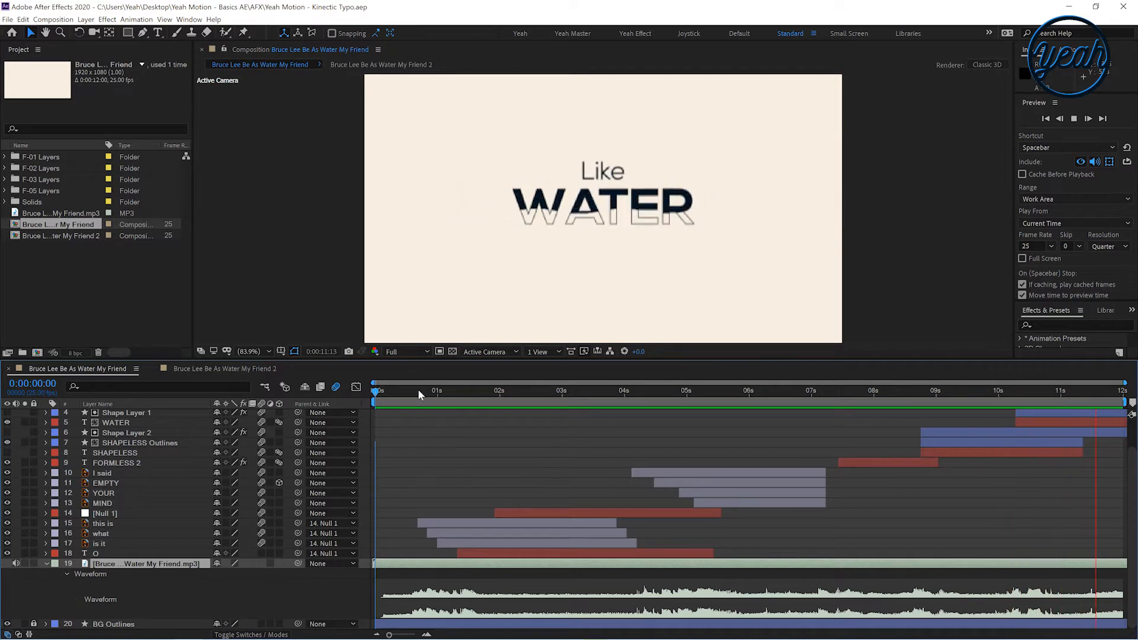
Switch to the Illustrator file of text artboards and open the Artboards panel as a floating panel
drag(400, 390, 367, 396)
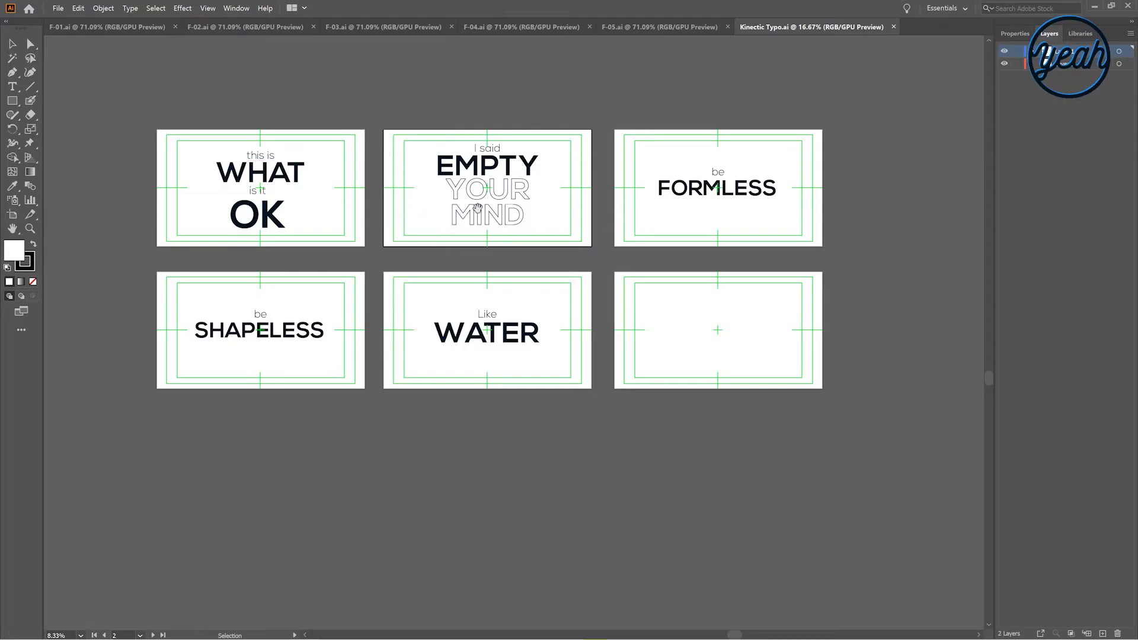
key(ctrl+alt+0)
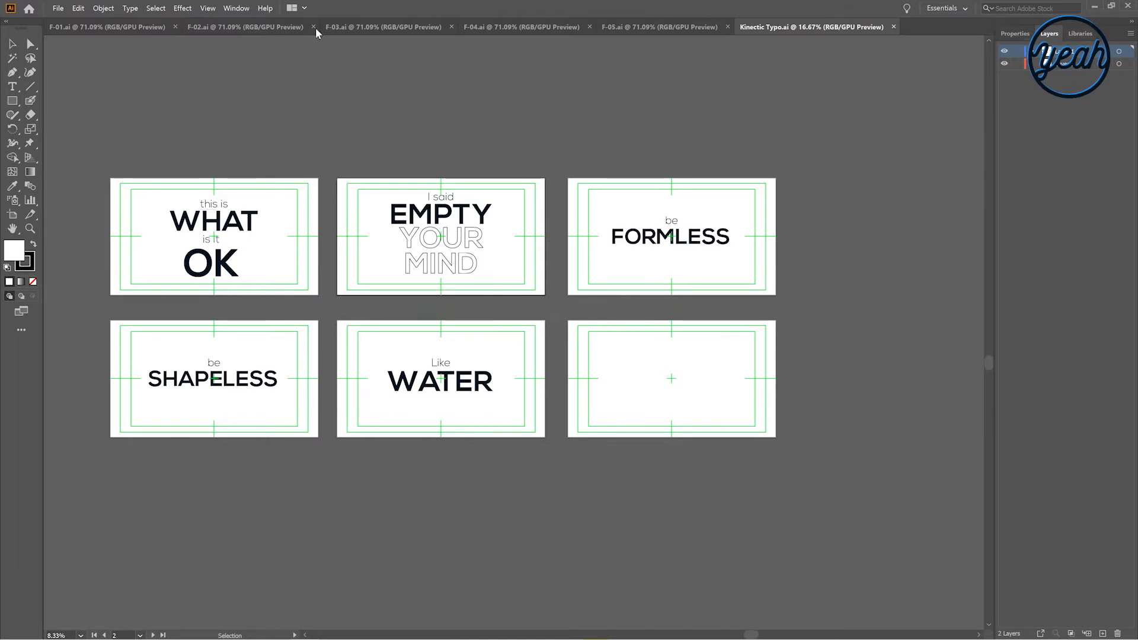
click(236, 8)
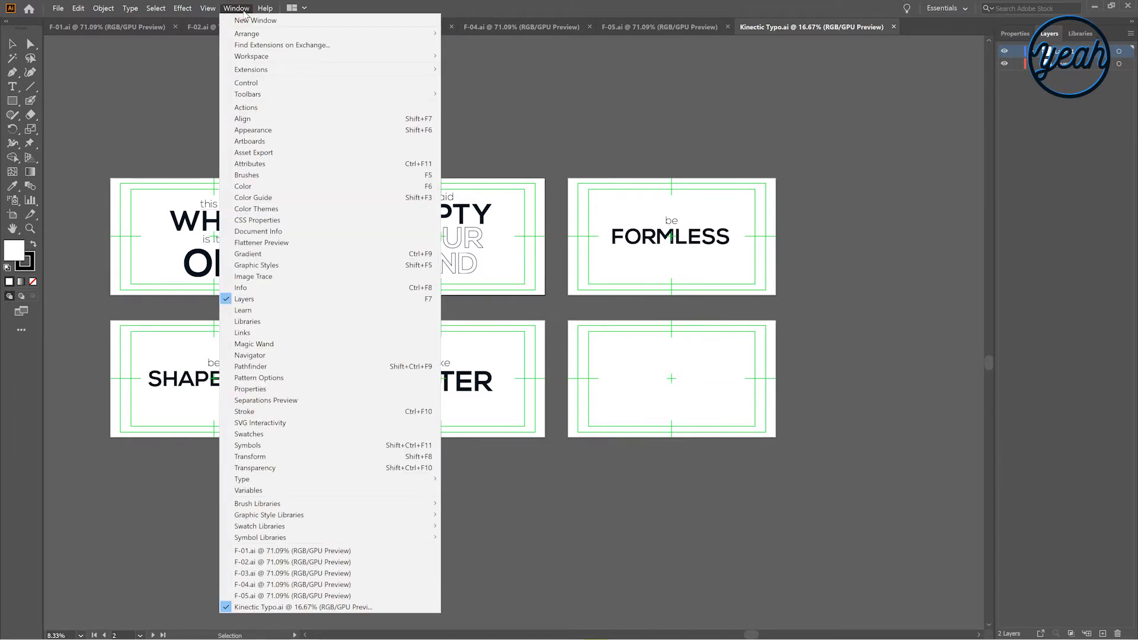
click(274, 141)
drag(470, 192, 868, 160)
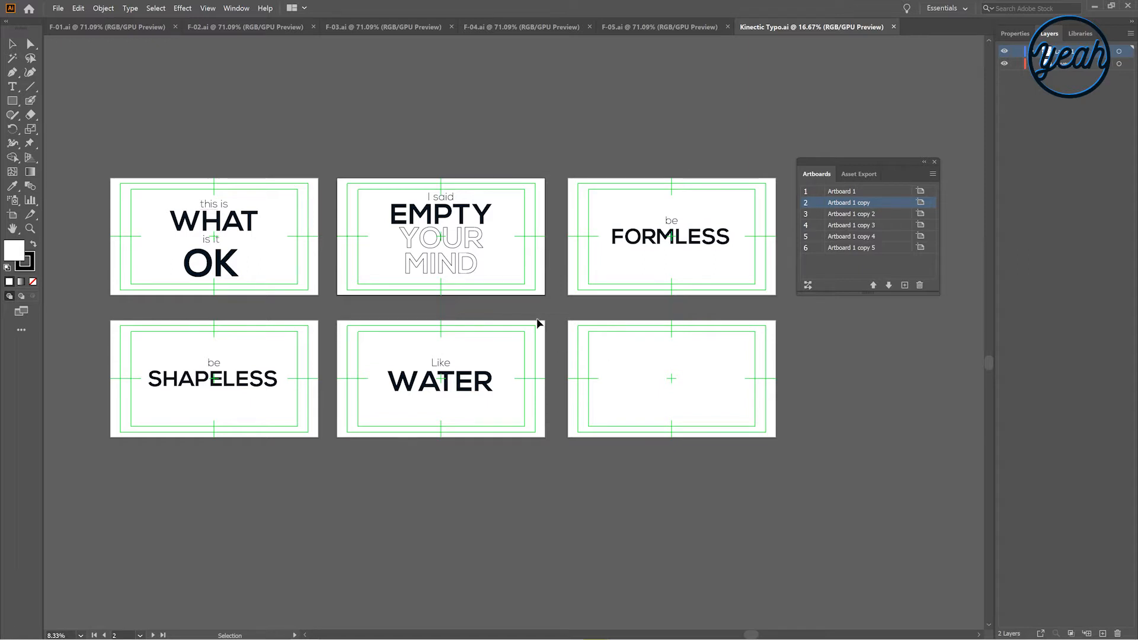
Review the text layouts in the F-01 to F-05 documents, inspecting the OK text object in F-01
click(98, 28)
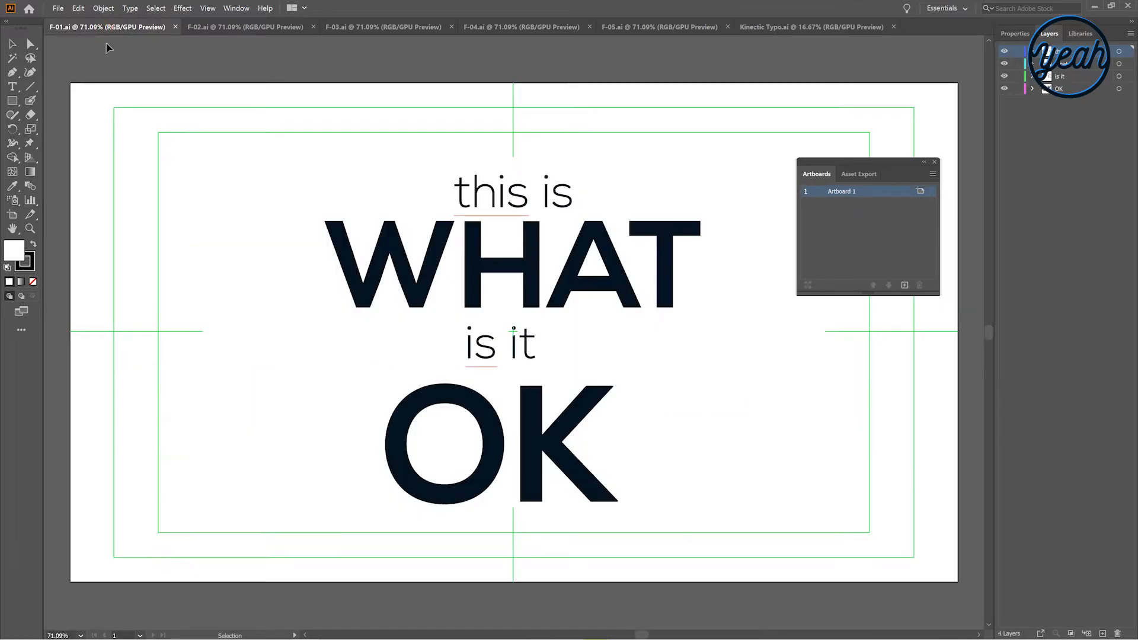
click(253, 28)
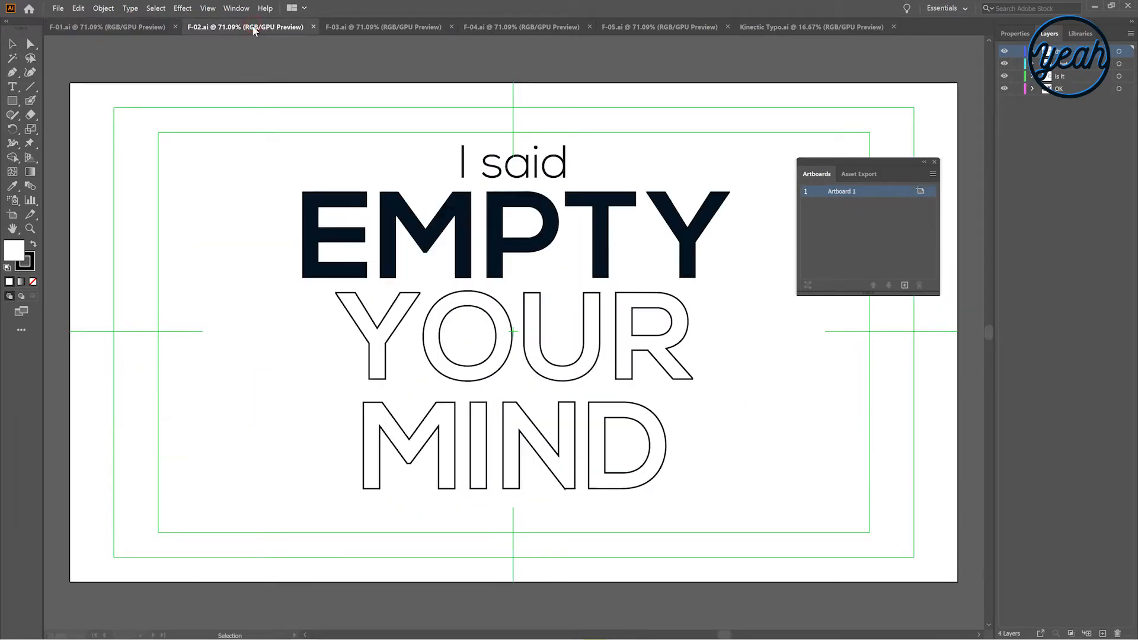
click(385, 29)
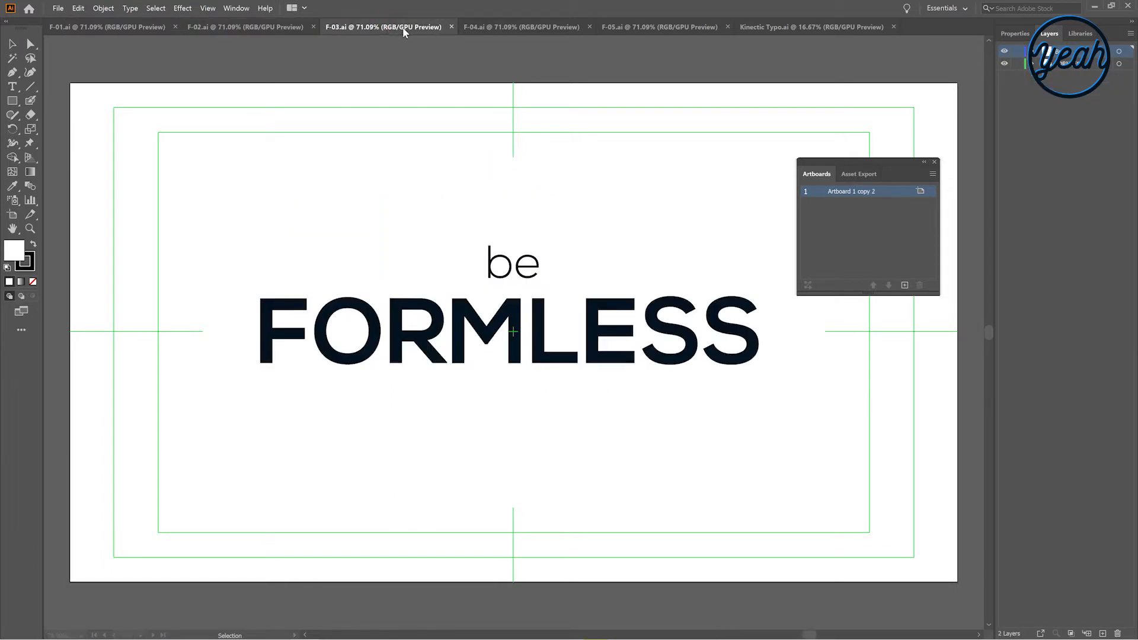
click(498, 30)
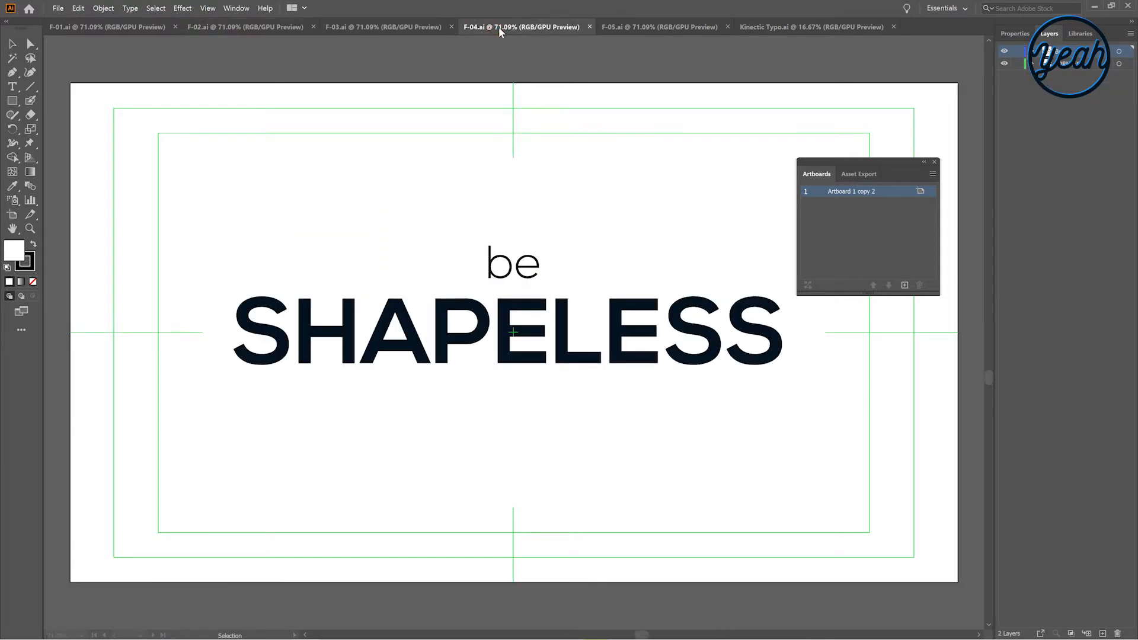
click(630, 28)
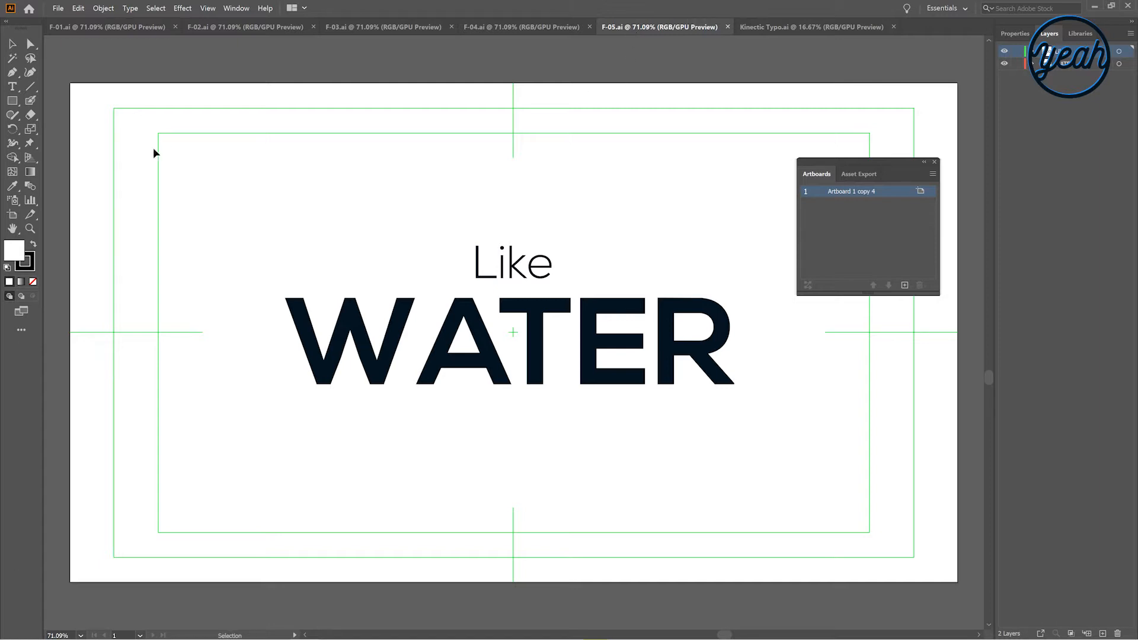
click(125, 31)
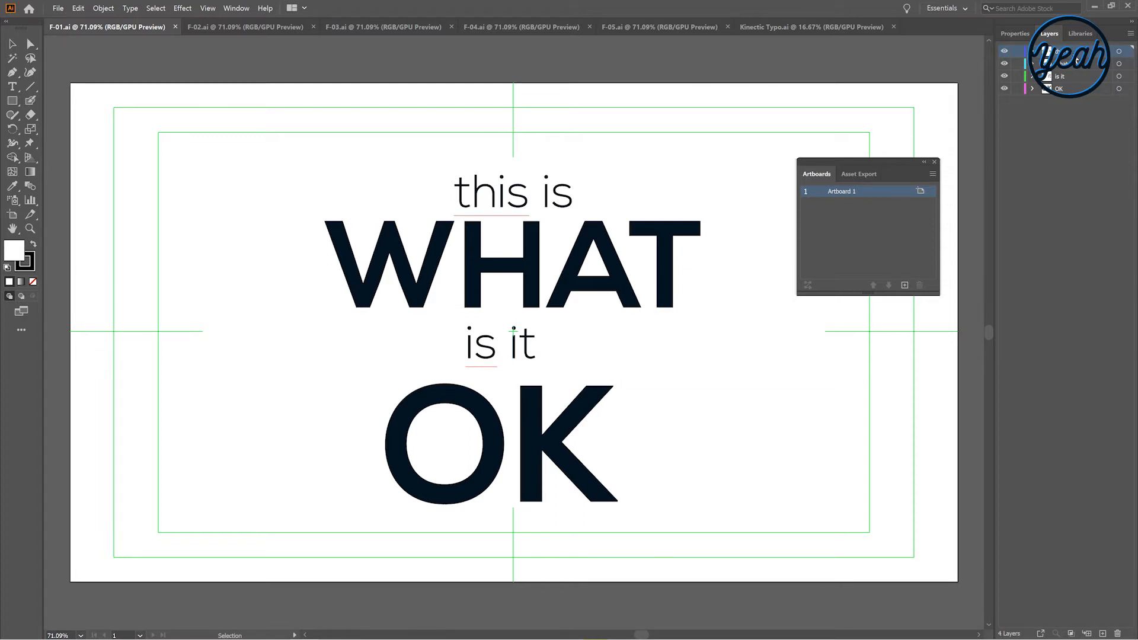
click(546, 208)
click(520, 428)
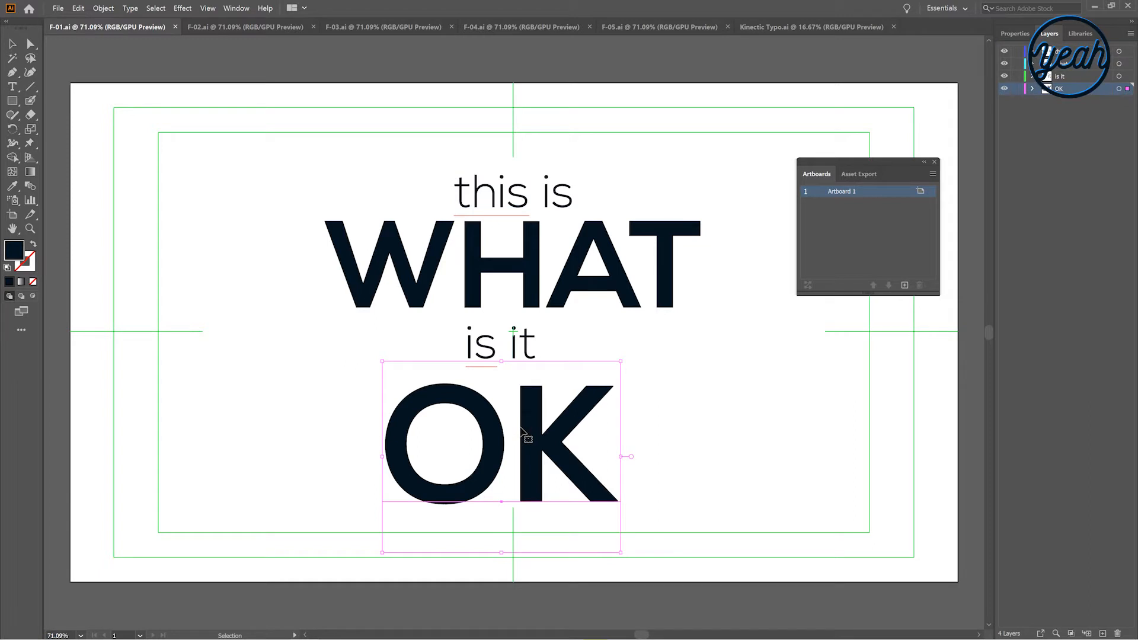
click(674, 377)
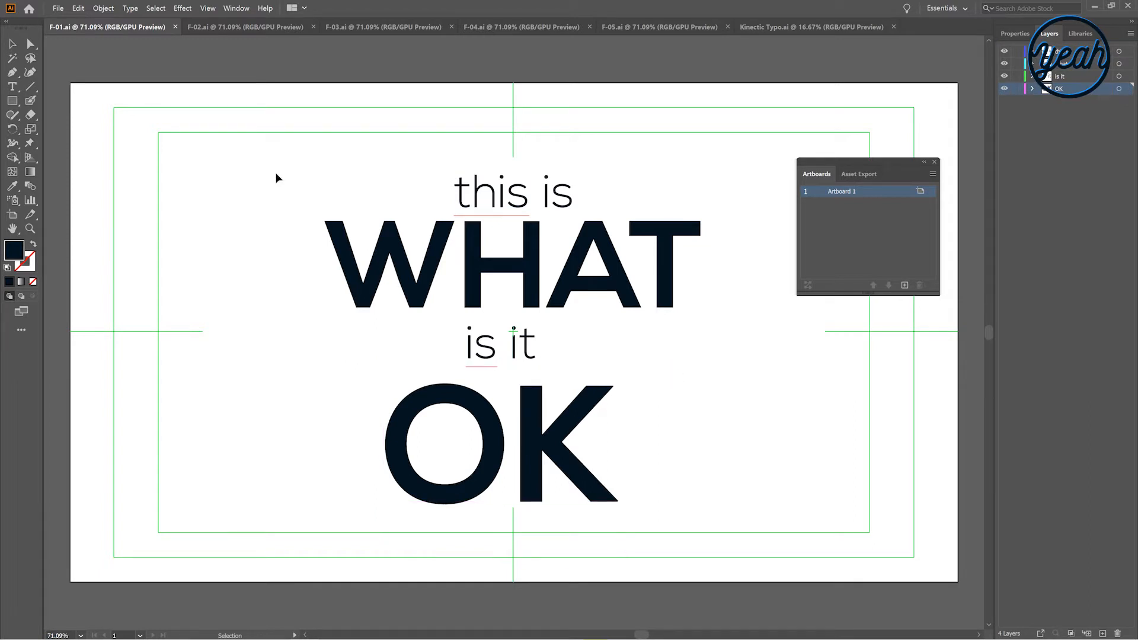
click(219, 31)
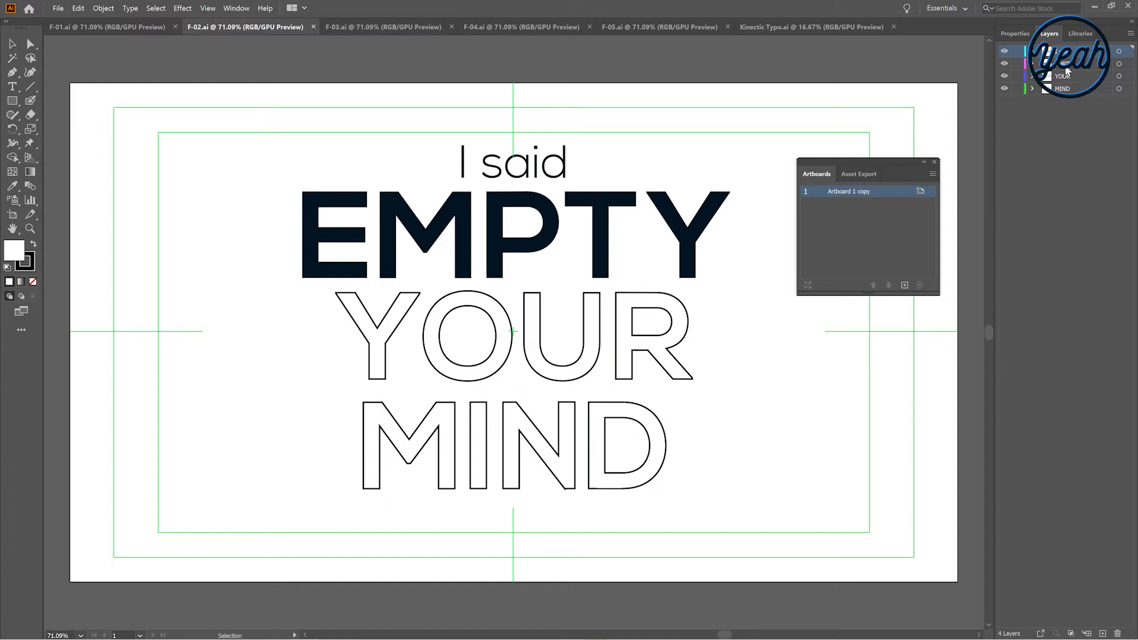
click(406, 28)
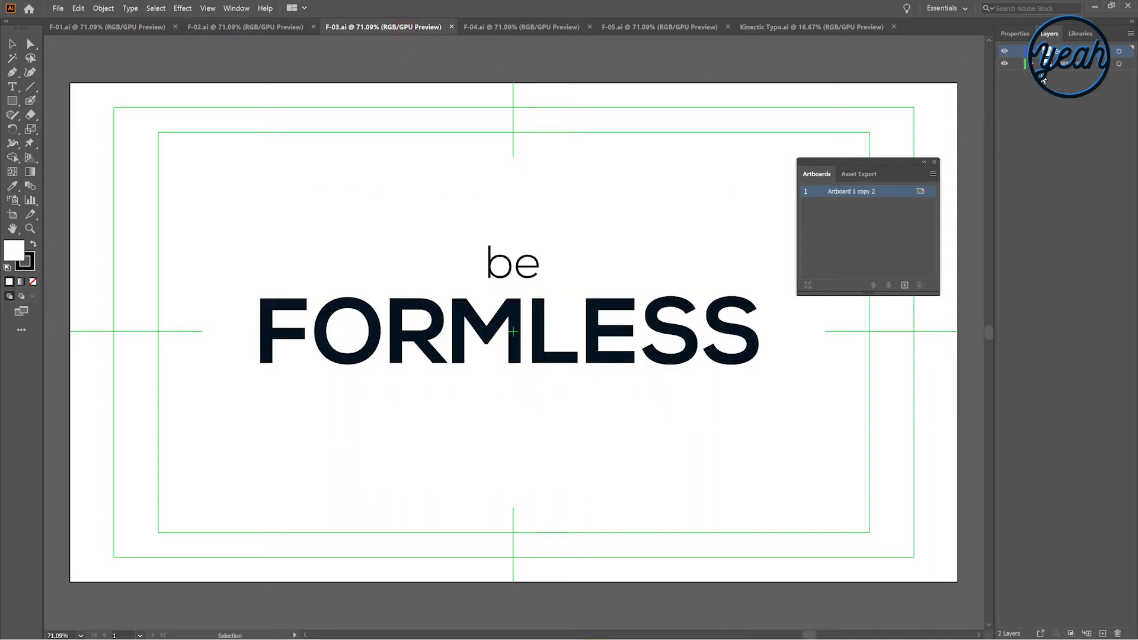
click(510, 28)
click(659, 28)
Switch back to After Effects and preview the finished kinetic typography composition
key(alt+Tab)
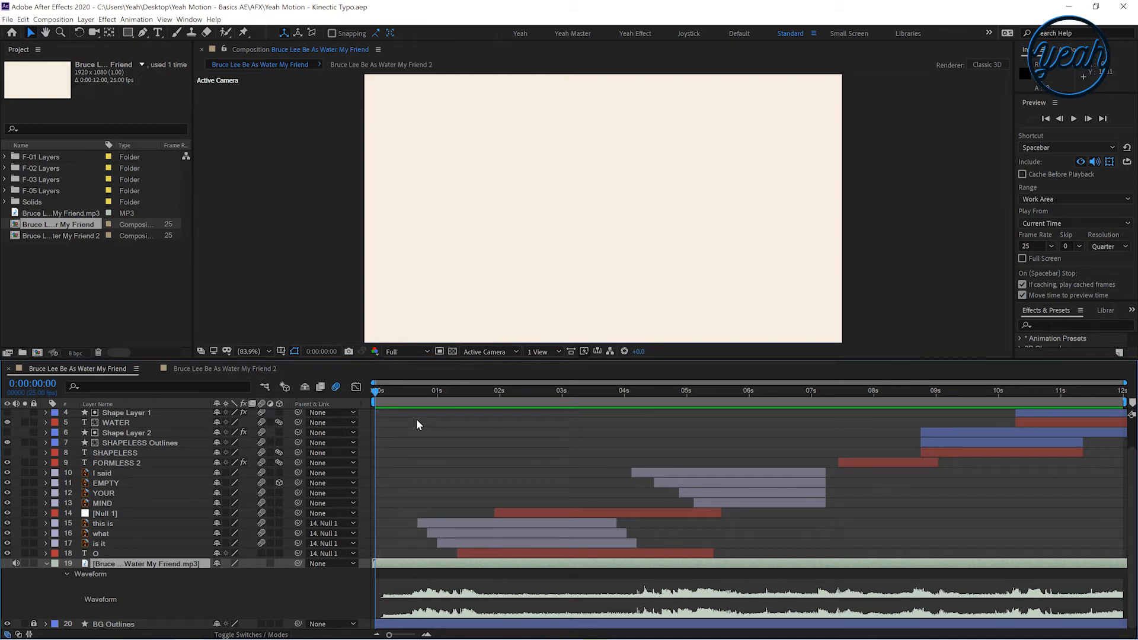
drag(409, 390, 995, 421)
key(space)
click(396, 392)
drag(422, 402, 560, 409)
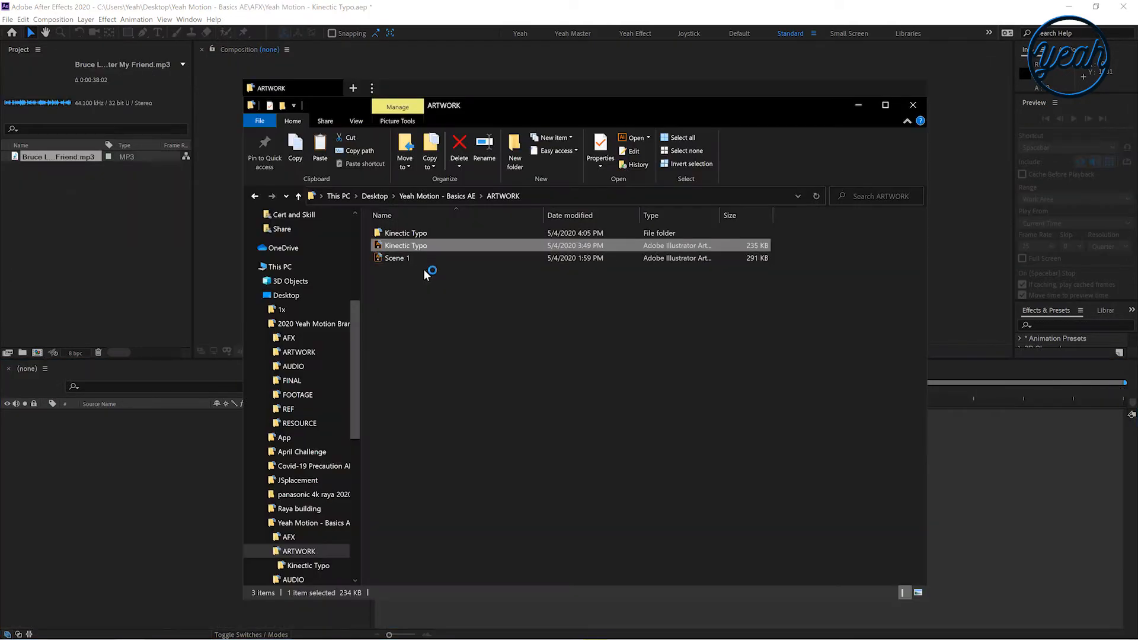
Import F-01.ai into the project as a Composition with Layer Size footage dimensions
click(406, 234)
double_click(407, 235)
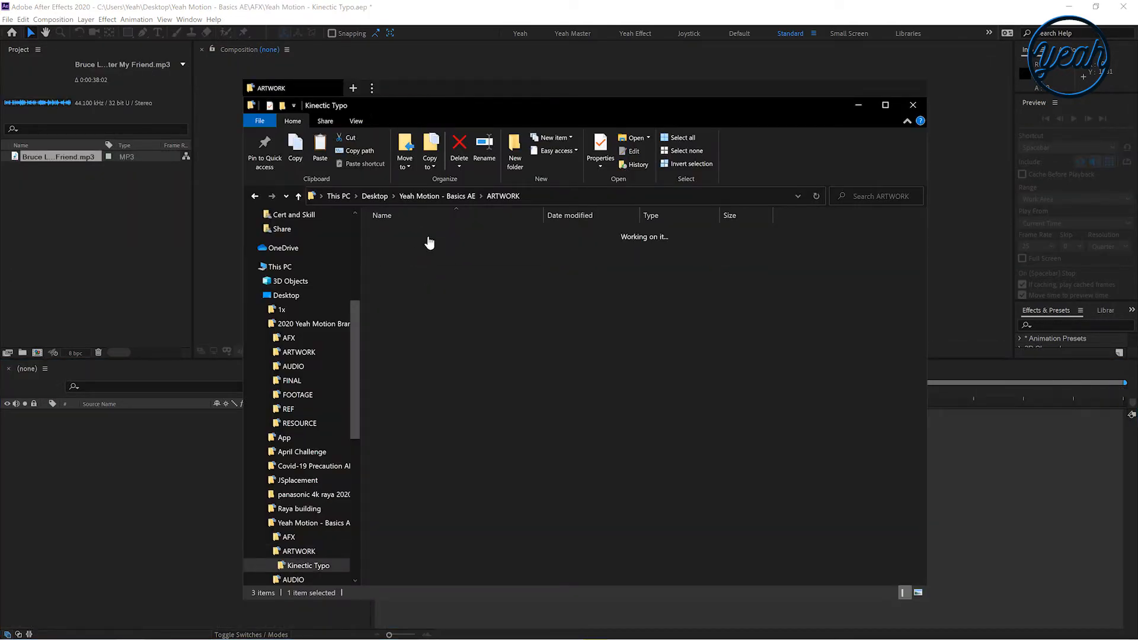
click(391, 246)
drag(392, 233, 132, 234)
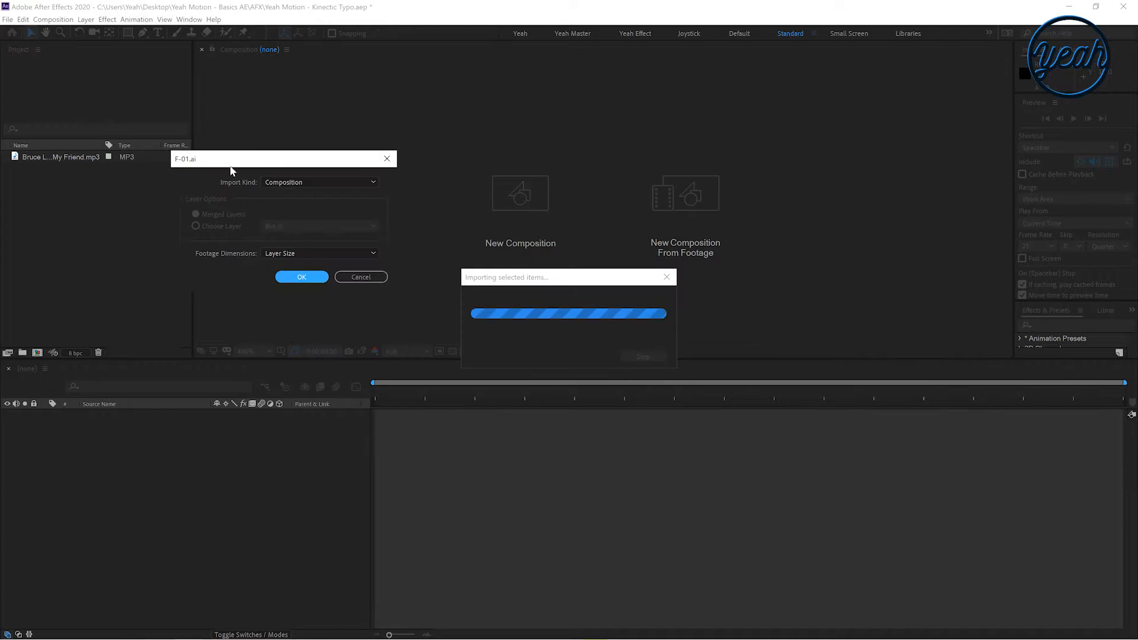
click(282, 182)
click(292, 209)
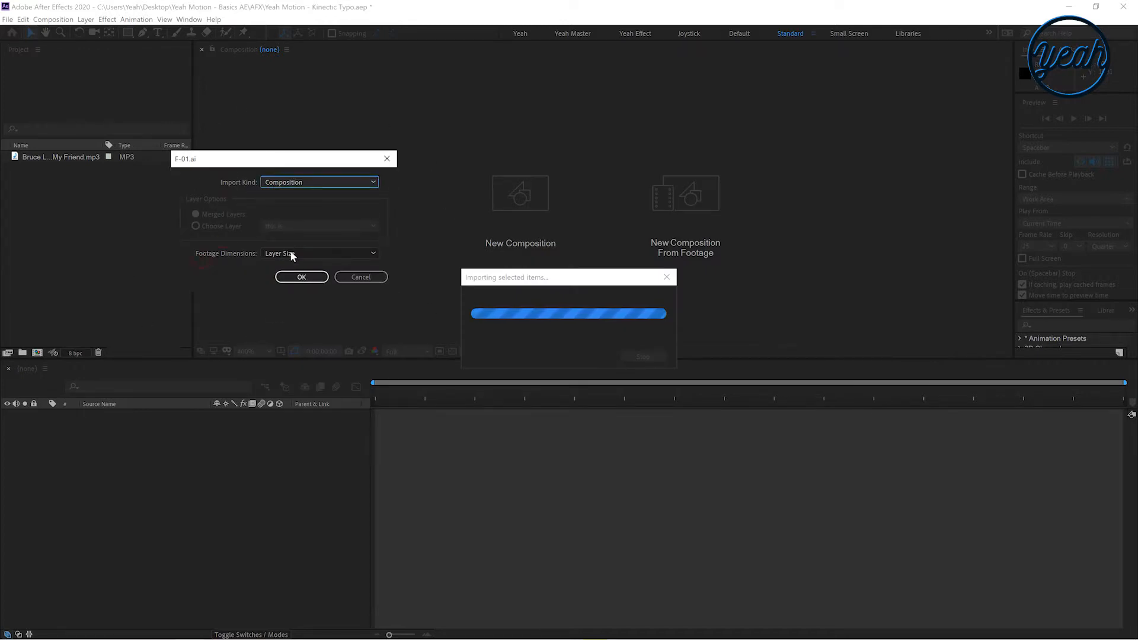
click(301, 277)
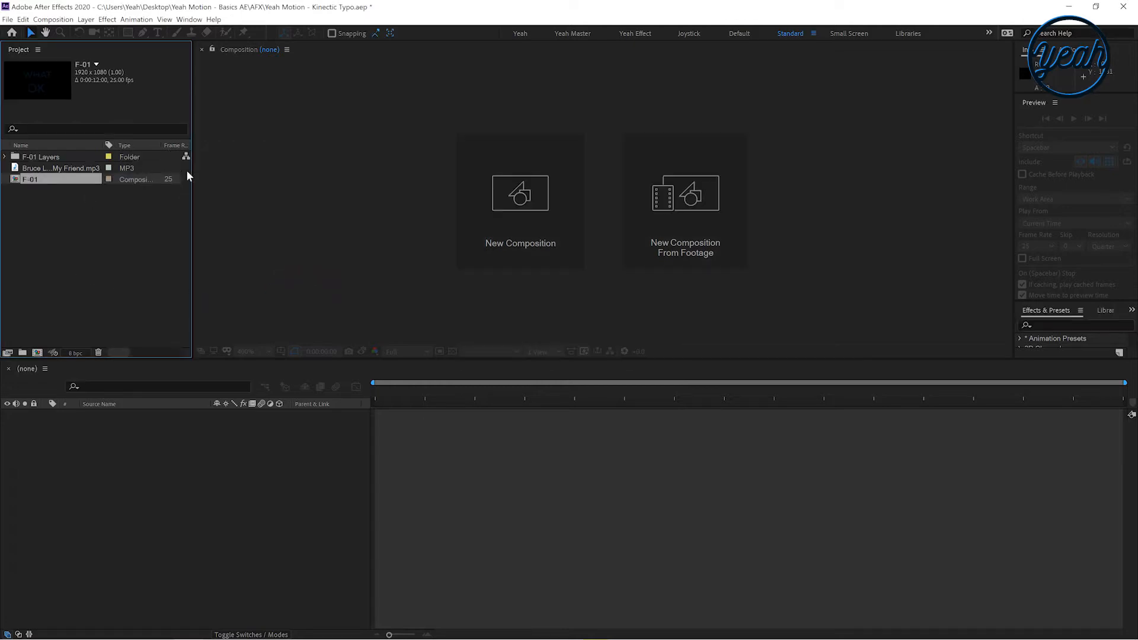
Open the F-01 composition, add the Bruce Lee audio track to it and reveal its waveform
double_click(26, 181)
drag(413, 399, 334, 444)
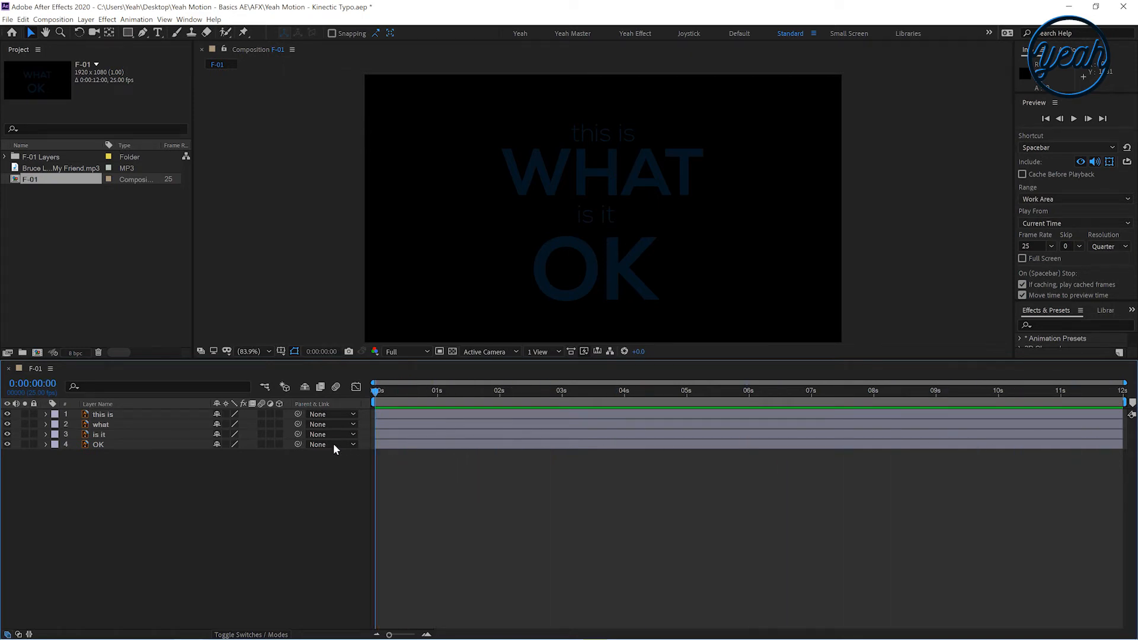
click(69, 273)
click(56, 168)
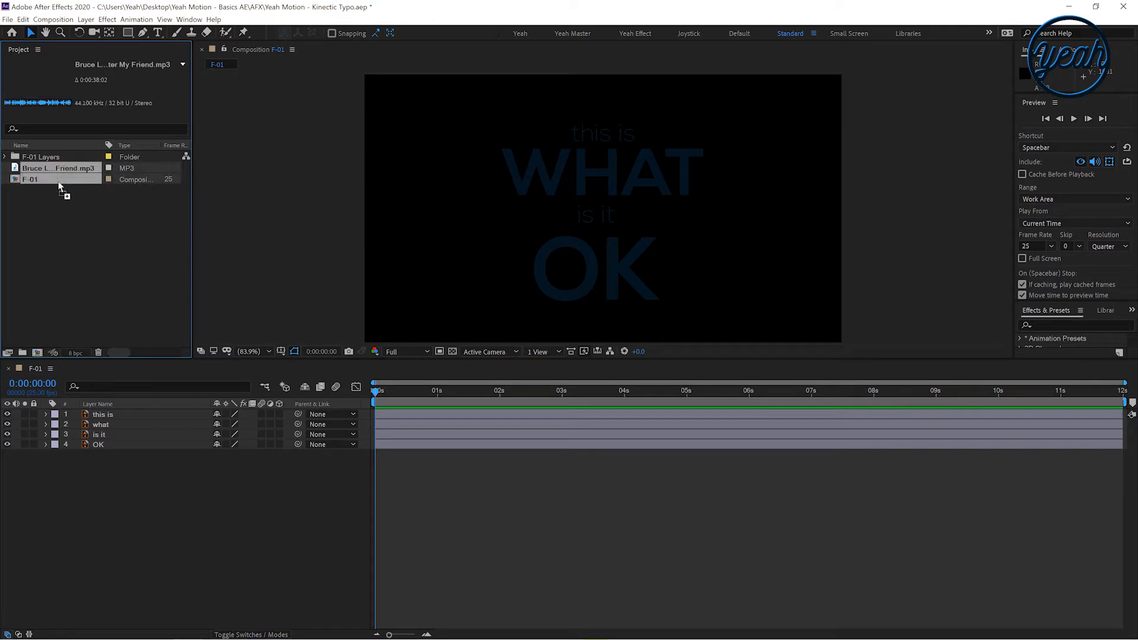
drag(107, 363, 128, 504)
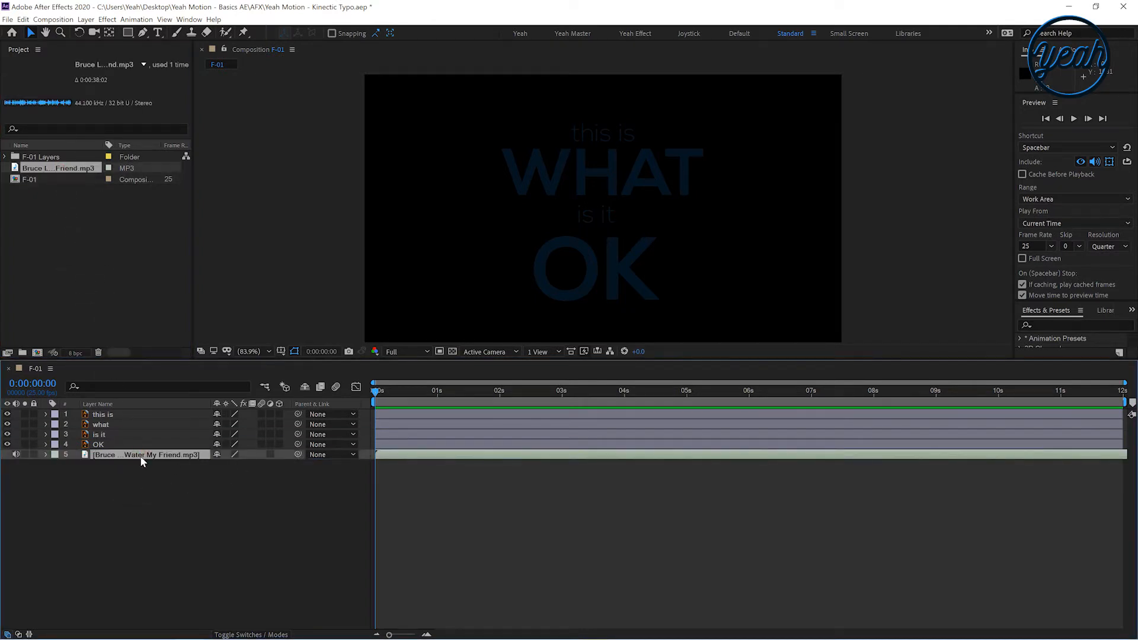
key(l)
key(l)
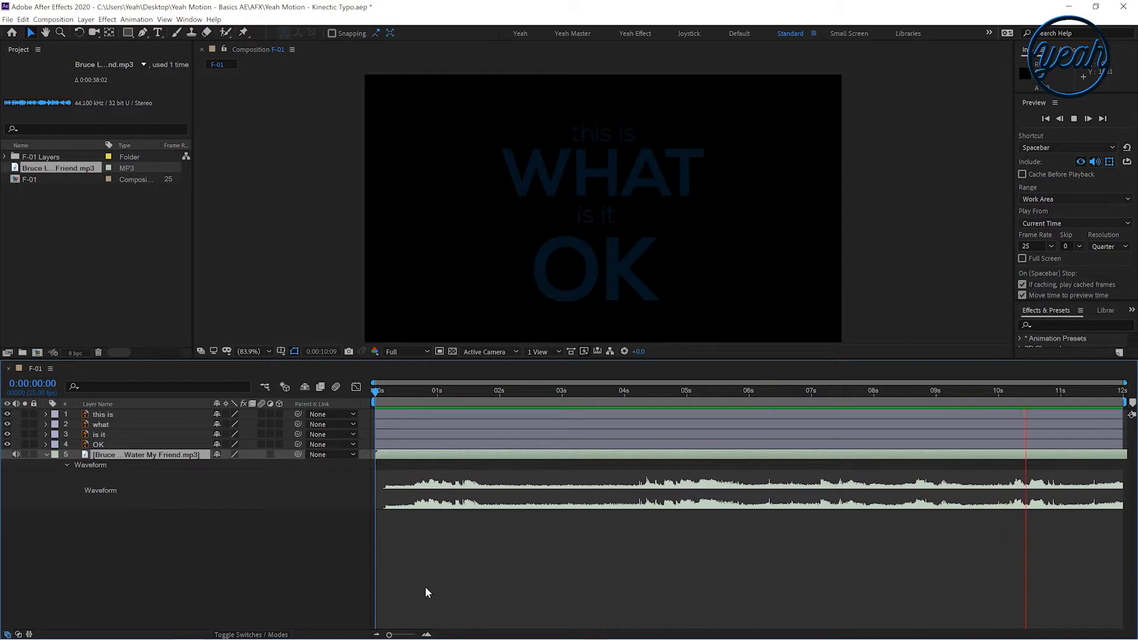
Add a new white solid layer of 1920 x 1080 px to the composition
drag(392, 396, 326, 410)
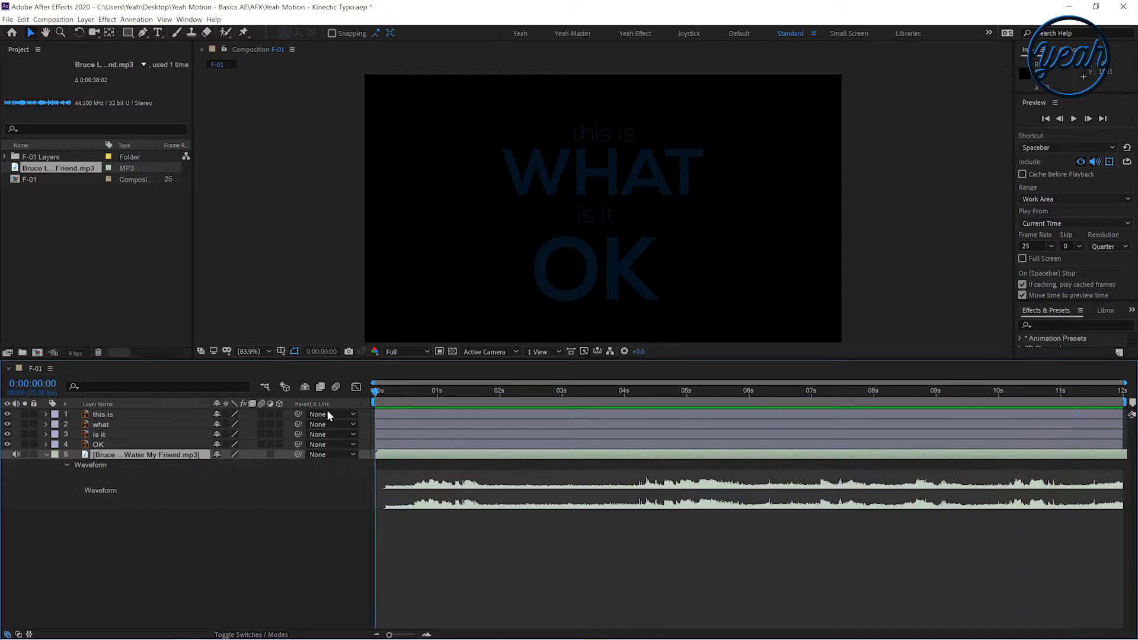
right_click(249, 570)
mouse_move(268, 464)
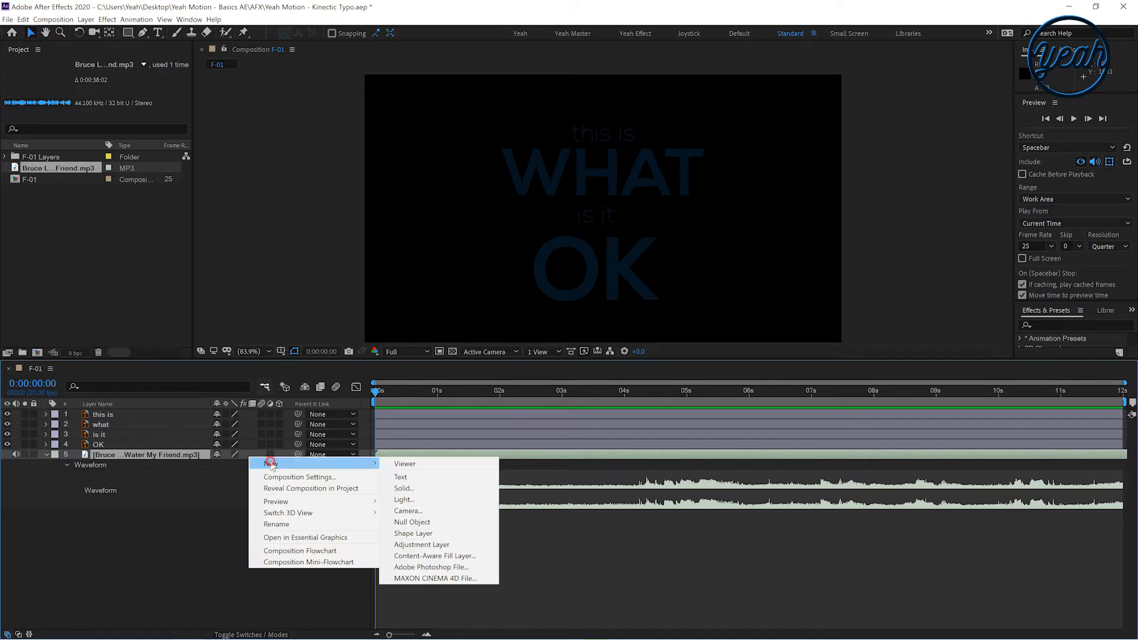
click(440, 488)
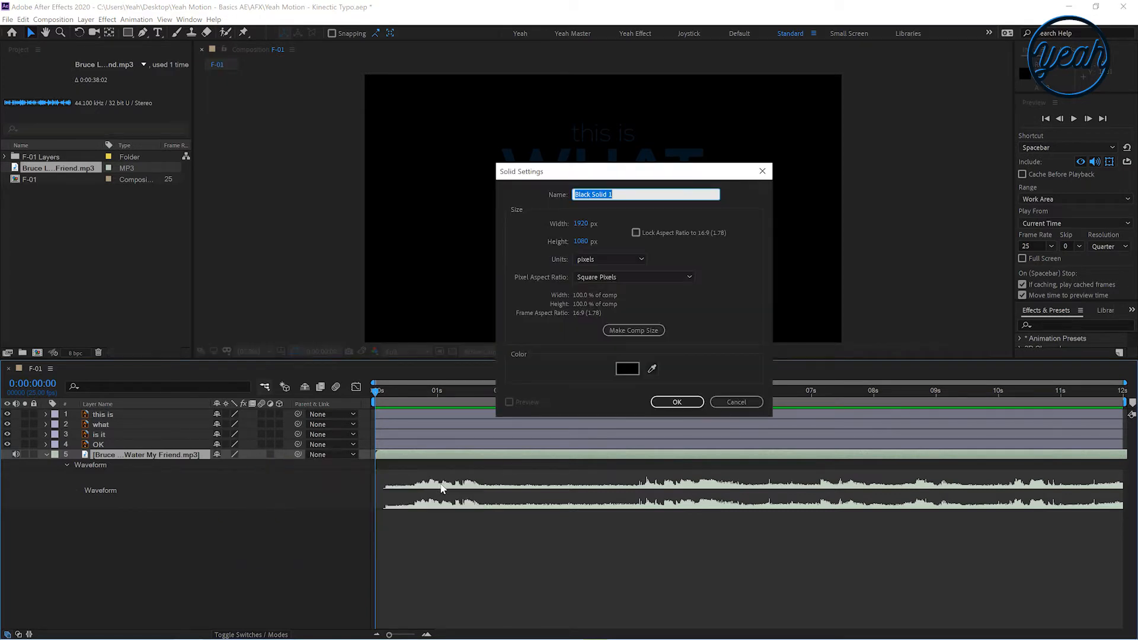
click(624, 369)
drag(394, 323, 343, 269)
click(616, 278)
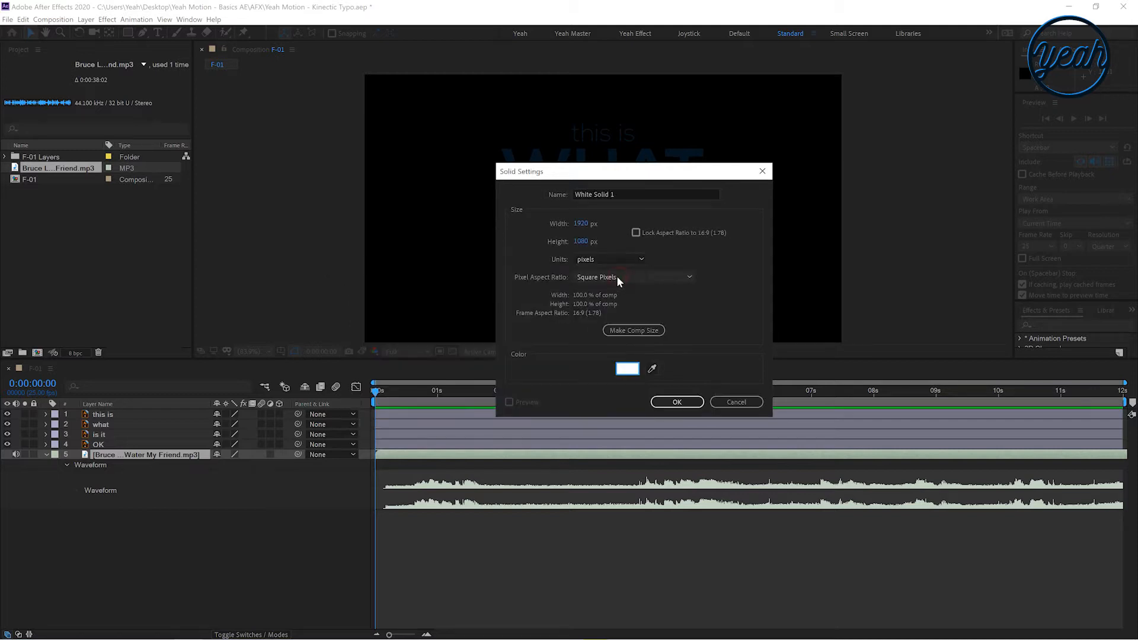
click(677, 401)
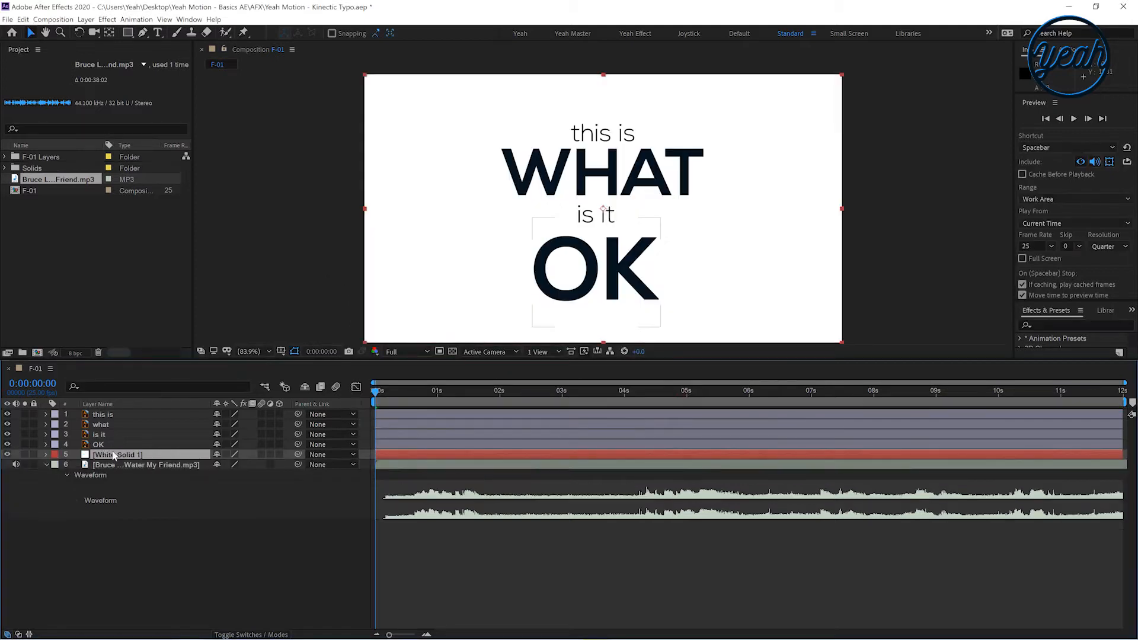
Move the white solid to the bottom of the layer stack and lock it
drag(116, 455, 117, 519)
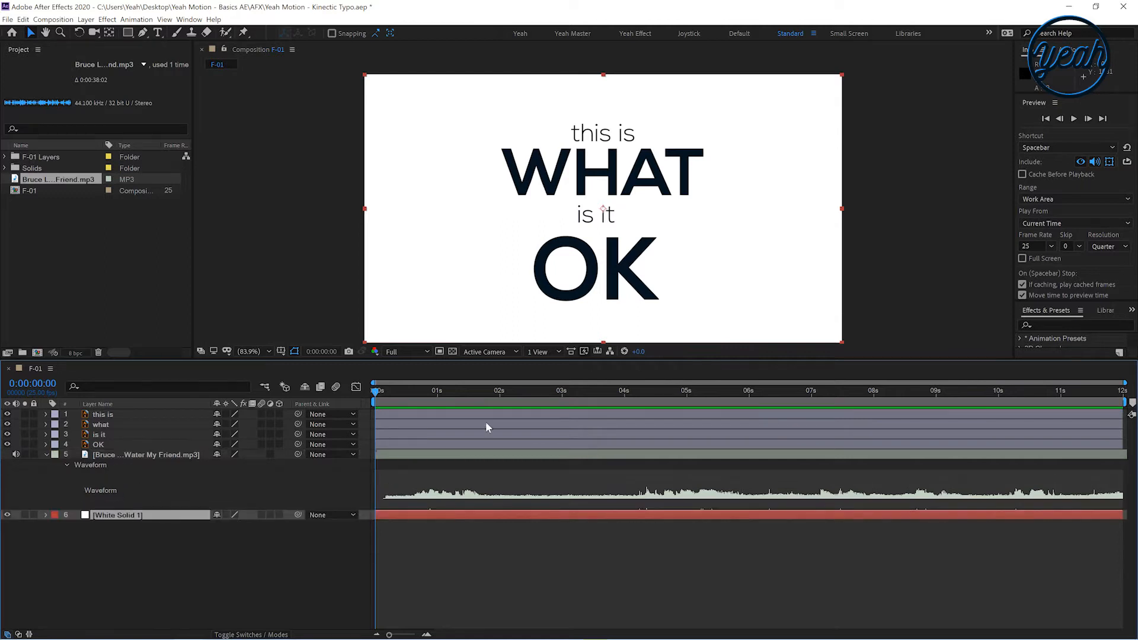
drag(434, 392, 376, 393)
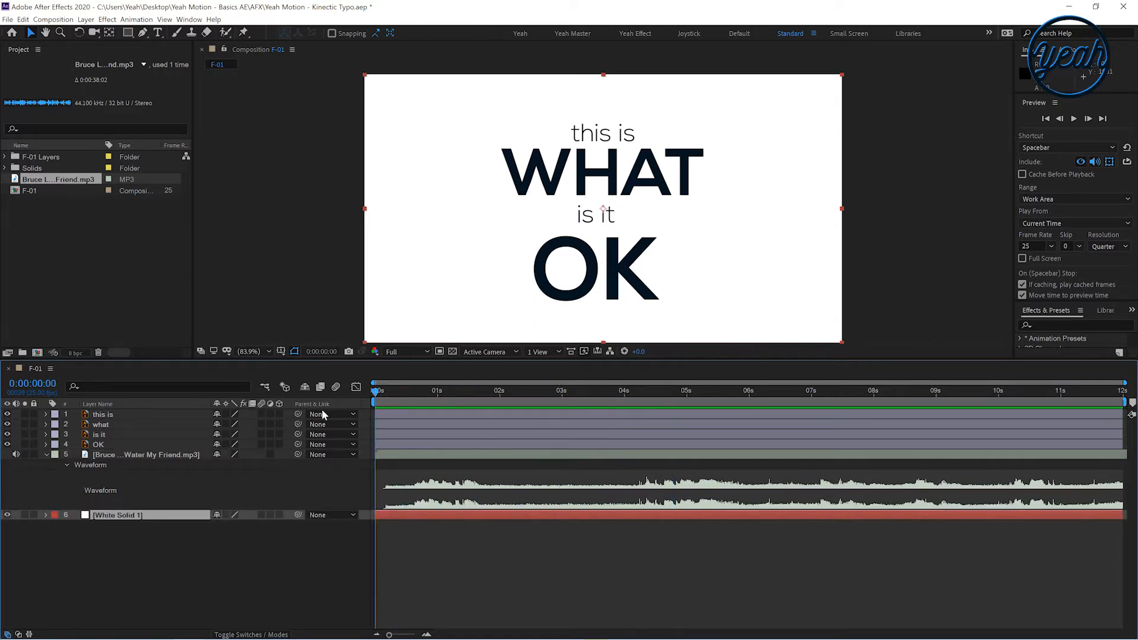
click(33, 514)
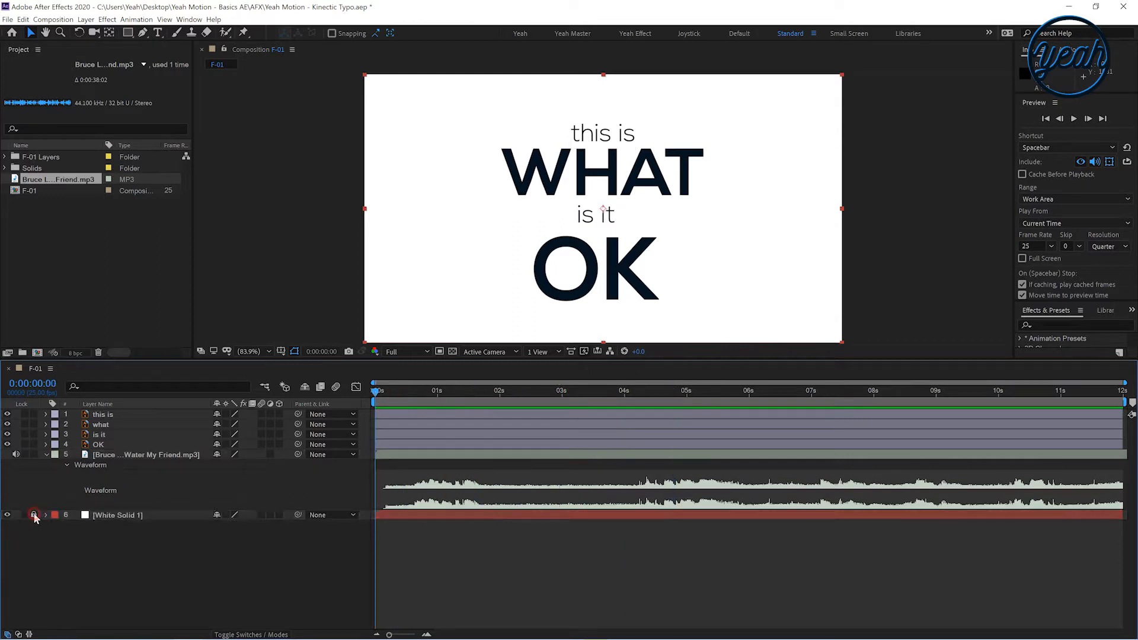
click(46, 455)
Show the audio layer's waveform and preview the composition from the start
click(419, 394)
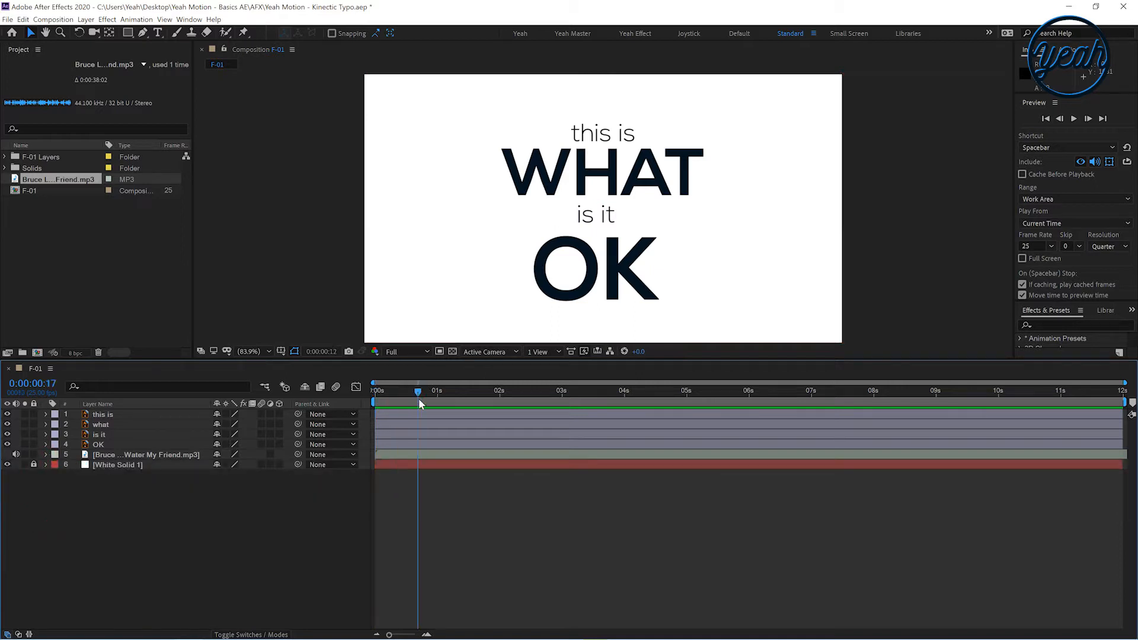
click(114, 455)
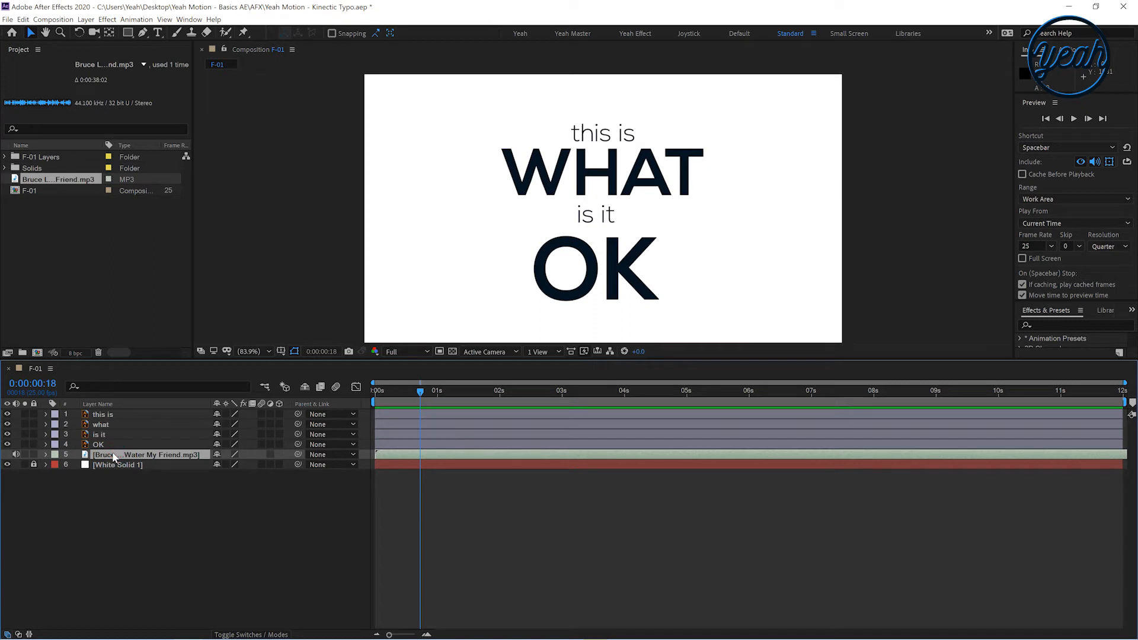
key(l)
key(l)
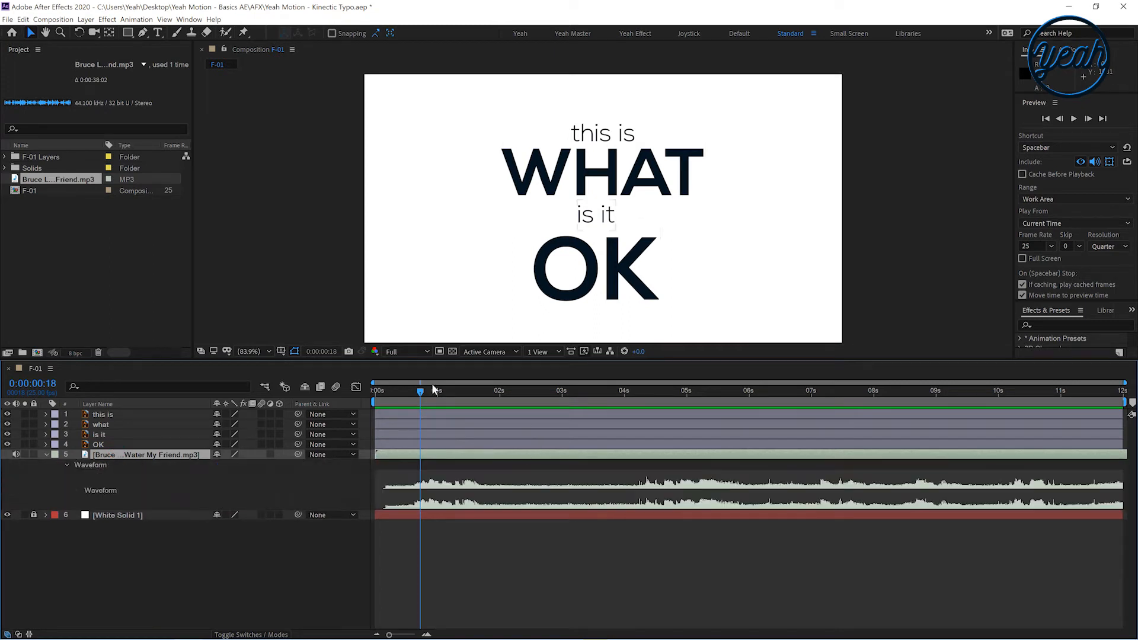
drag(420, 394, 337, 475)
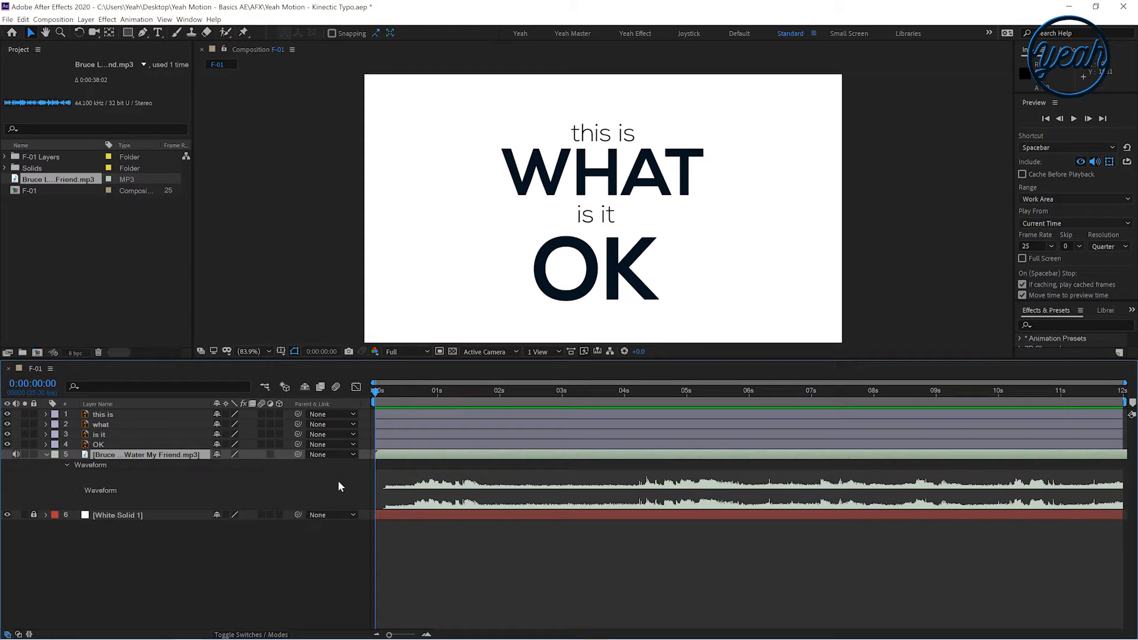
key(space)
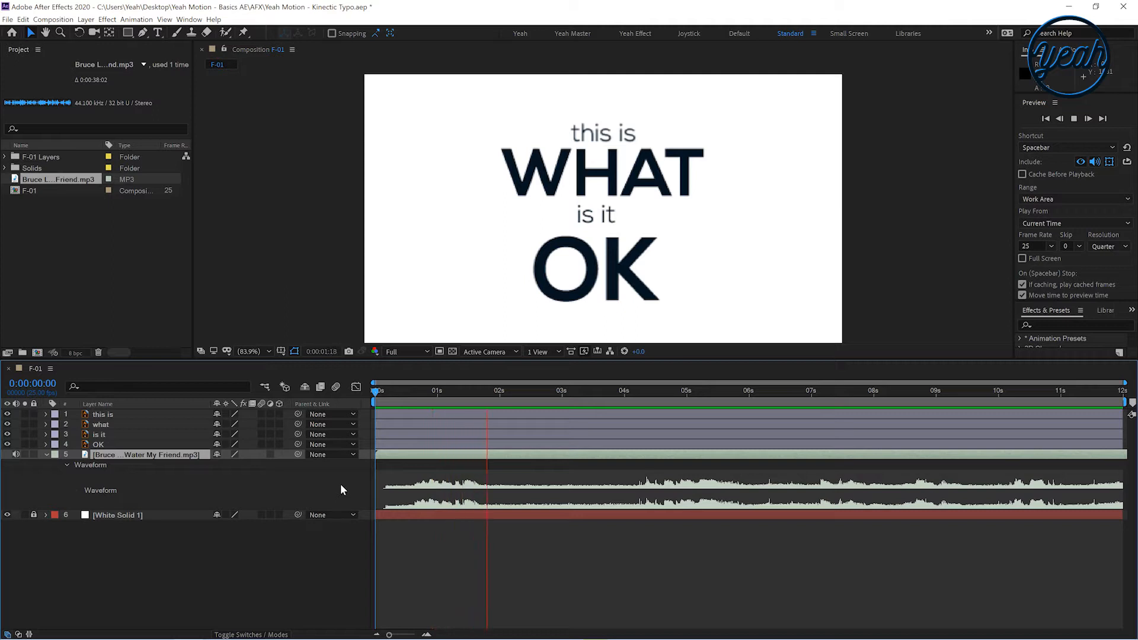
Zoom the timeline and move the 'this is' layer so it starts at 0:00:00:15, where the word is spoken
key(space)
drag(380, 411, 411, 417)
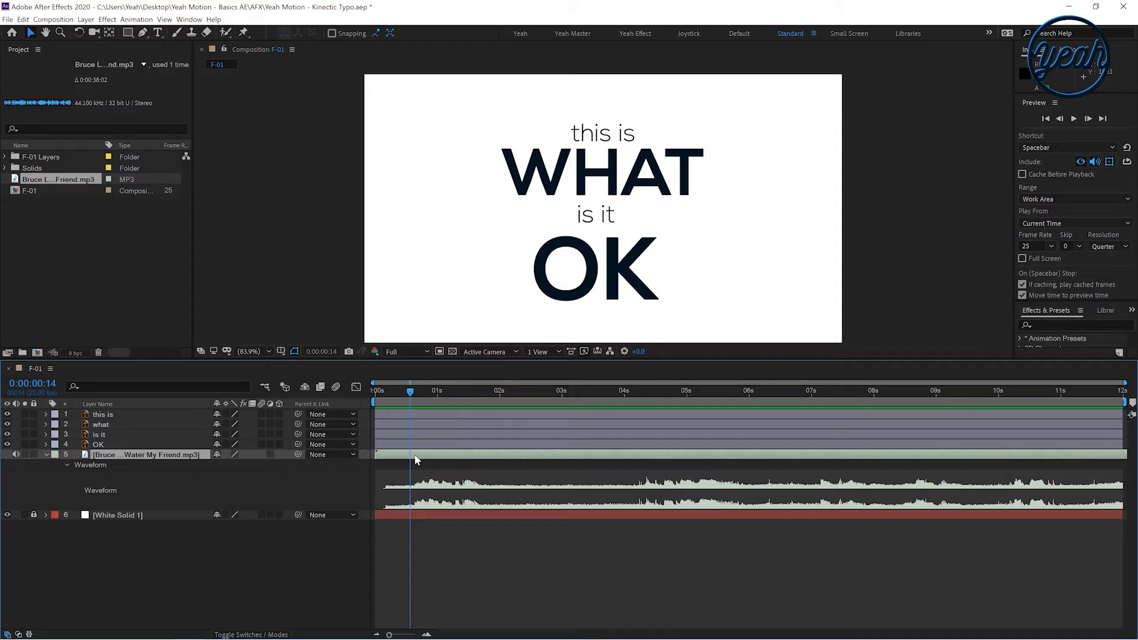
key(equal)
drag(418, 394, 450, 407)
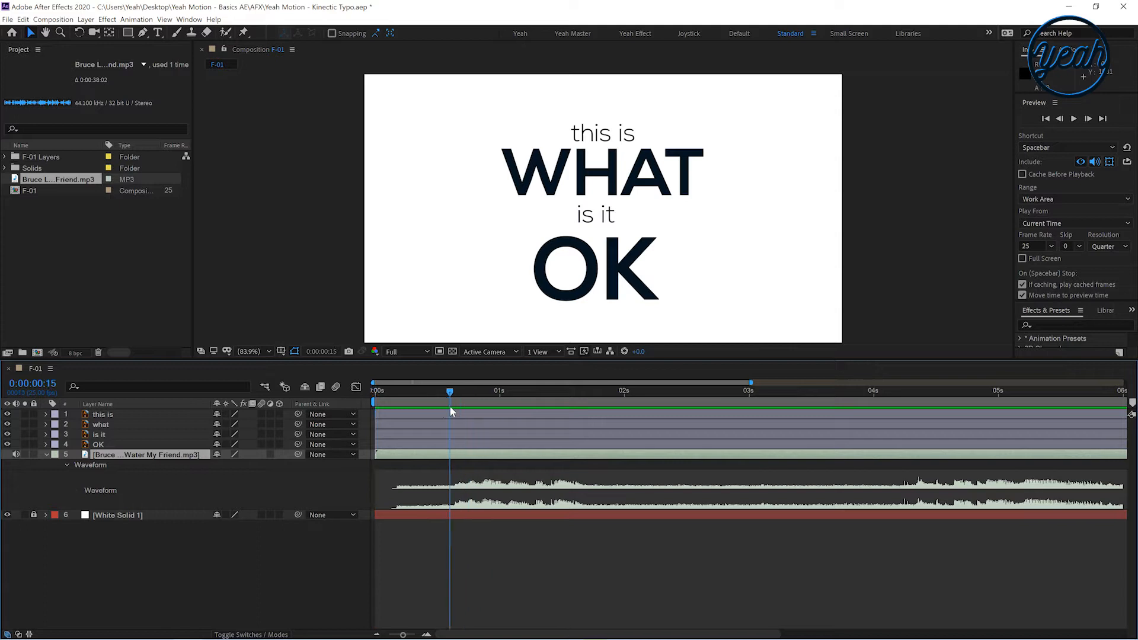
click(168, 415)
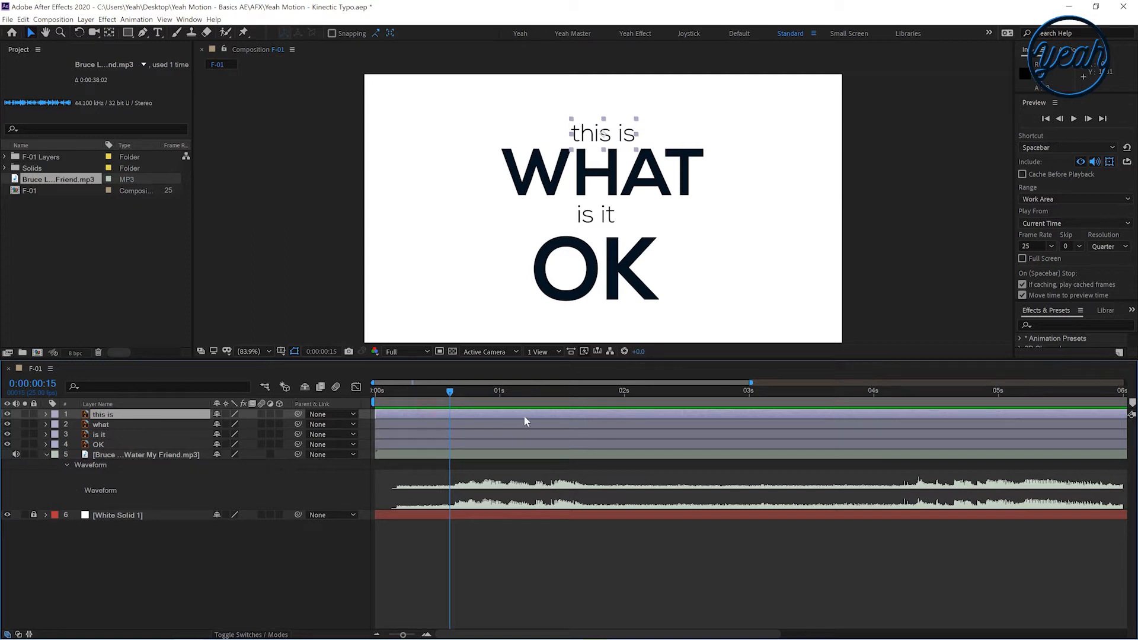
drag(403, 418, 477, 415)
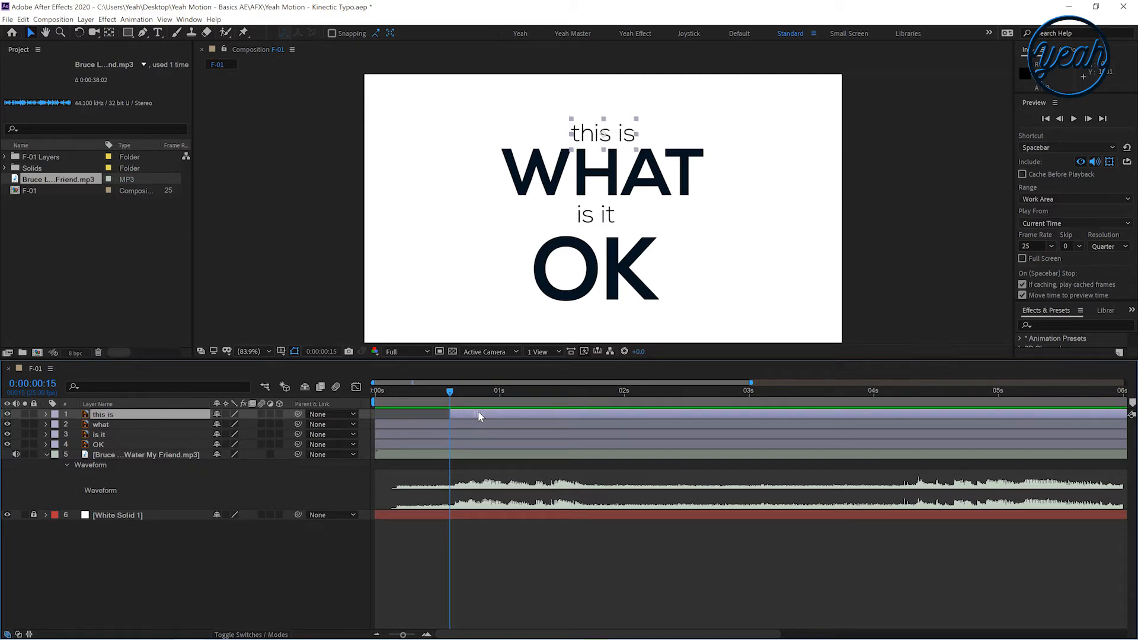
Shift the 'what', 'is it' and 'OK' layers to start progressively later along the timeline
drag(413, 427, 506, 430)
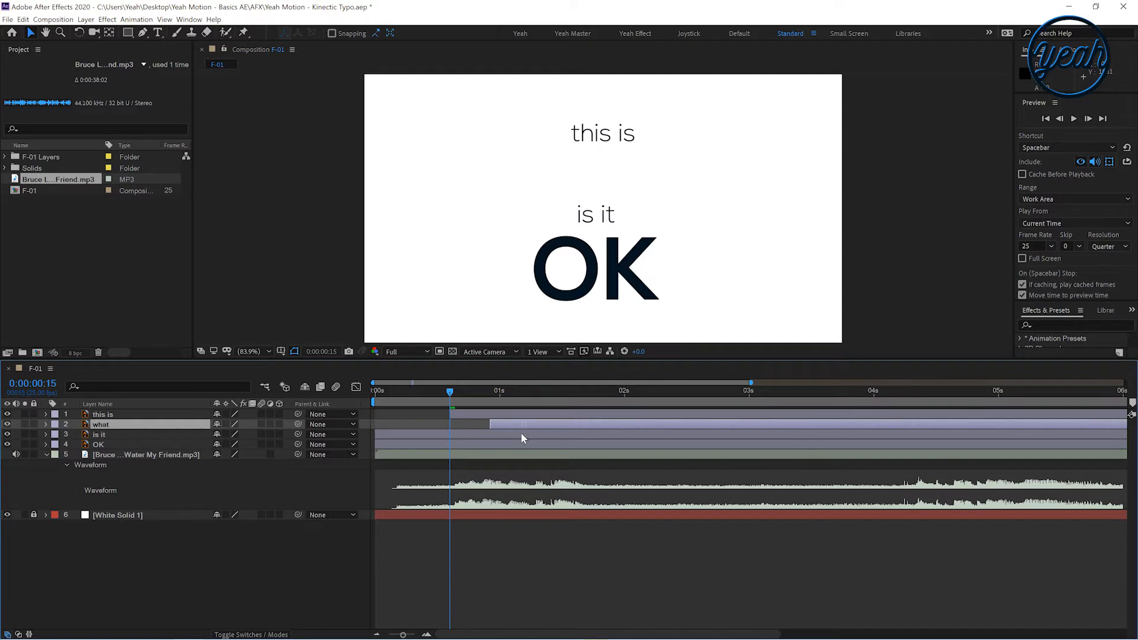
drag(389, 436, 498, 435)
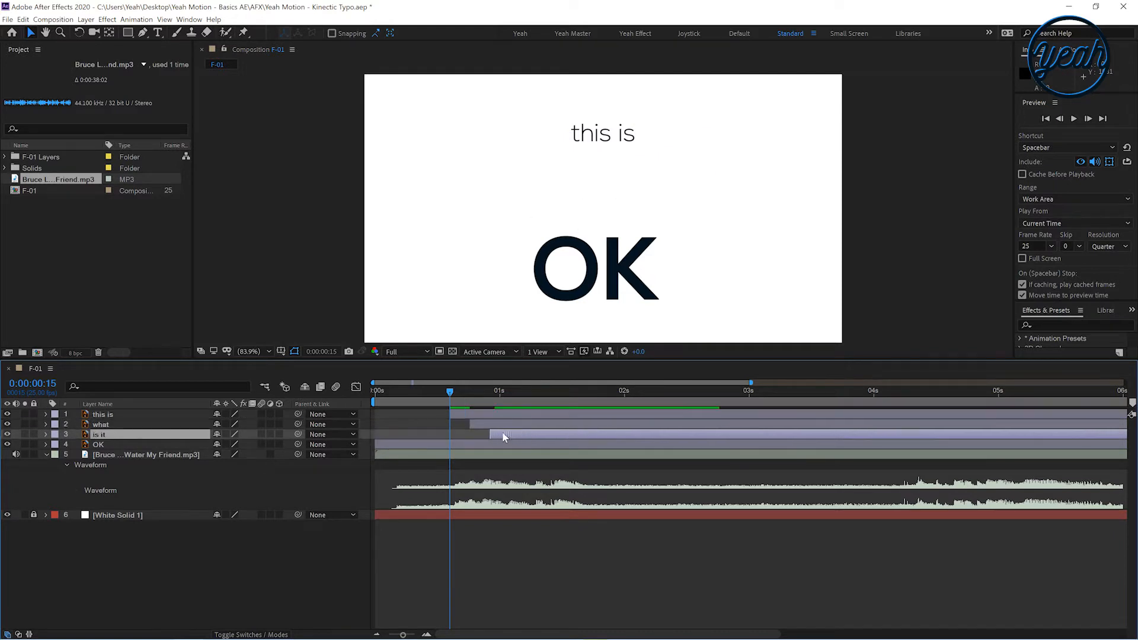
drag(397, 442, 566, 444)
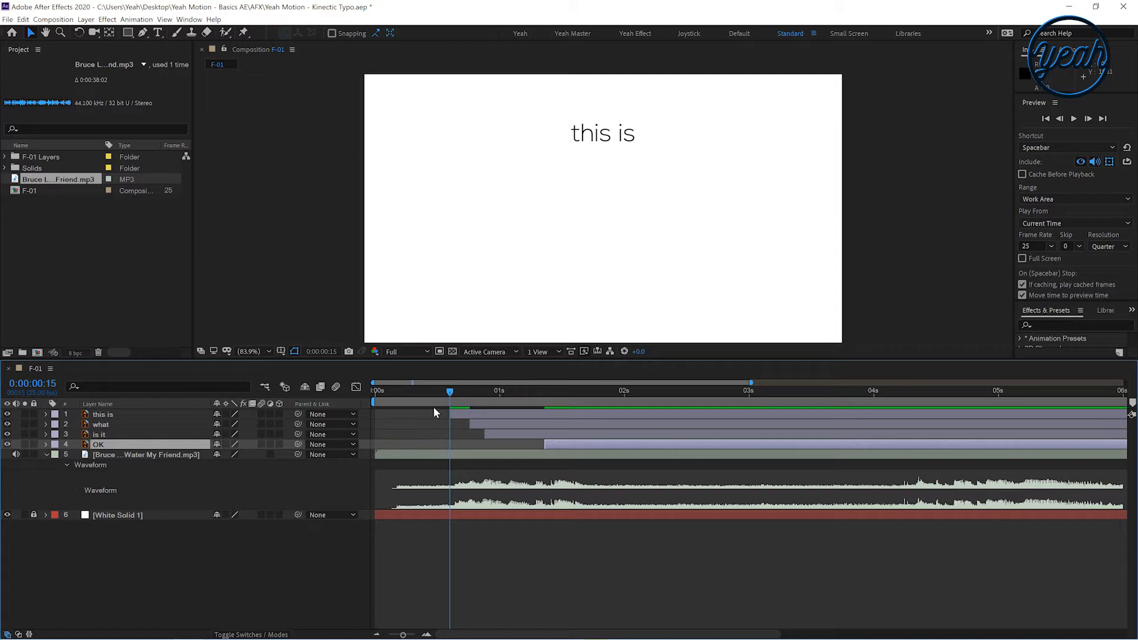
Preview the opening words and shift the 'what' and 'is it' layers later to match the audio
drag(449, 394, 446, 399)
key(space)
drag(522, 409, 445, 428)
key(Page_Up)
key(Page_Up)
key(Page_Up)
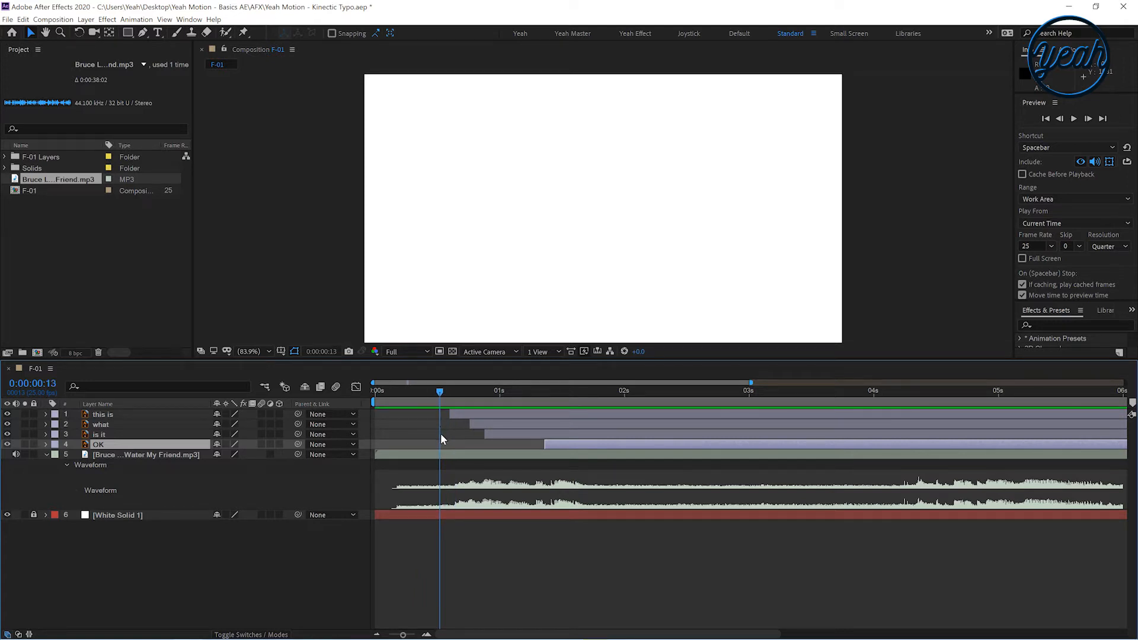
key(space)
click(445, 392)
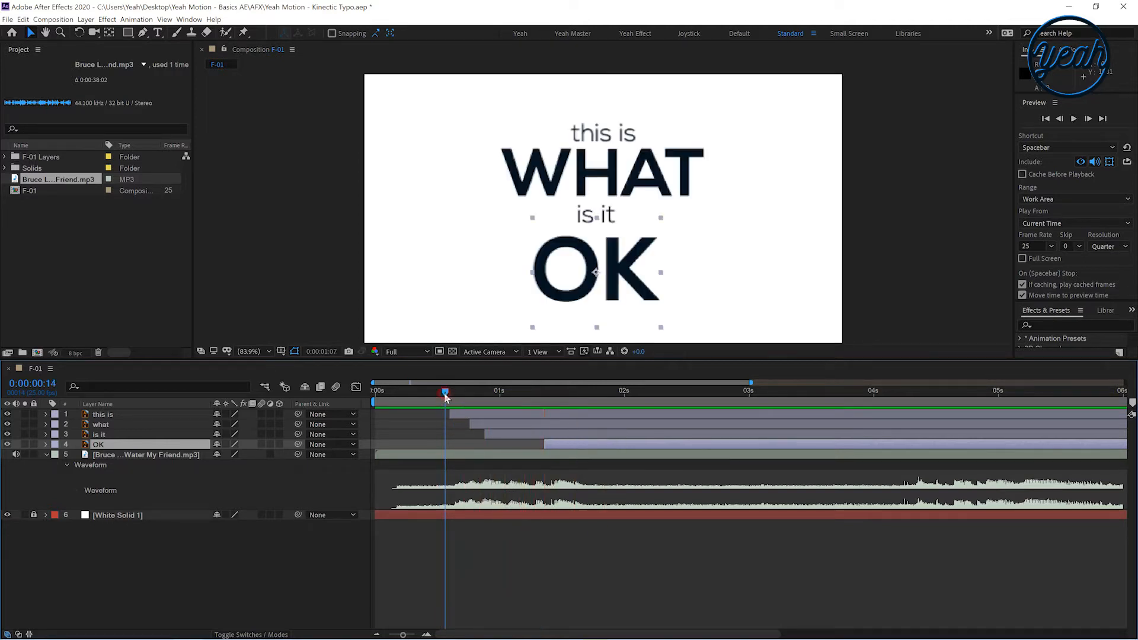
drag(445, 395, 517, 430)
click(438, 396)
key(space)
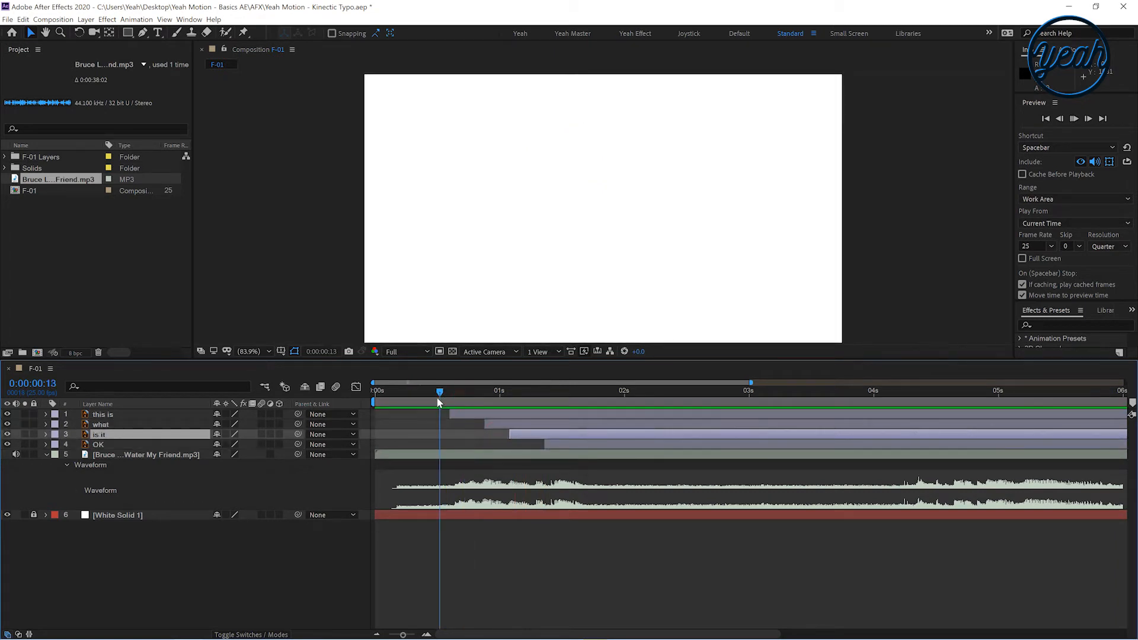
click(436, 397)
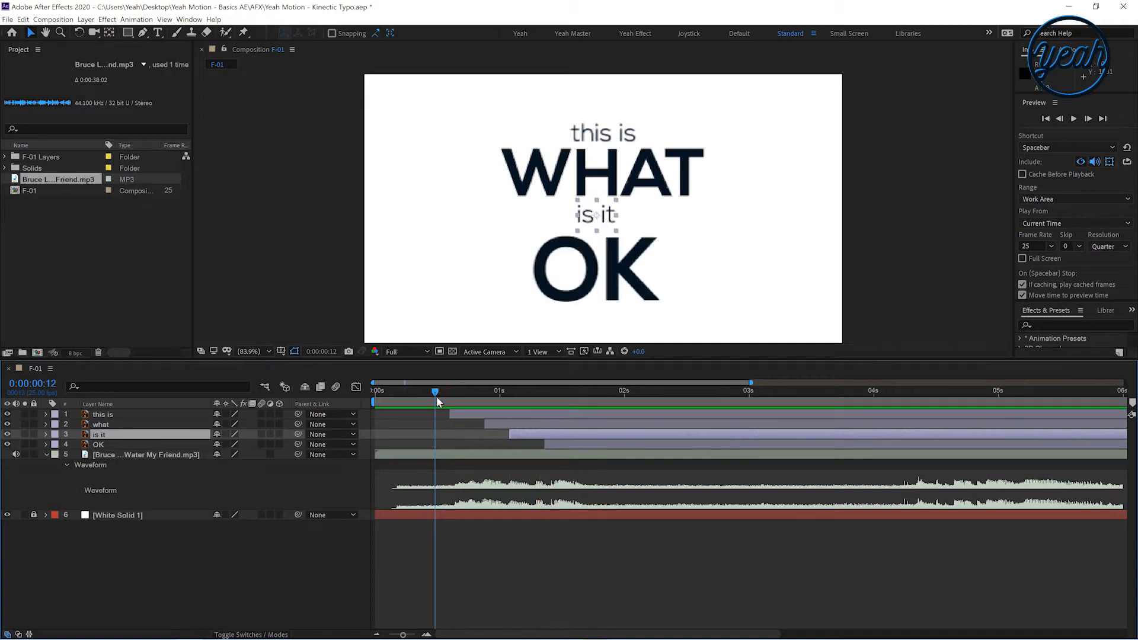
Set the work area to end at 0:00:03:00 and preview it from the start
drag(436, 396, 629, 394)
drag(701, 403, 750, 397)
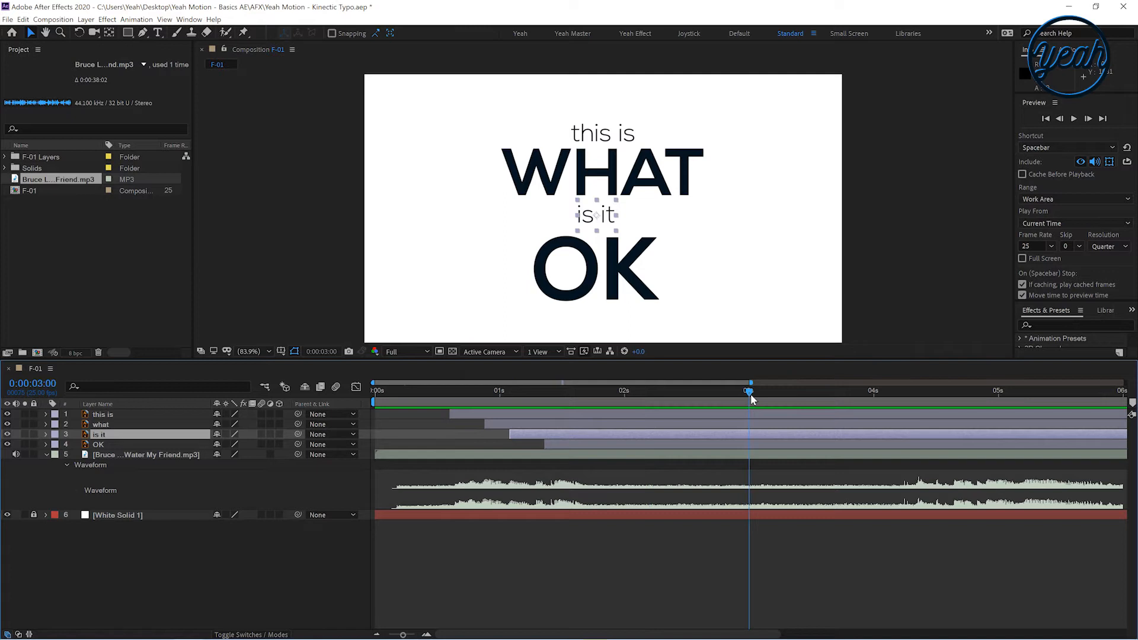
key(n)
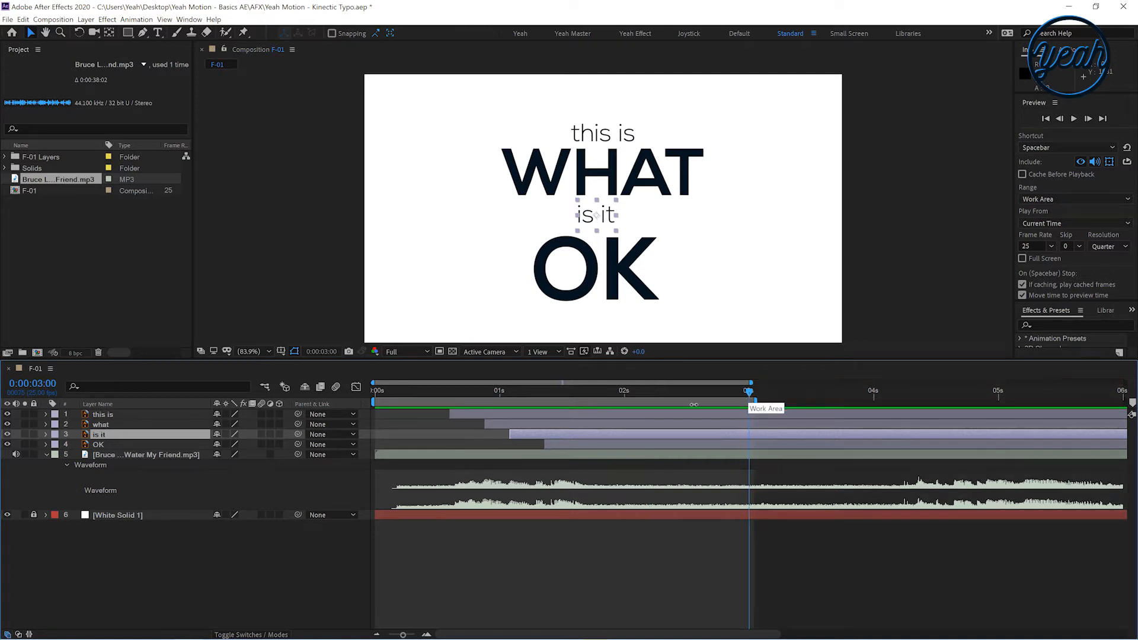
drag(738, 393, 400, 393)
key(space)
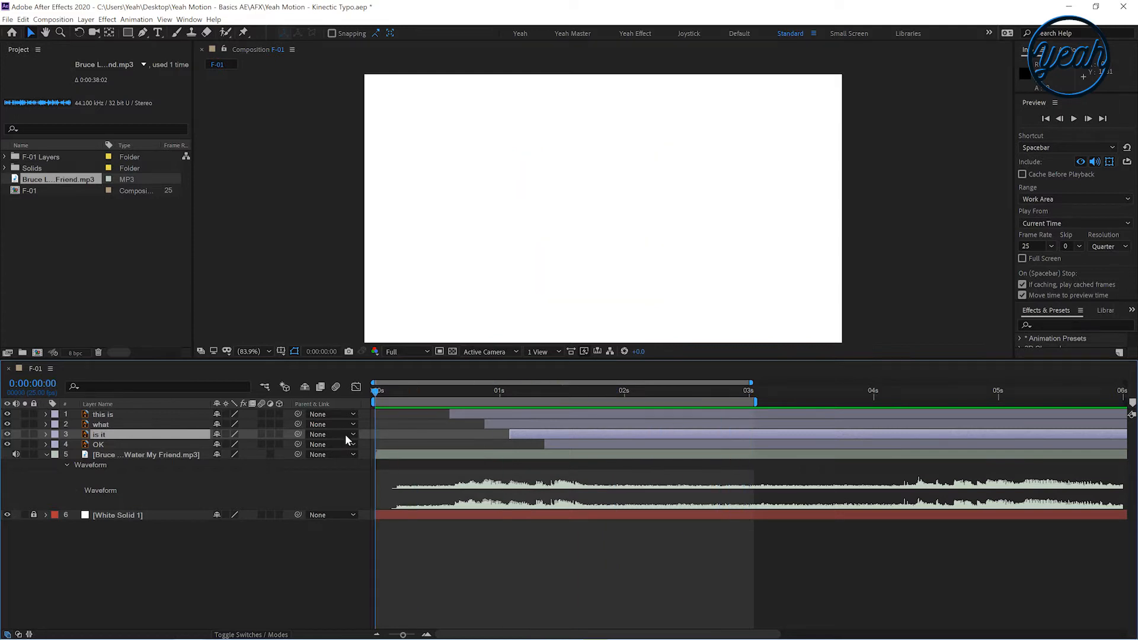
key(space)
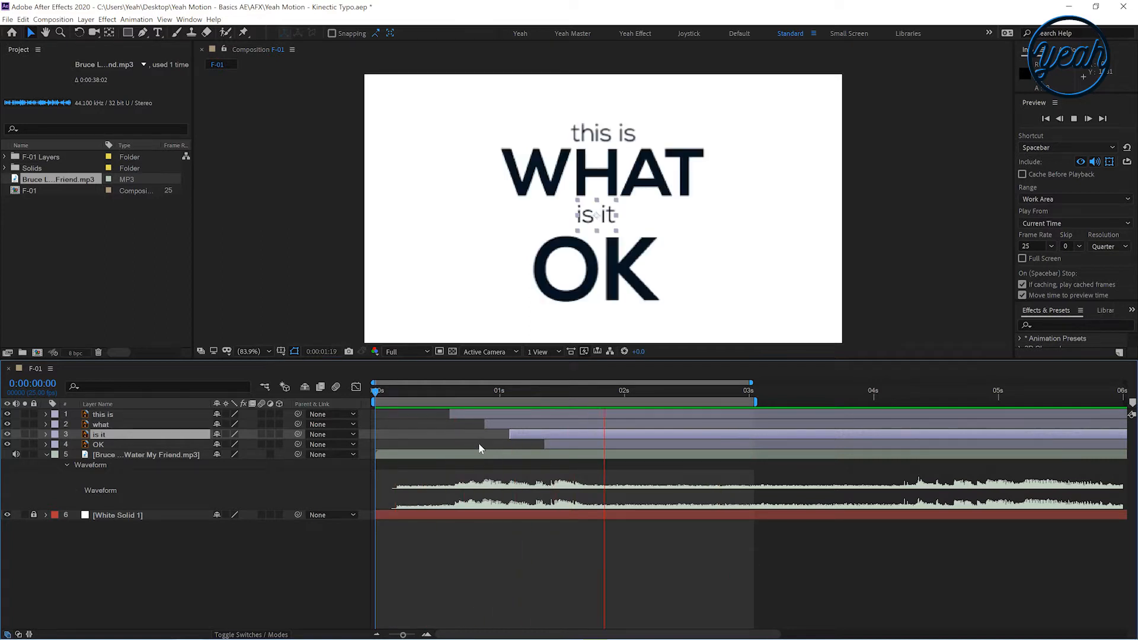
Animate the 'this is' layer's scale from 0% at 0:00:00:15 up to 100% with two keyframes
click(483, 393)
drag(483, 394, 451, 406)
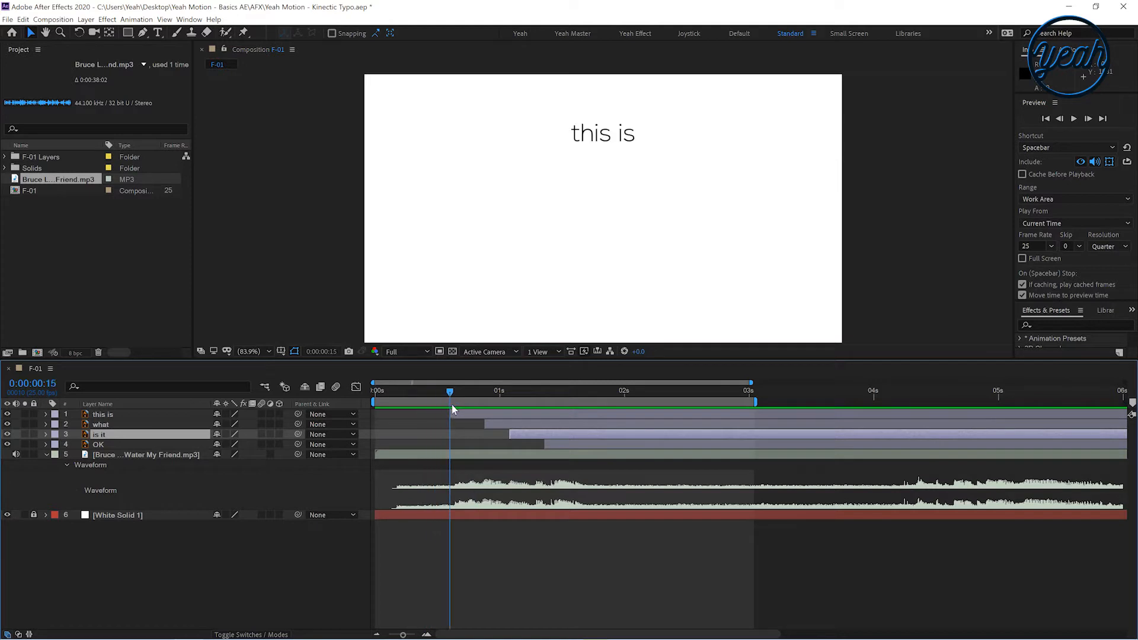
click(467, 414)
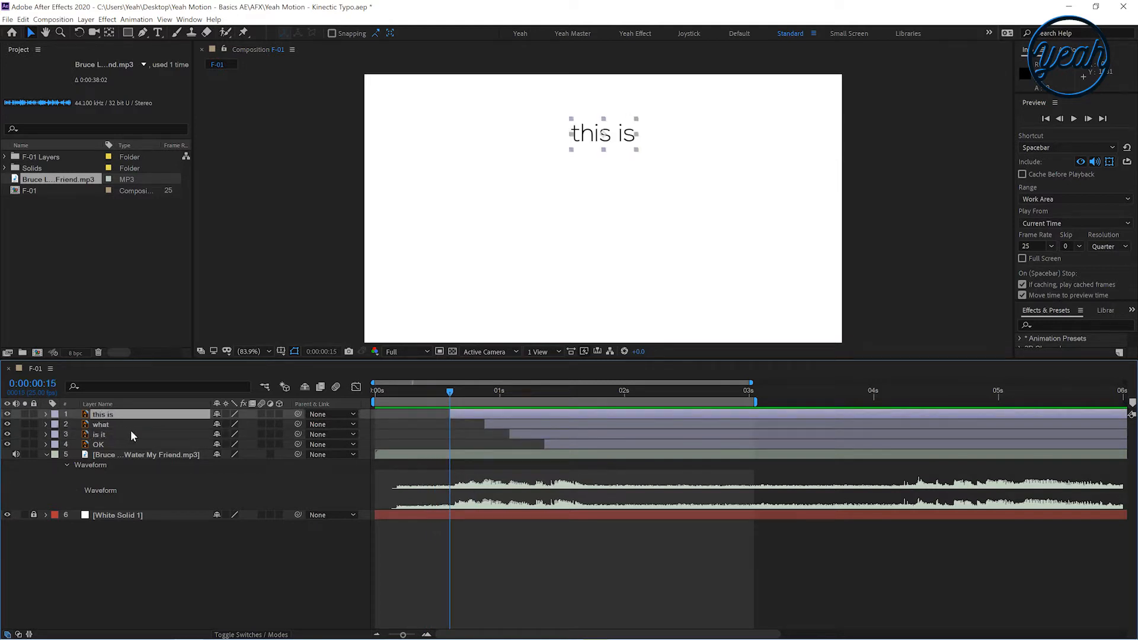
click(45, 414)
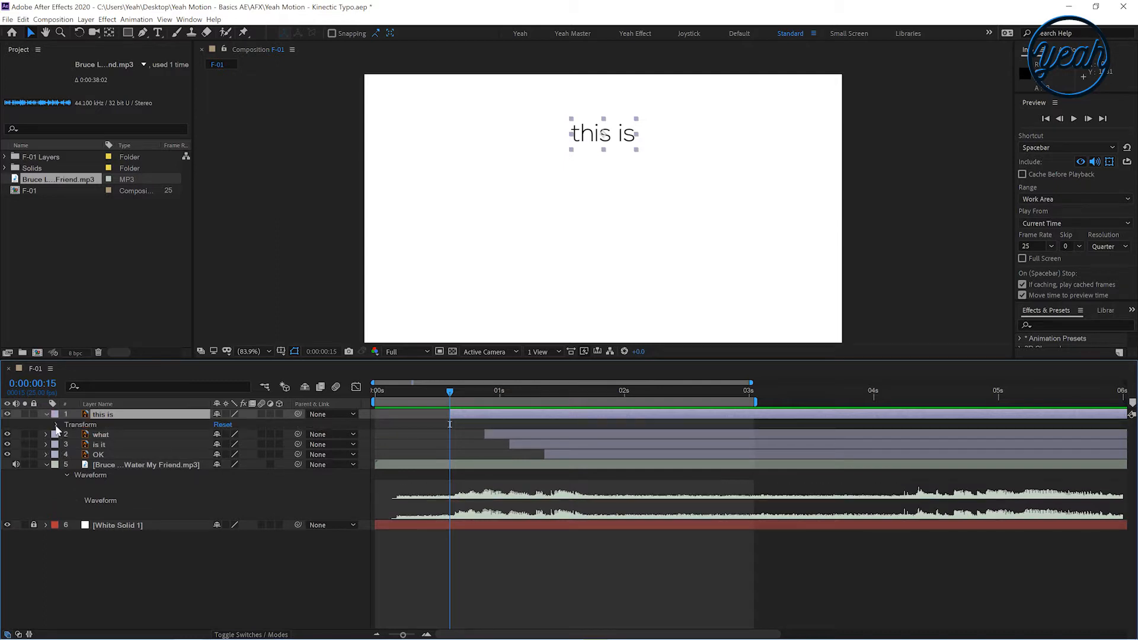
click(56, 425)
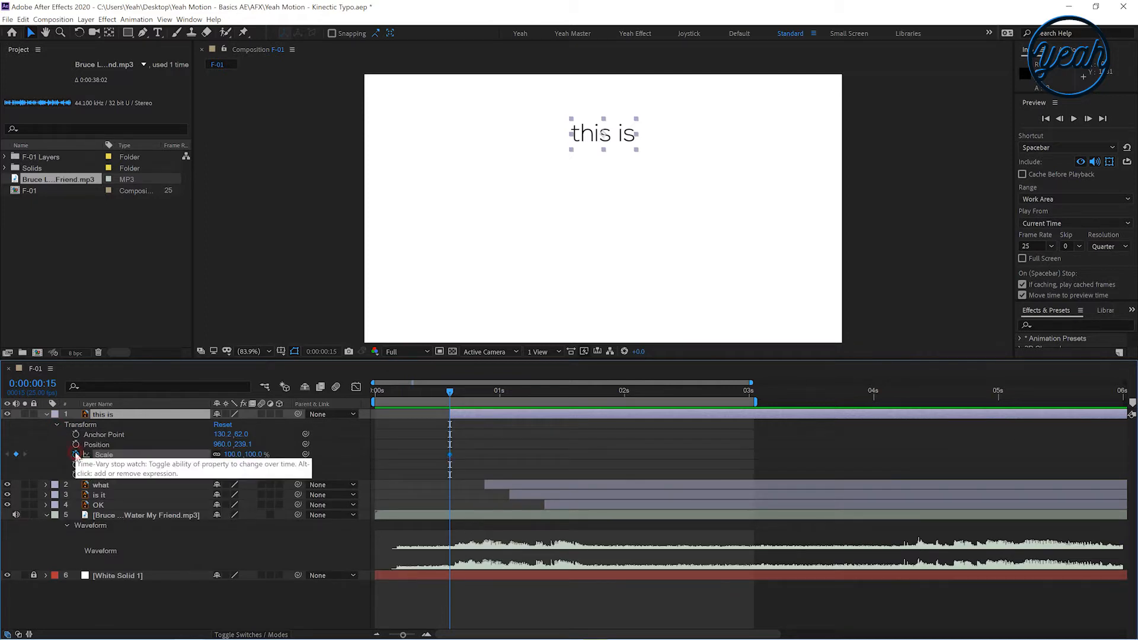
click(76, 455)
drag(450, 454, 501, 455)
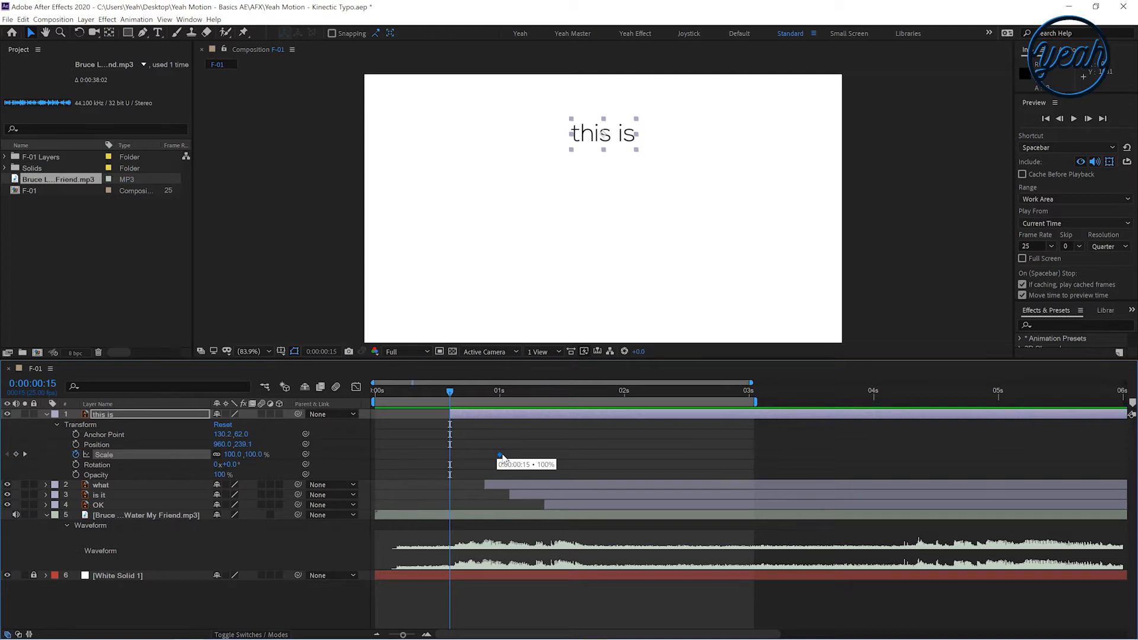
click(255, 455)
text(0)
key(Return)
drag(453, 461, 524, 468)
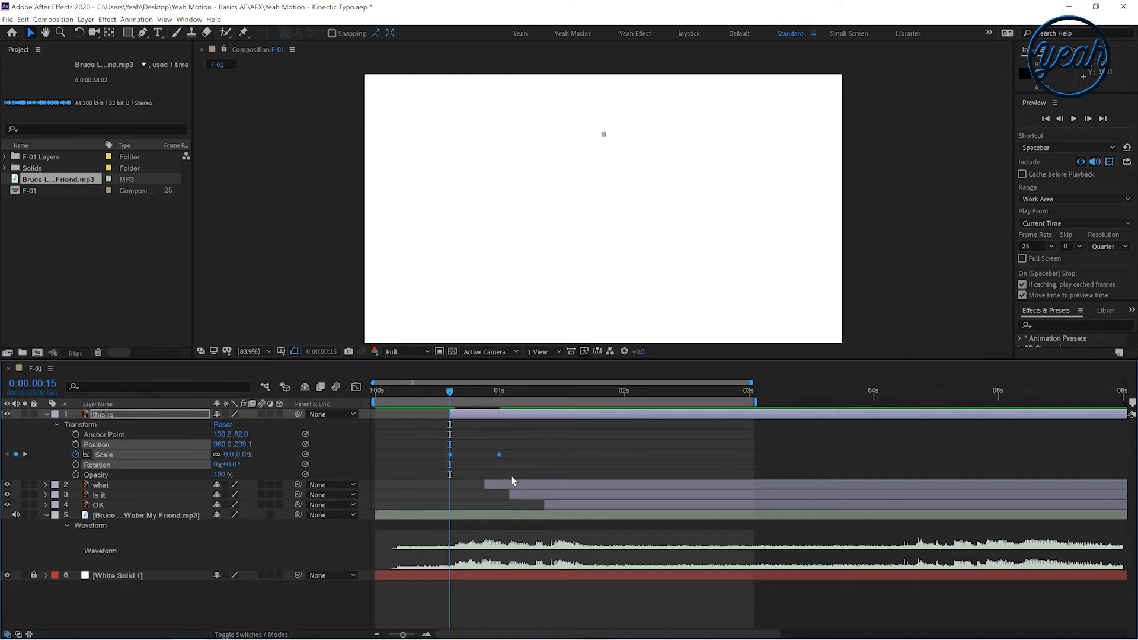
Paste the scale keyframes onto the 'what', 'is it' and 'OK' layers at each layer's start
drag(450, 392, 484, 398)
click(507, 484)
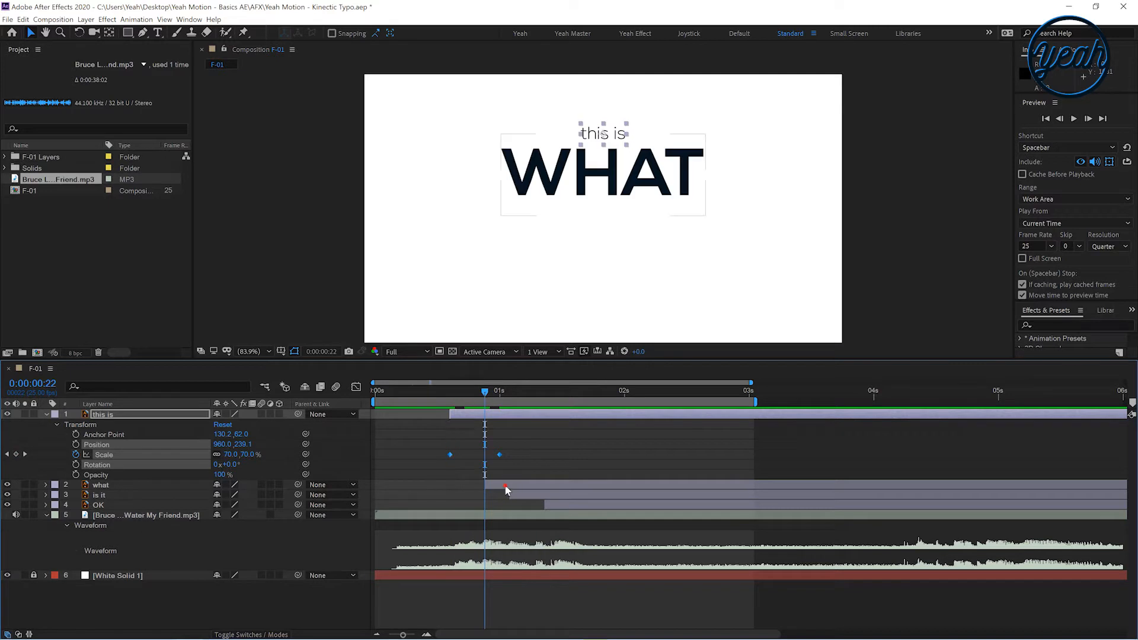
key(ctrl+v)
drag(499, 392, 510, 393)
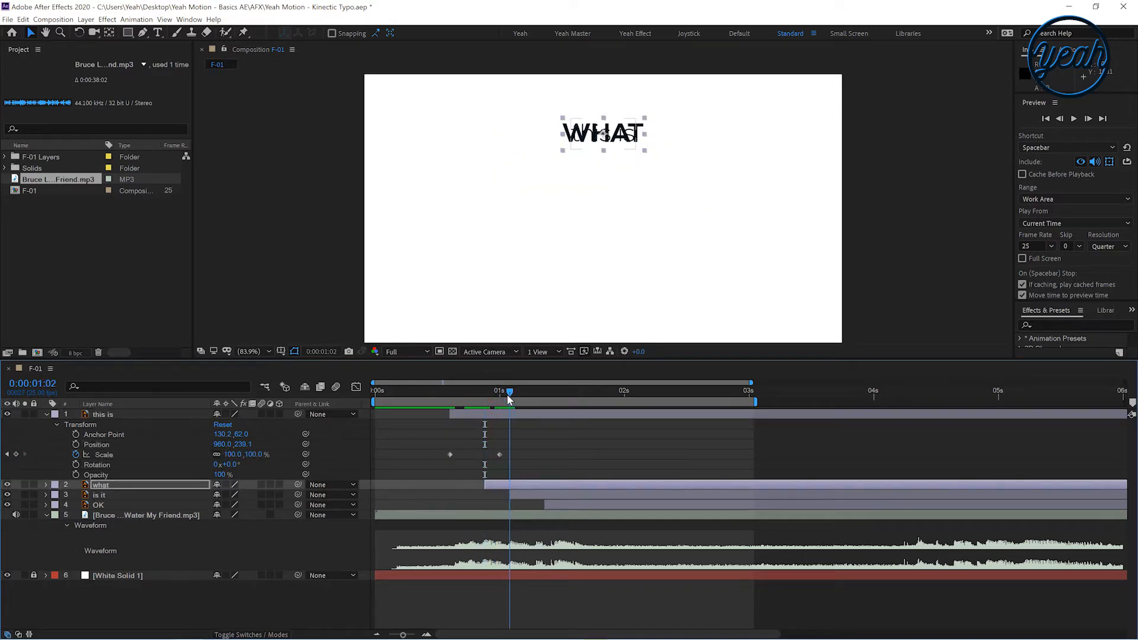
click(534, 496)
key(ctrl+v)
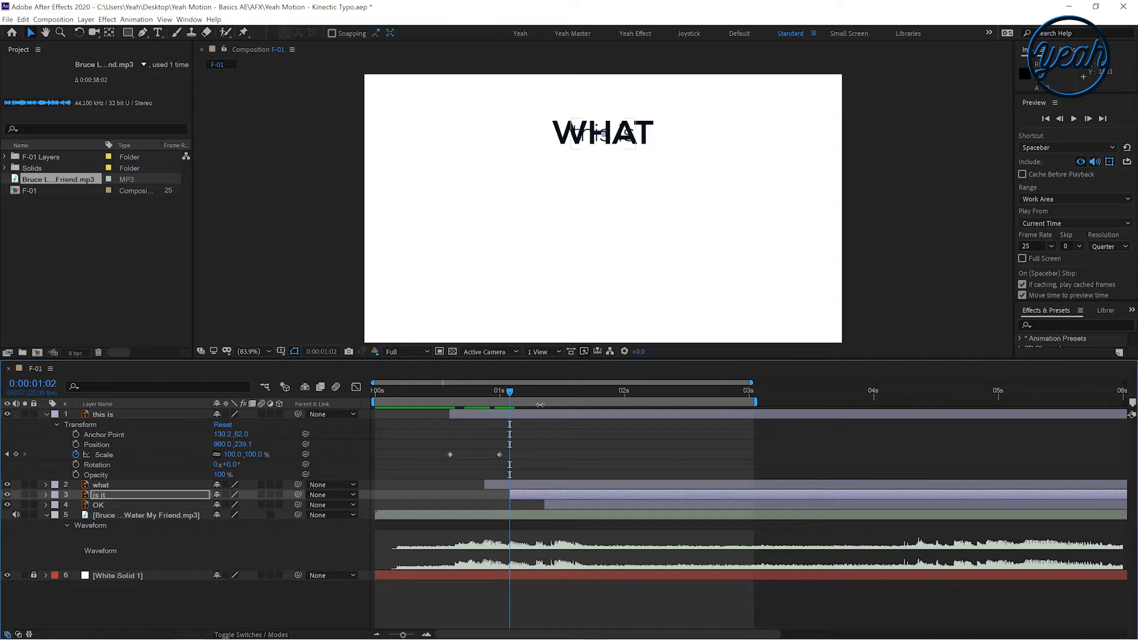
click(544, 392)
click(554, 505)
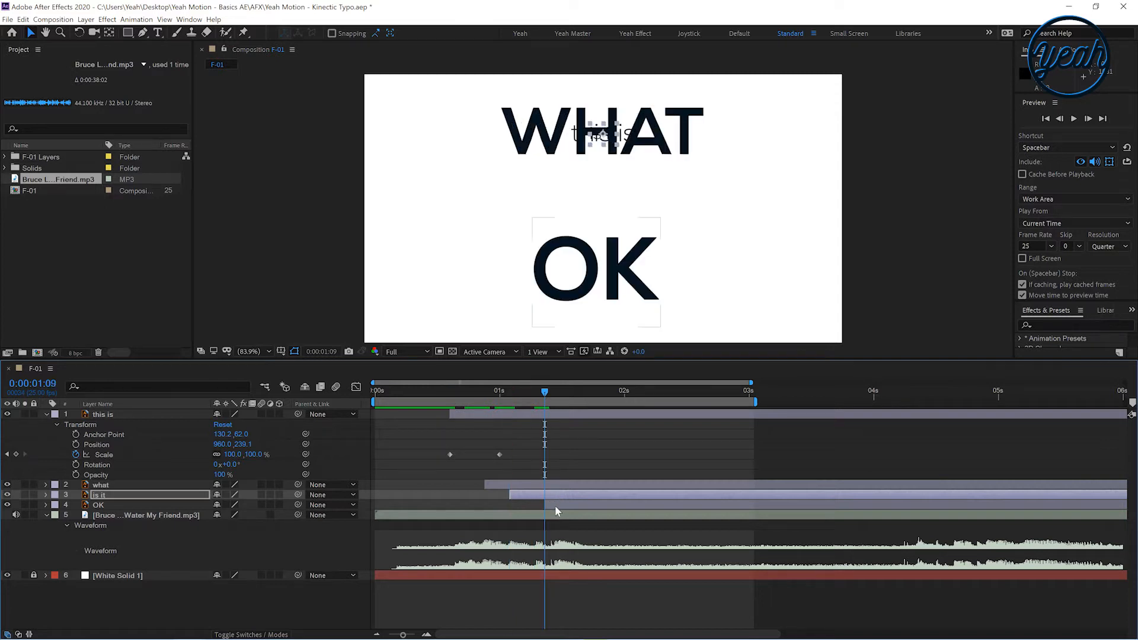
key(ctrl+v)
Reveal all keyframed properties and preview the animation from the start
click(449, 475)
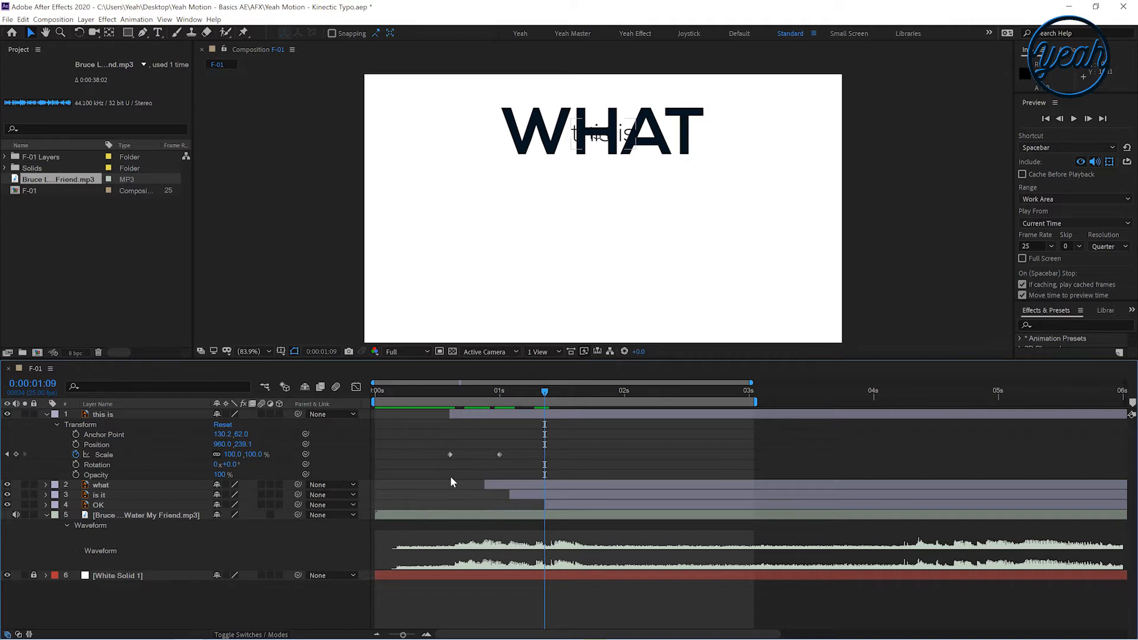
key(u)
click(445, 393)
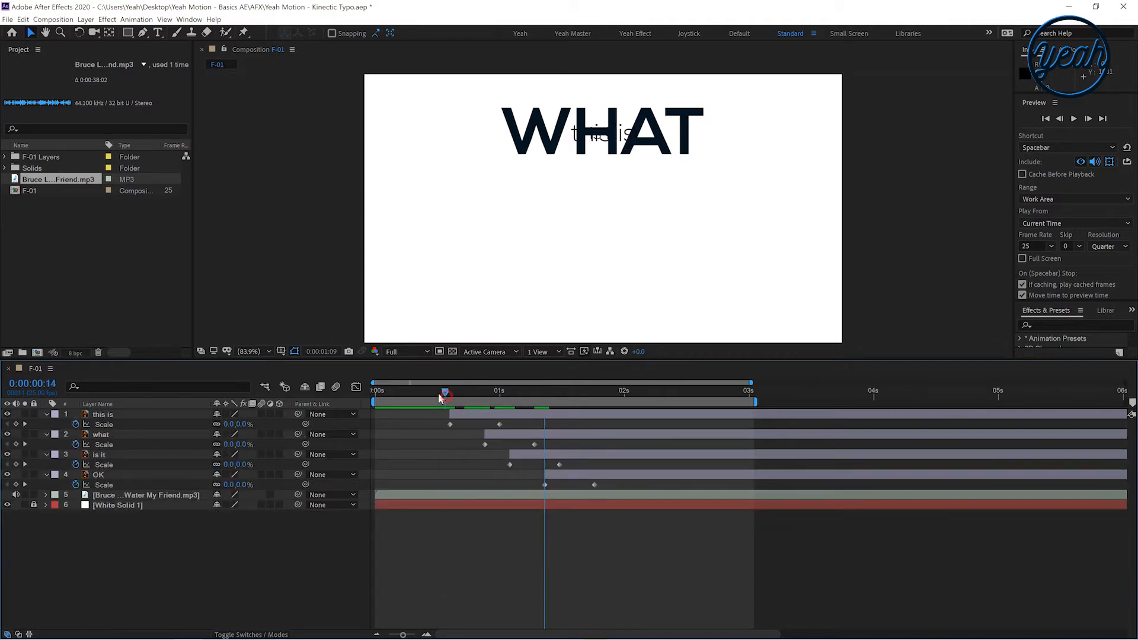
drag(440, 392, 358, 396)
key(space)
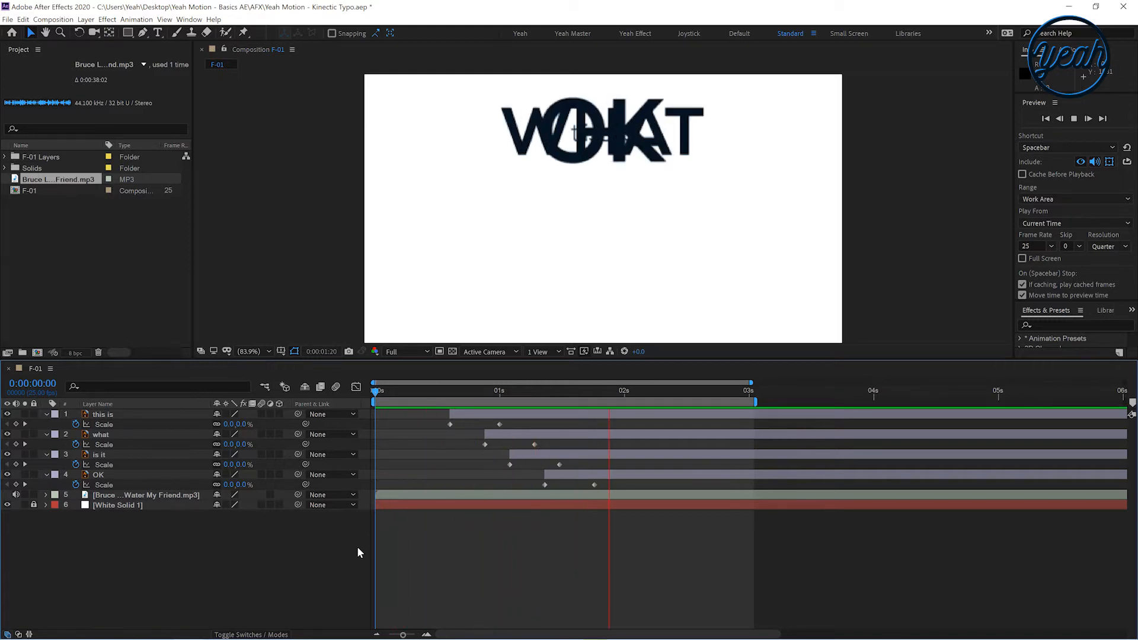
Keyframe the 'this is' layer's scale from 0% at 0:00:00:15 up to 100% about half a second later
click(419, 393)
drag(421, 393, 549, 393)
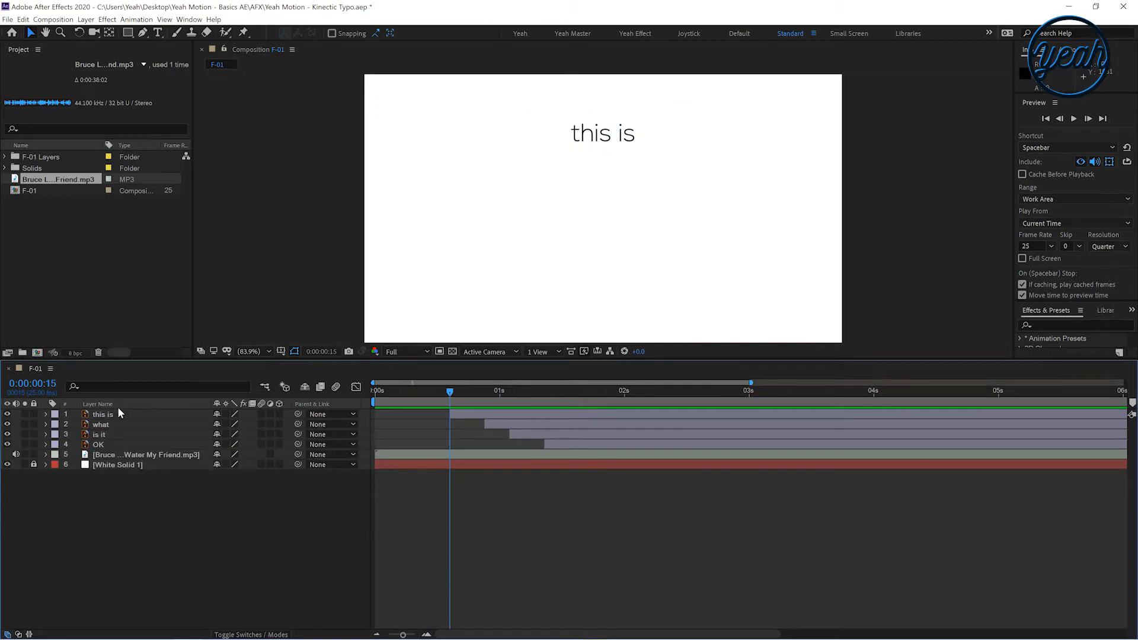
click(106, 415)
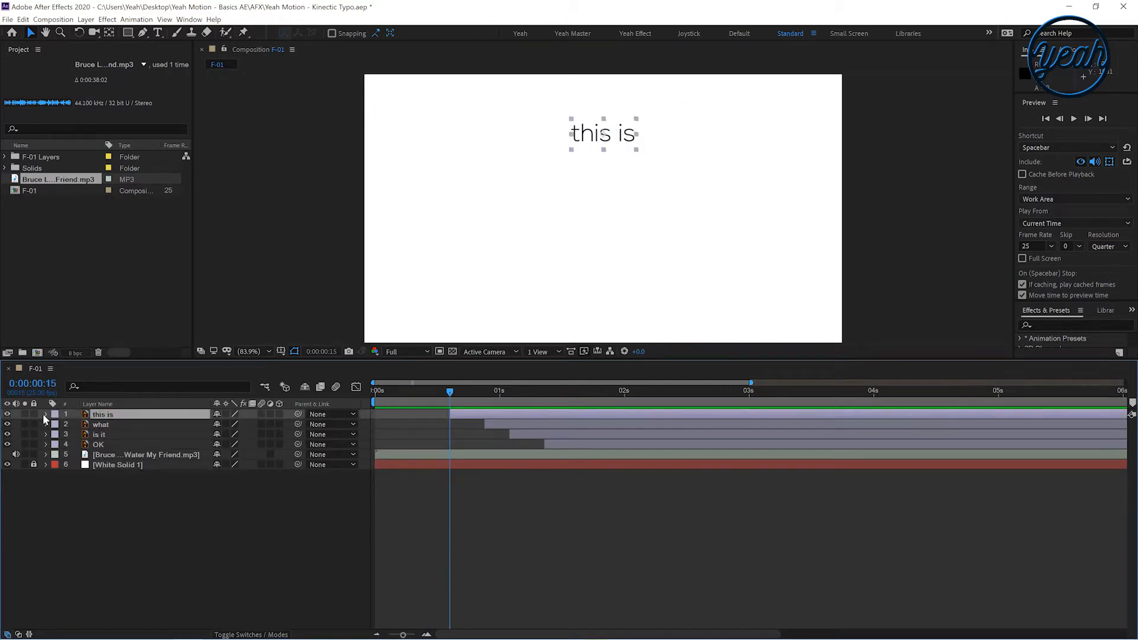
key(s)
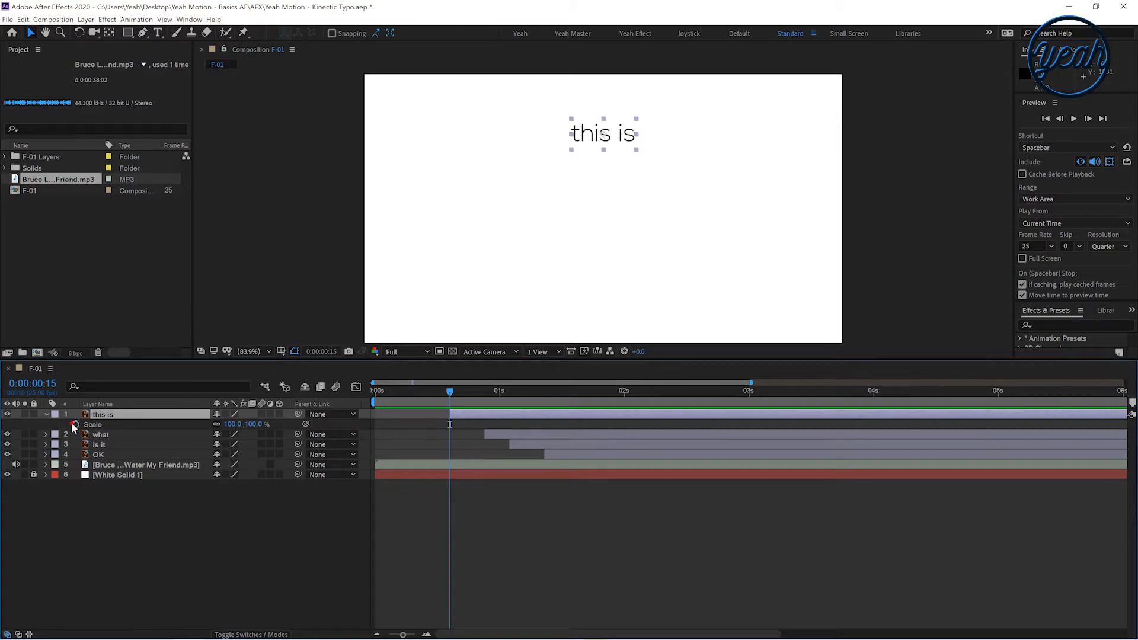
click(71, 422)
drag(449, 425, 505, 424)
click(244, 428)
text(0)
key(Return)
click(462, 438)
Copy the 'this is' scale keyframes and paste them onto the 'what' layer at 0:00:00:22
drag(477, 393, 485, 396)
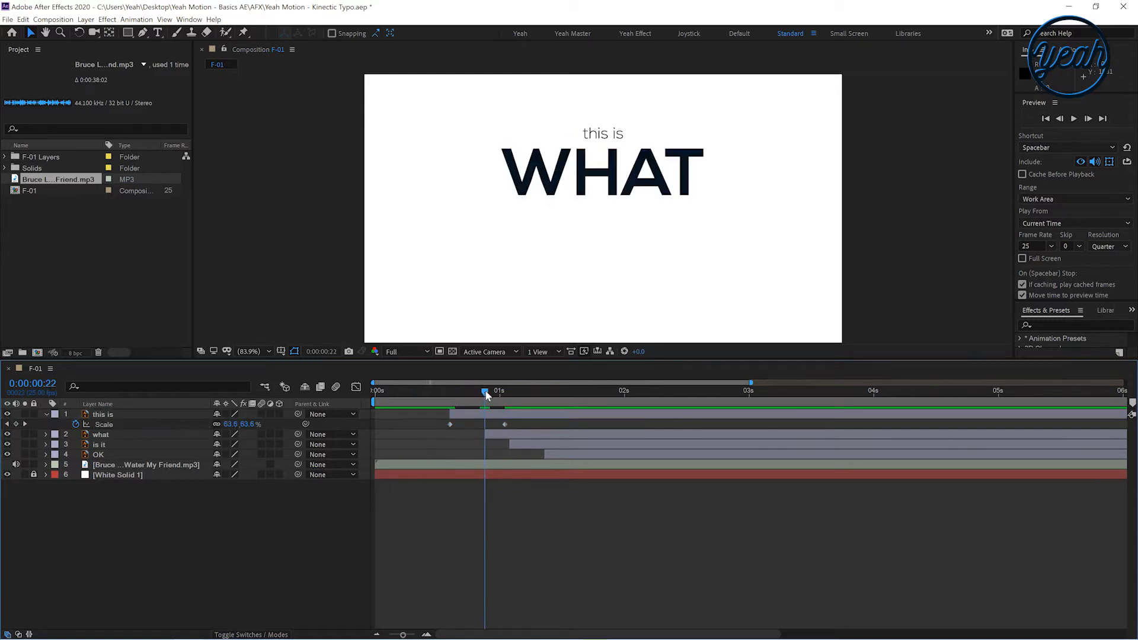
click(493, 435)
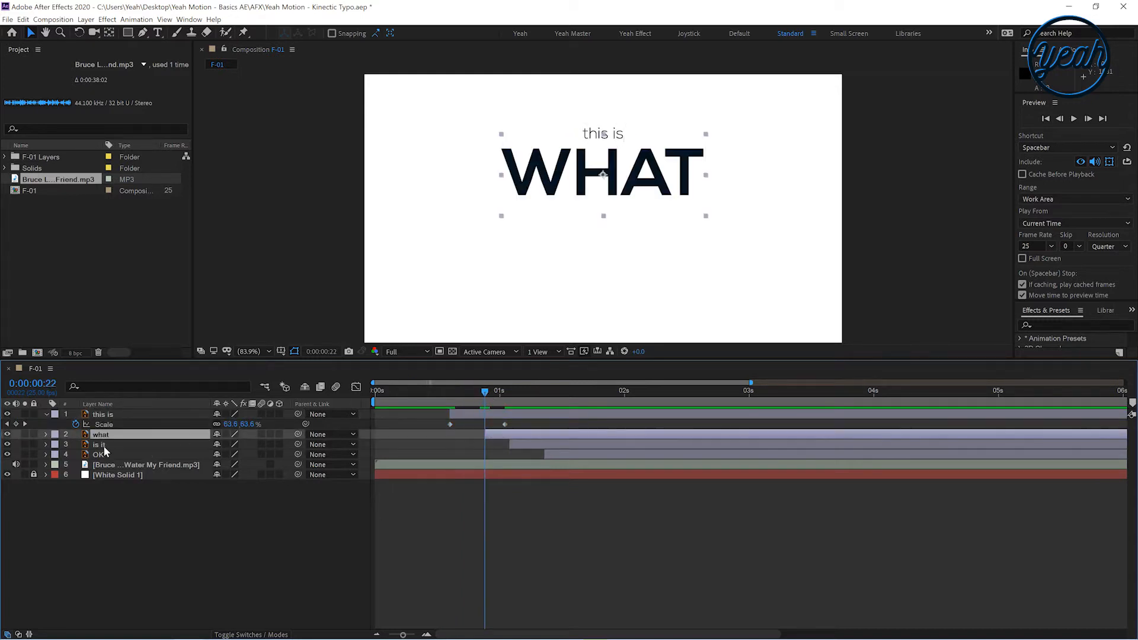
click(105, 425)
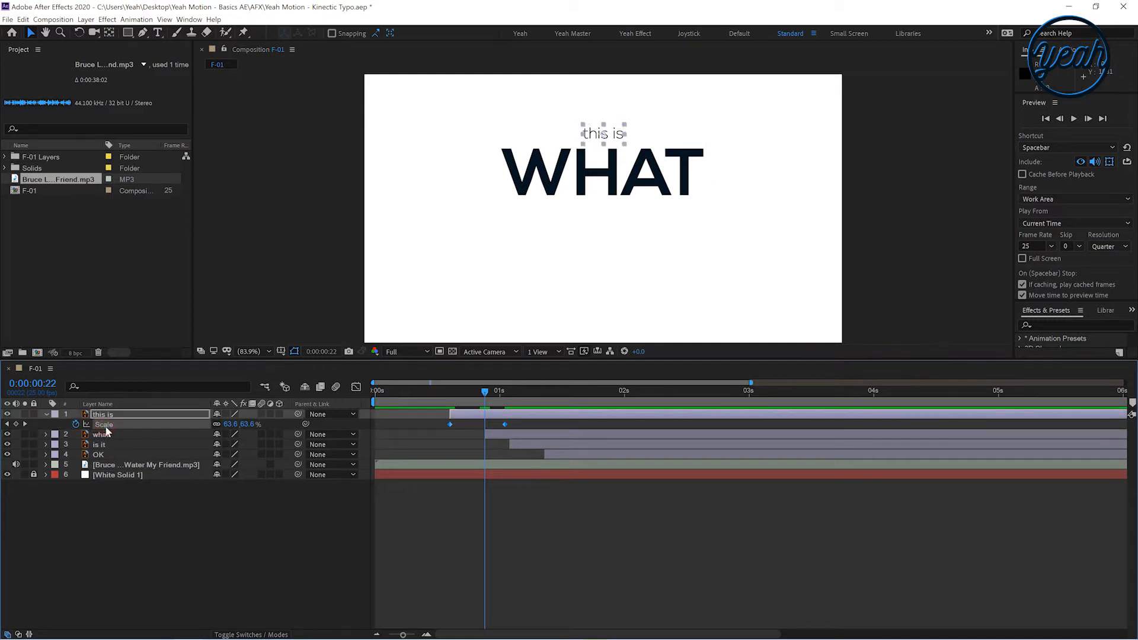
click(102, 434)
Paste the scale keyframes onto the 'is it' layer at 0:00:01:02 and the 'OK' layer at 0:00:01:09
click(495, 391)
mouse_move(527, 391)
mouse_down()
mouse_move(563, 392)
mouse_move(509, 405)
mouse_up()
click(521, 447)
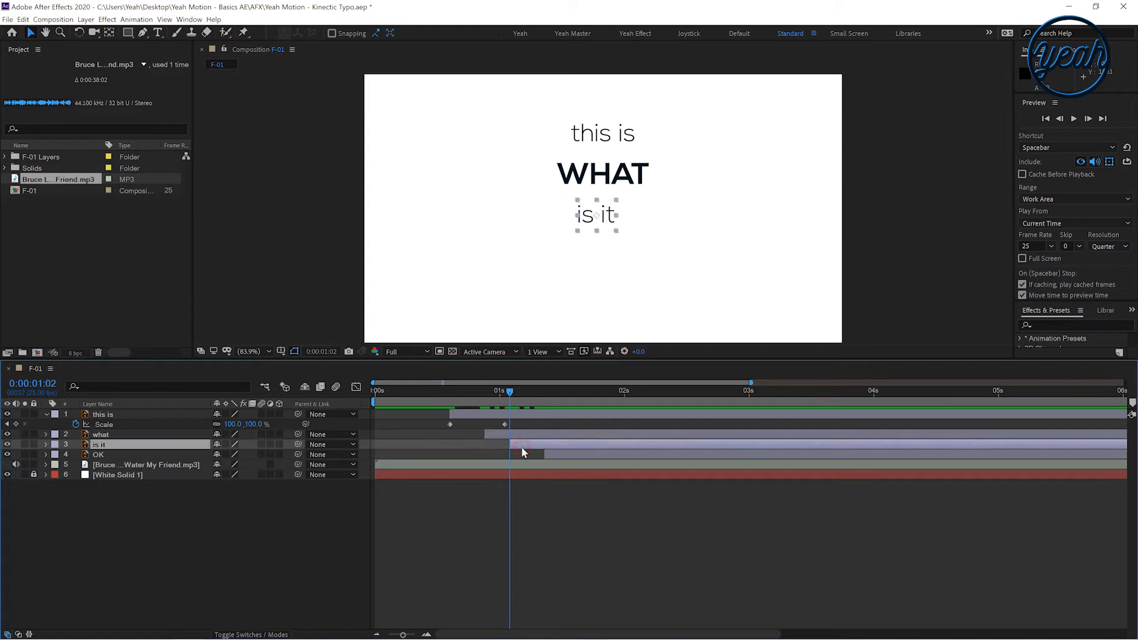
click(544, 391)
click(551, 454)
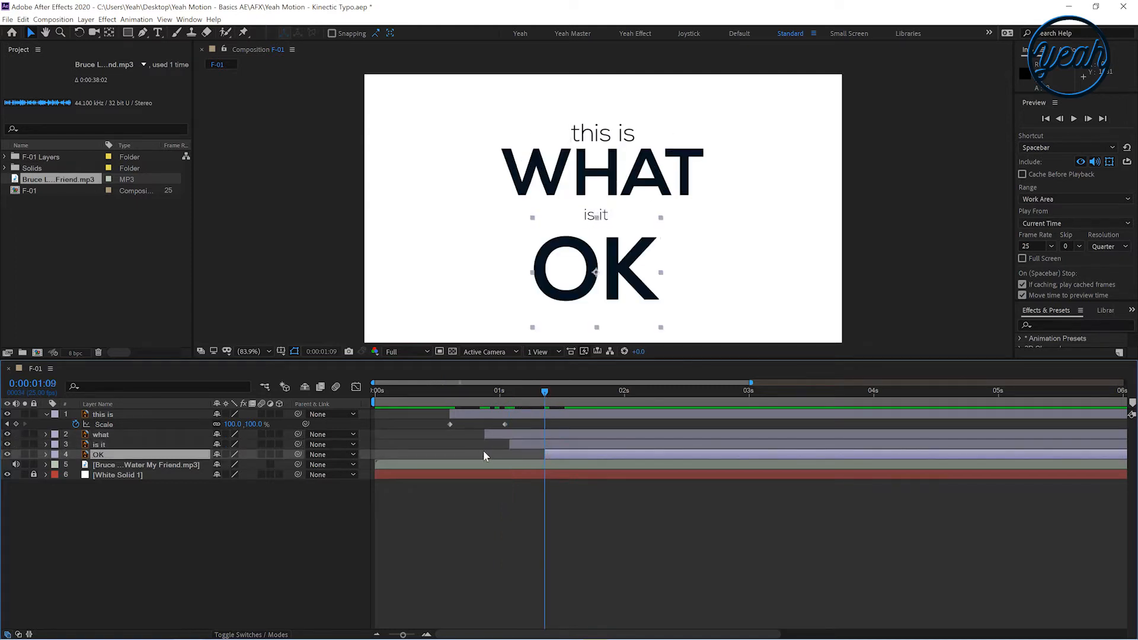
click(471, 454)
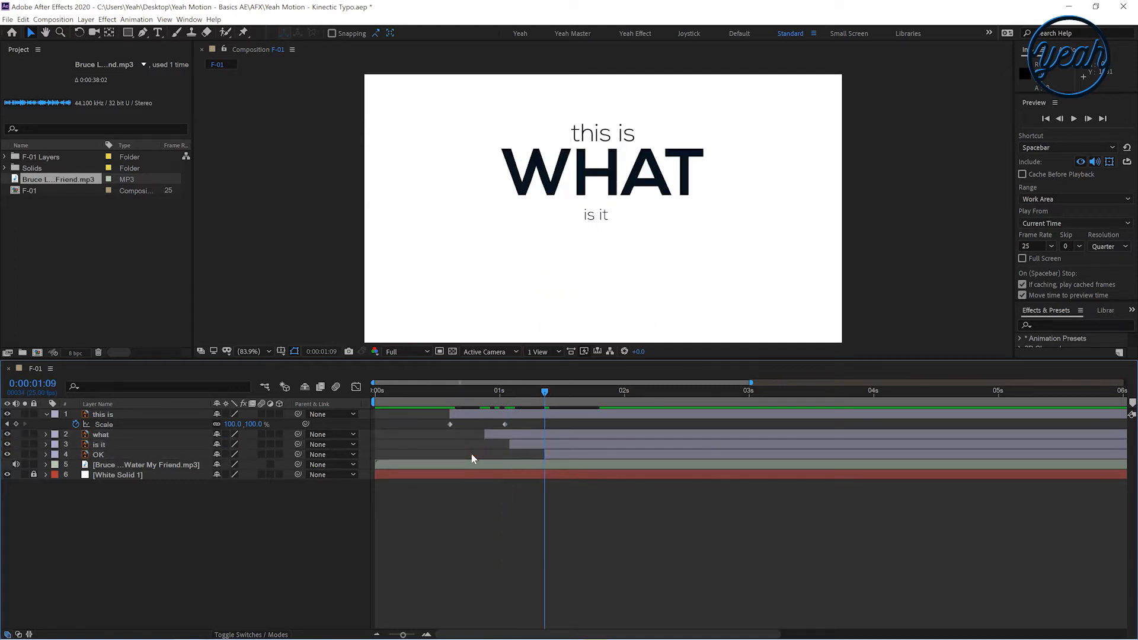
Reveal the keyframed properties on all layers and preview the animation from the start
key(u)
key(u)
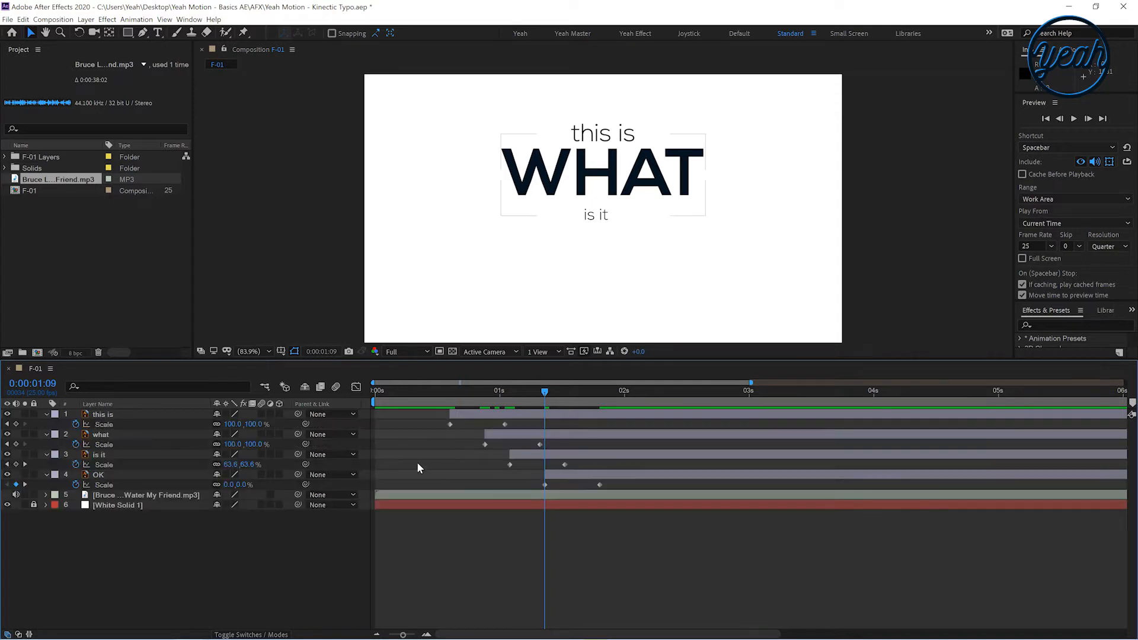
key(Home)
key(space)
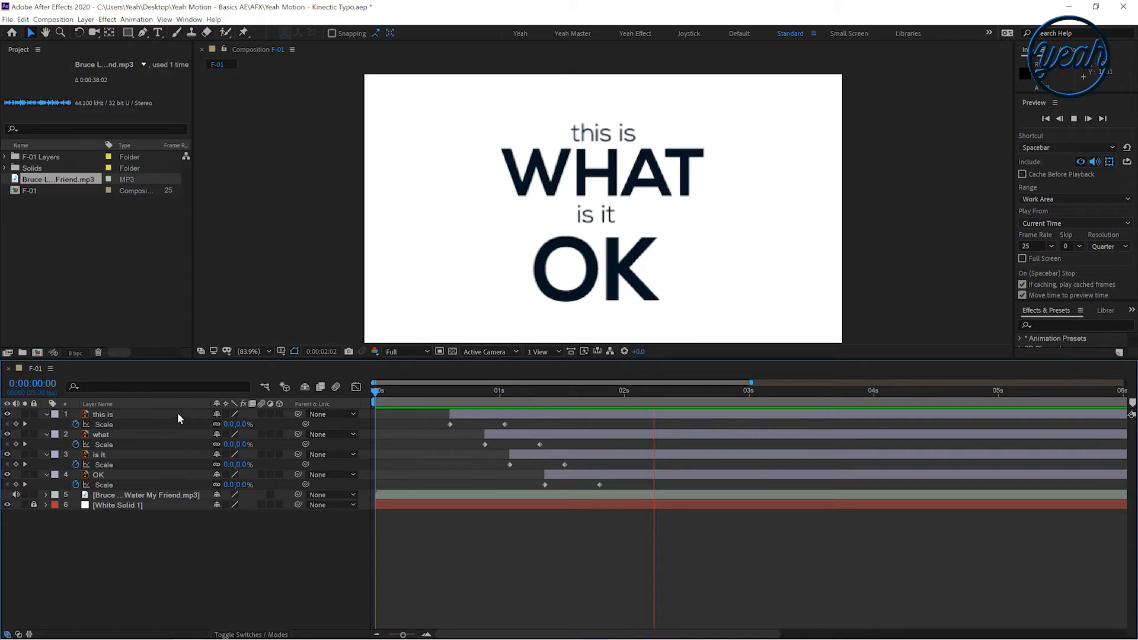
Shorten the work area to end at about two seconds and preview the animation from the start
drag(625, 393, 1124, 382)
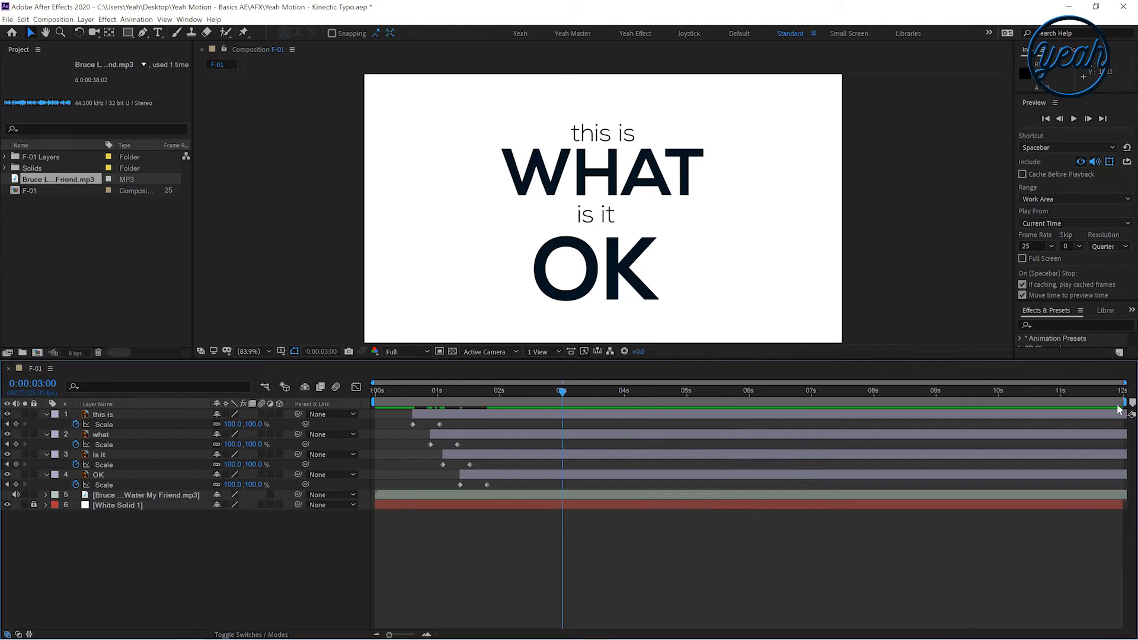
drag(1126, 401, 476, 402)
key(equal)
key(equal)
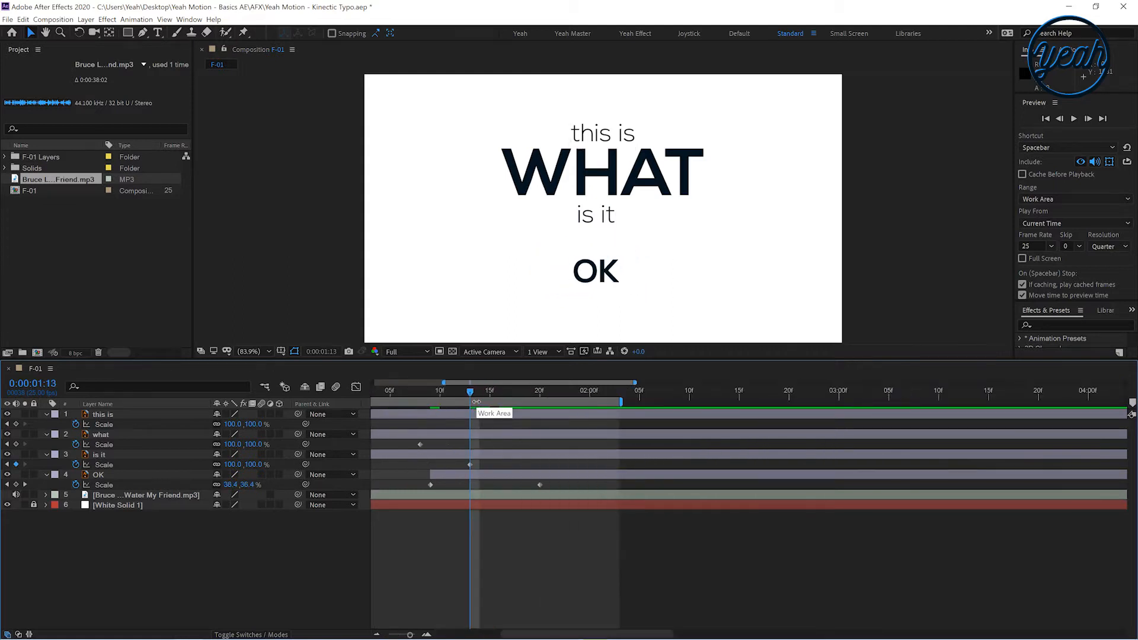
drag(495, 383, 410, 390)
key(Home)
key(space)
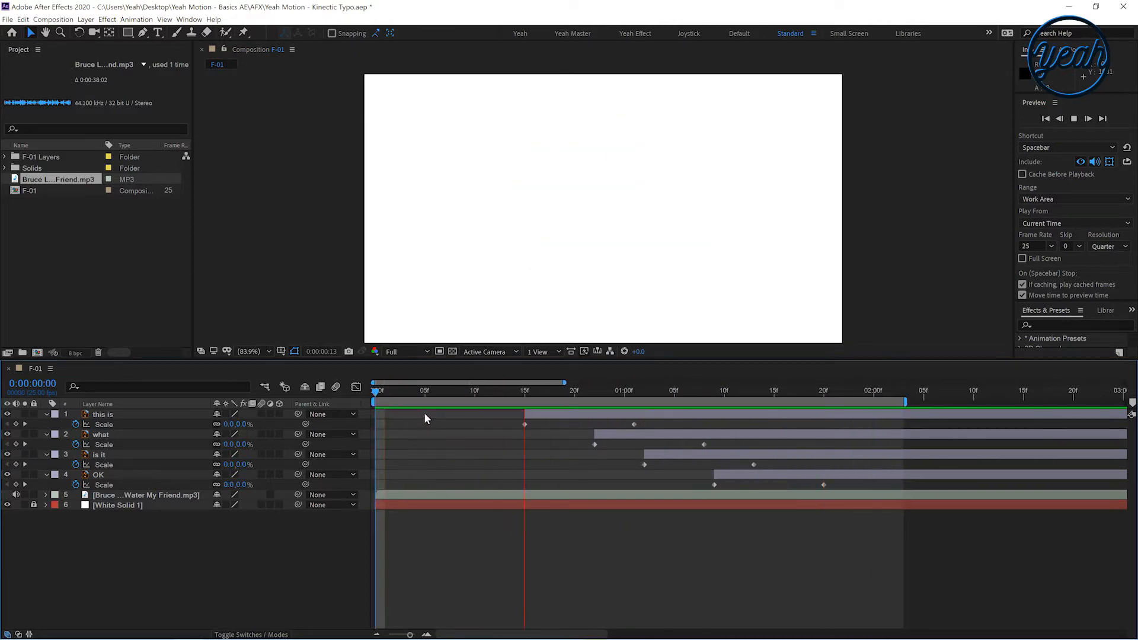
Show the audio layer's waveform and preview from 0:00:00:14 to compare words with the speech
click(515, 391)
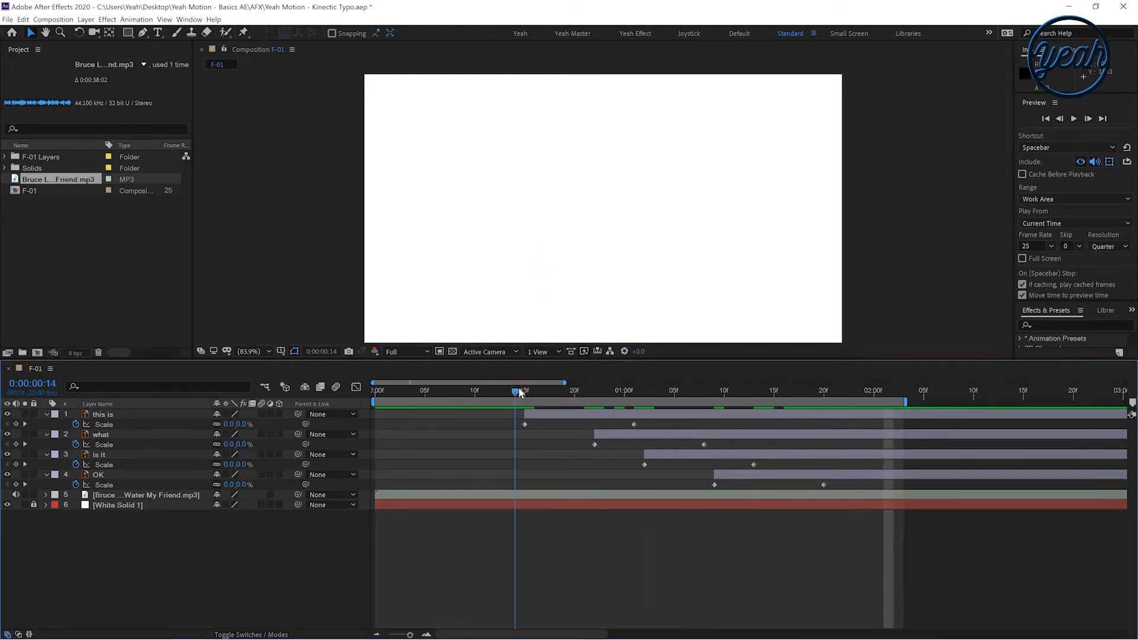
click(513, 498)
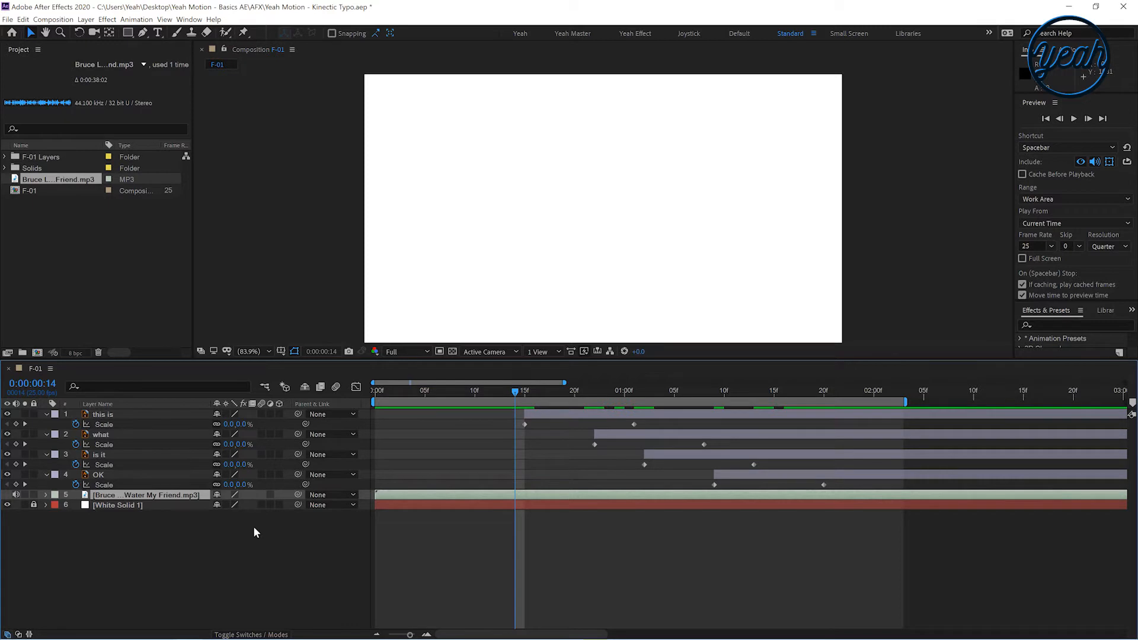
key(l)
key(l)
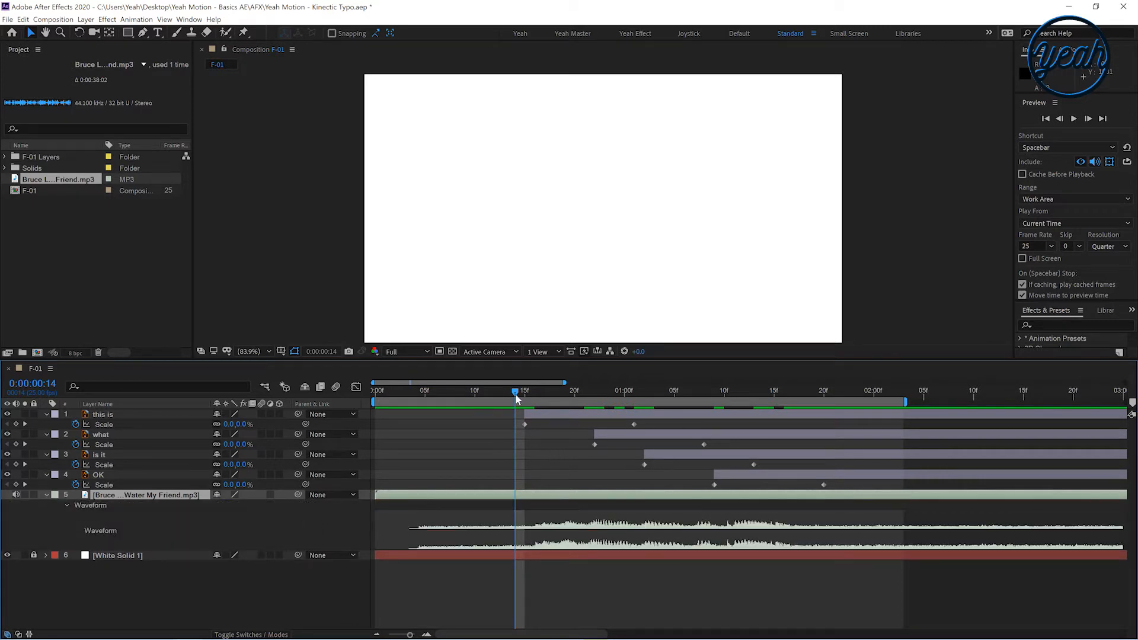
drag(522, 392, 519, 435)
key(space)
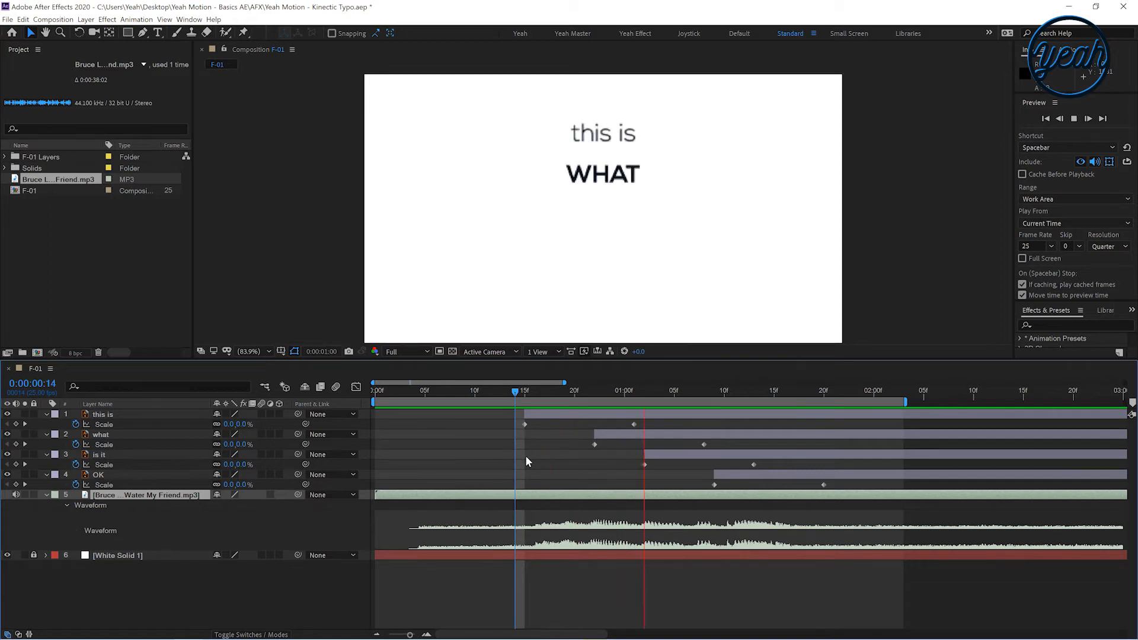
Select all scale keyframes, apply Easy Ease to them, and preview the result
drag(519, 392, 486, 411)
right_click(525, 425)
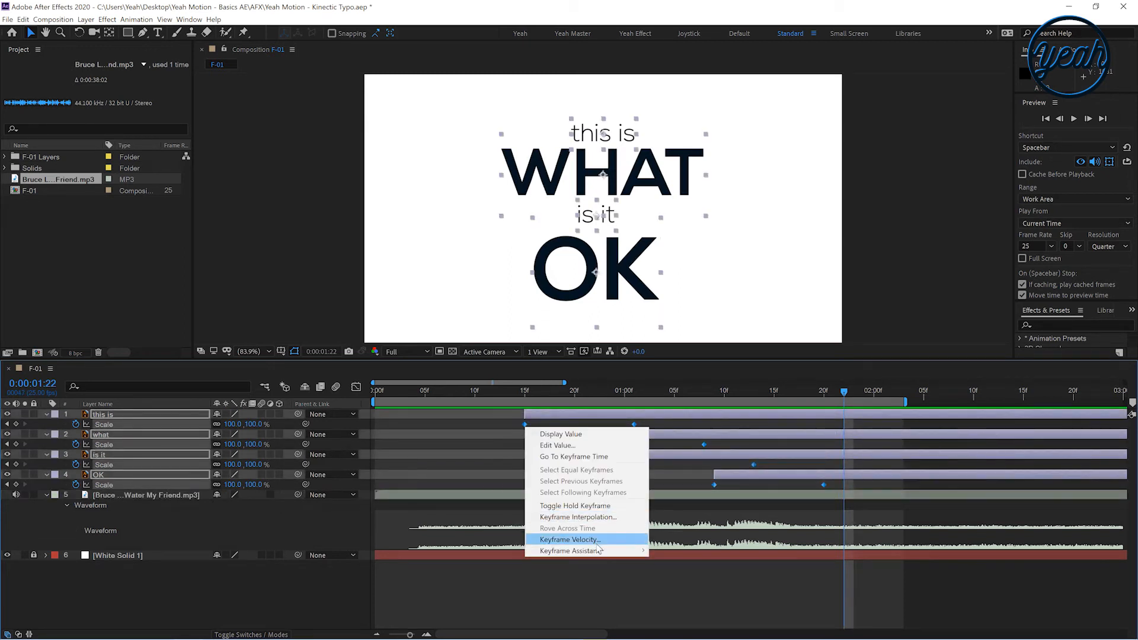
mouse_move(595, 551)
click(668, 483)
click(511, 394)
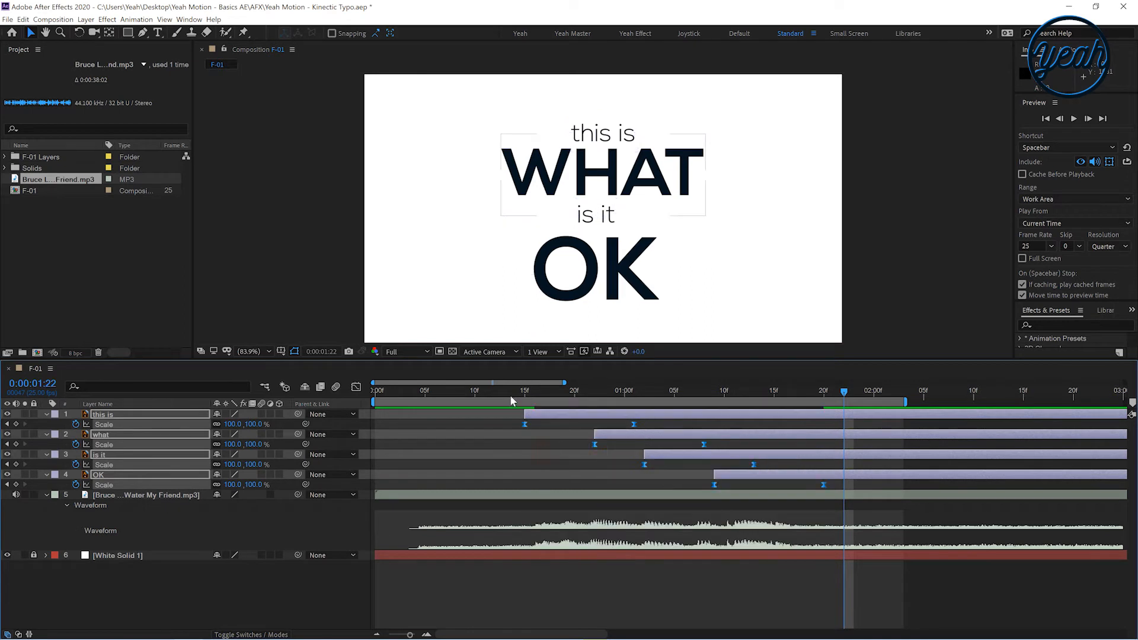
key(space)
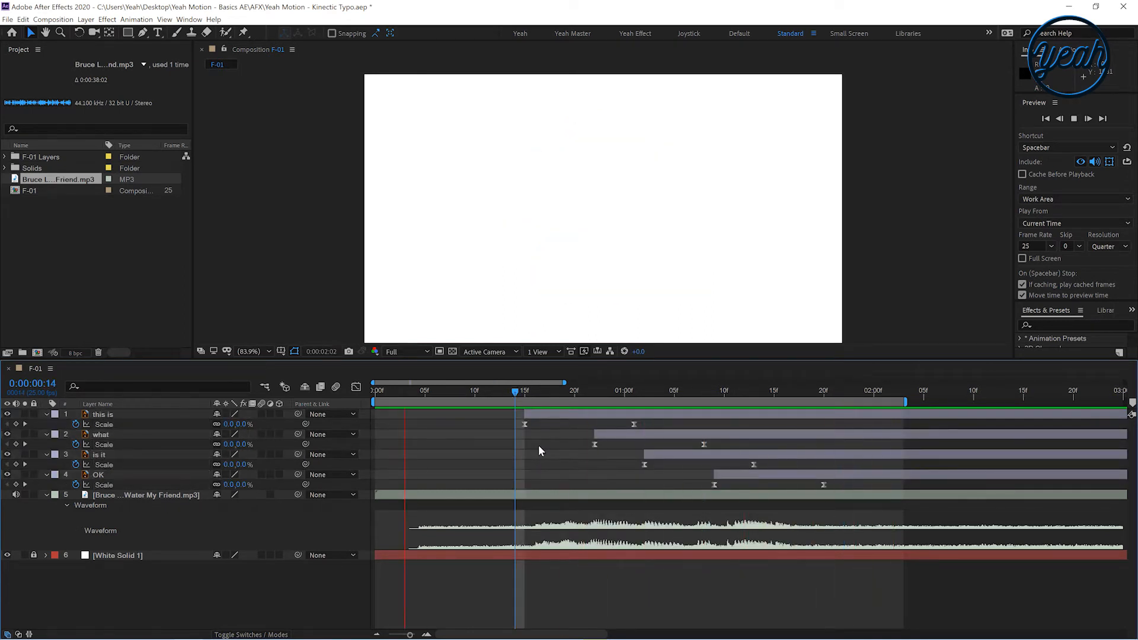
key(space)
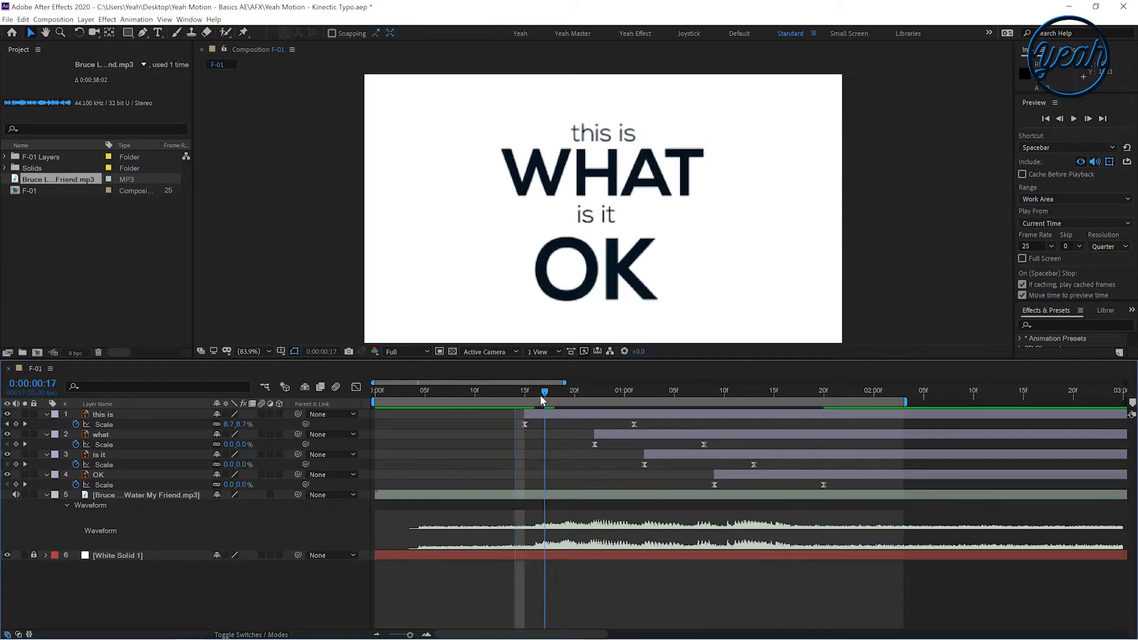
Shorten the 'this is' scale animation to end at 0:00:00:21, move the 'what' layer earlier, and shorten its animation
drag(633, 424, 584, 396)
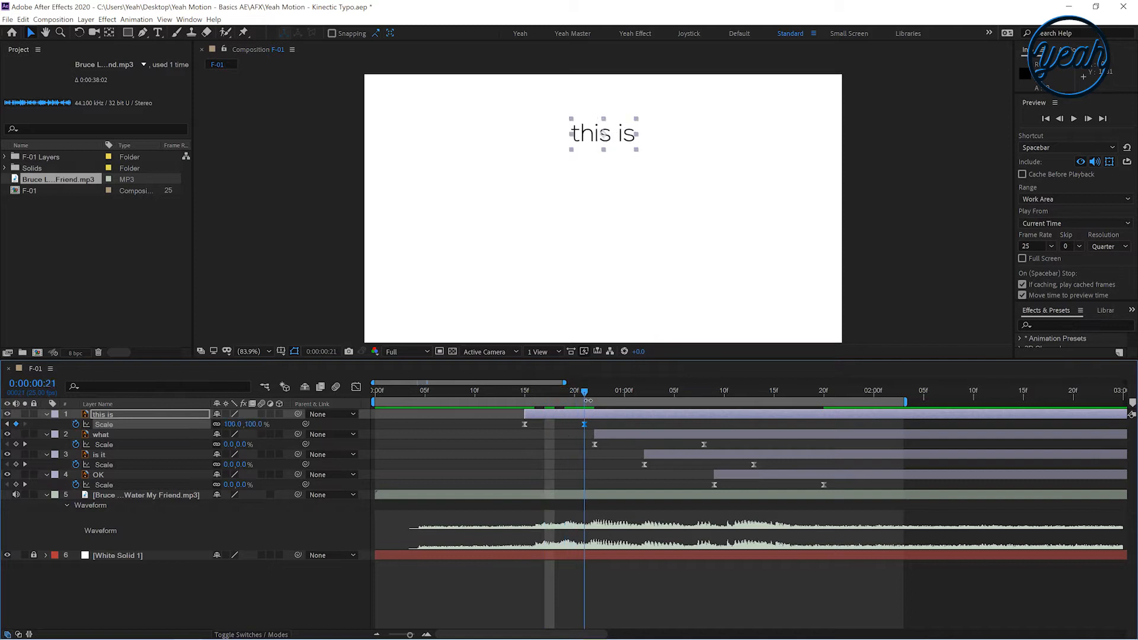
drag(611, 436, 581, 436)
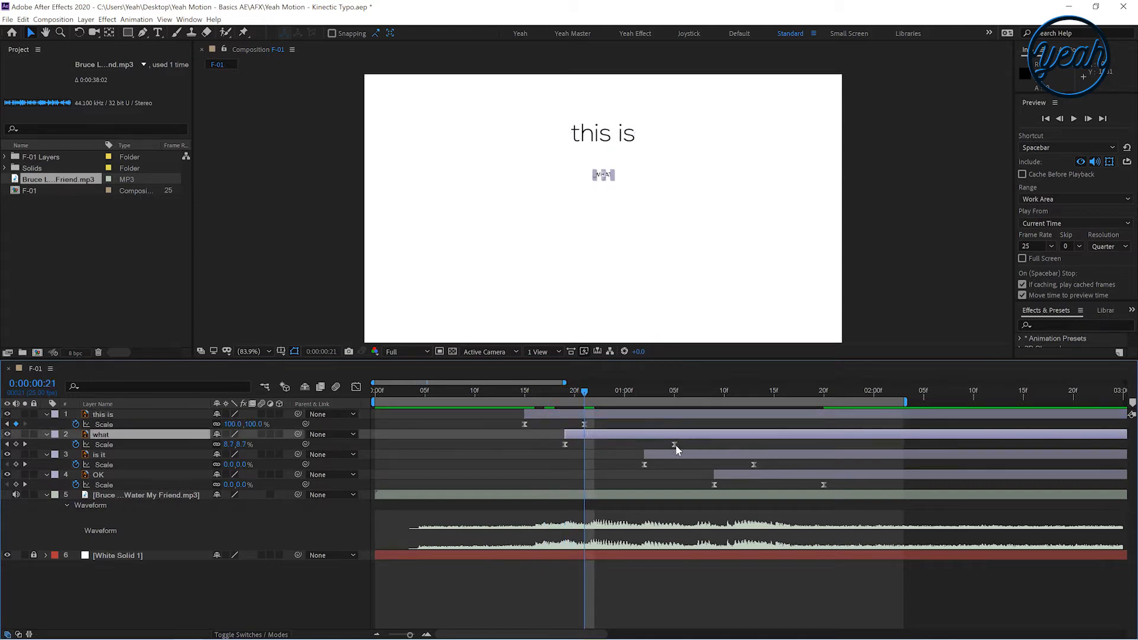
drag(674, 444, 624, 444)
Move the 'is it' layer earlier to about 0:00:01:01, shorten its scale animation, and preview
drag(604, 392, 634, 395)
drag(648, 455, 634, 459)
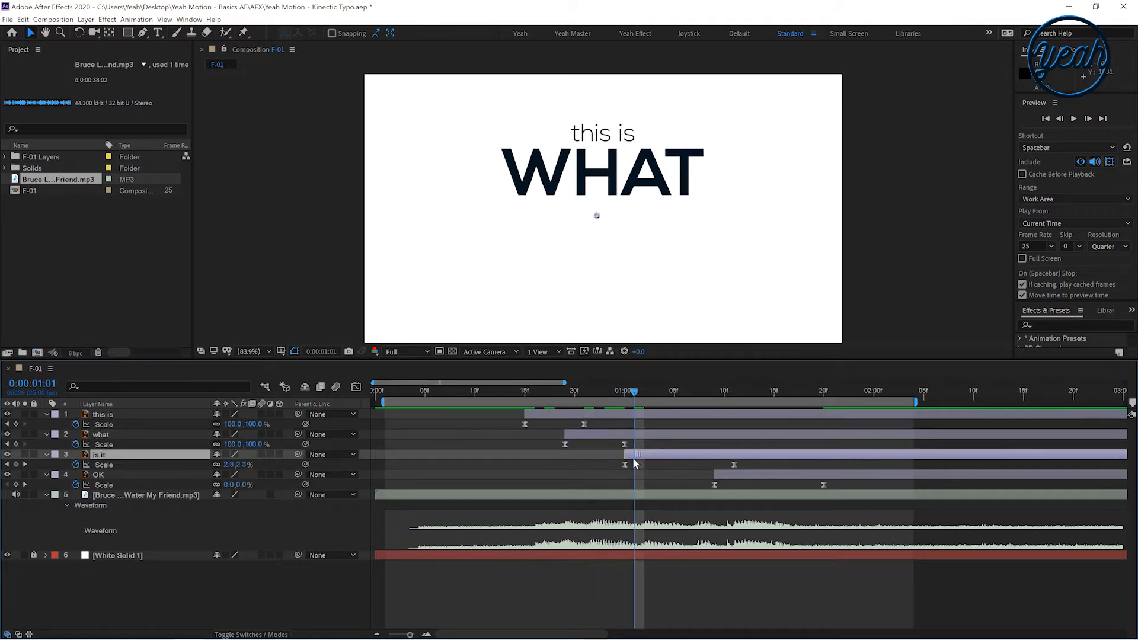
drag(734, 464, 676, 466)
mouse_move(634, 392)
mouse_down()
mouse_move(603, 398)
mouse_move(634, 396)
mouse_up()
key(space)
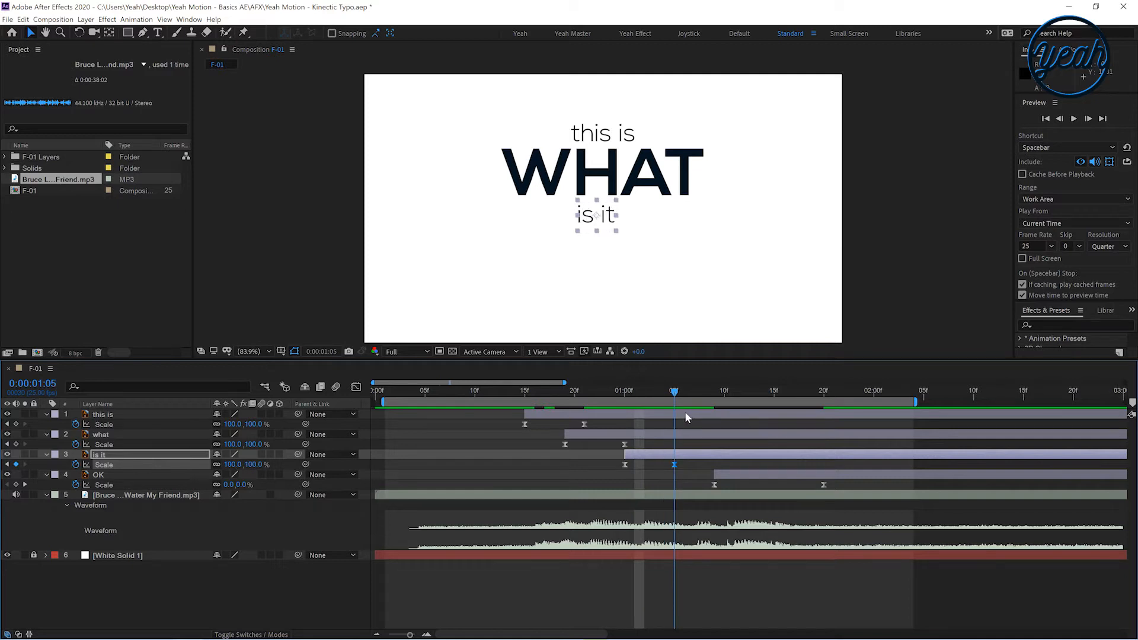
Move the 'OK' layer earlier, adjust its closing scale keyframe, and preview from the start
drag(794, 417, 685, 435)
drag(737, 480, 707, 478)
click(794, 485)
drag(785, 486, 784, 485)
drag(626, 394, 287, 454)
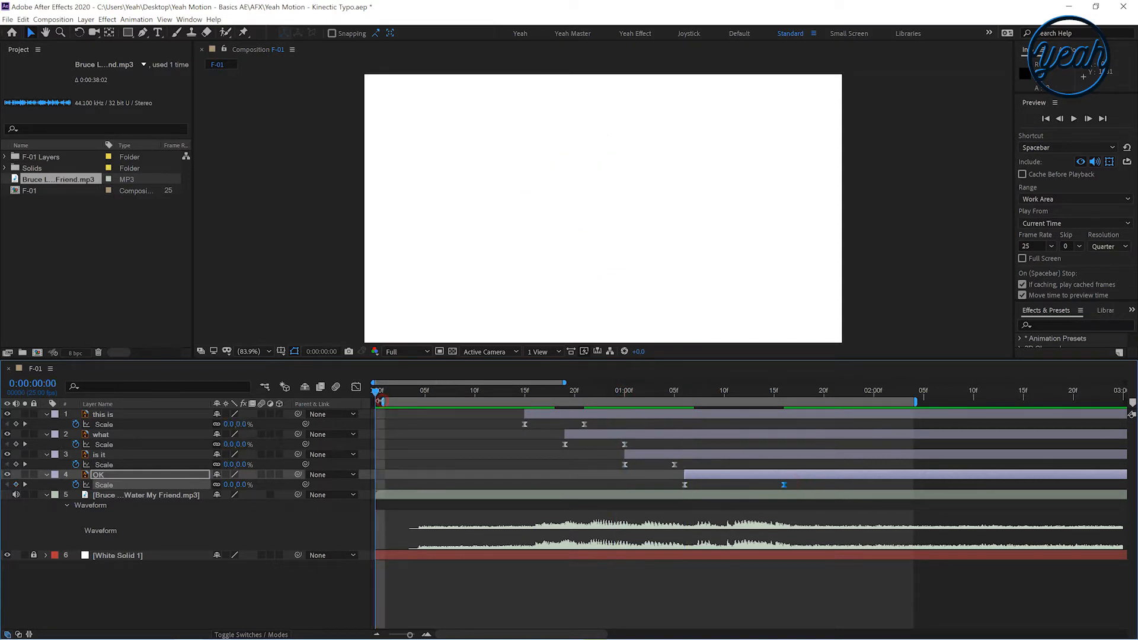
key(space)
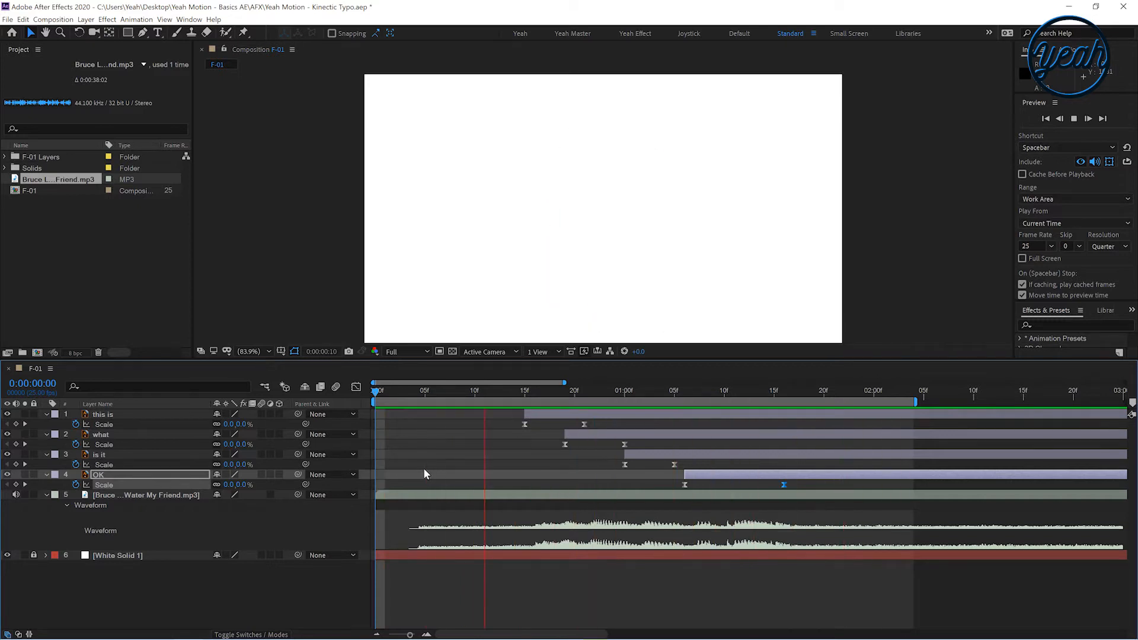
Nudge the 'what' layer slightly later and preview the timing
drag(580, 435, 590, 436)
key(space)
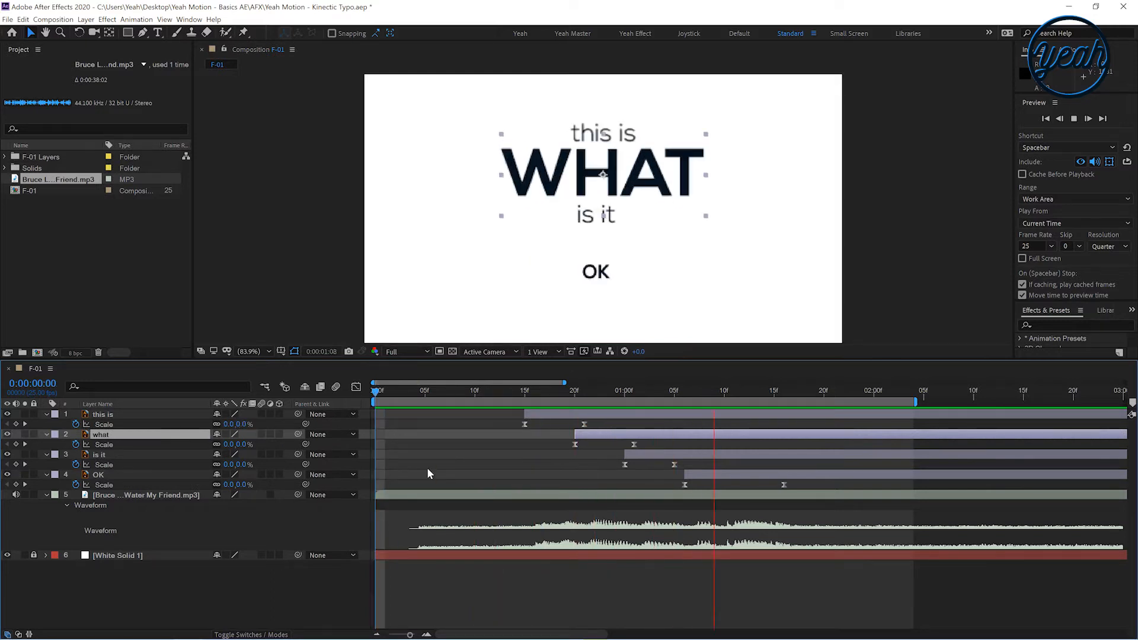
click(485, 462)
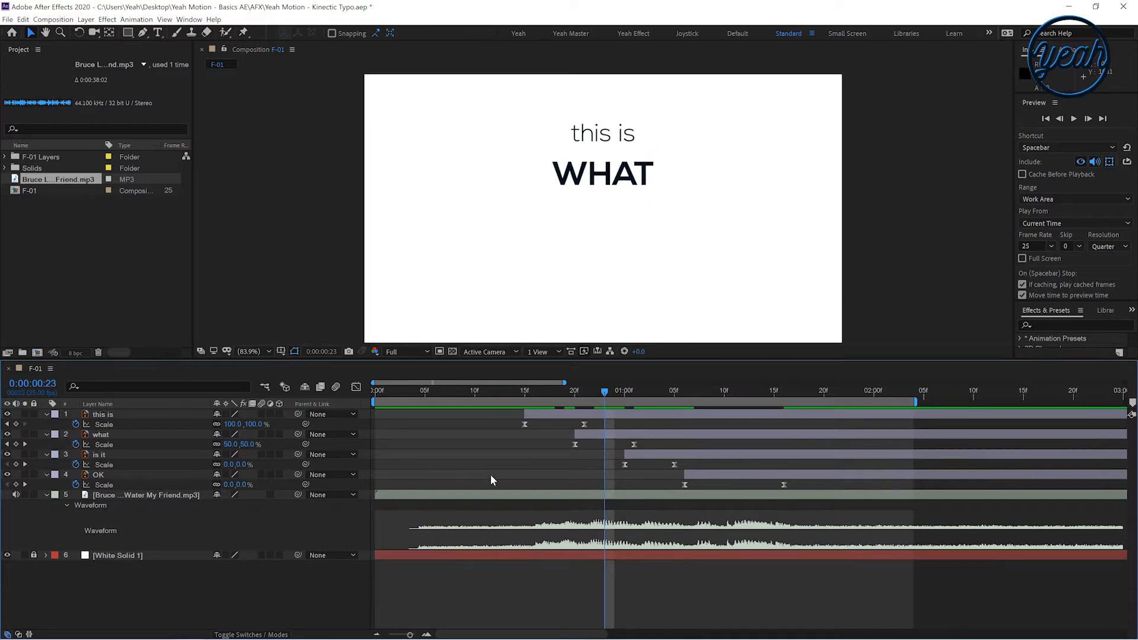
Extend the work area to the full composition length and preview all four text layers' scale animations
key(u)
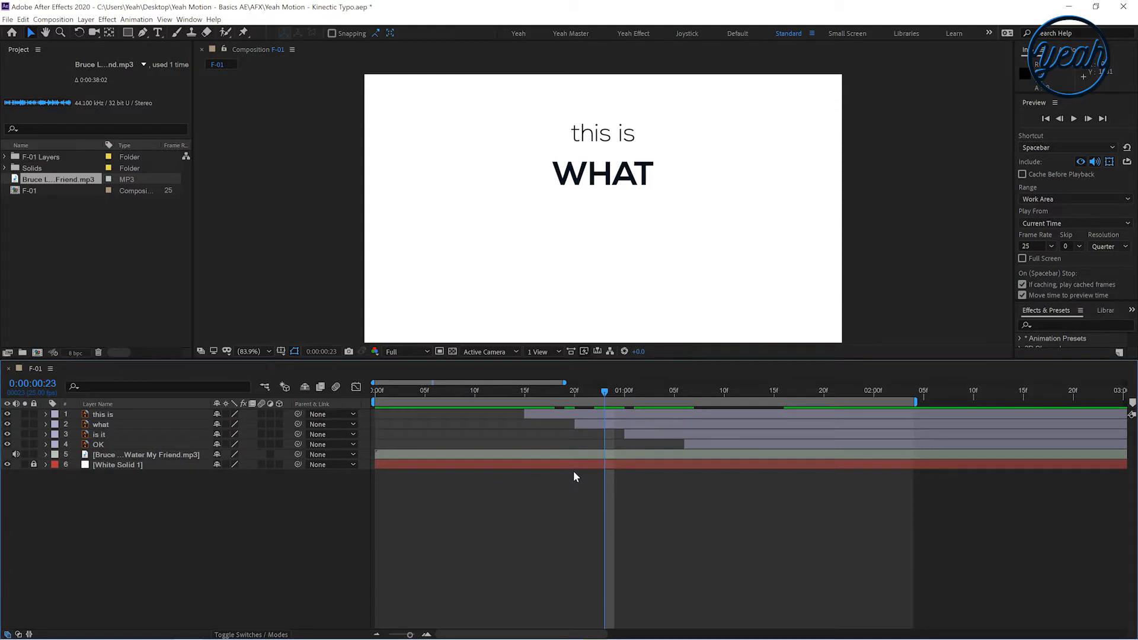
scroll(574, 469, down, 4)
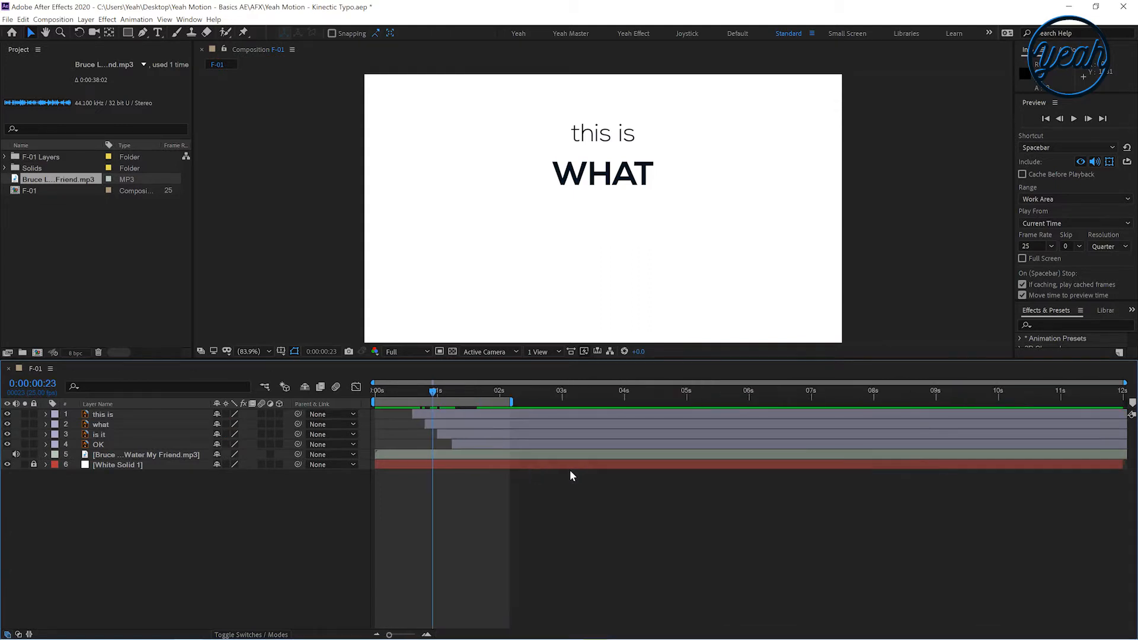
drag(513, 402, 1124, 403)
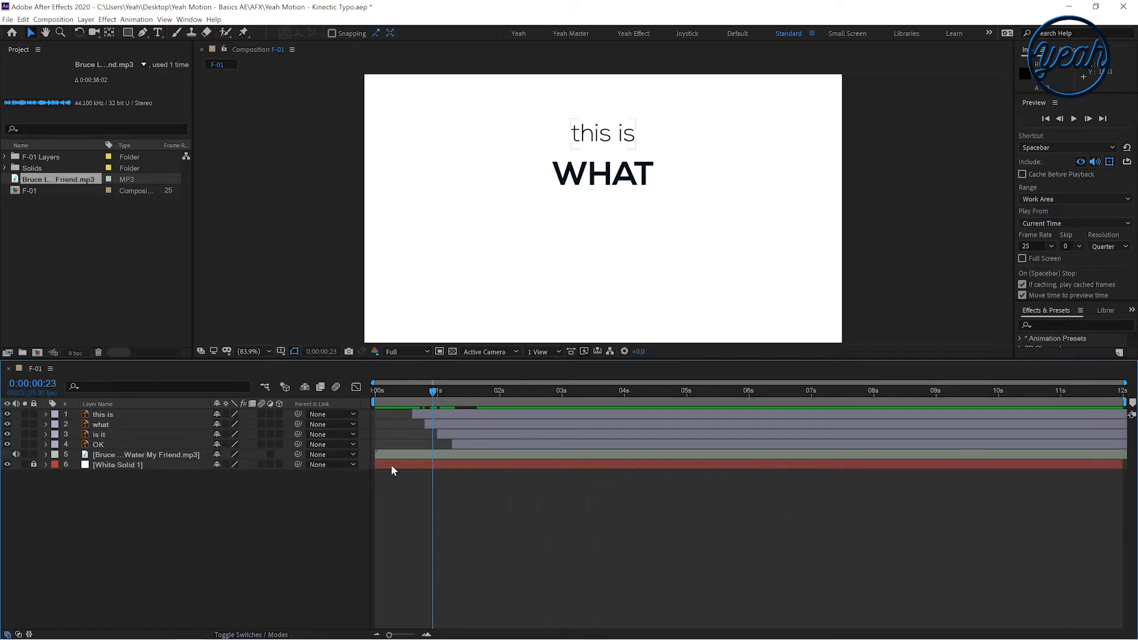
click(455, 444)
shift+click(443, 414)
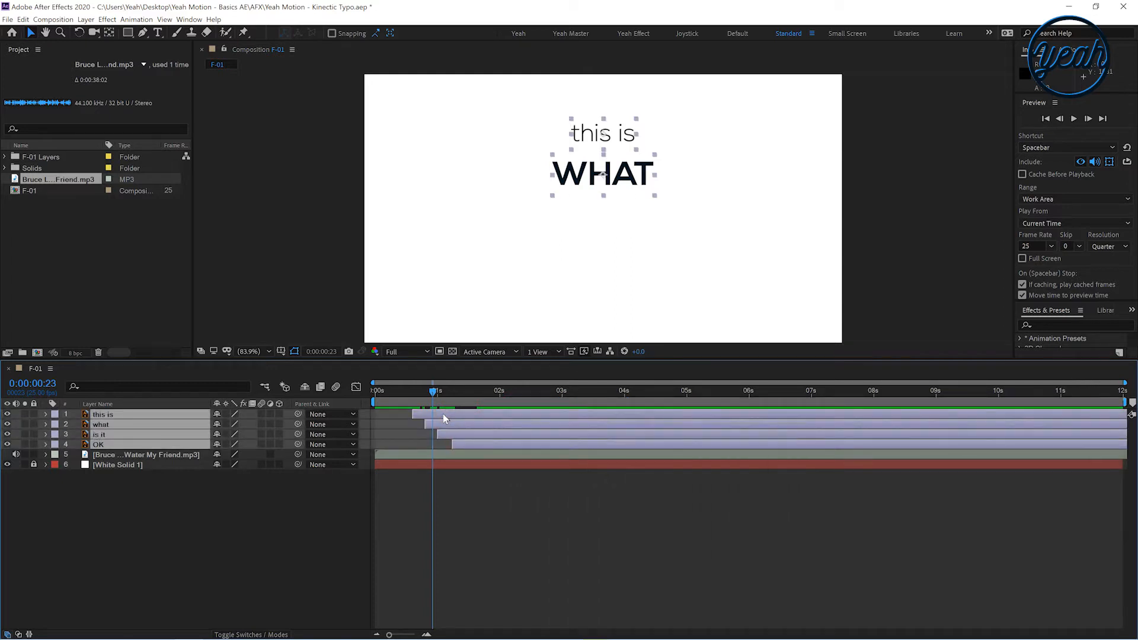
key(s)
key(space)
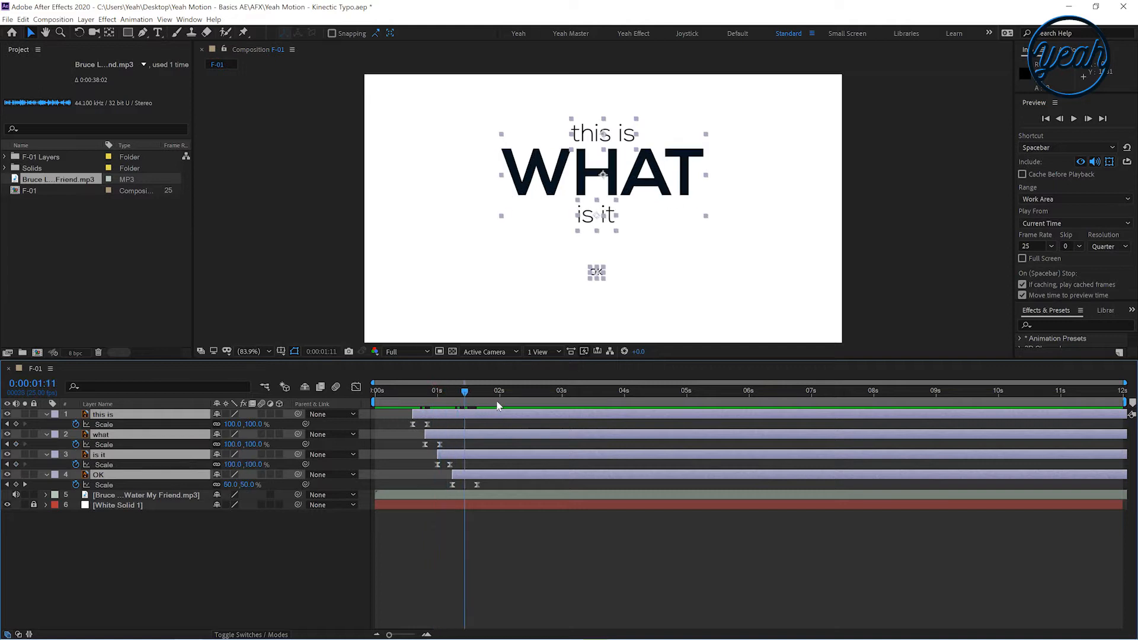
drag(497, 406, 529, 408)
Import the F-02 Illustrator file as a Composition into the project and open the F-02 composition
click(59, 290)
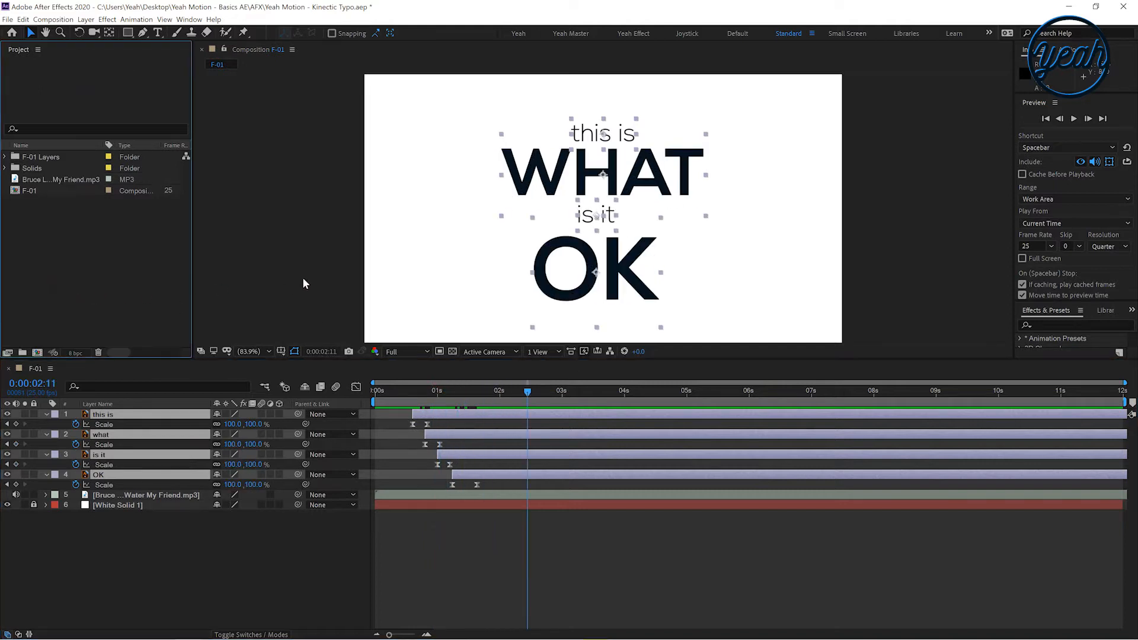
key(alt+Tab)
drag(403, 246, 98, 258)
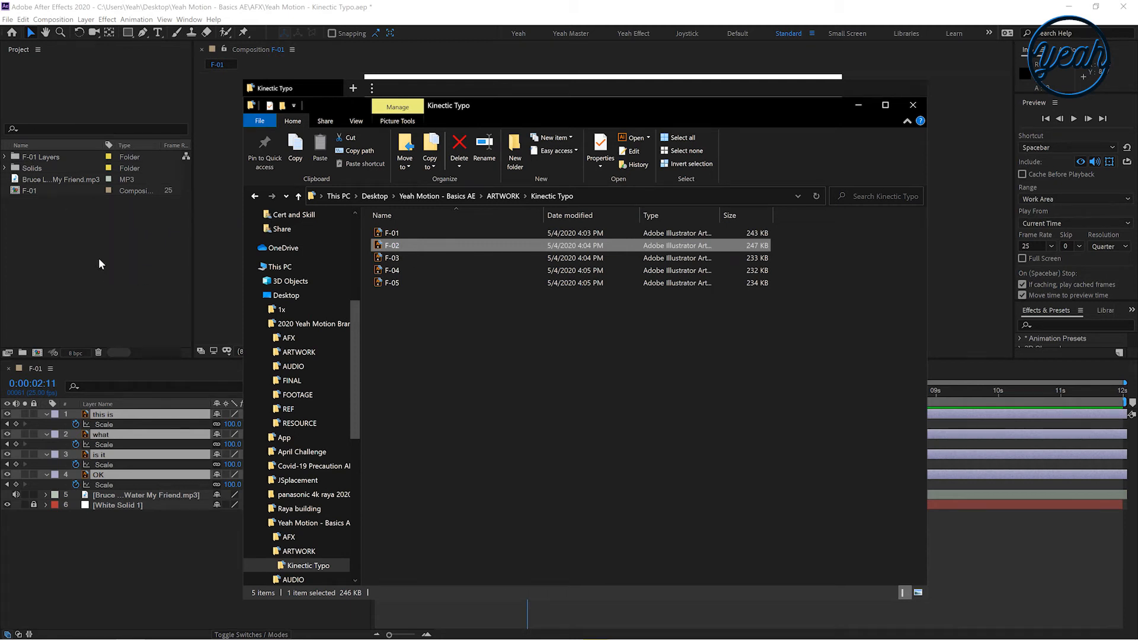
key(alt+Tab)
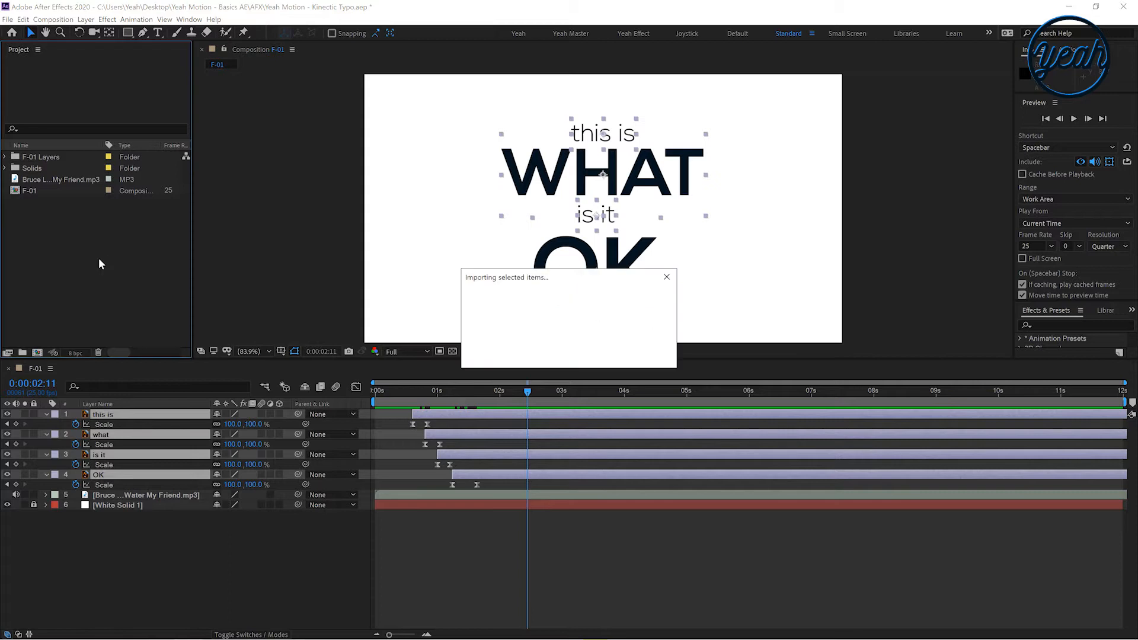
click(295, 182)
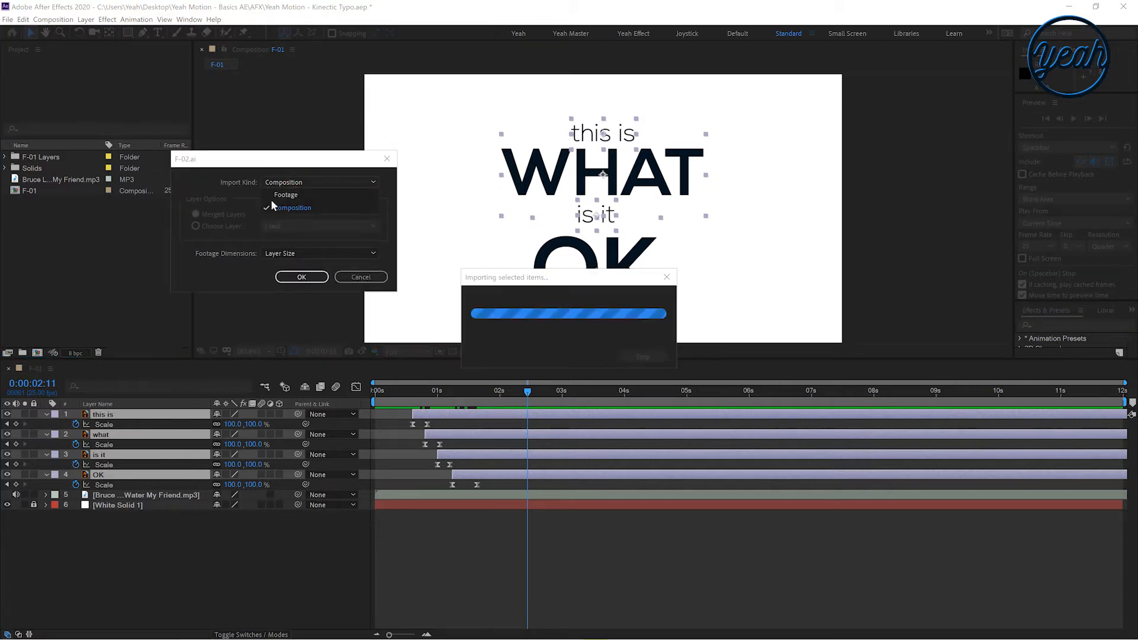
click(301, 279)
click(301, 278)
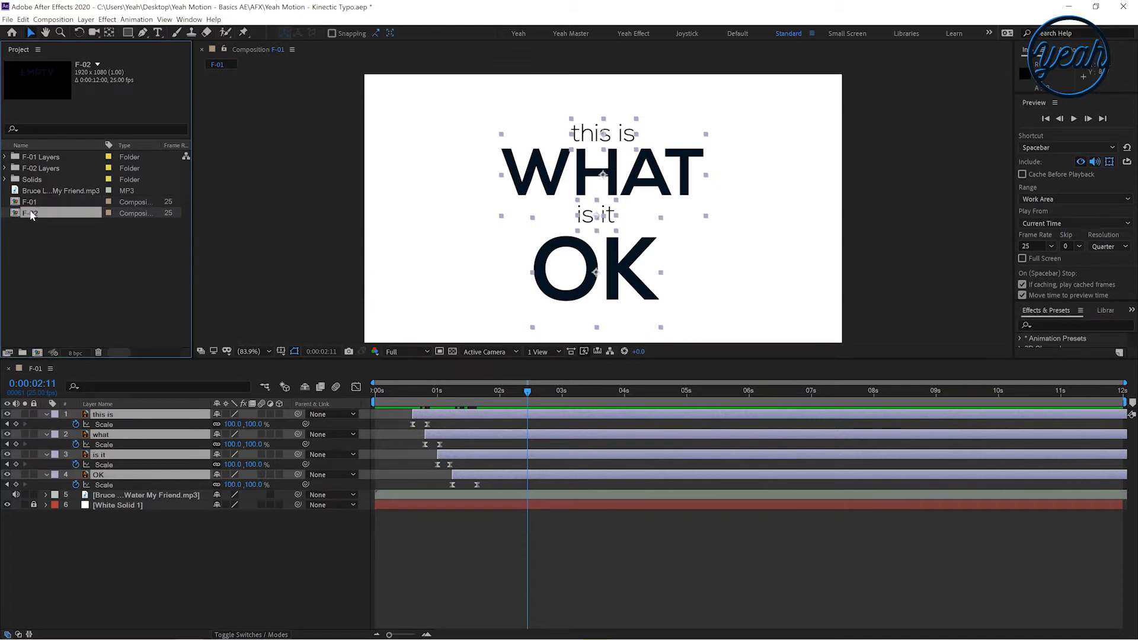
double_click(31, 214)
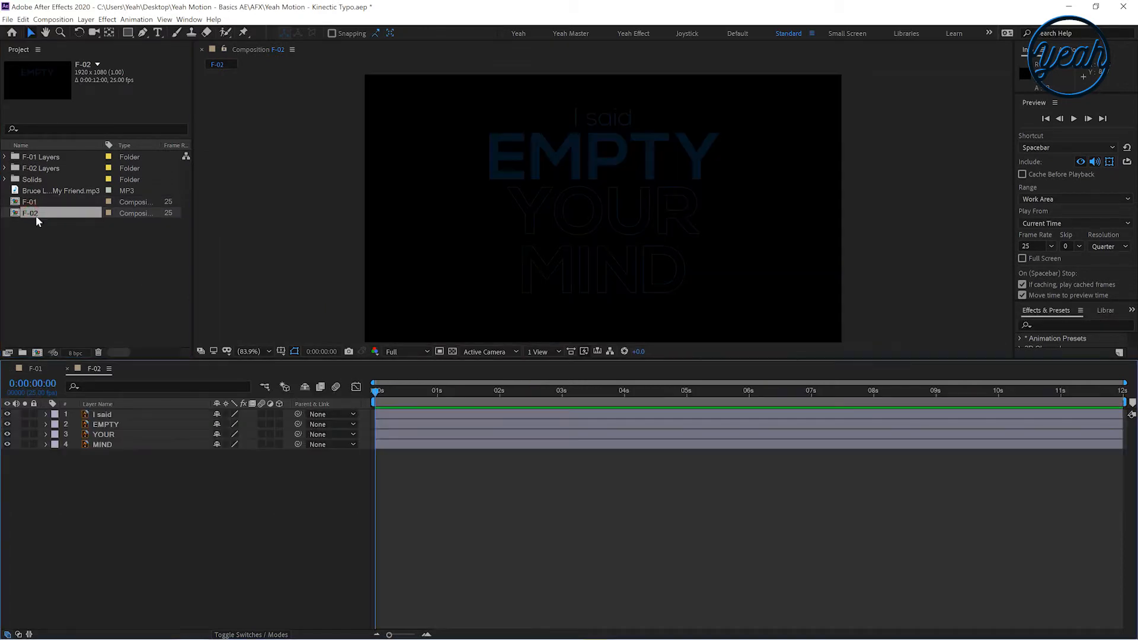
Copy all four text layers from the F-02 composition and paste them into the F-01 composition
click(452, 403)
key(ctrl+a)
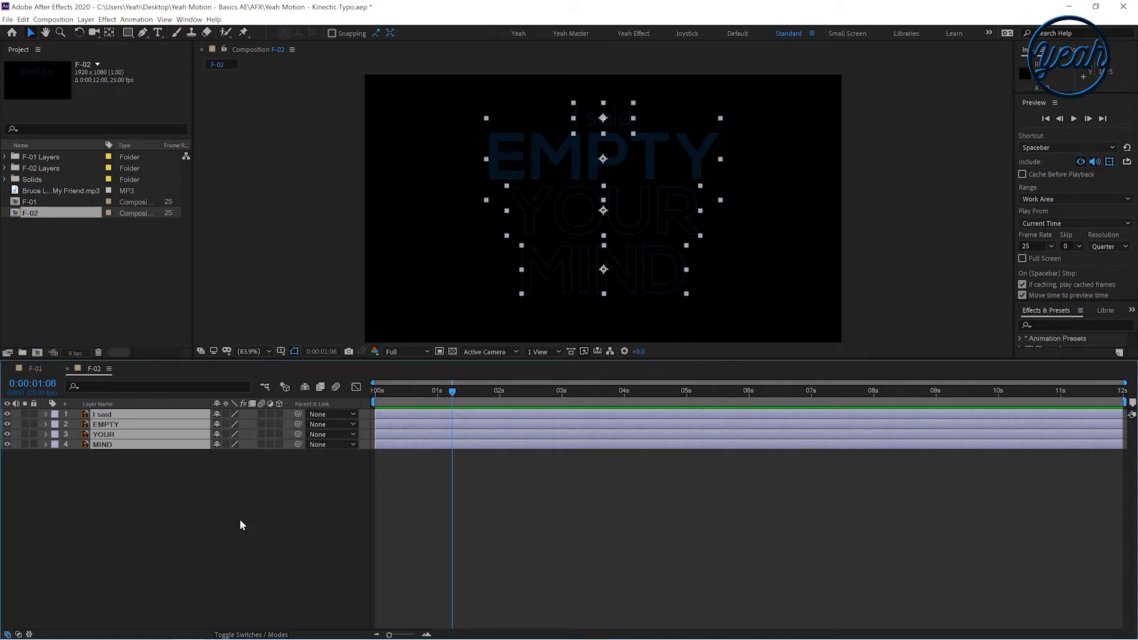
key(ctrl+c)
click(35, 369)
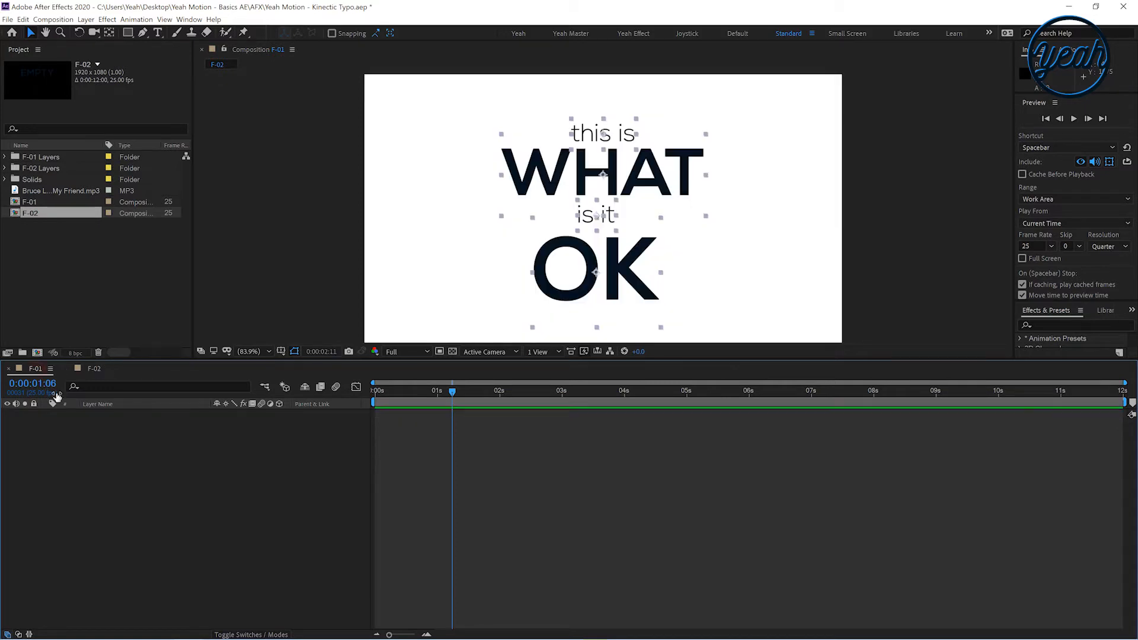
key(ctrl+v)
Reveal the audio waveform and slide the four pasted text layers to start at about 4 seconds
drag(402, 449, 549, 446)
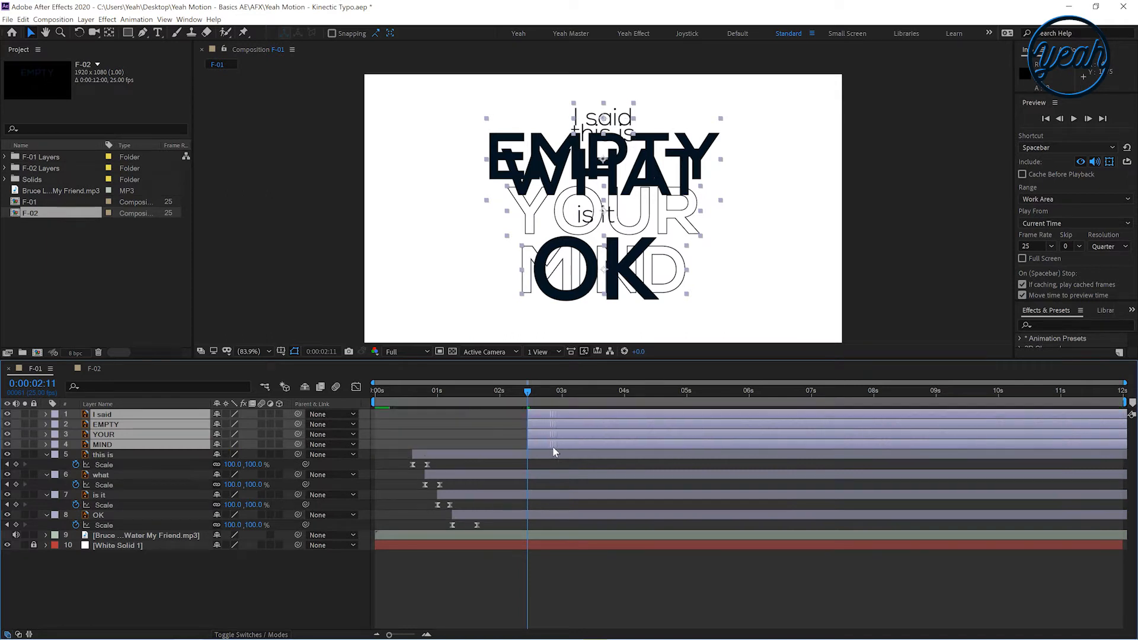
click(526, 536)
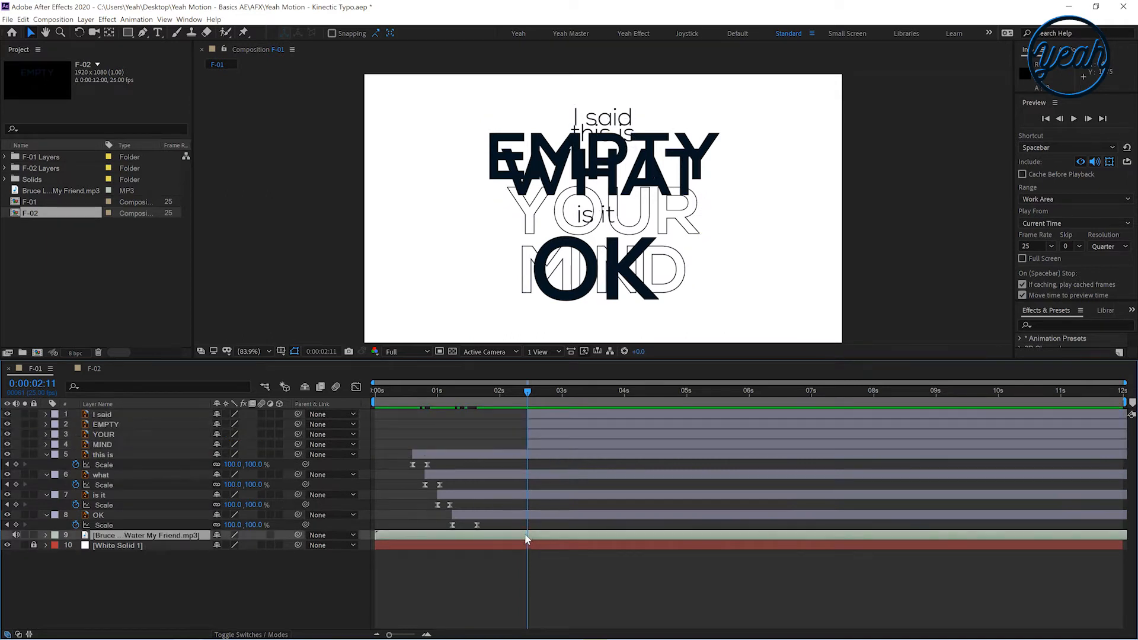
key(l)
key(l)
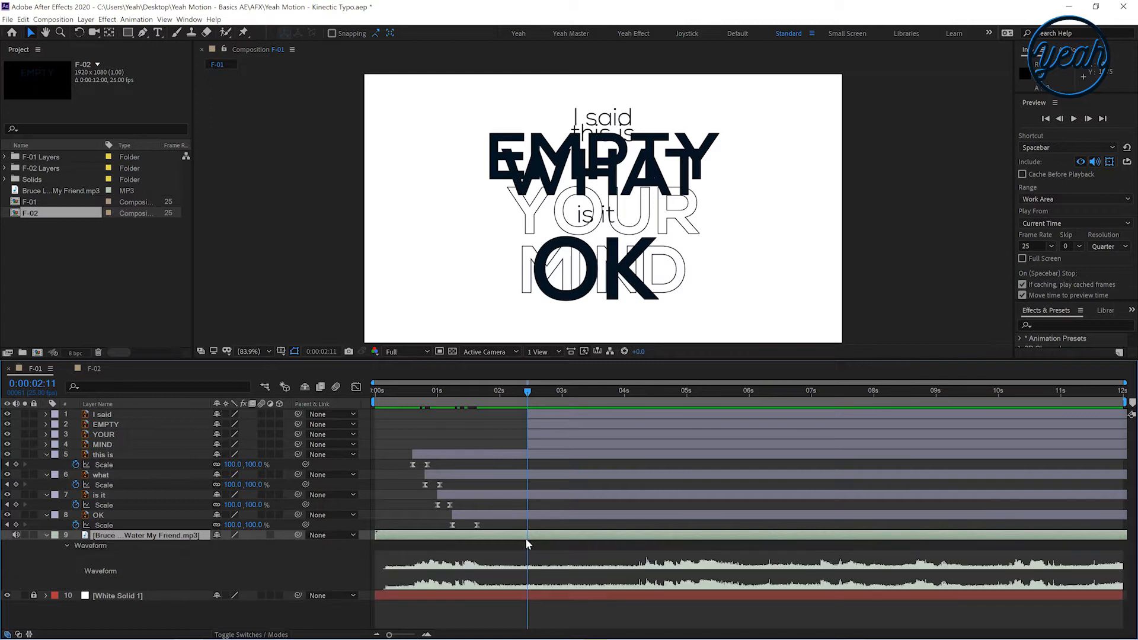
click(539, 445)
shift+click(541, 414)
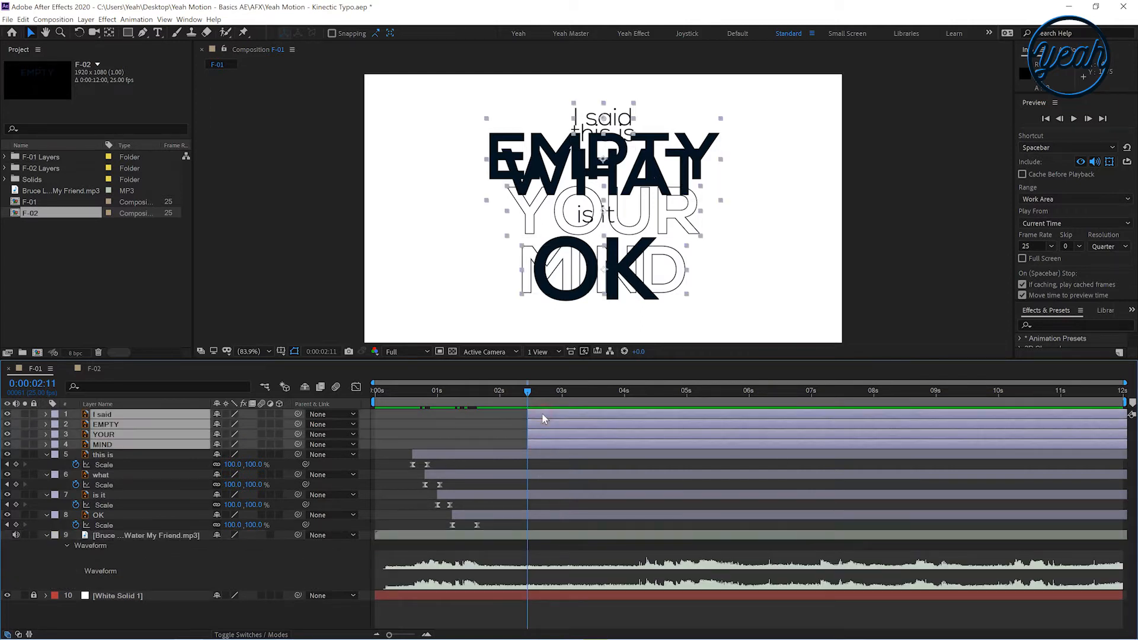
drag(545, 445, 652, 453)
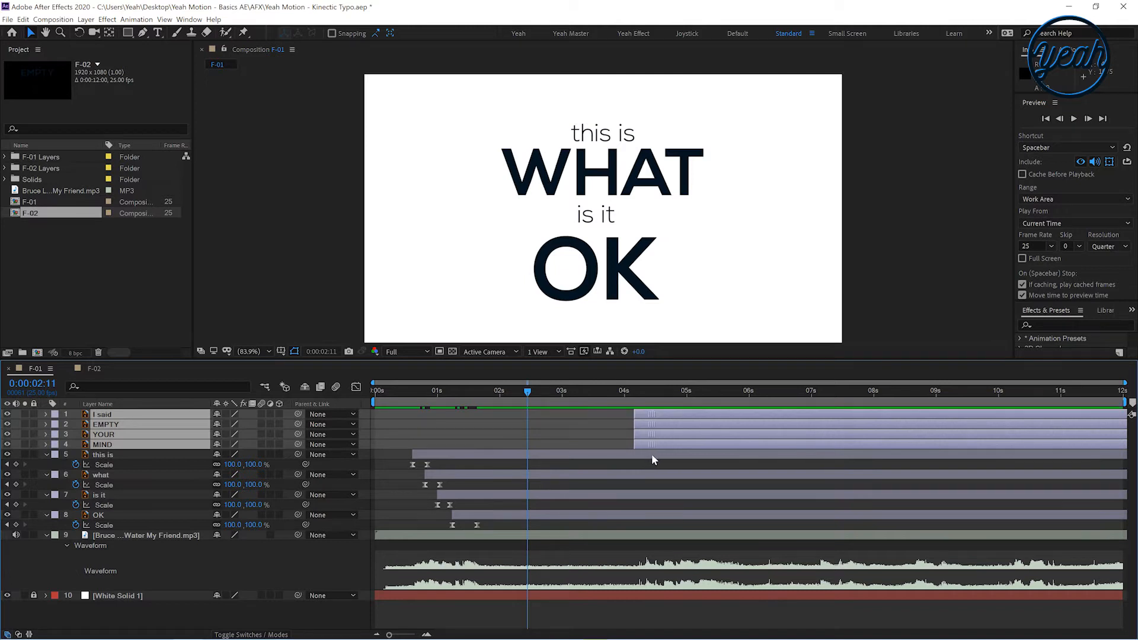
Delete the F-02 composition from the project
click(54, 291)
click(34, 217)
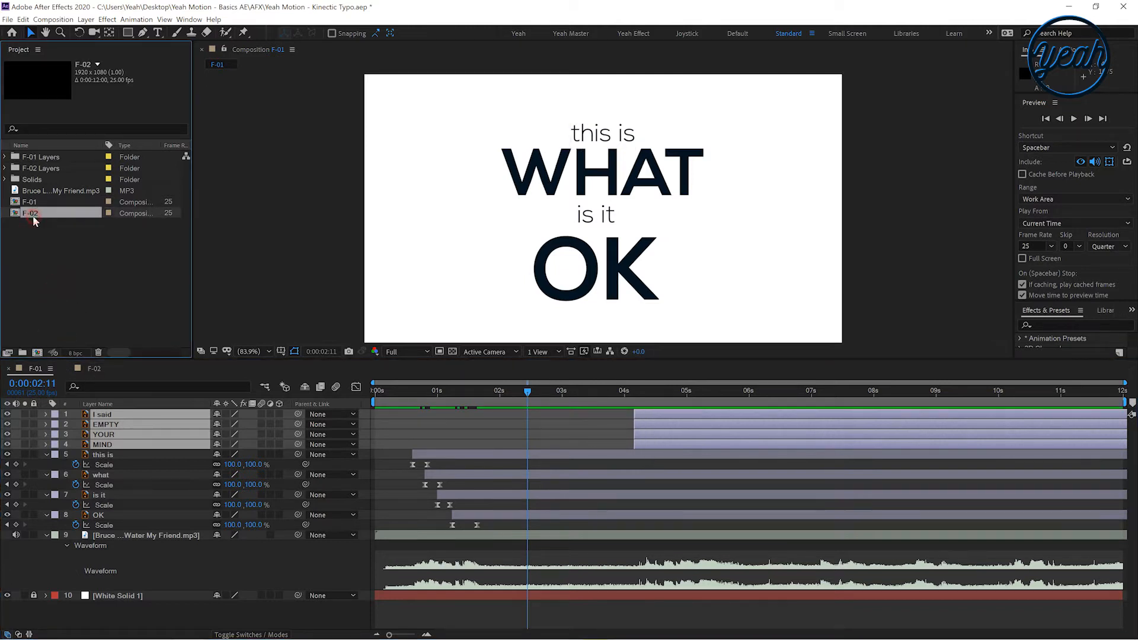
key(Delete)
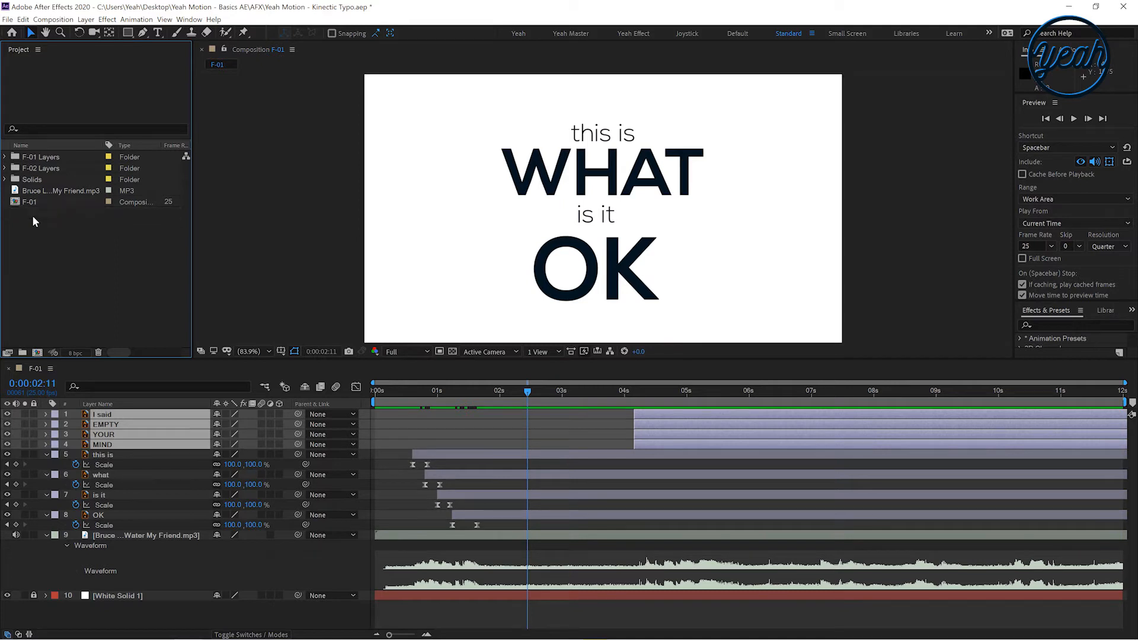
Rename the F-01 composition as FINAL
click(29, 202)
click(38, 369)
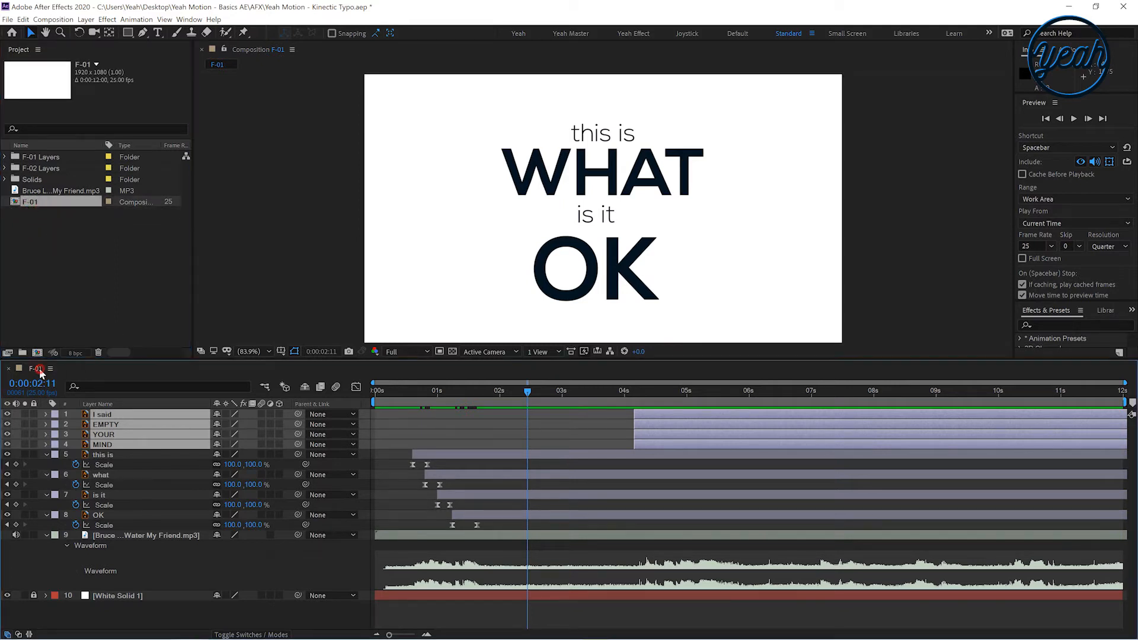
click(46, 240)
click(27, 208)
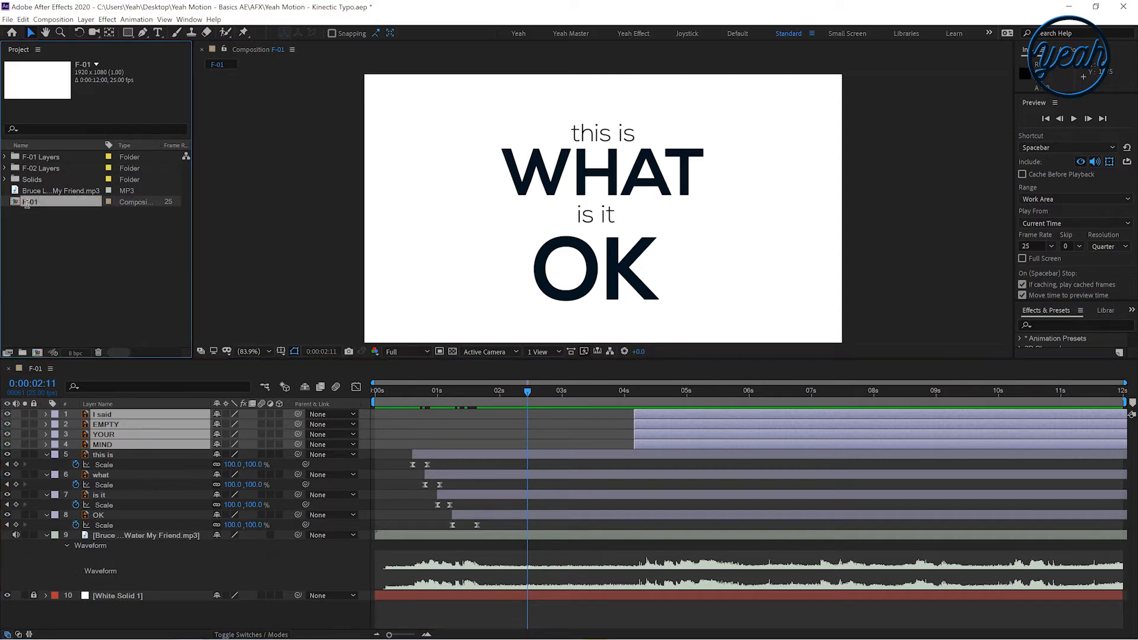
key(Return)
text(FINAL)
key(Return)
Collapse all revealed layer properties in the FINAL timeline
click(146, 314)
click(58, 563)
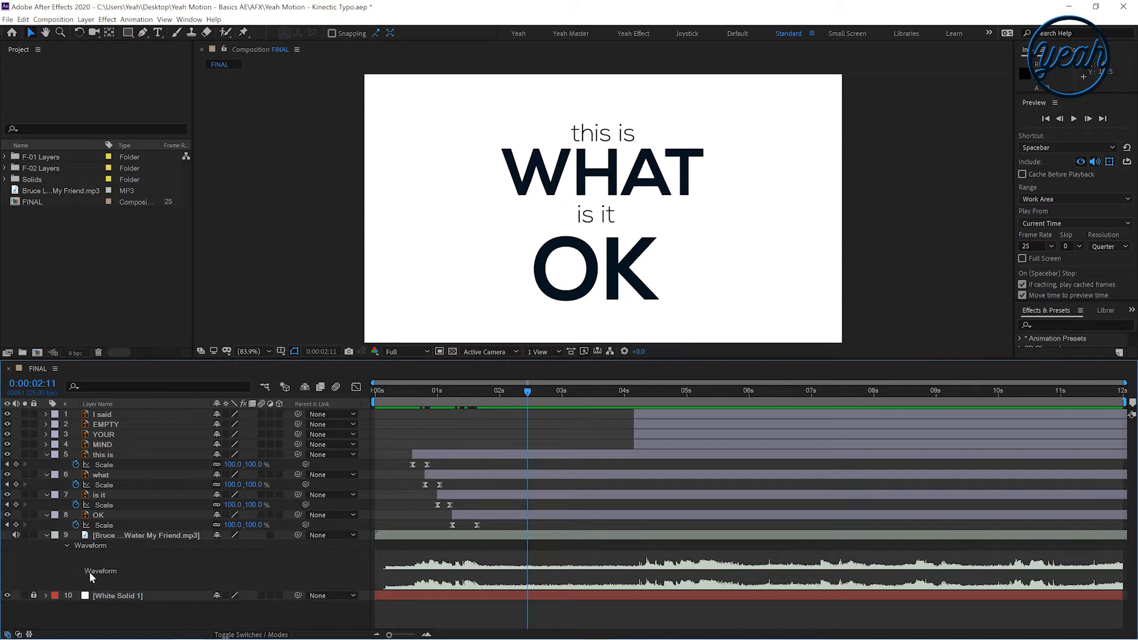
key(u)
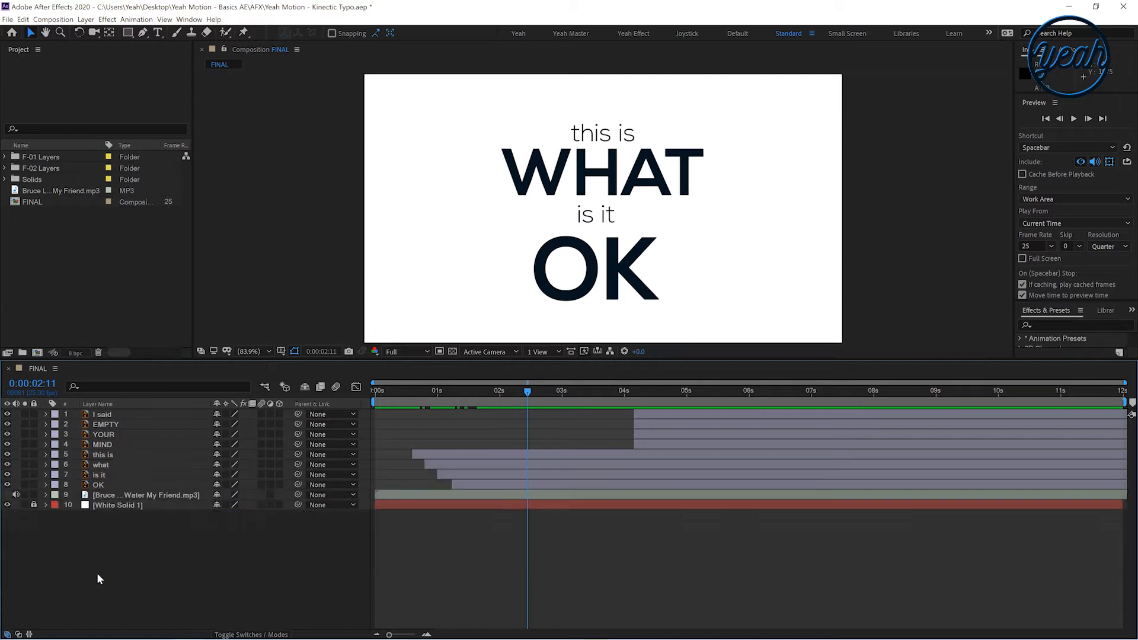
Split the 'this is', 'what', 'is it' and 'OK' layers at 0:00:04:04 and delete their parts after that point
click(529, 494)
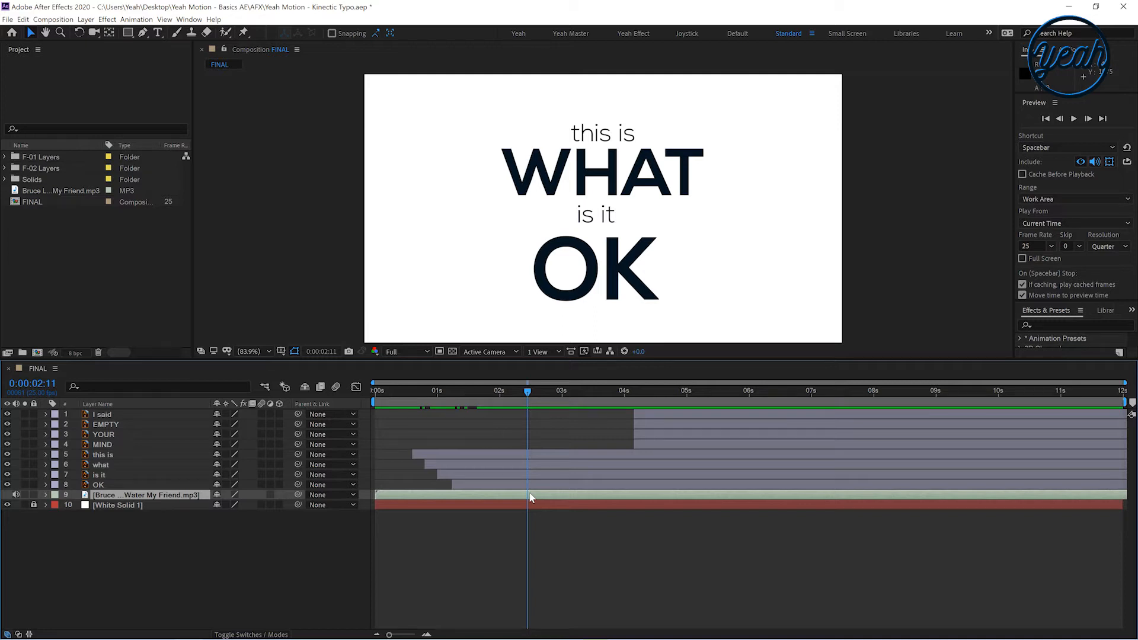
key(l)
key(l)
drag(580, 402, 635, 396)
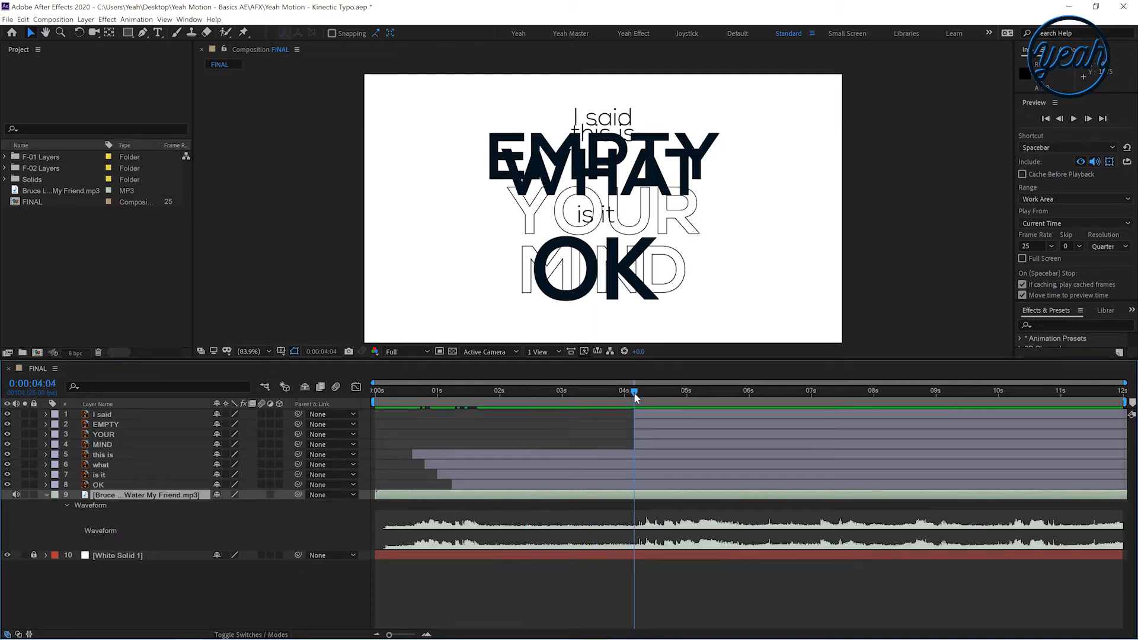
click(543, 455)
shift+click(541, 481)
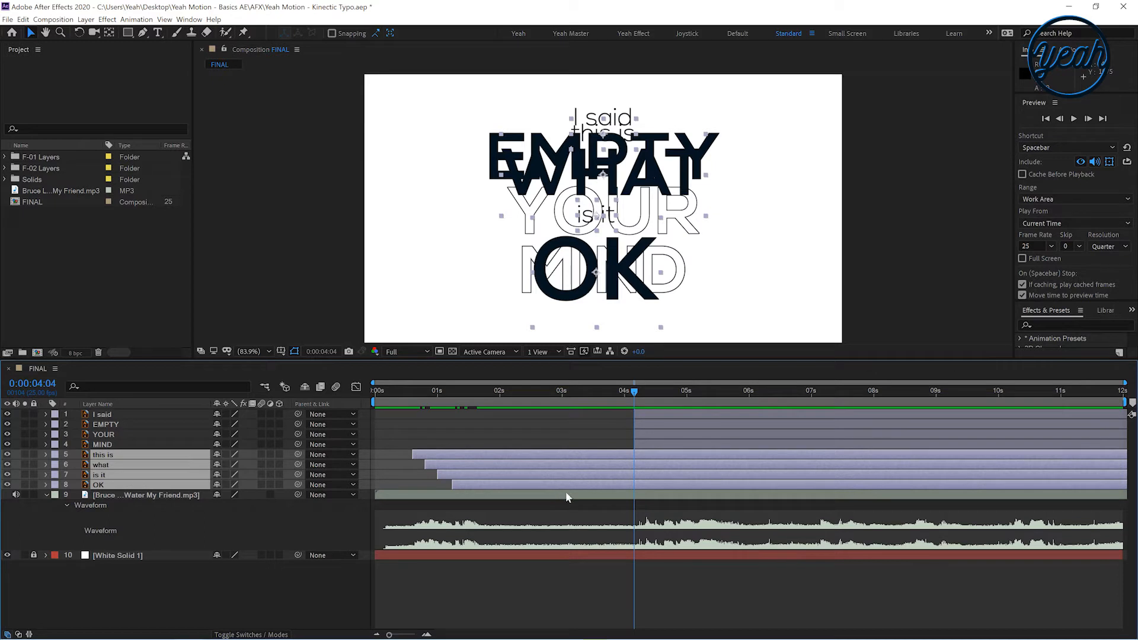
key(ctrl+shift+d)
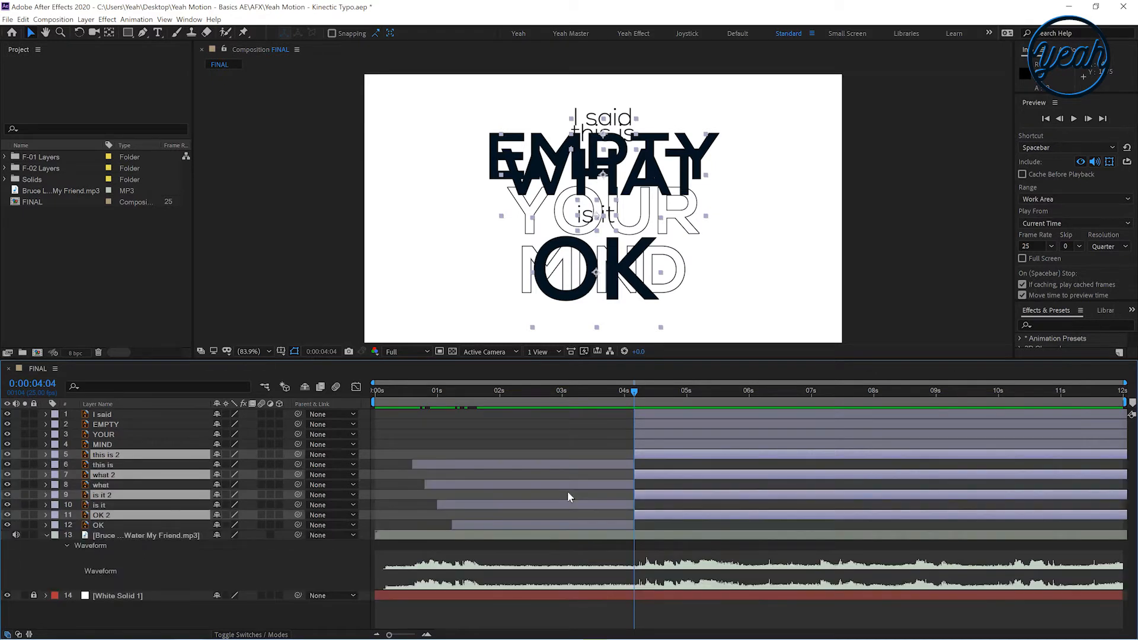
key(Delete)
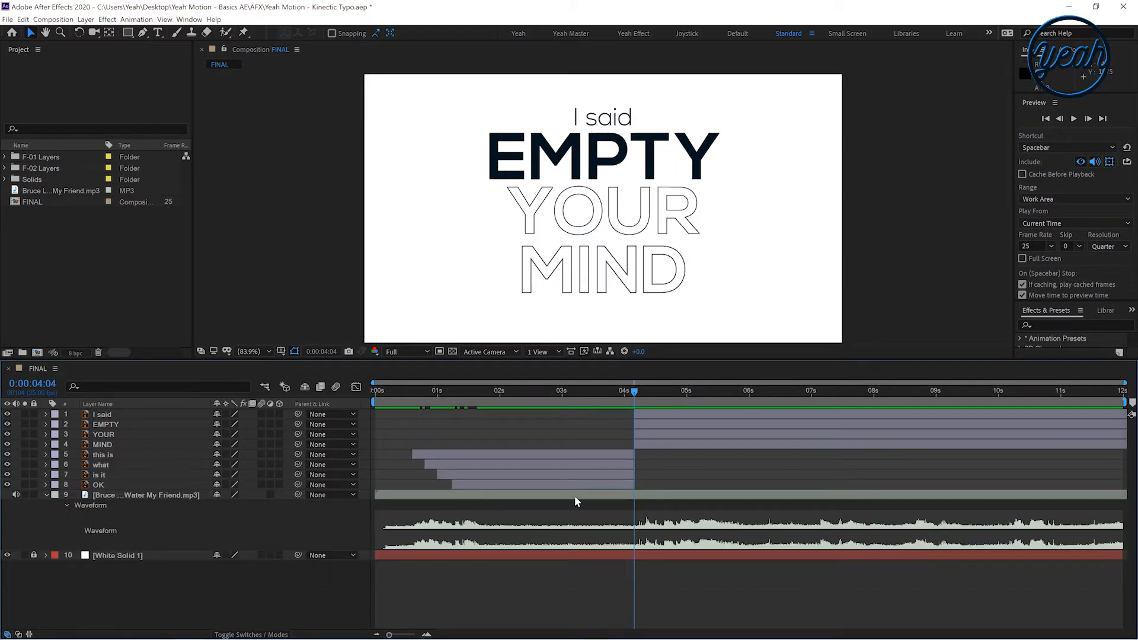
key(ctrl+z)
key(ctrl+z)
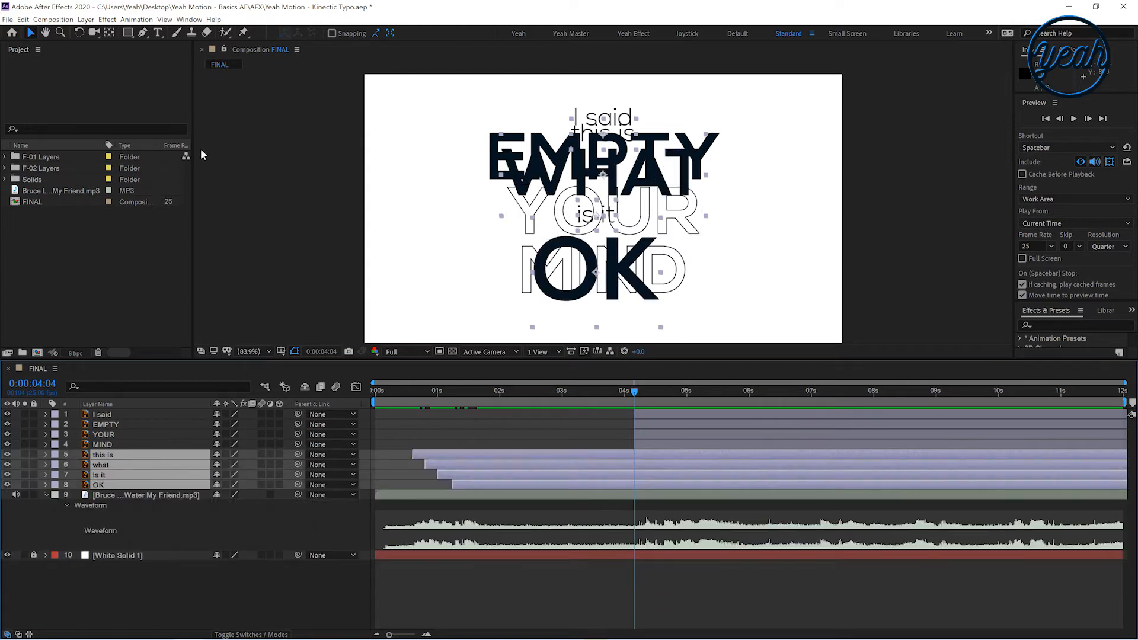
click(86, 22)
mouse_move(29, 22)
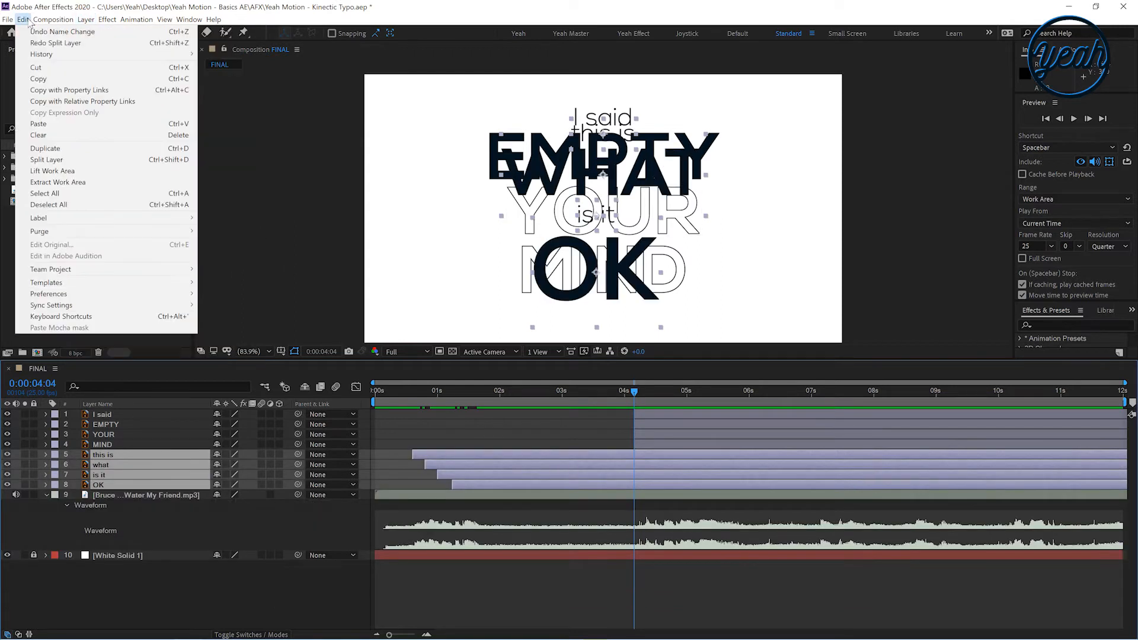
click(70, 160)
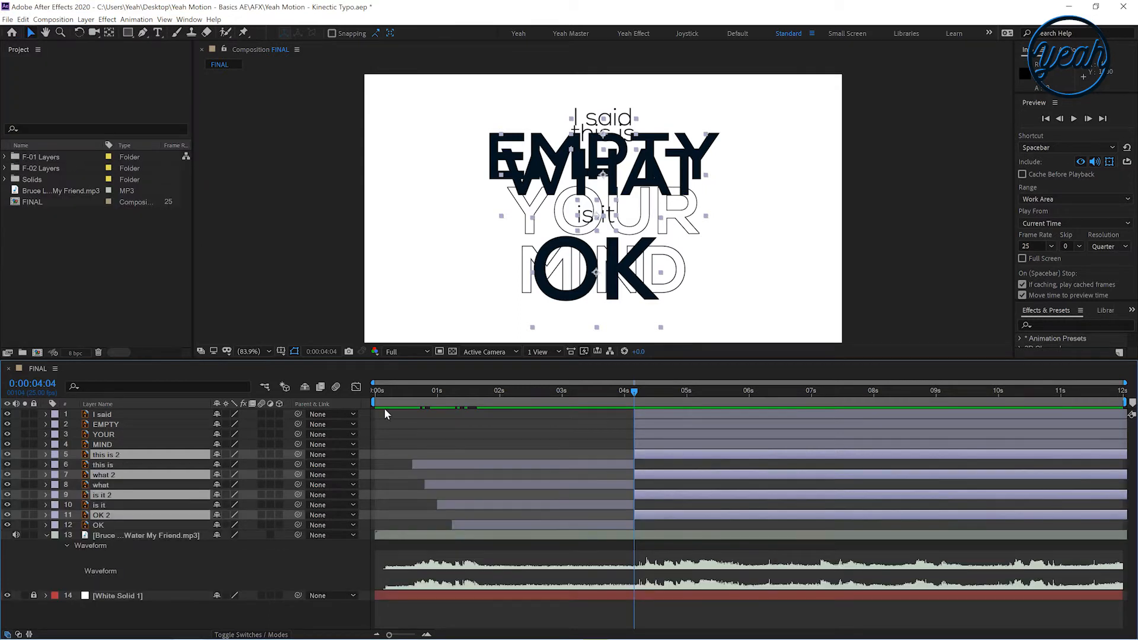
key(Delete)
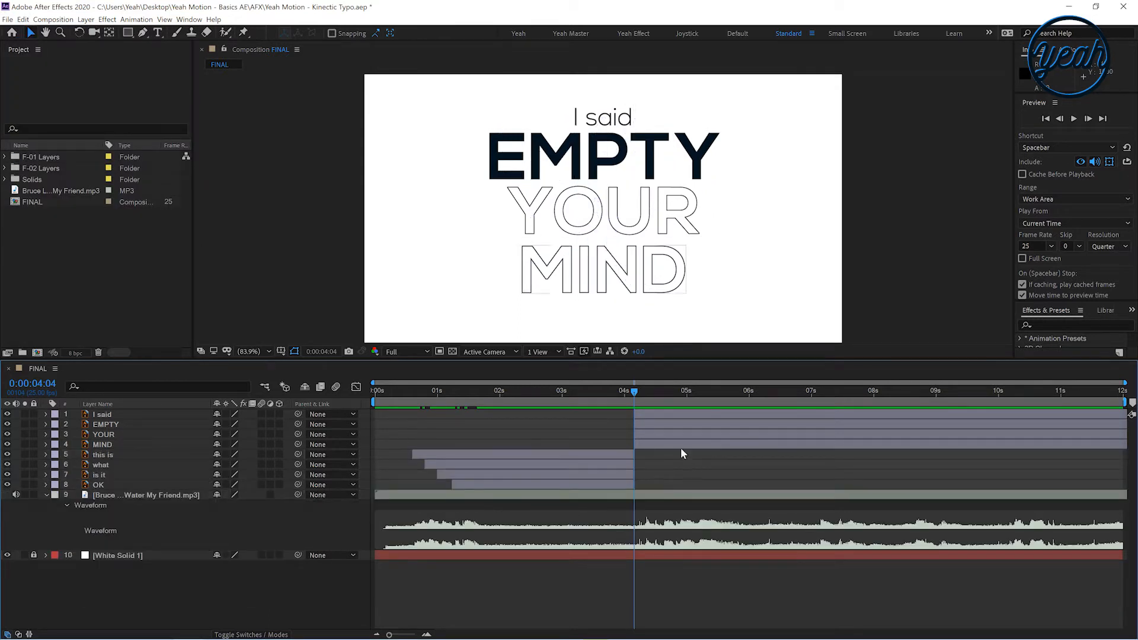
Preview the composition around the text change and return the playhead to 0:00:04:04
key(space)
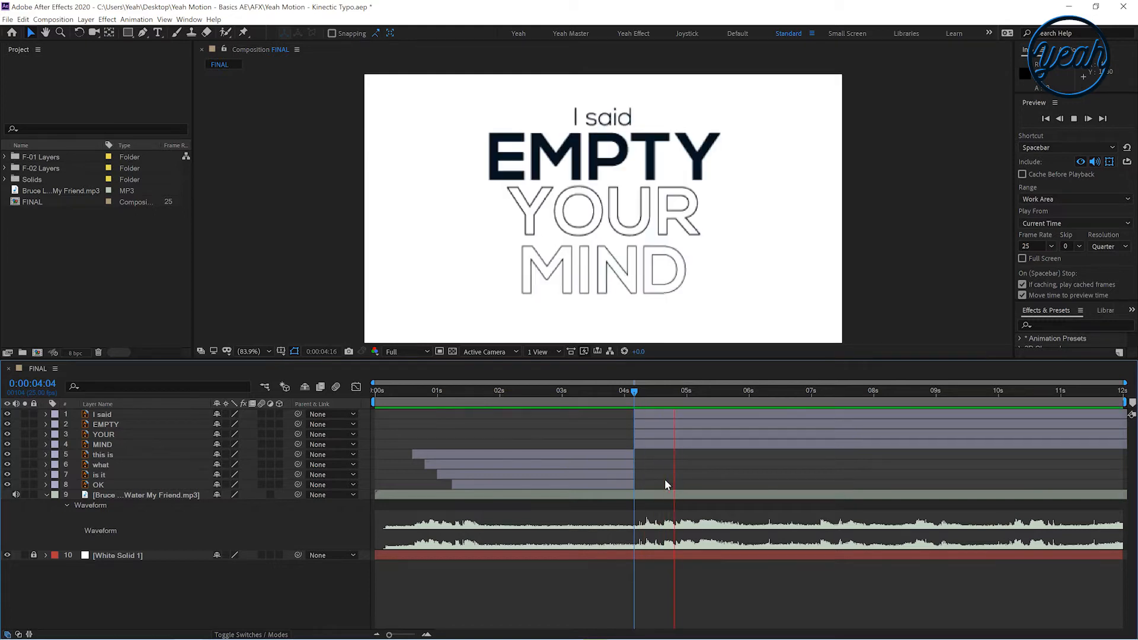
click(621, 397)
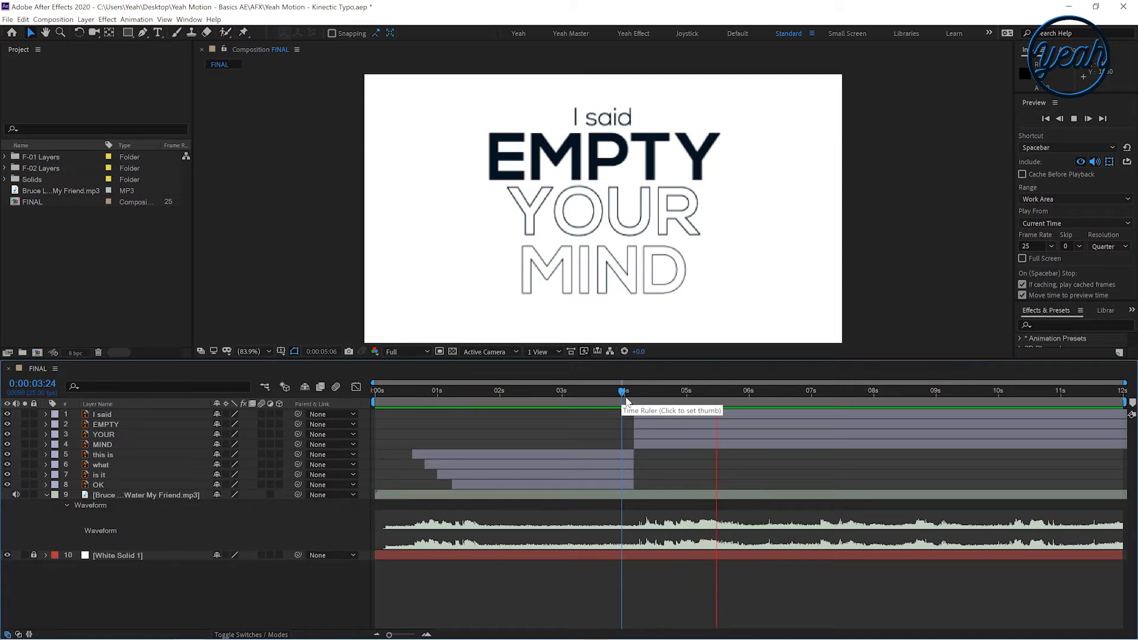
click(627, 400)
drag(628, 400, 635, 403)
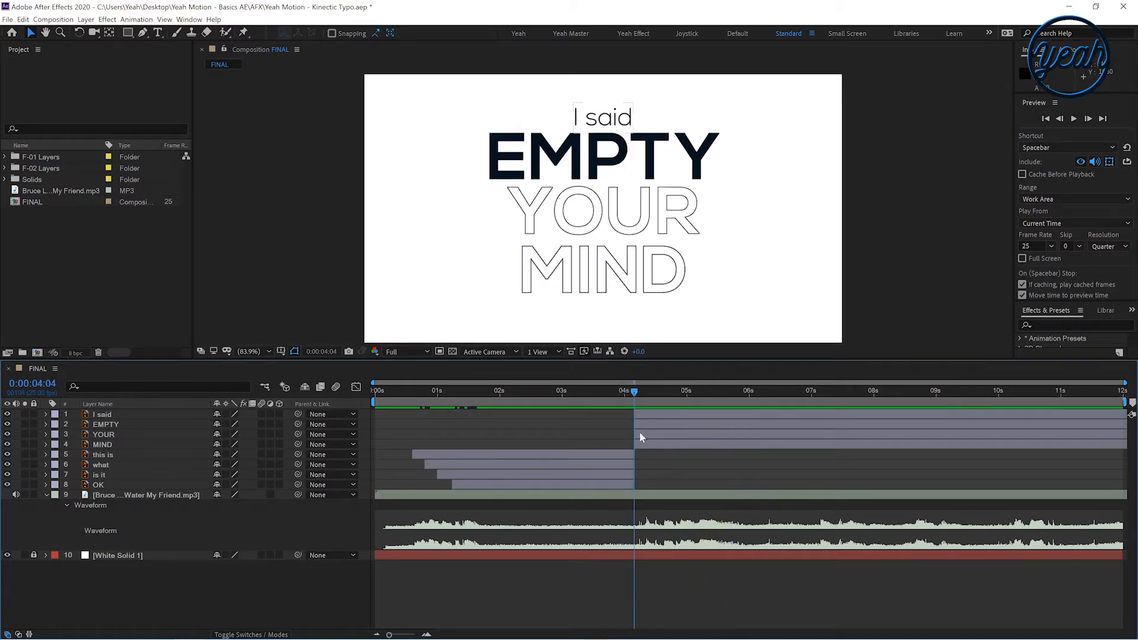
Keyframe the 'I said' layer's scale, setting it to 0% at 0:00:04:04 so it grows to 100%
click(639, 418)
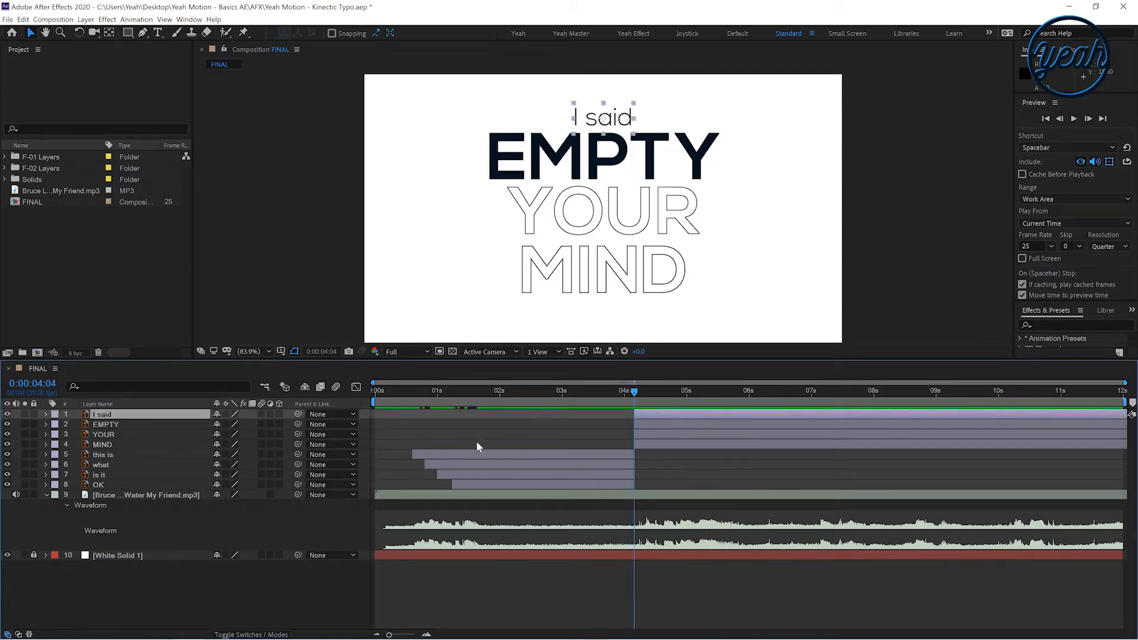
key(s)
click(76, 424)
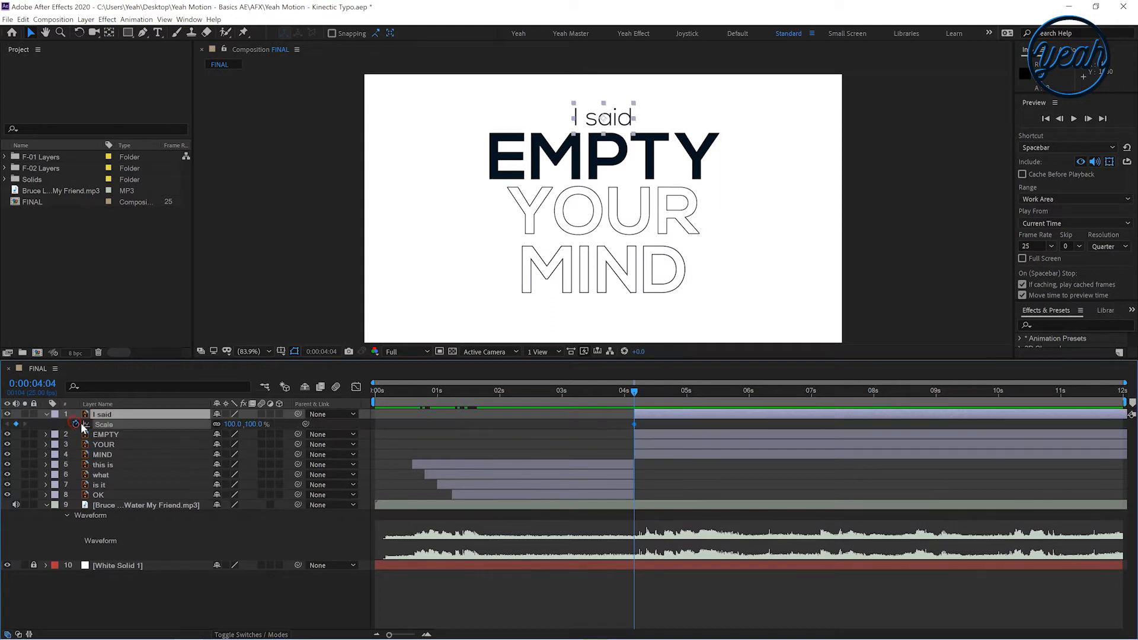
drag(645, 401, 648, 401)
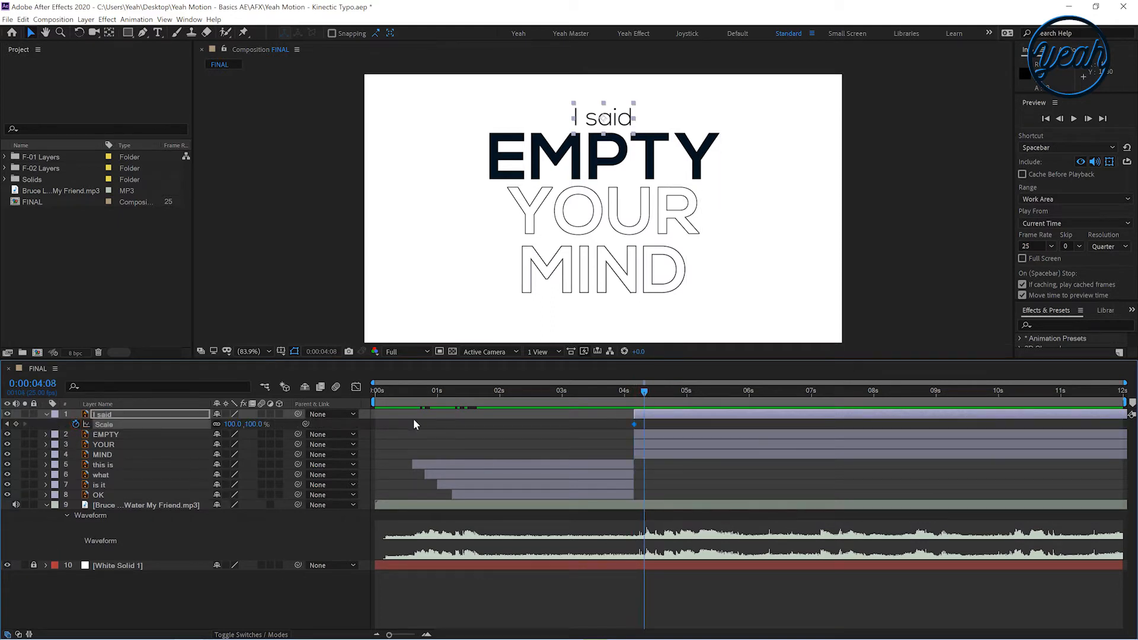
drag(639, 385, 634, 396)
click(254, 424)
text(0)
key(Return)
Paste the 'I said' scale keyframes onto the EMPTY layer
click(588, 170)
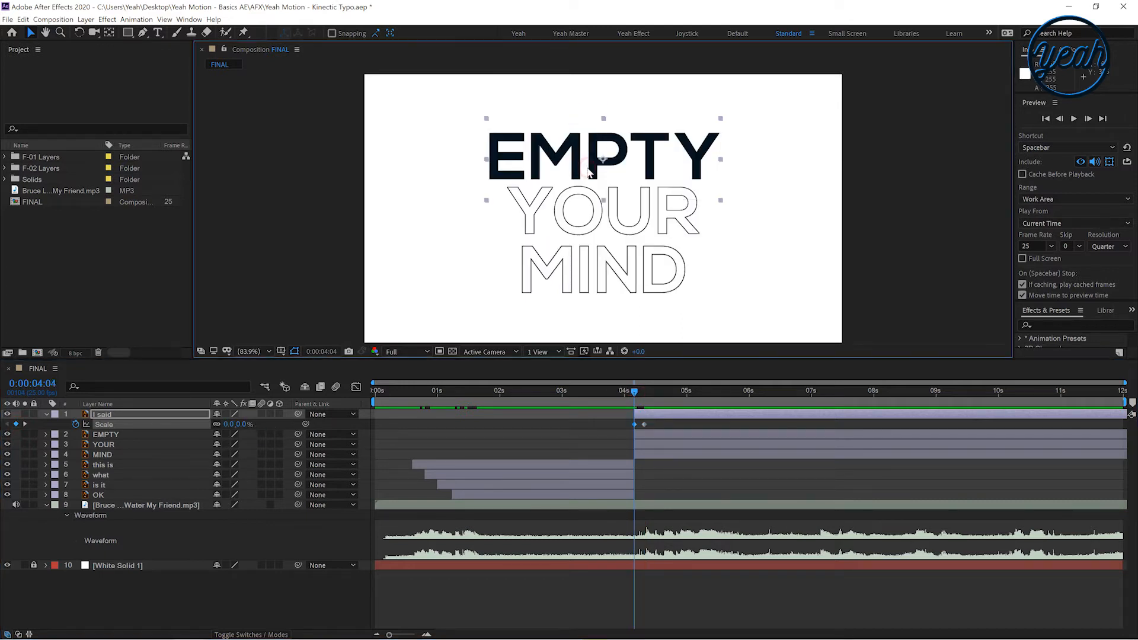
click(95, 426)
click(107, 435)
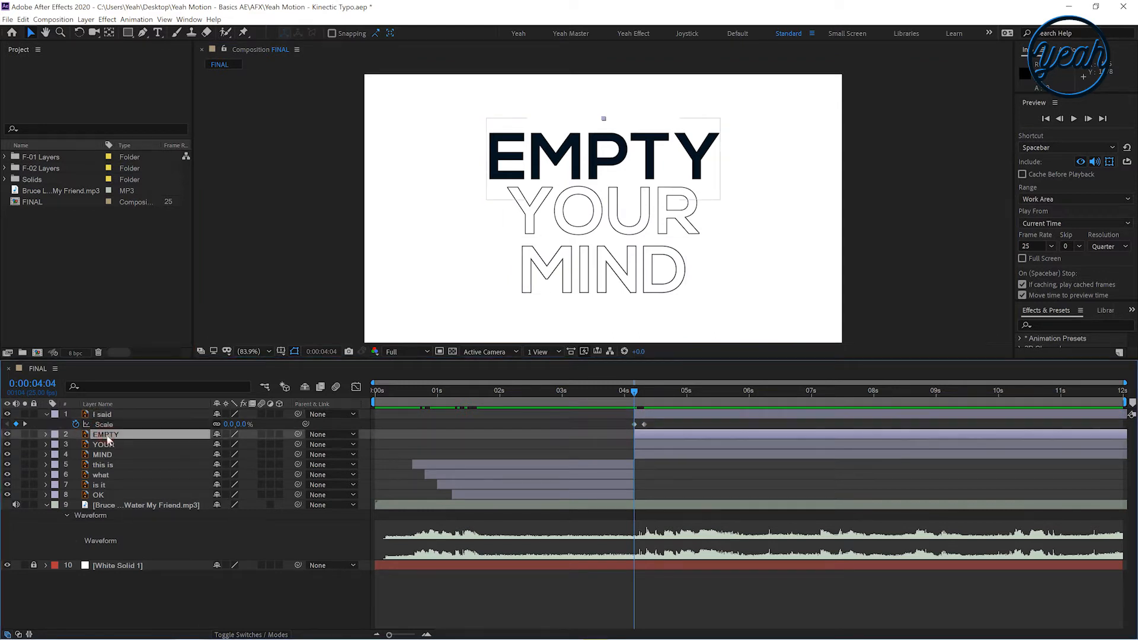
key(ctrl+v)
Keyframe the YOUR layer's position so it slides in from off the left edge of the frame to its place
click(630, 451)
click(649, 447)
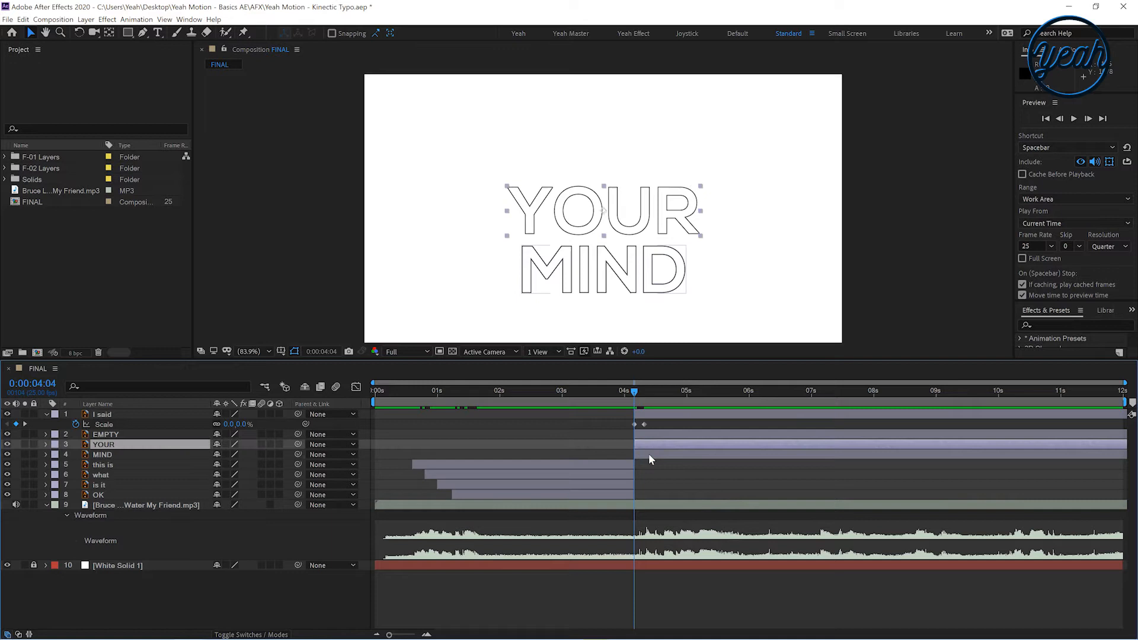
shift+click(649, 453)
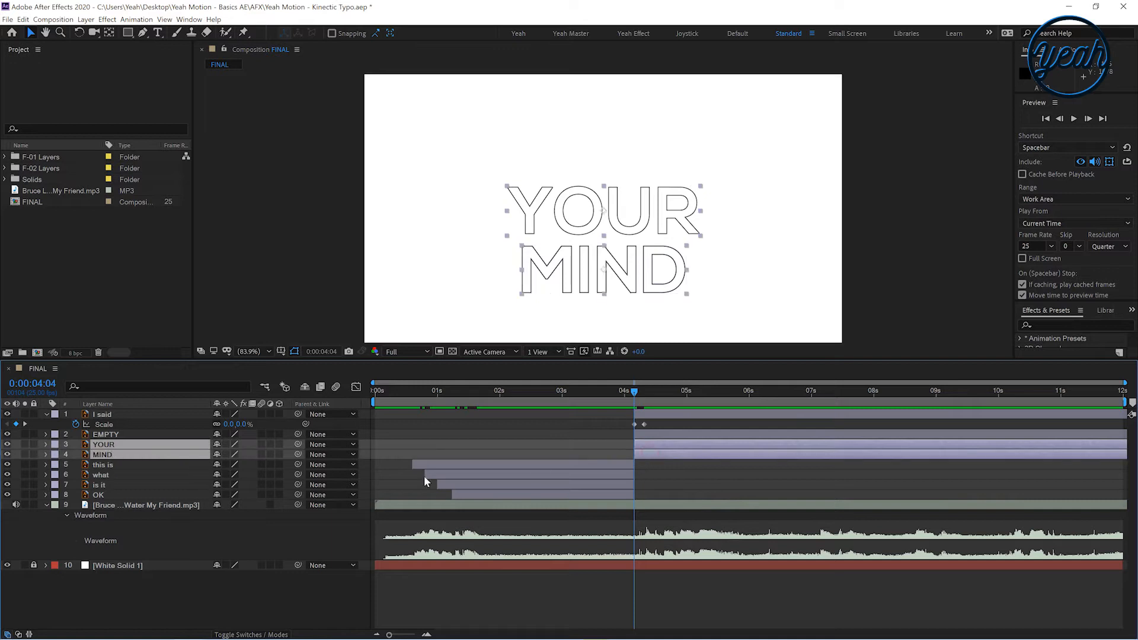
click(45, 444)
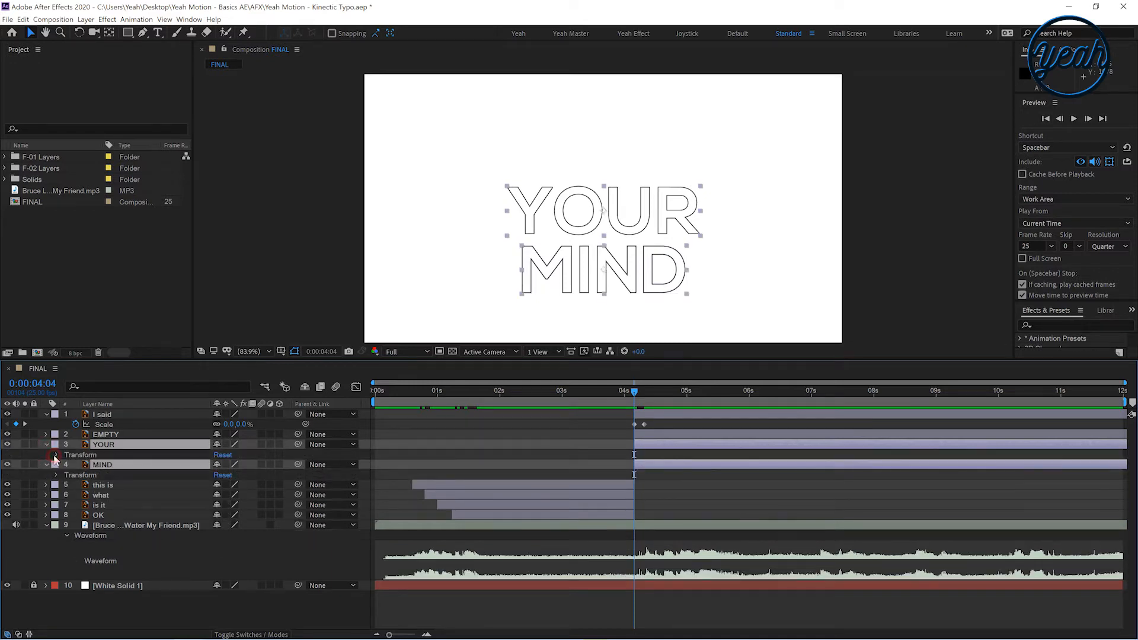
click(55, 455)
click(75, 475)
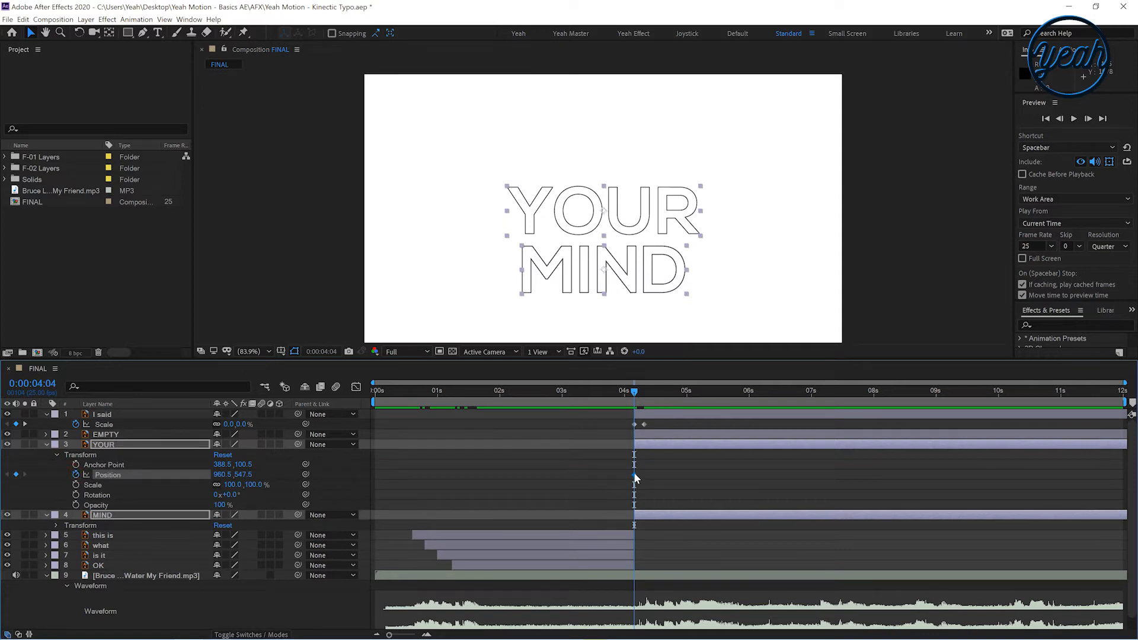
drag(637, 478, 659, 477)
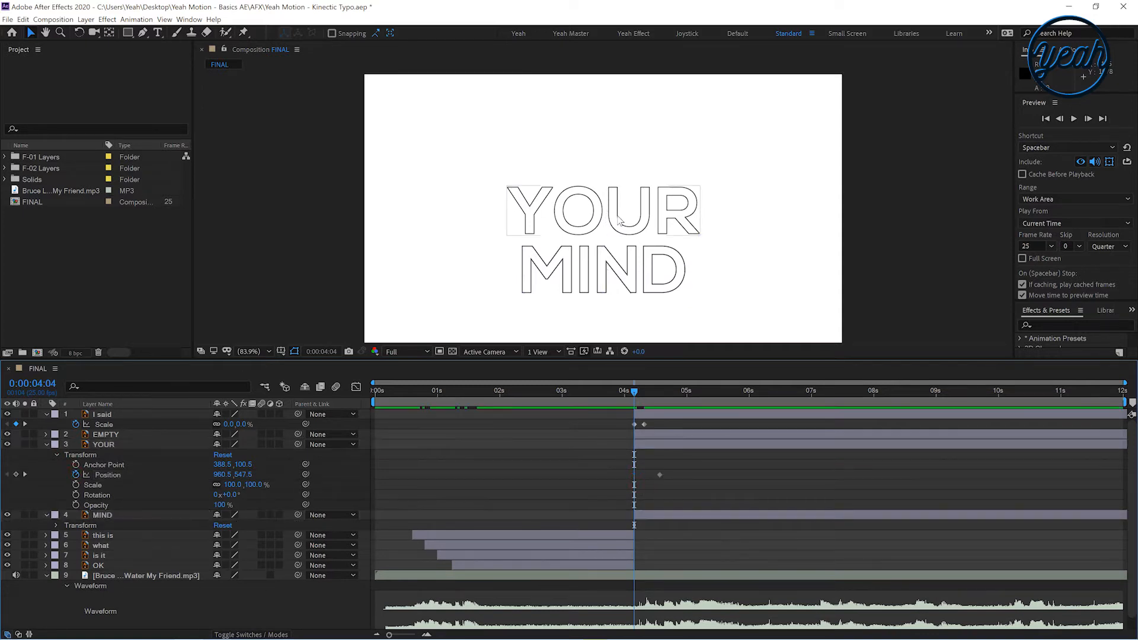
drag(662, 238, 249, 247)
Keyframe the MIND layer's position so it slides in from off the right edge of the frame
click(648, 516)
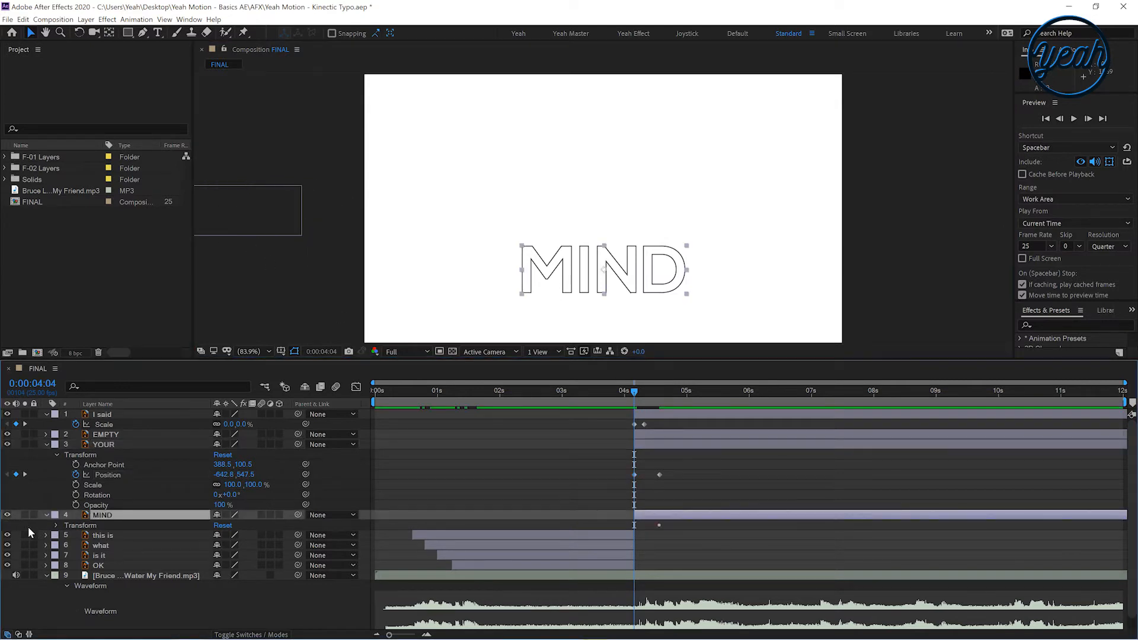
click(57, 526)
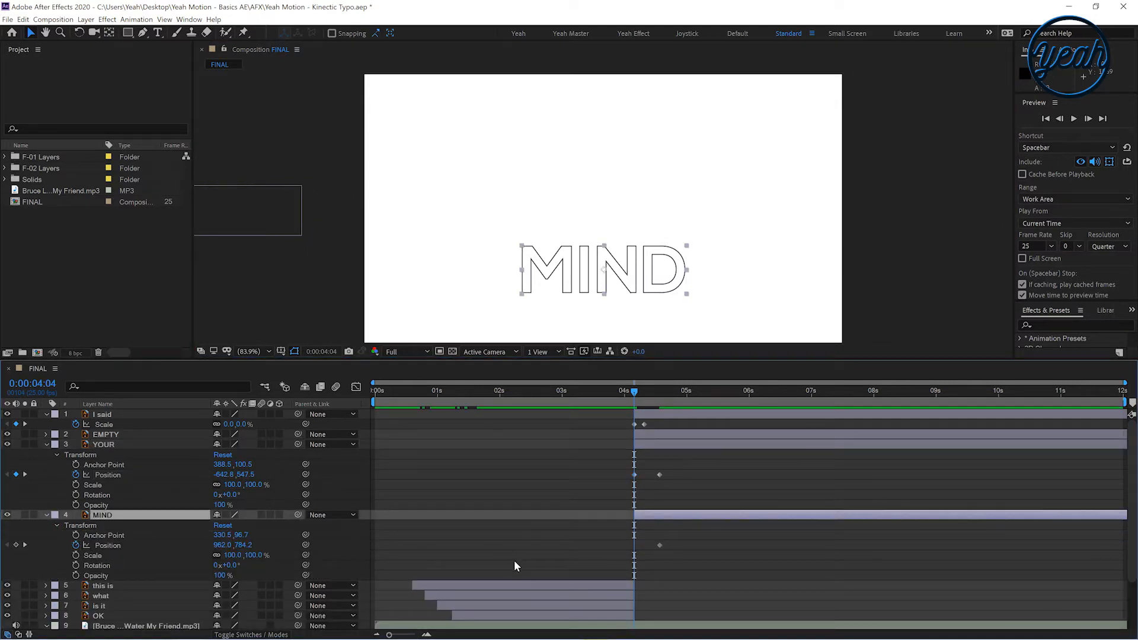
drag(600, 270, 972, 270)
Apply Easy Ease to all scale and position keyframes of the I said, EMPTY, YOUR and MIND layers
click(647, 437)
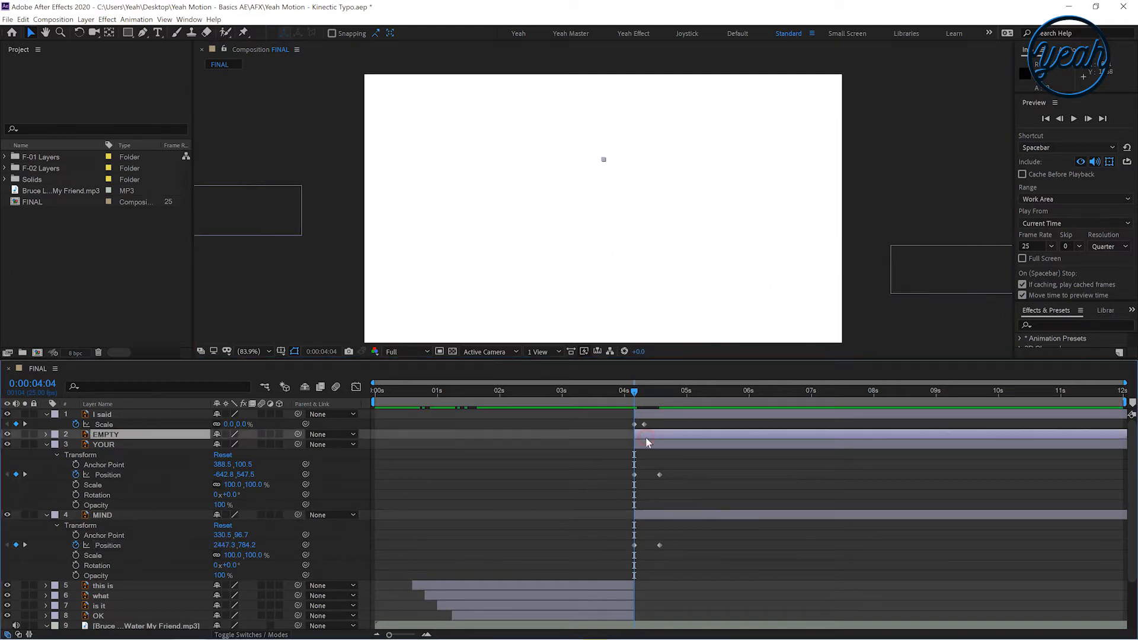
key(u)
click(608, 464)
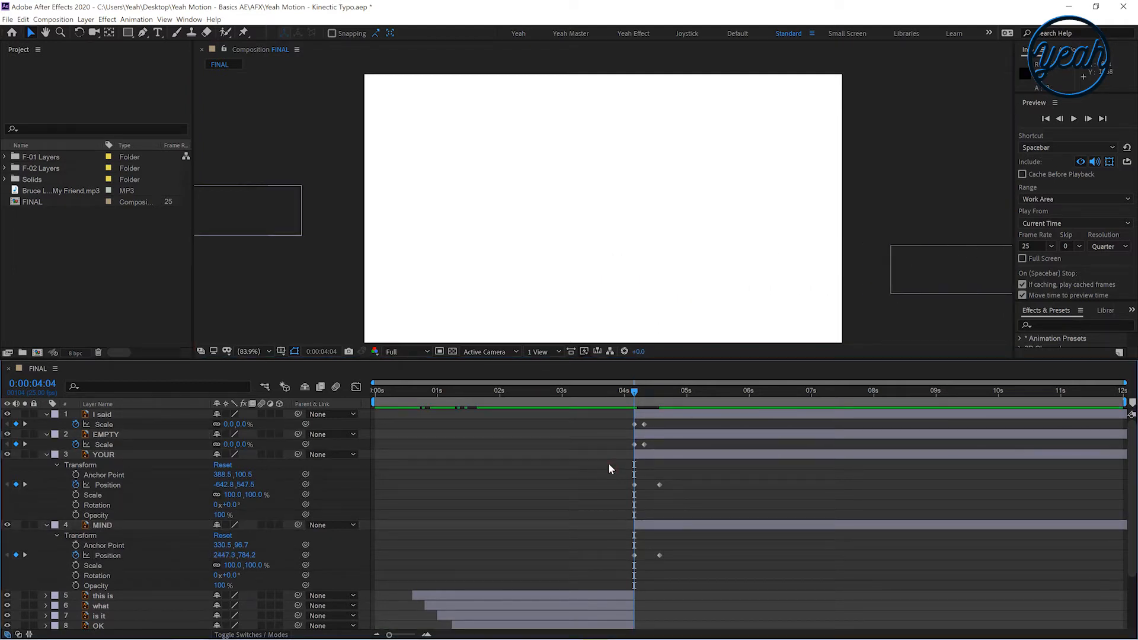
drag(599, 415, 699, 603)
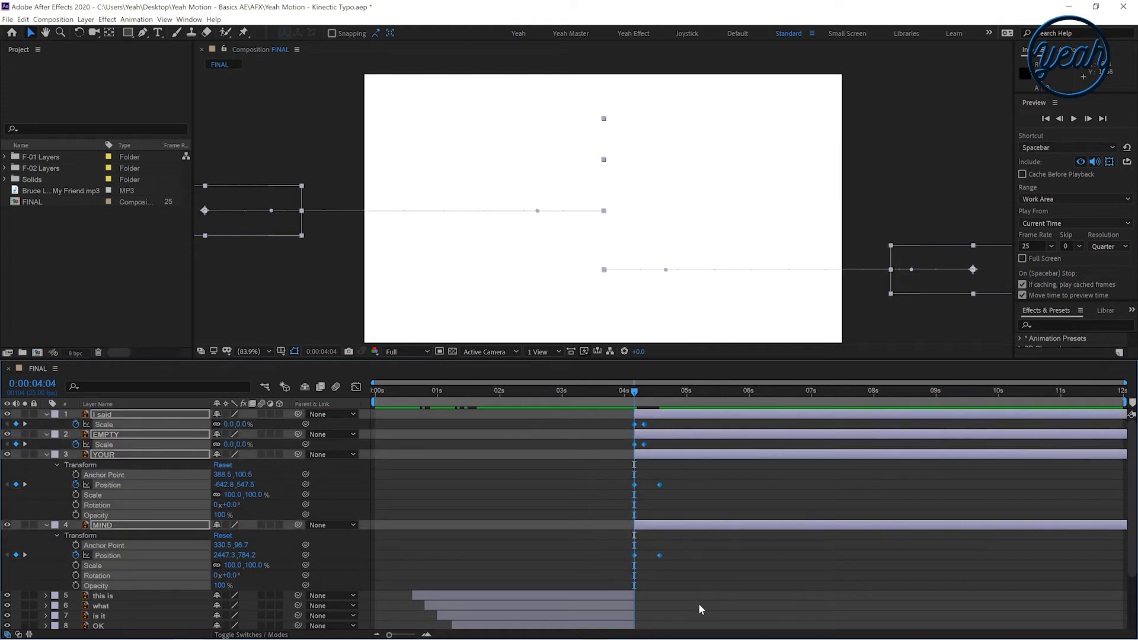
key(F9)
drag(607, 418, 660, 557)
right_click(659, 556)
mouse_move(711, 549)
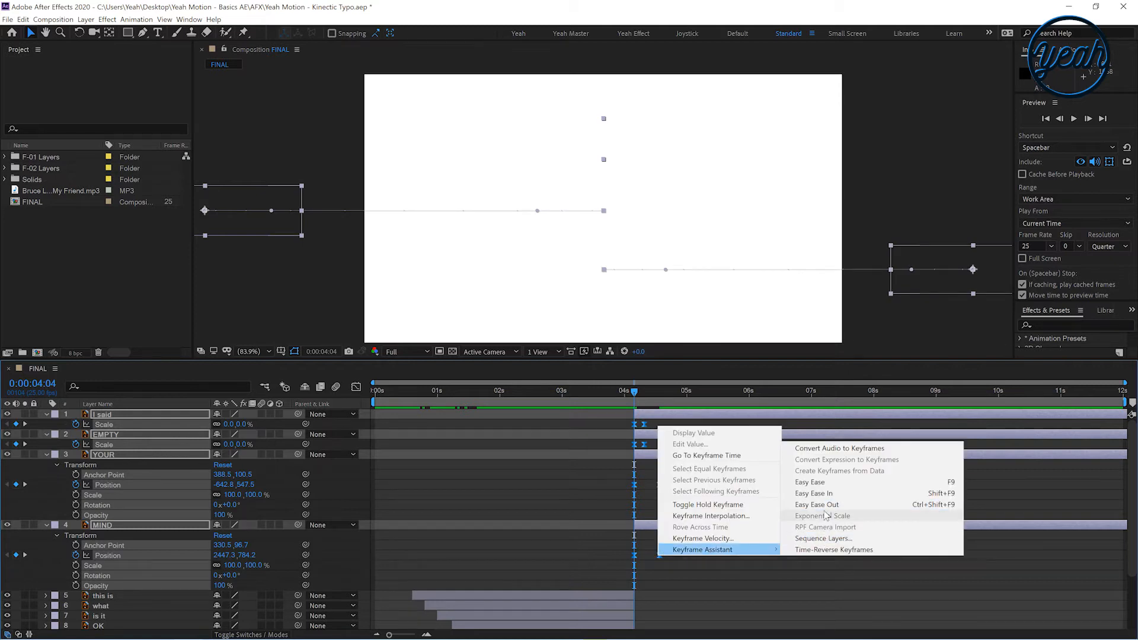
click(818, 481)
click(603, 442)
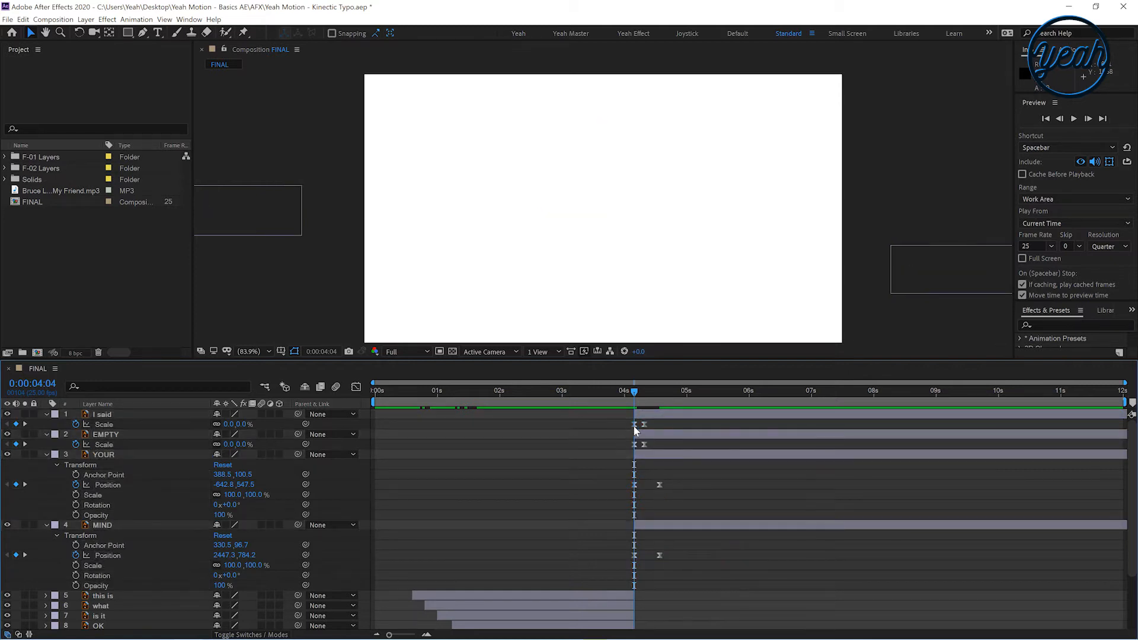
Preview the word animation and reveal the audio layer's waveform
key(space)
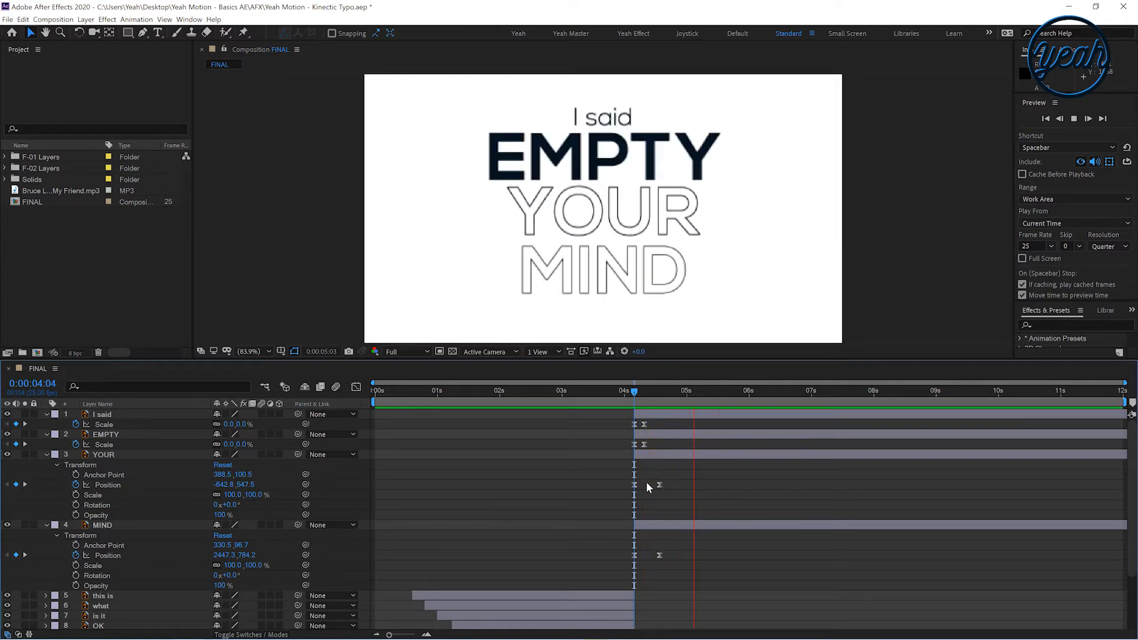
key(space)
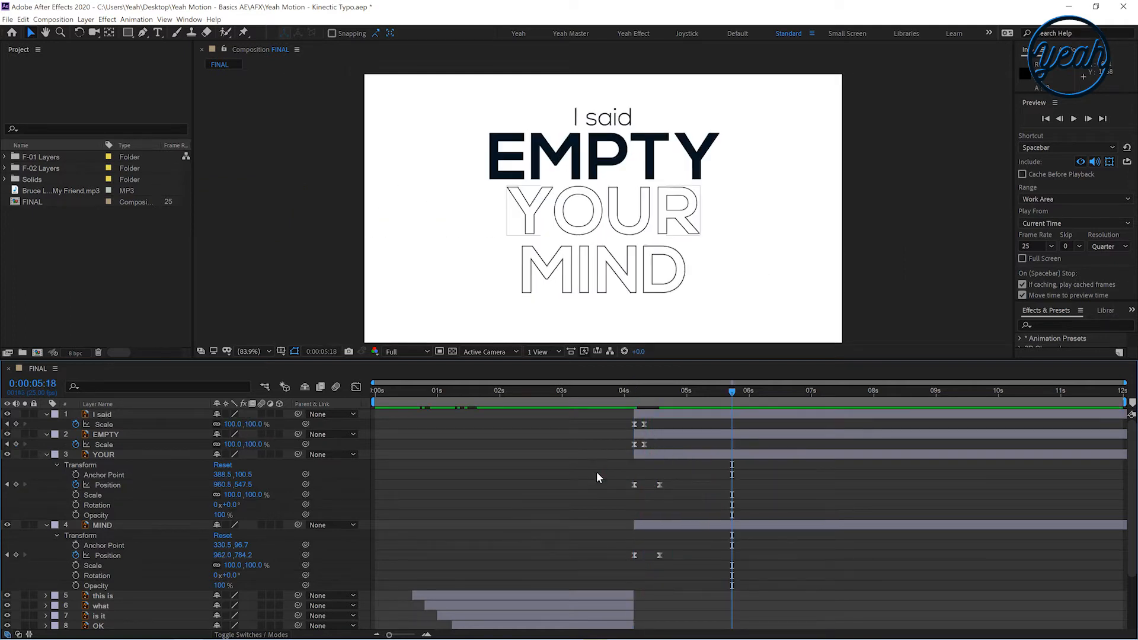
key(u)
click(638, 495)
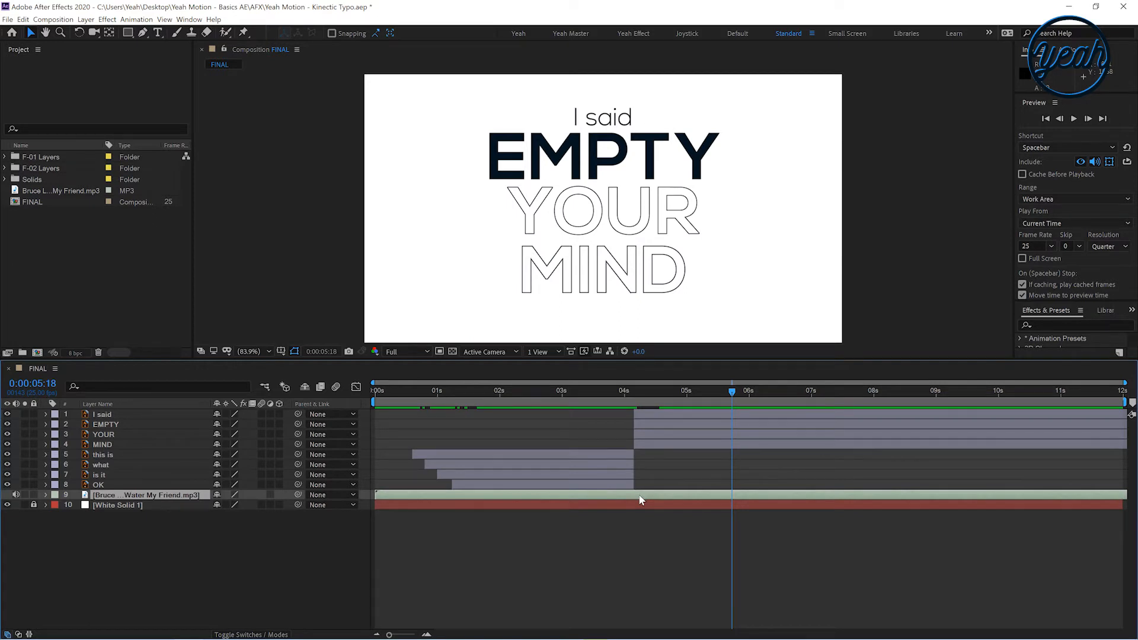
key(l)
key(l)
click(654, 475)
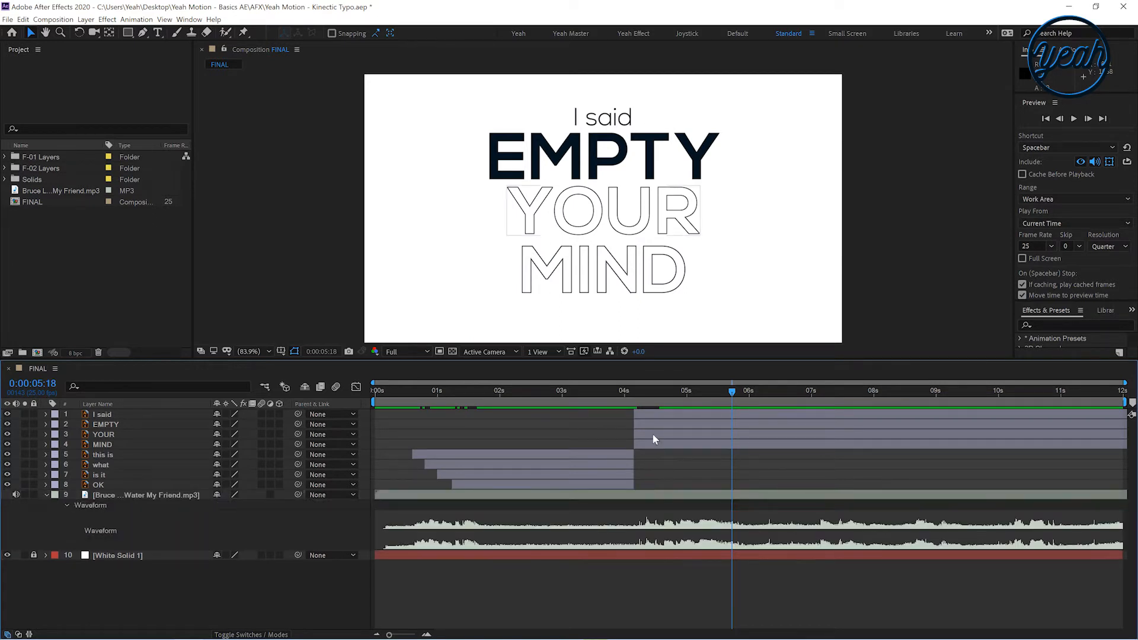
Preview the I said to MIND section from 0:00:04:00 with the timeline zoomed in and keyframes shown
click(649, 413)
shift+click(657, 443)
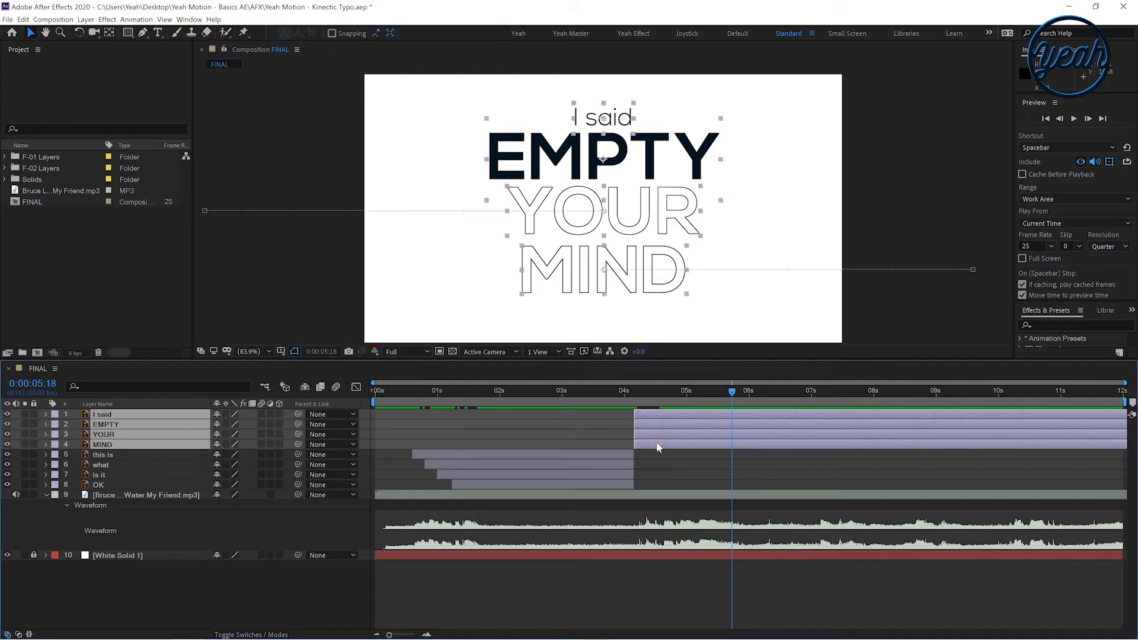
key(u)
click(594, 460)
click(624, 393)
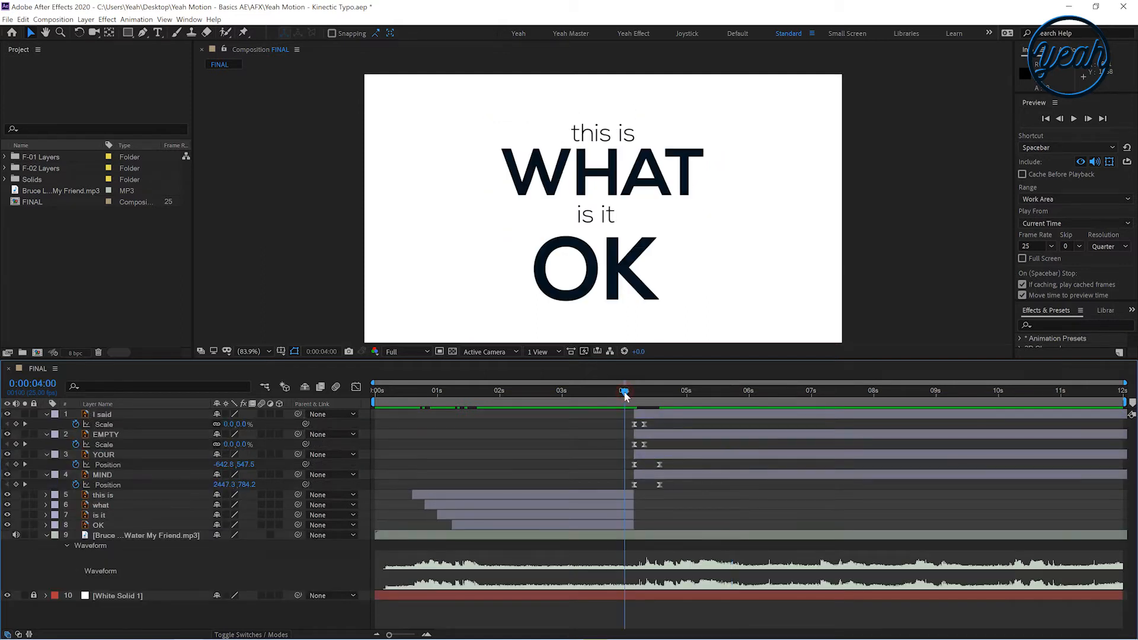
key(space)
key(equal)
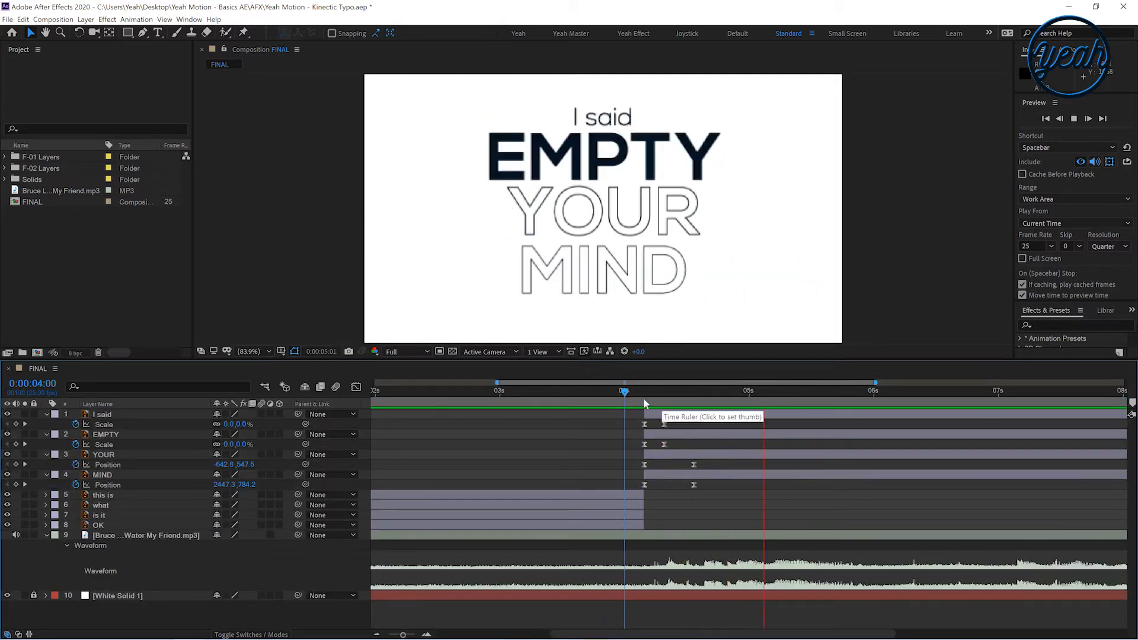
key(space)
key(space)
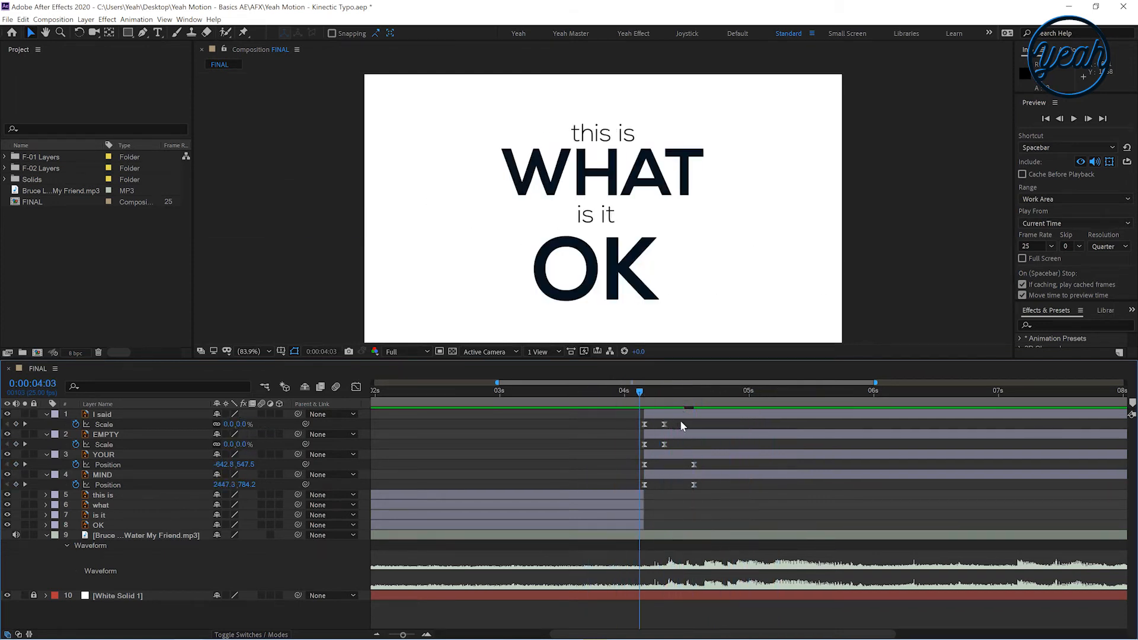
Offset the EMPTY, YOUR and MIND layers later in time so each word enters after the previous one
drag(650, 433, 755, 454)
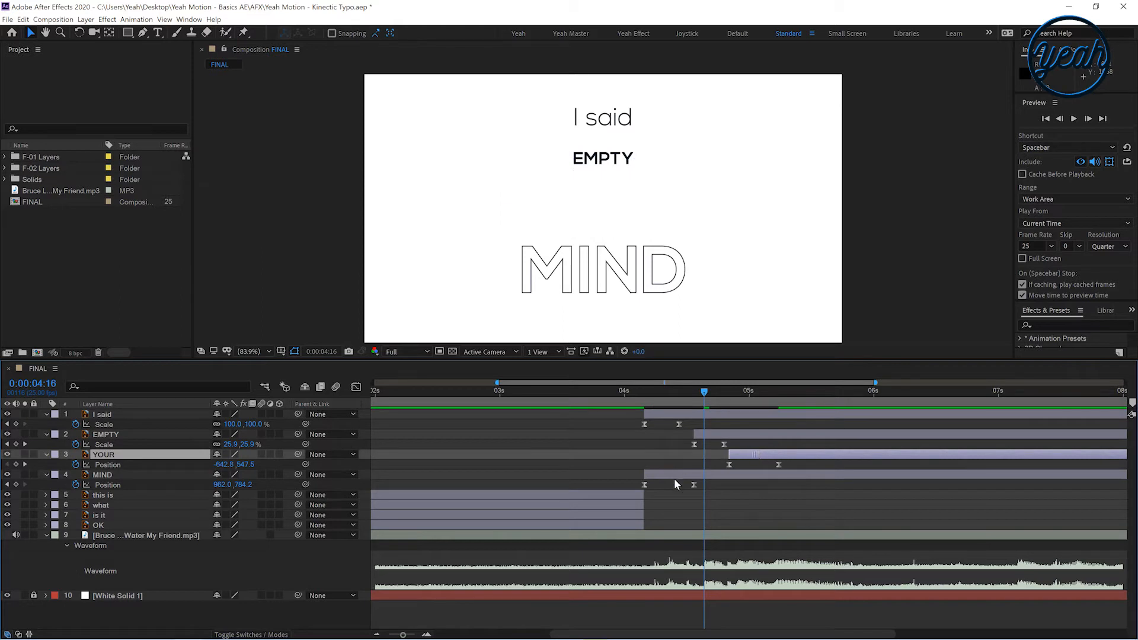
click(670, 476)
drag(670, 476, 779, 476)
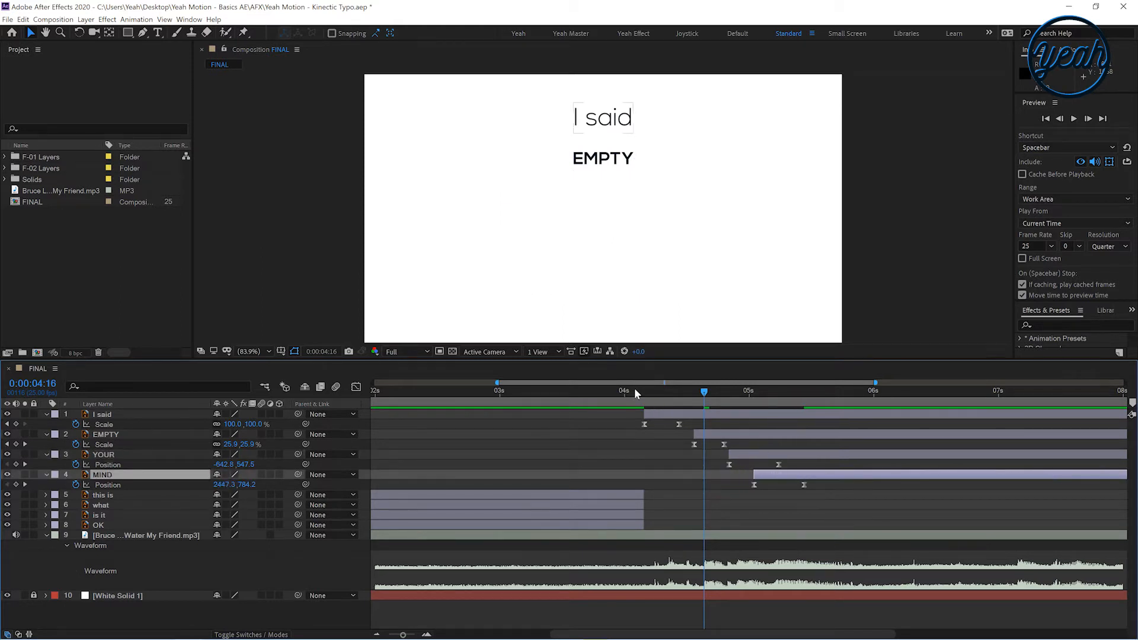
Preview the staggered words and place the playhead at 0:00:07:00
click(629, 390)
key(space)
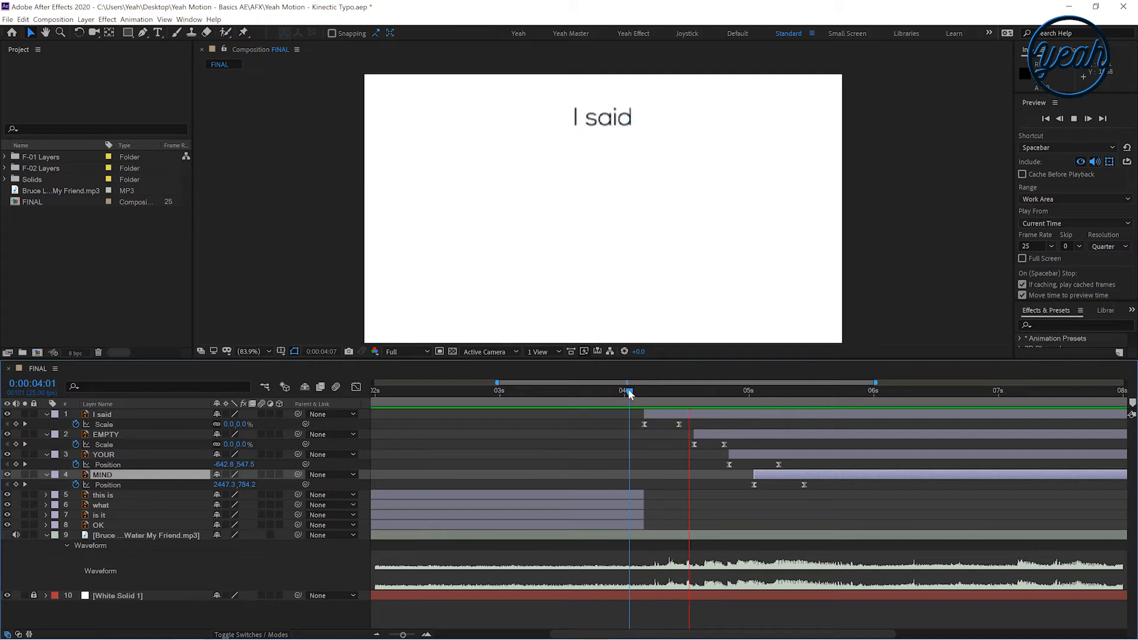
drag(647, 396, 759, 396)
key(space)
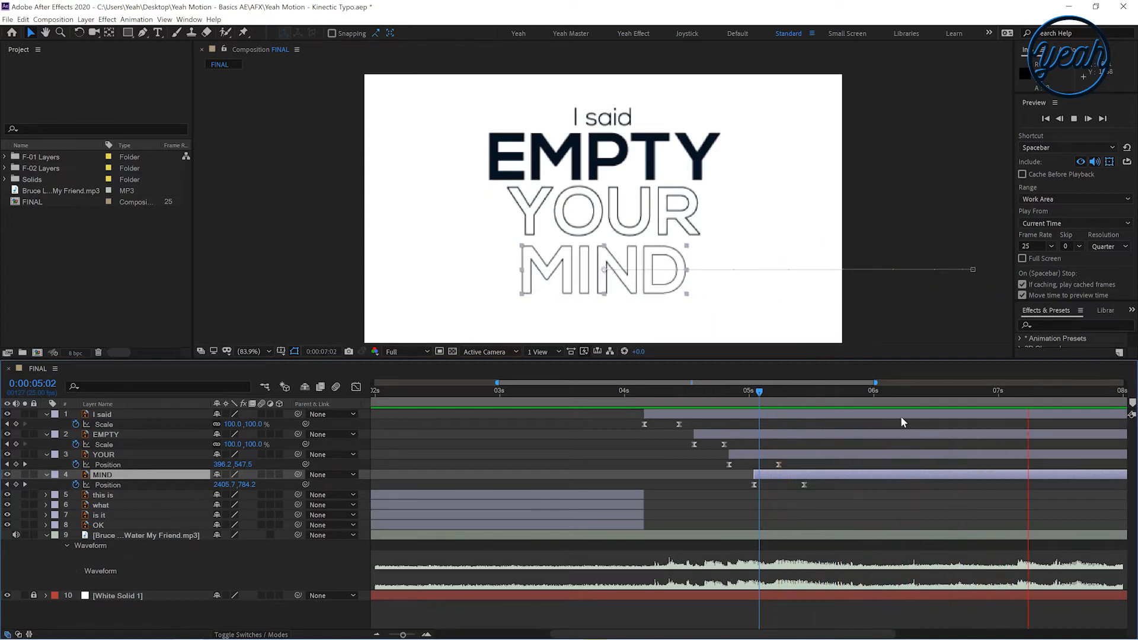
drag(965, 394, 998, 392)
key(space)
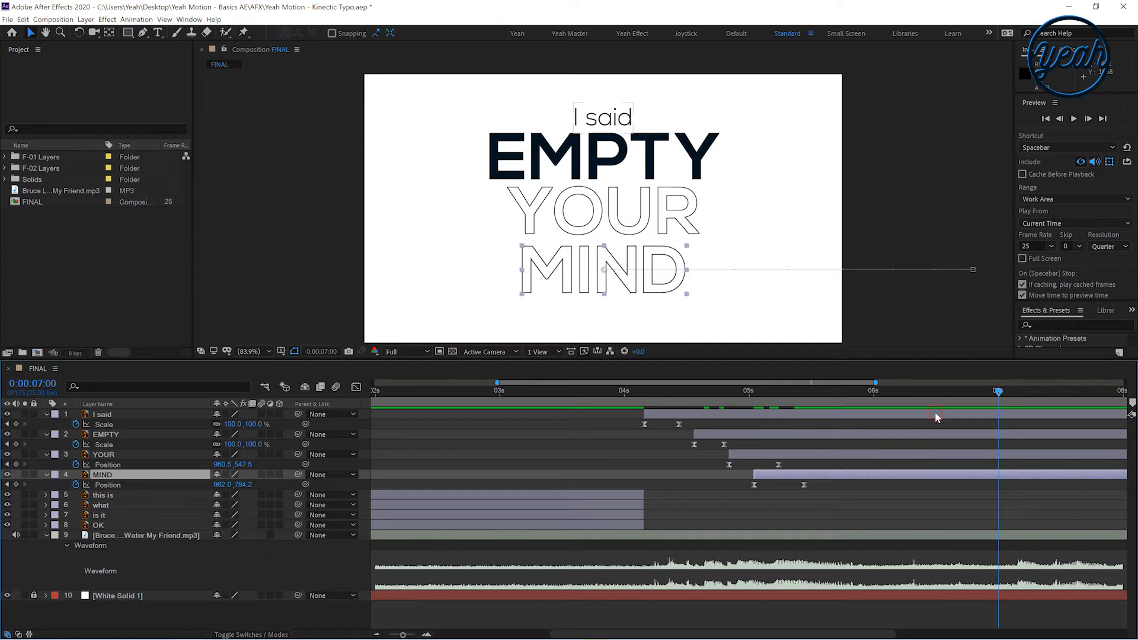
Split the I said, EMPTY, YOUR and MIND layers at 0:00:07:00 and delete their parts after that point
shift+click(935, 413)
click(23, 19)
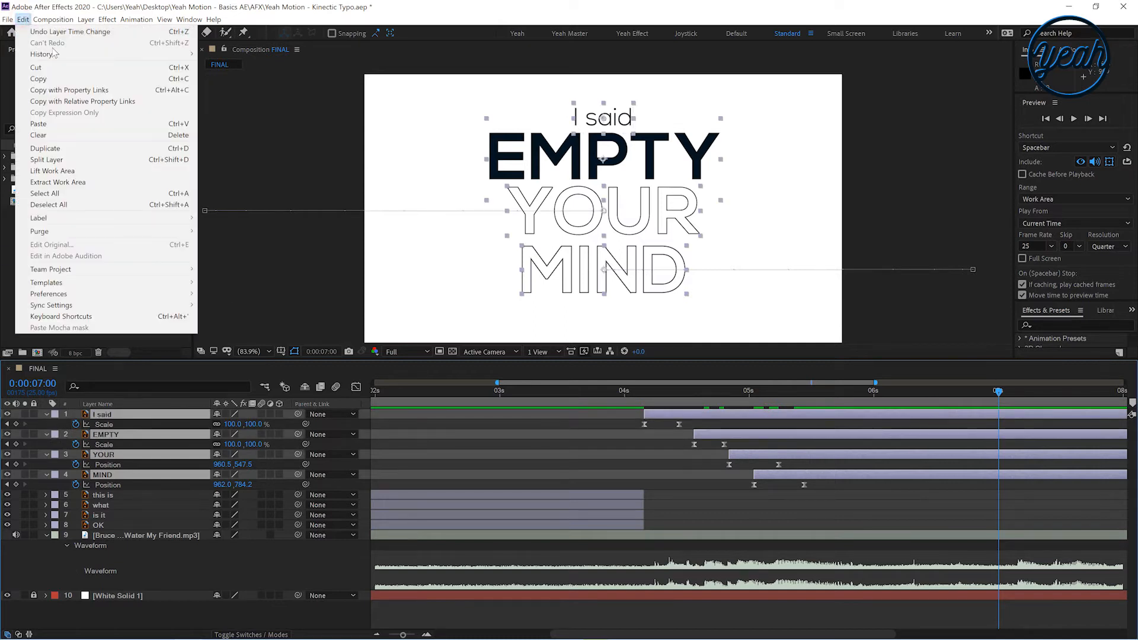
click(135, 168)
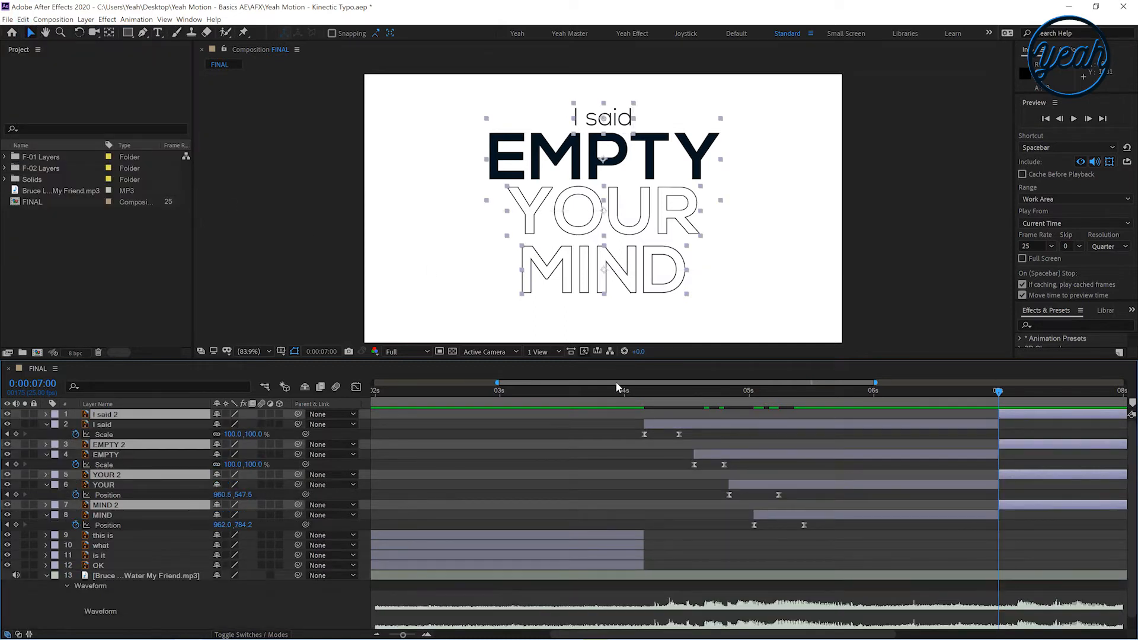
key(Delete)
scroll(673, 541, down, 5)
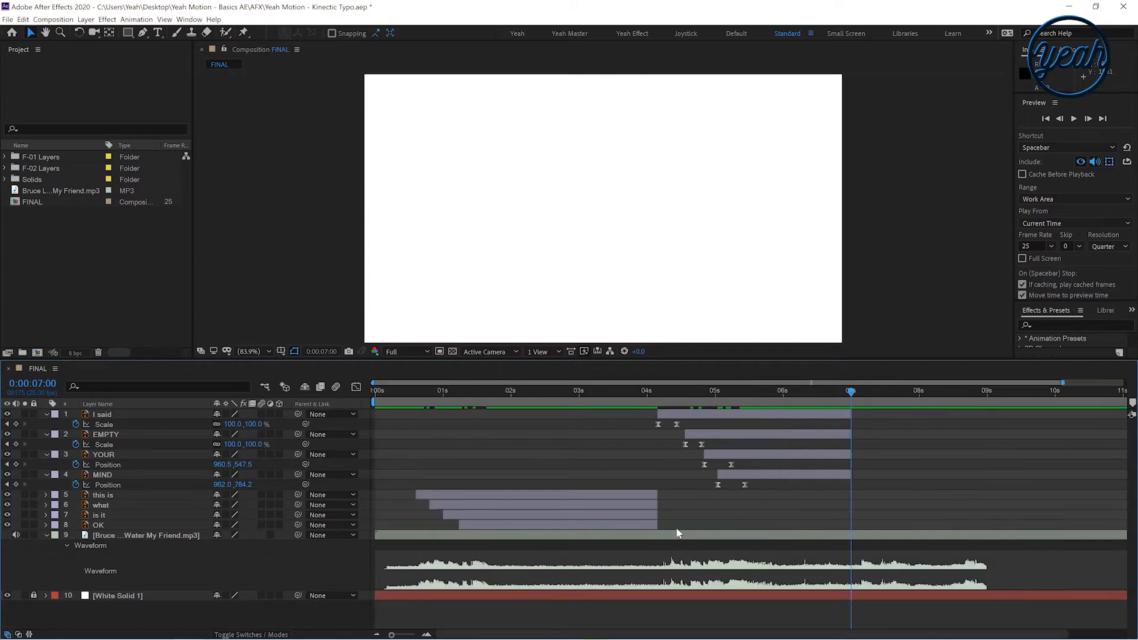
click(713, 502)
click(713, 475)
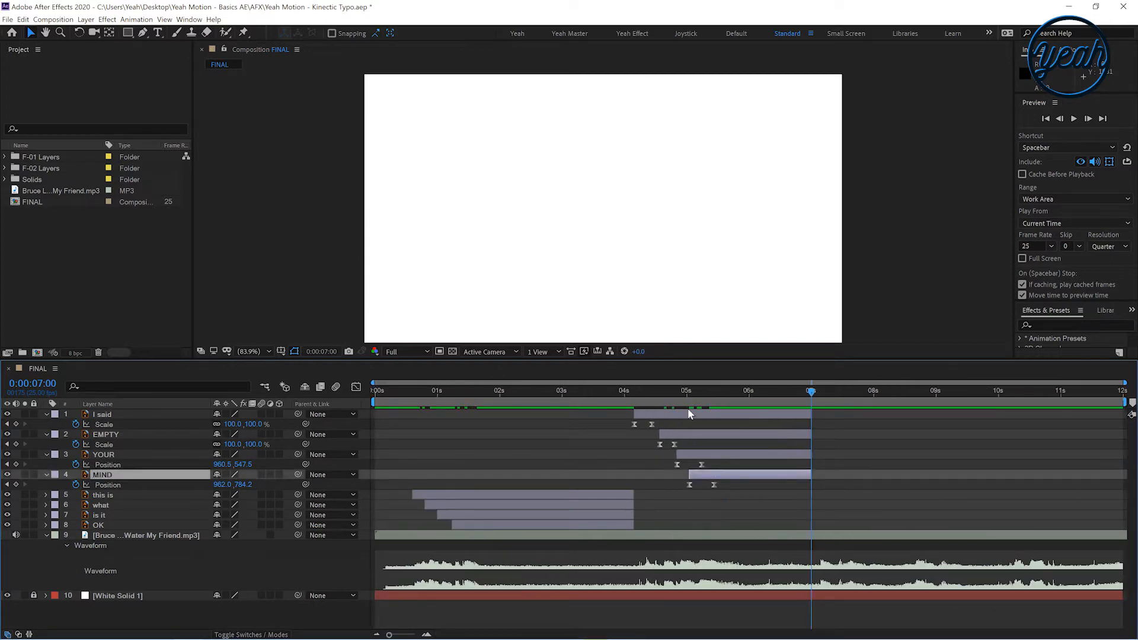
shift+click(686, 415)
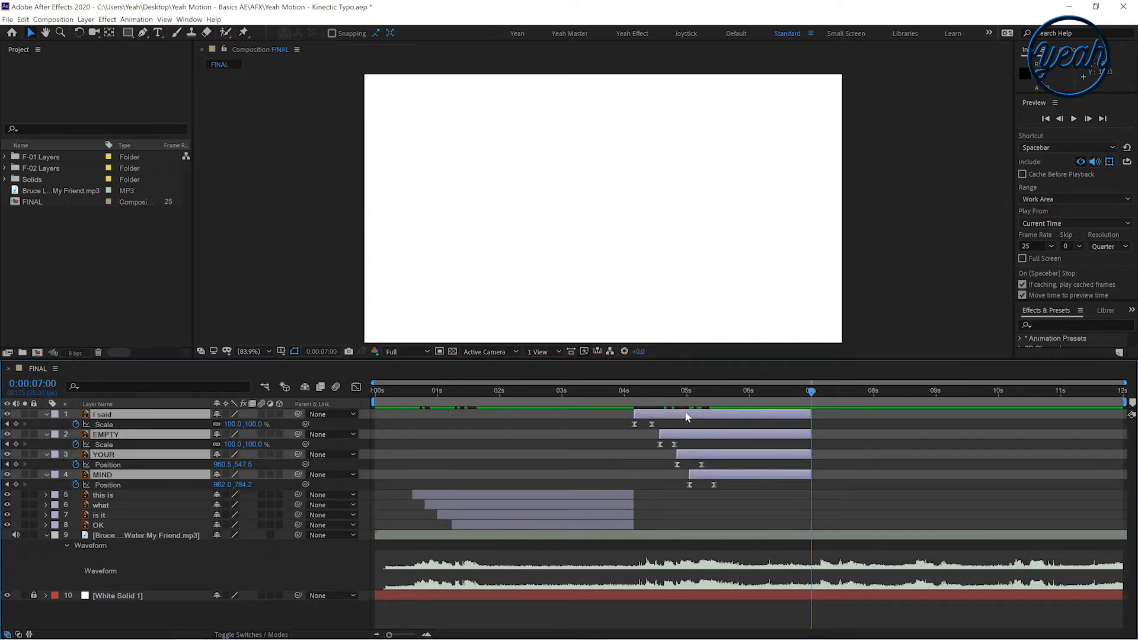
key(u)
click(665, 468)
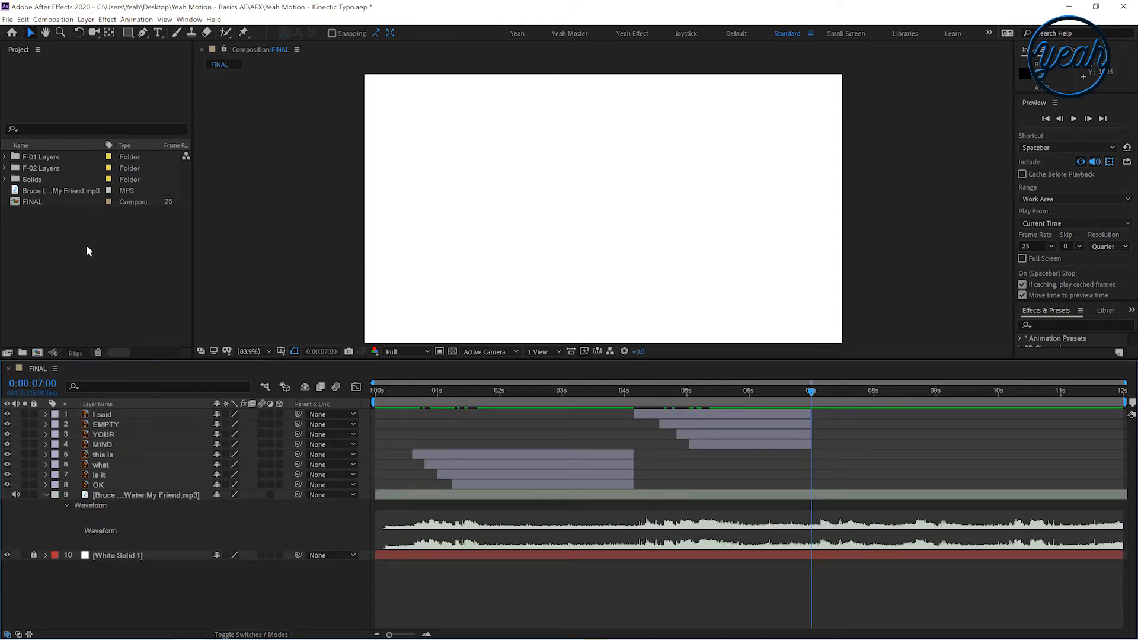
Import F-03.ai as a composition, open the F-03 composition, and return to FINAL
key(alt+Tab)
drag(394, 258, 127, 262)
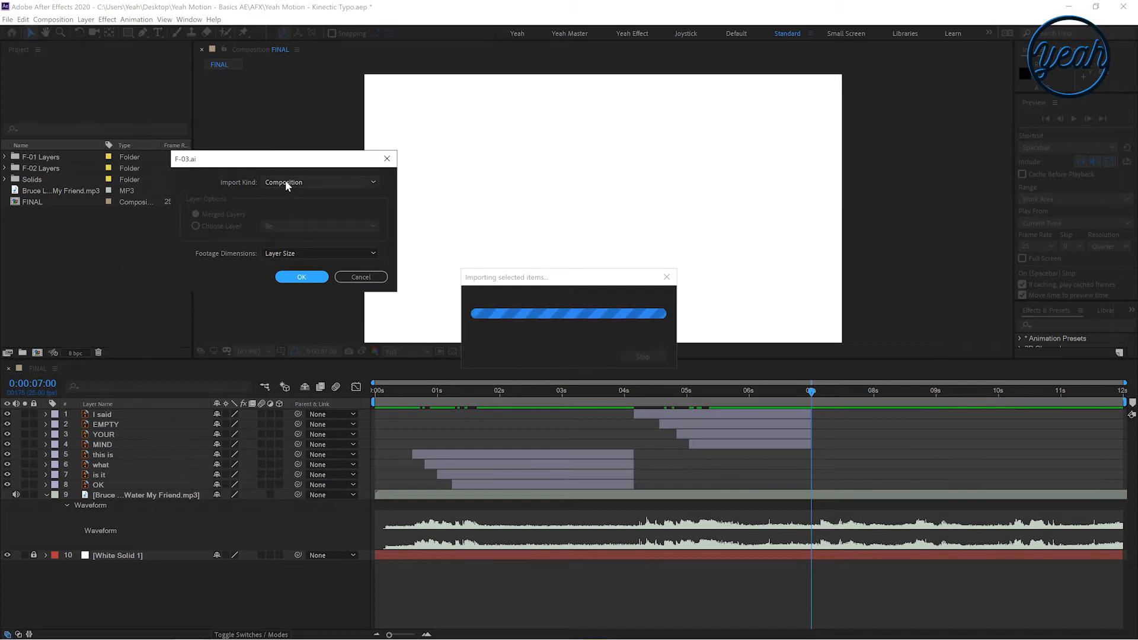
click(304, 277)
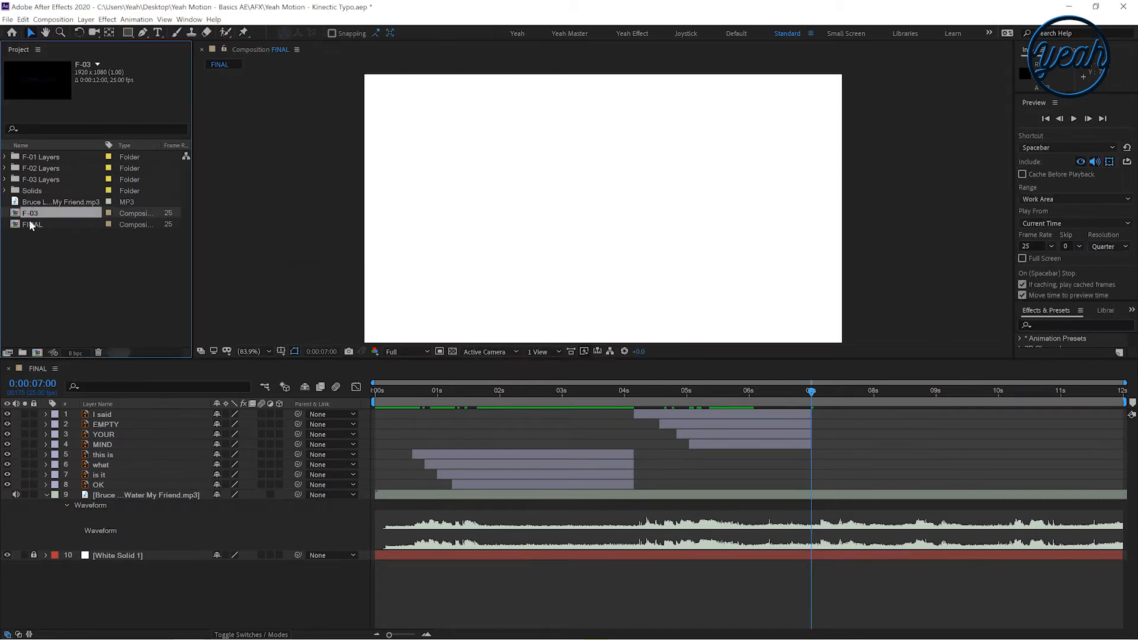
double_click(33, 214)
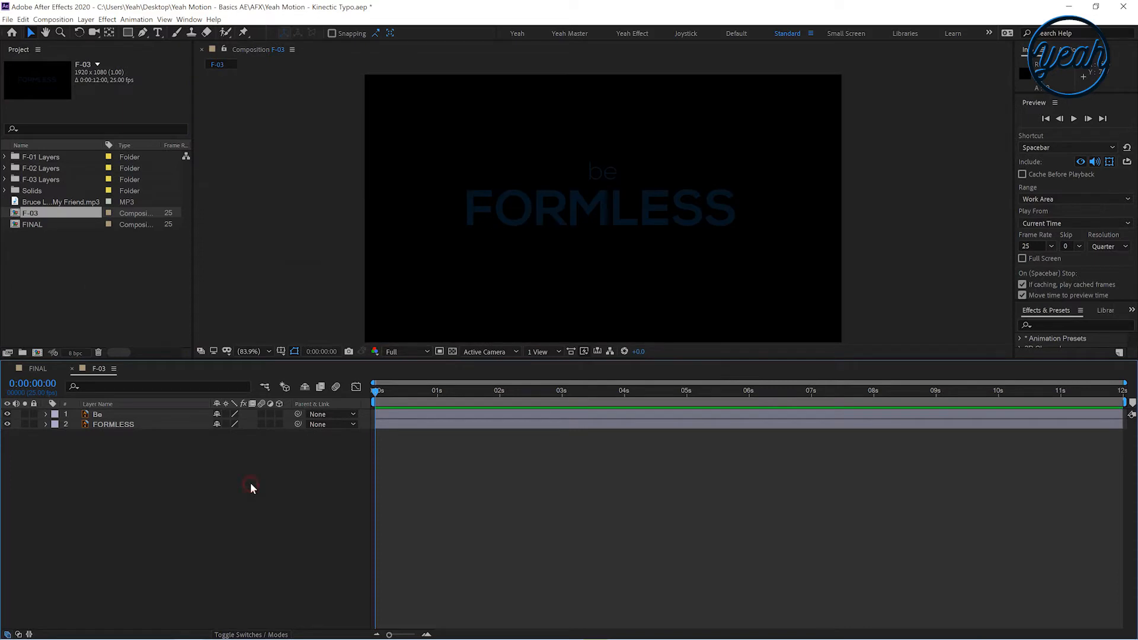
click(39, 368)
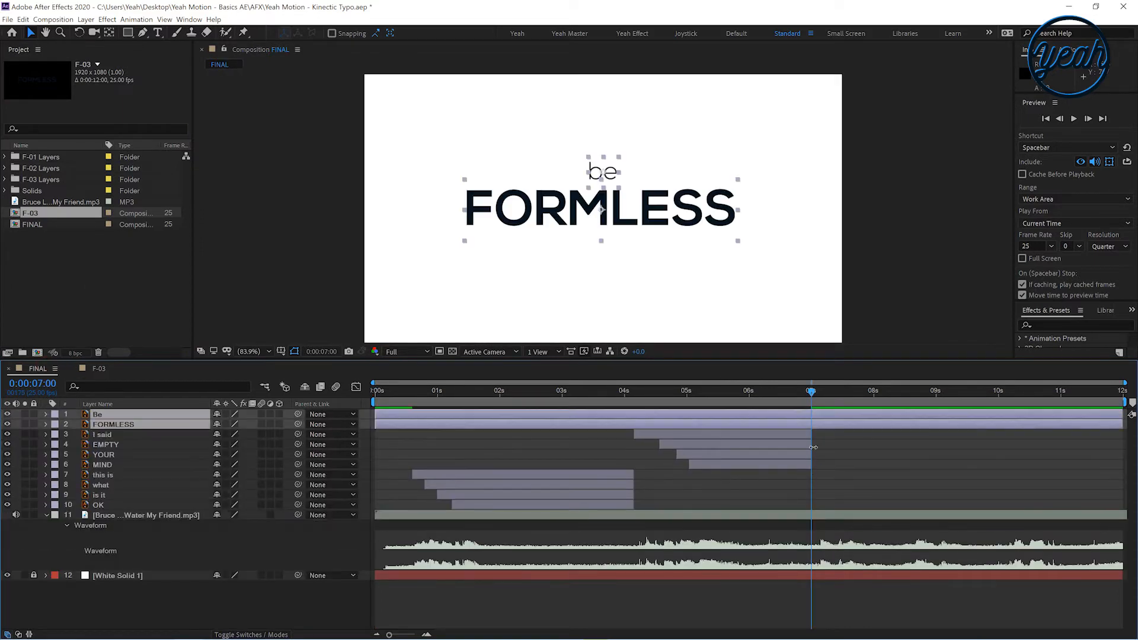
Move the be and FORMLESS layers so they start at 0:00:07:00
drag(439, 426, 845, 438)
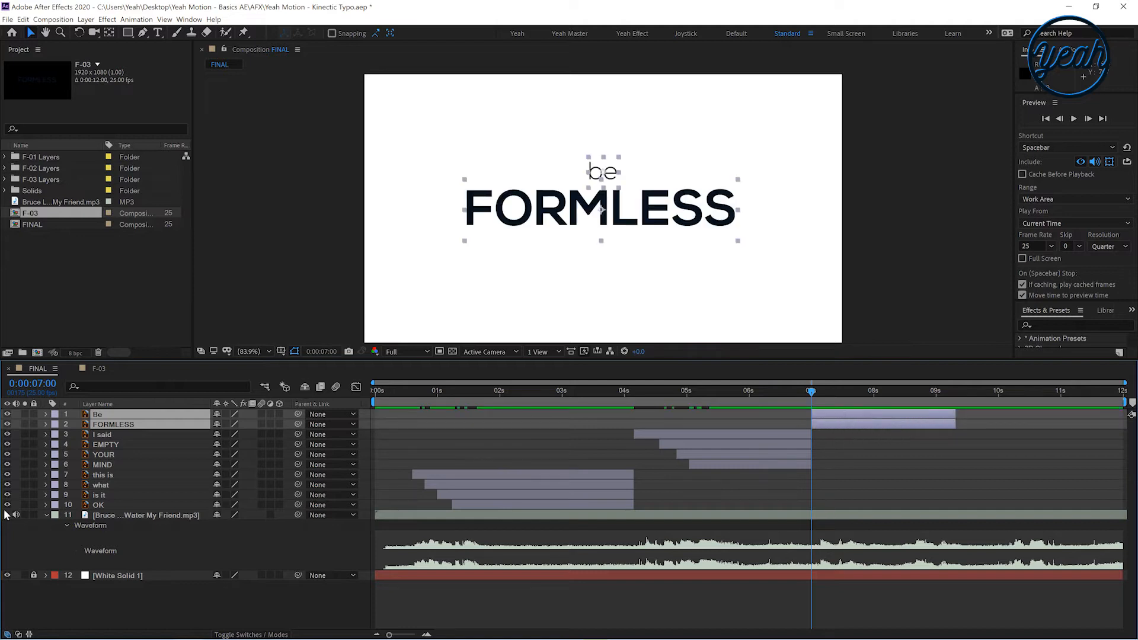
click(48, 516)
mouse_move(866, 427)
mouse_down()
mouse_move(578, 429)
mouse_move(898, 428)
mouse_move(830, 428)
mouse_move(868, 428)
mouse_up()
drag(803, 396, 808, 399)
key(equal)
key(equal)
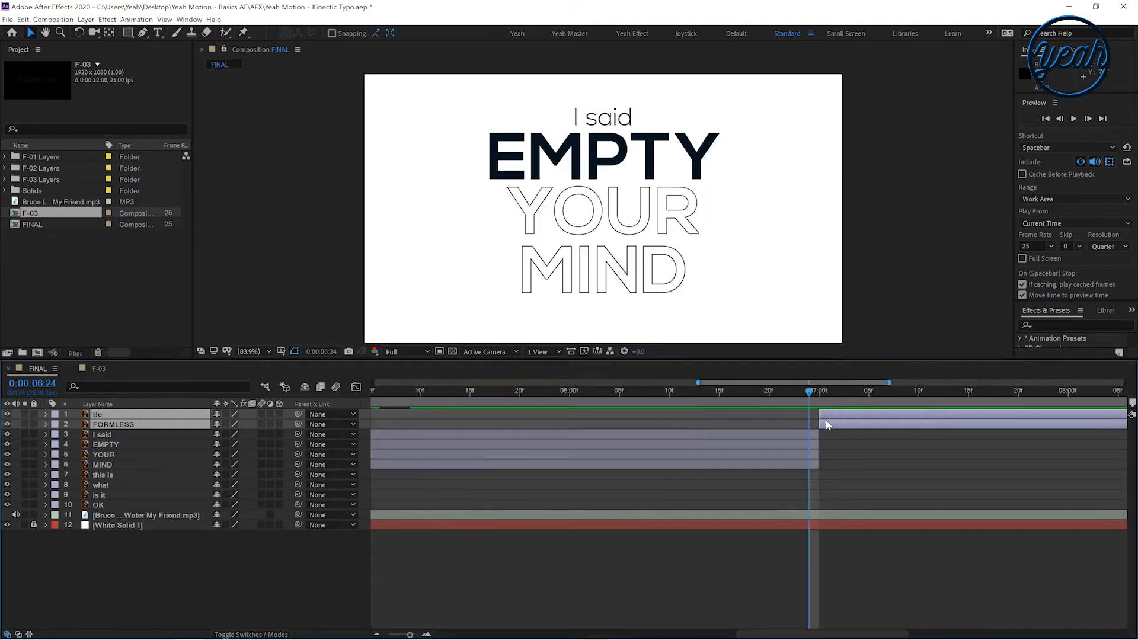
Delete the F-03 composition from the project
drag(873, 463, 549, 460)
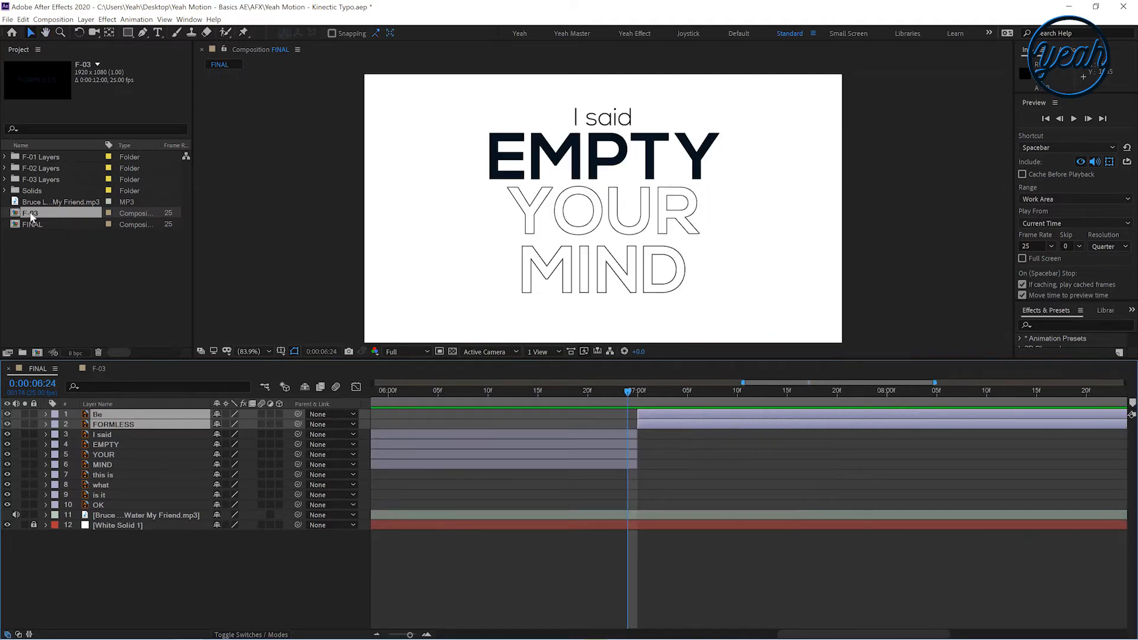
key(Delete)
click(587, 341)
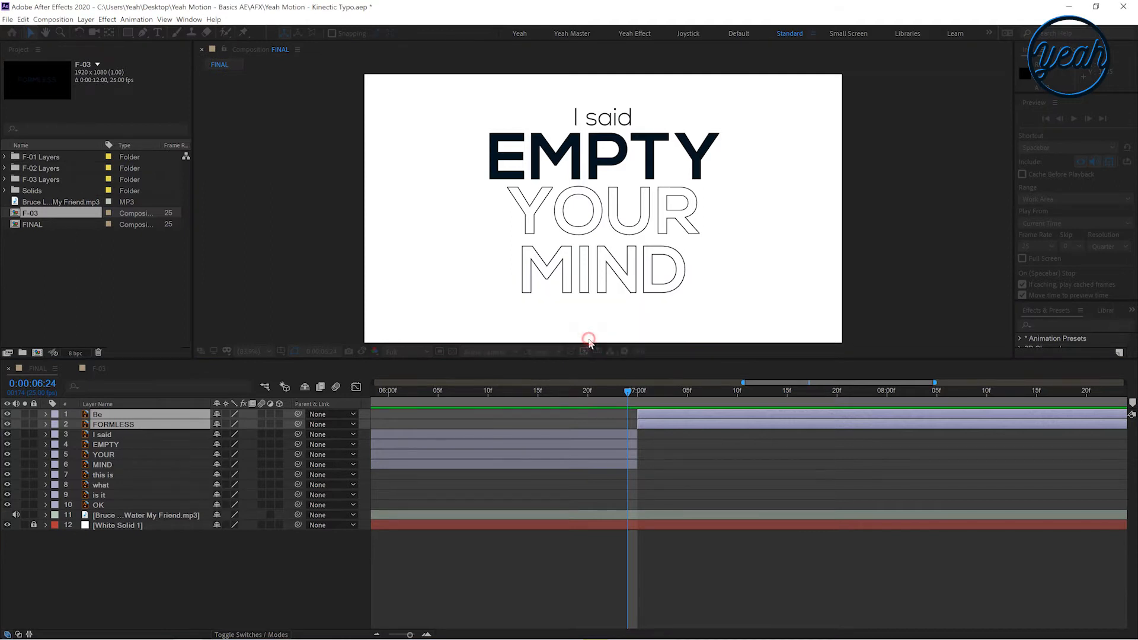
Shift the be and FORMLESS layers to start at 0:00:07:04
drag(689, 459, 542, 472)
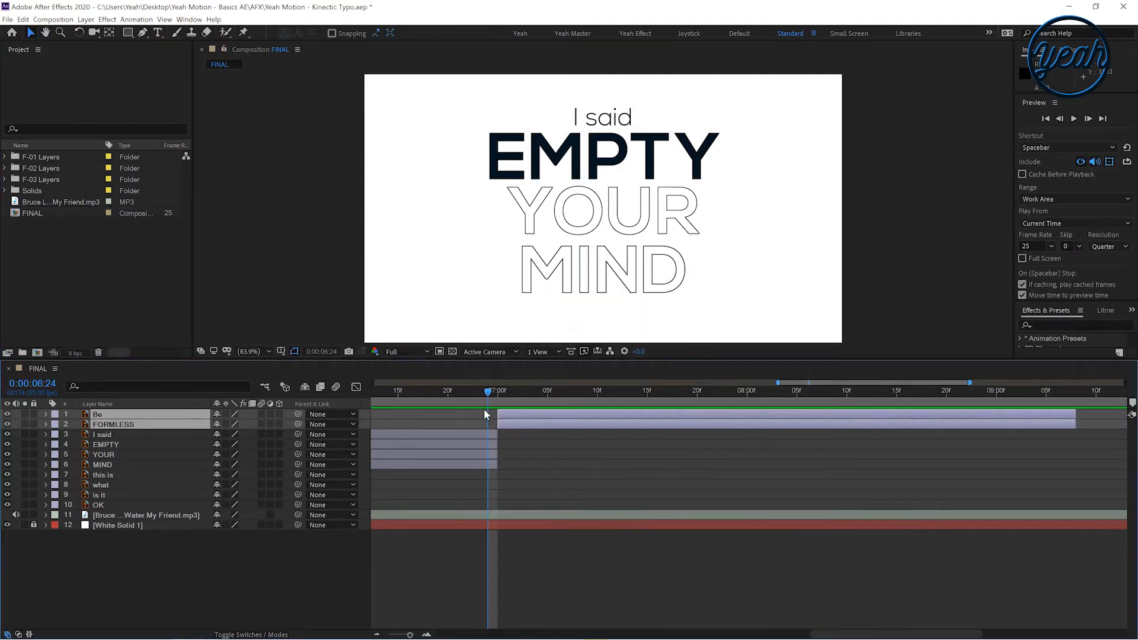
click(507, 519)
key(l)
key(l)
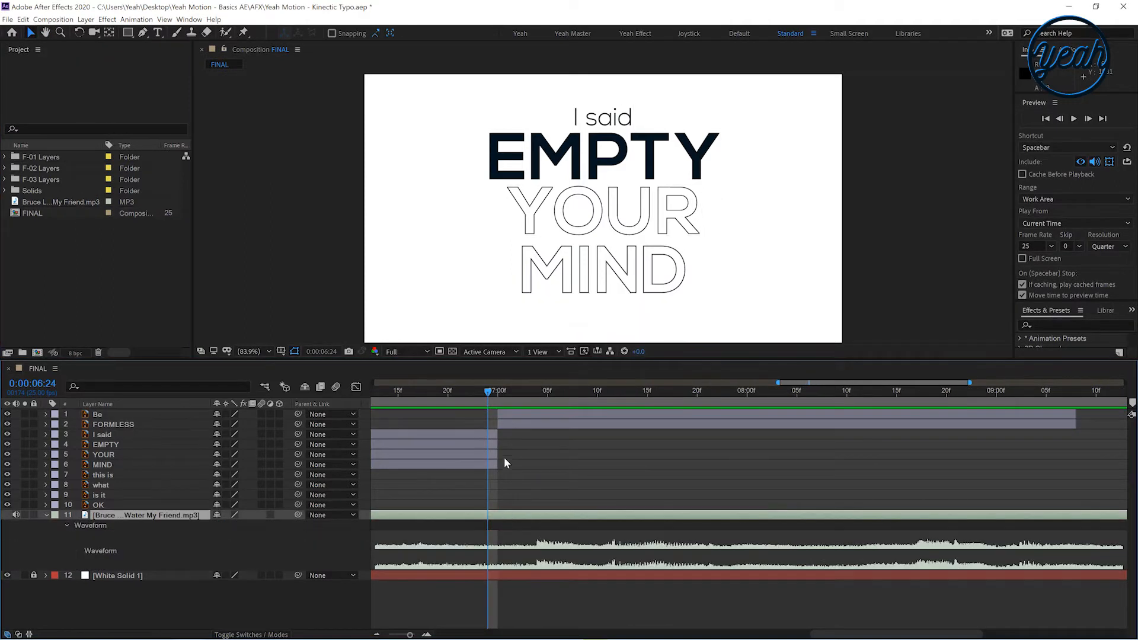
drag(496, 391, 560, 418)
click(518, 422)
shift+click(517, 415)
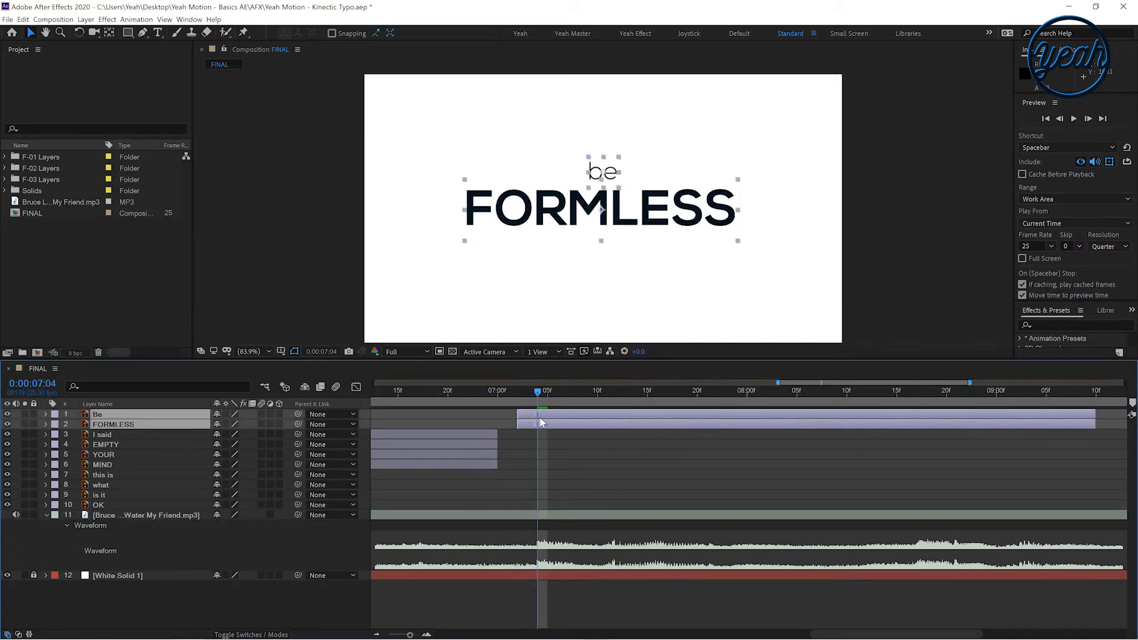
Extend the I said, EMPTY, YOUR and MIND layers to end at 0:00:07:04
click(482, 438)
shift+click(495, 464)
drag(497, 465, 537, 465)
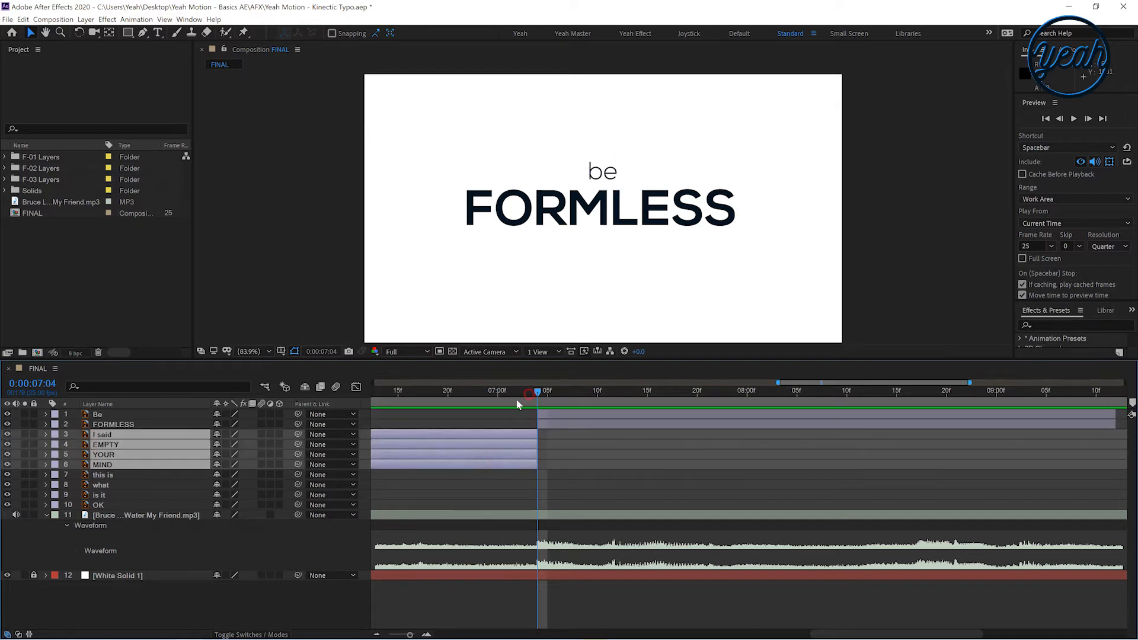
drag(529, 394, 498, 397)
key(space)
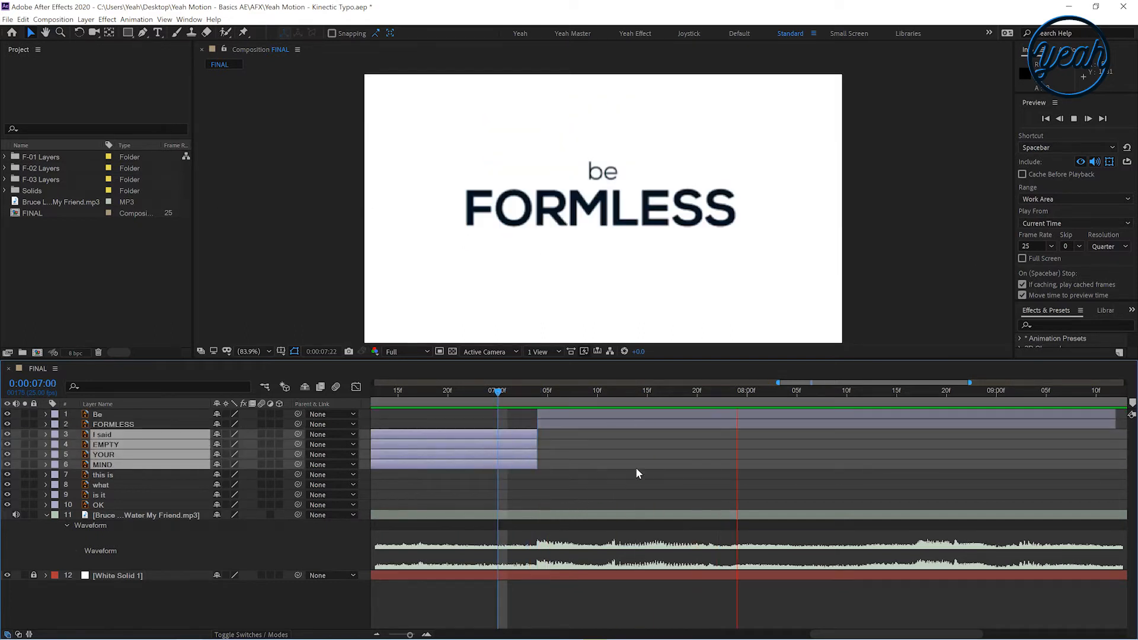
key(space)
Split the FORMLESS layer at 0:00:08:12
key(minus)
key(minus)
drag(898, 393, 905, 394)
shift+click(902, 421)
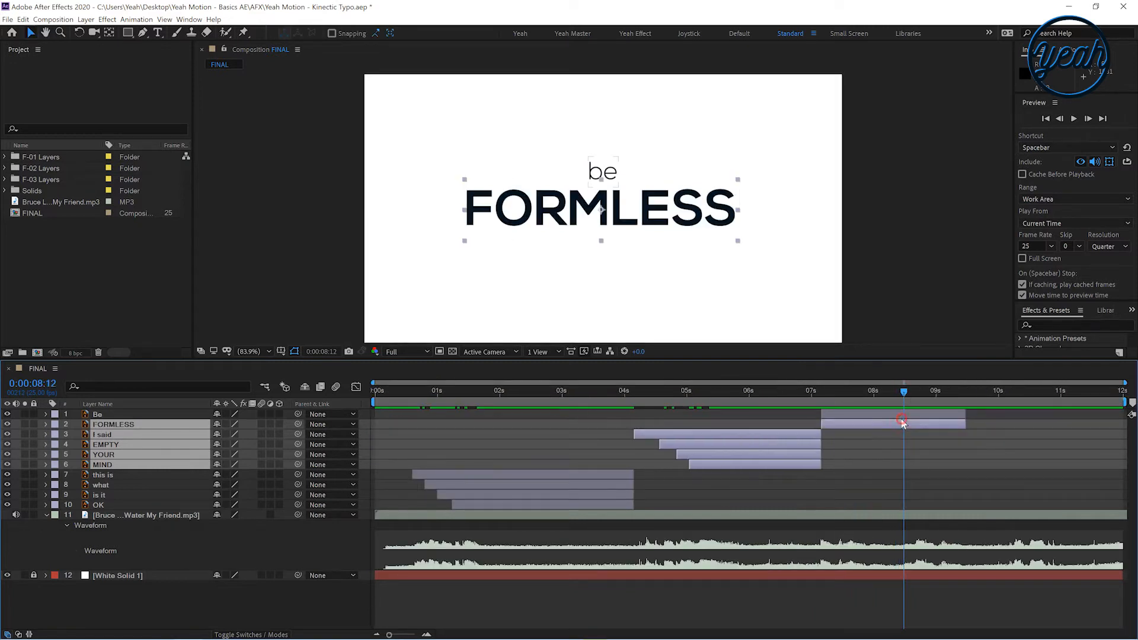
shift+click(888, 417)
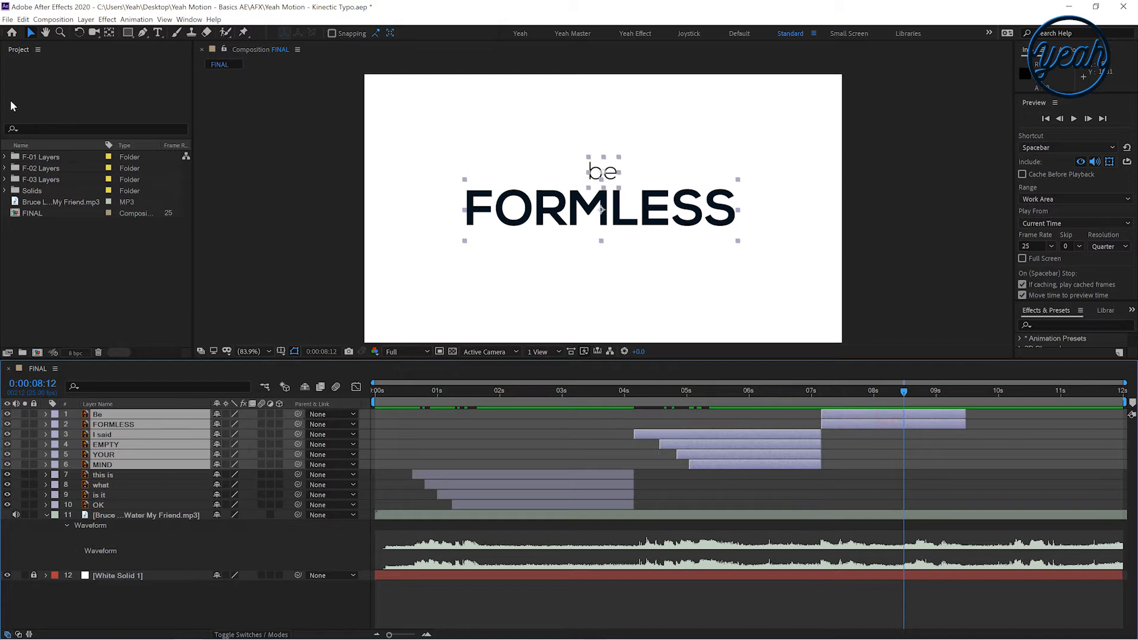
click(837, 432)
click(878, 423)
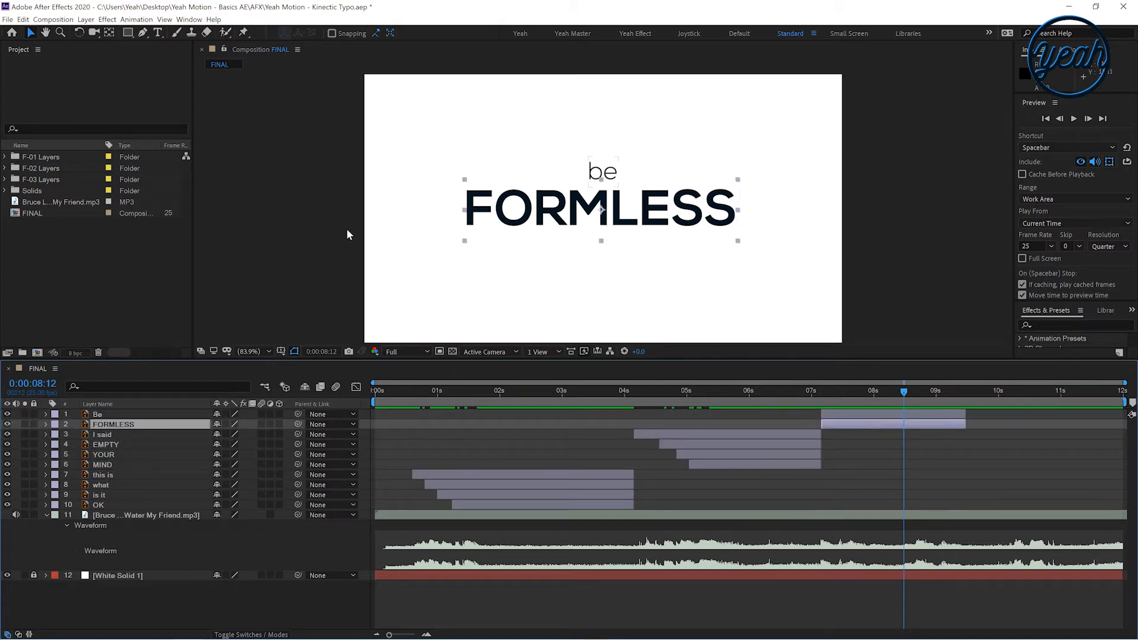
click(22, 20)
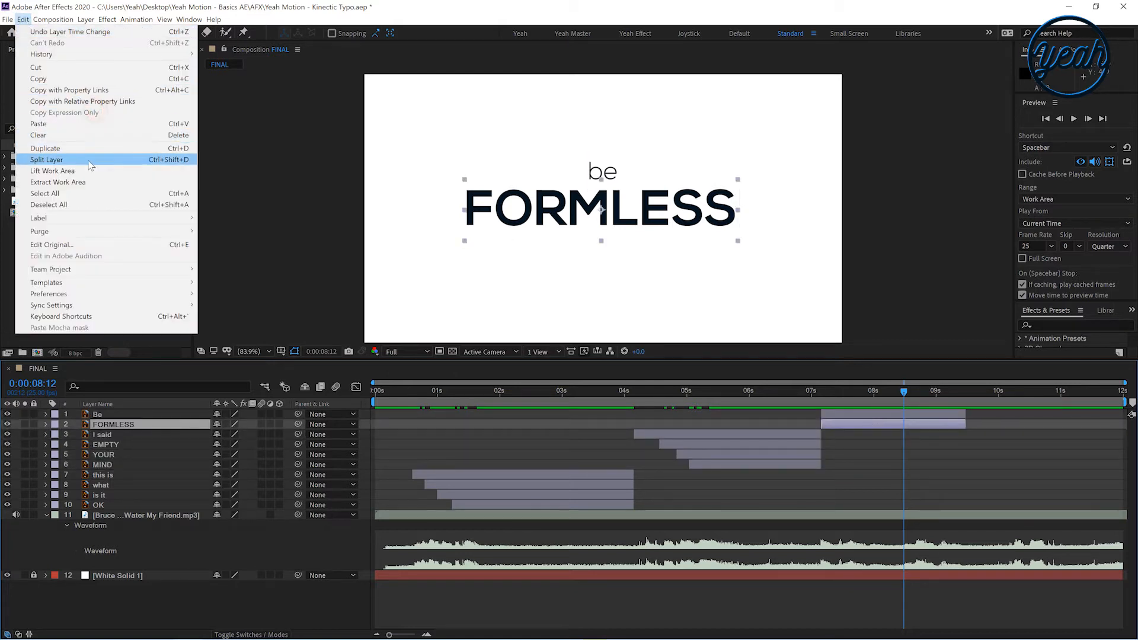
click(333, 244)
key(ctrl+shift+d)
key(equal)
drag(947, 492, 695, 526)
drag(552, 405, 519, 465)
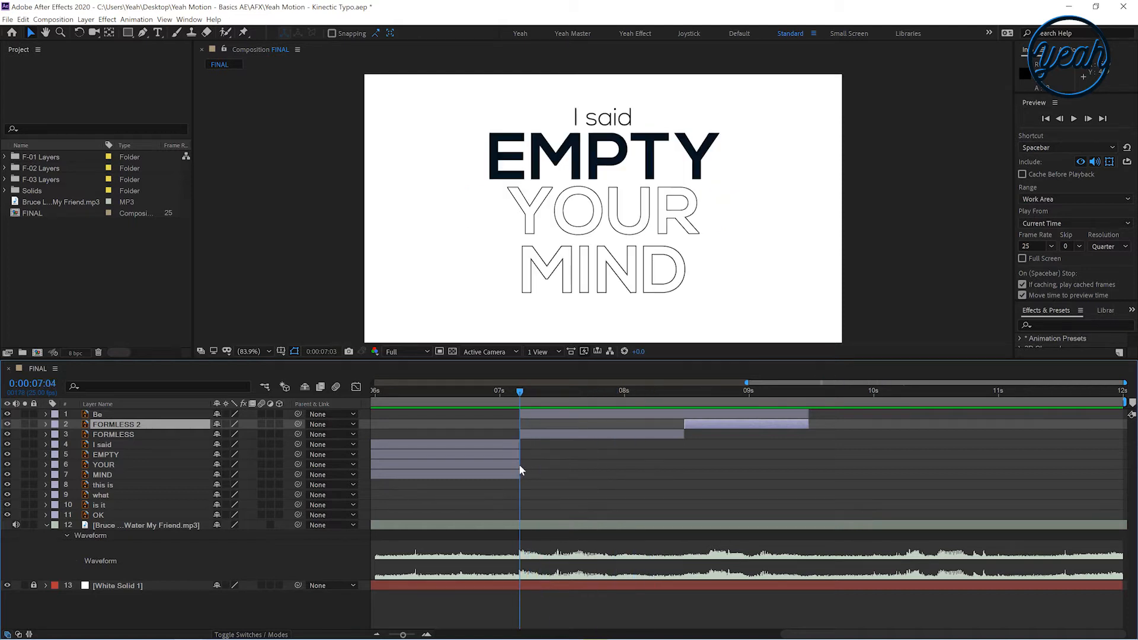
Keyframe the be layer's Scale at 0% at 0:00:07:04 and 100% about six frames later
click(531, 413)
key(s)
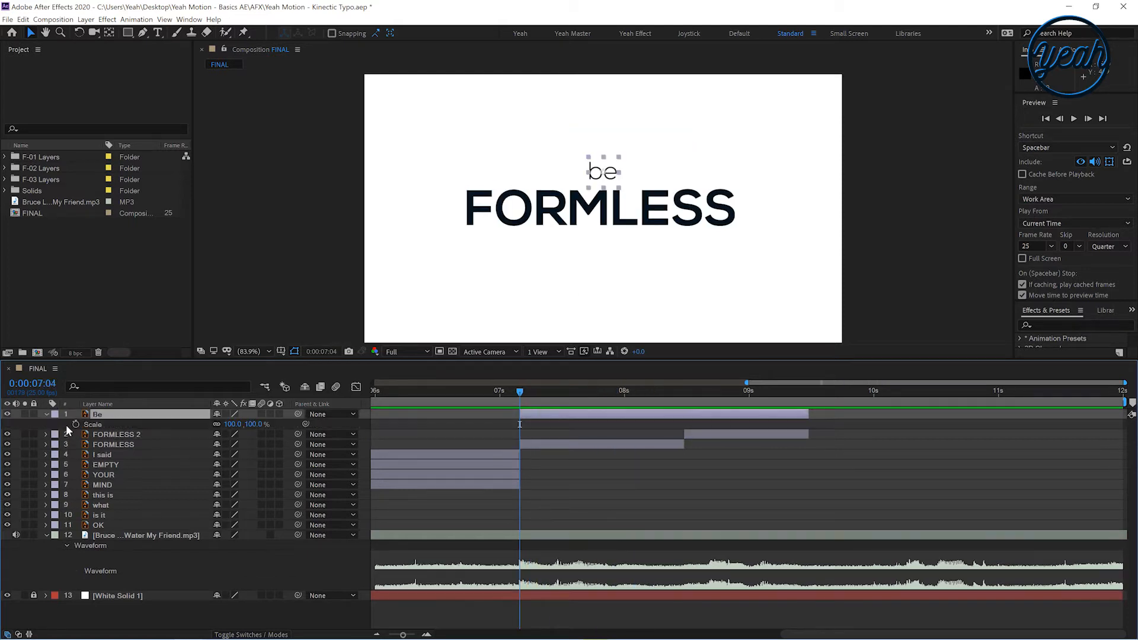
click(45, 414)
click(46, 414)
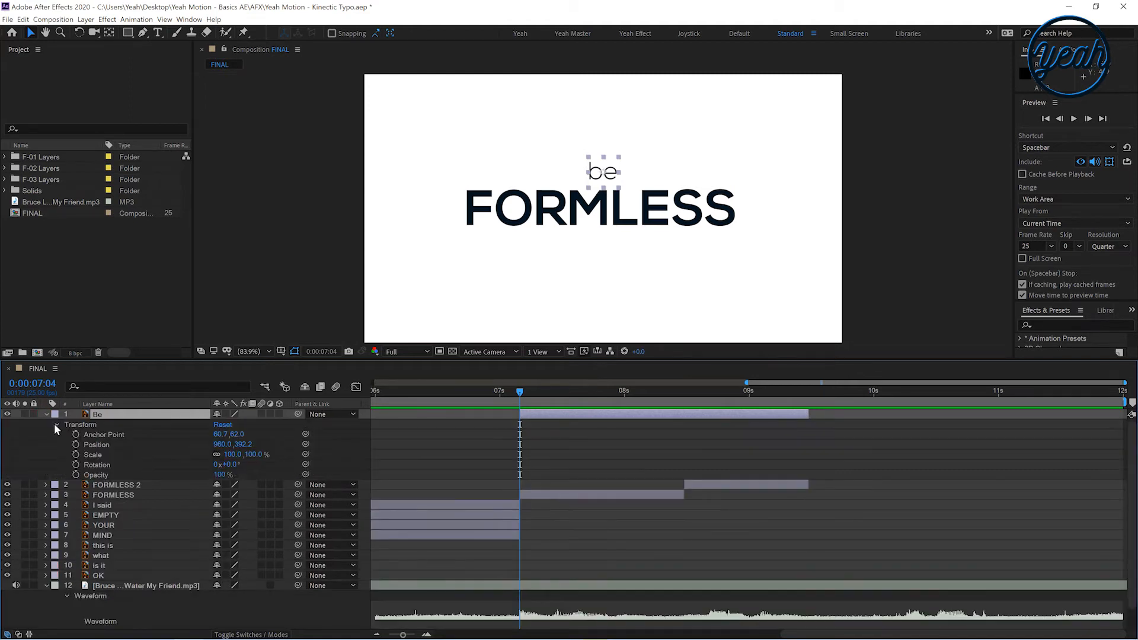
click(76, 455)
drag(519, 455, 549, 455)
click(227, 454)
key(Return)
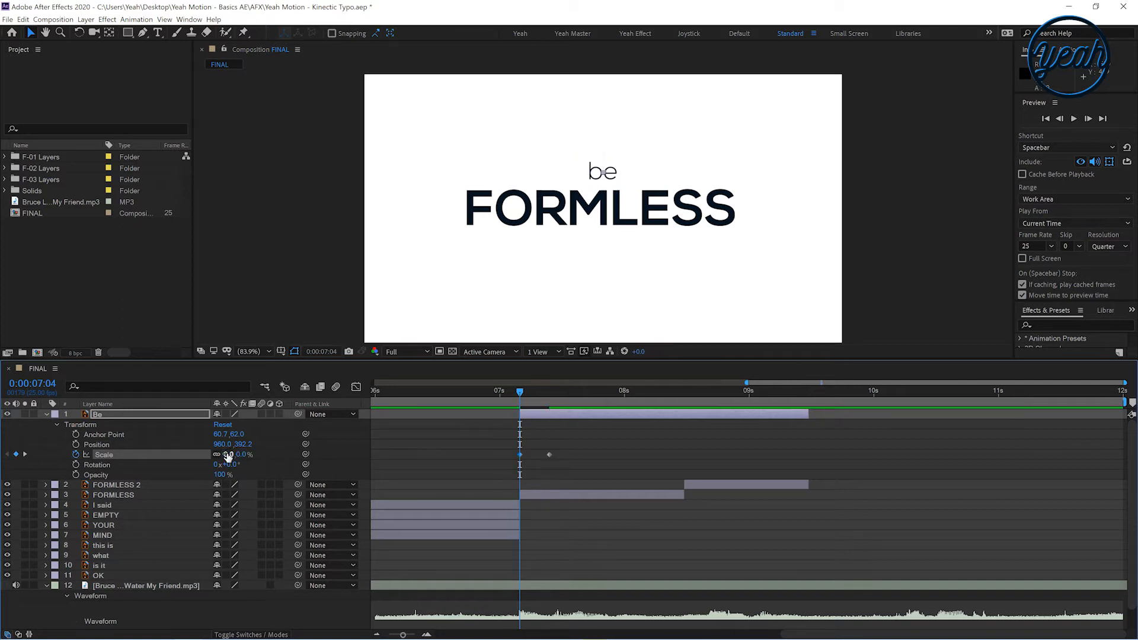
click(552, 464)
key(space)
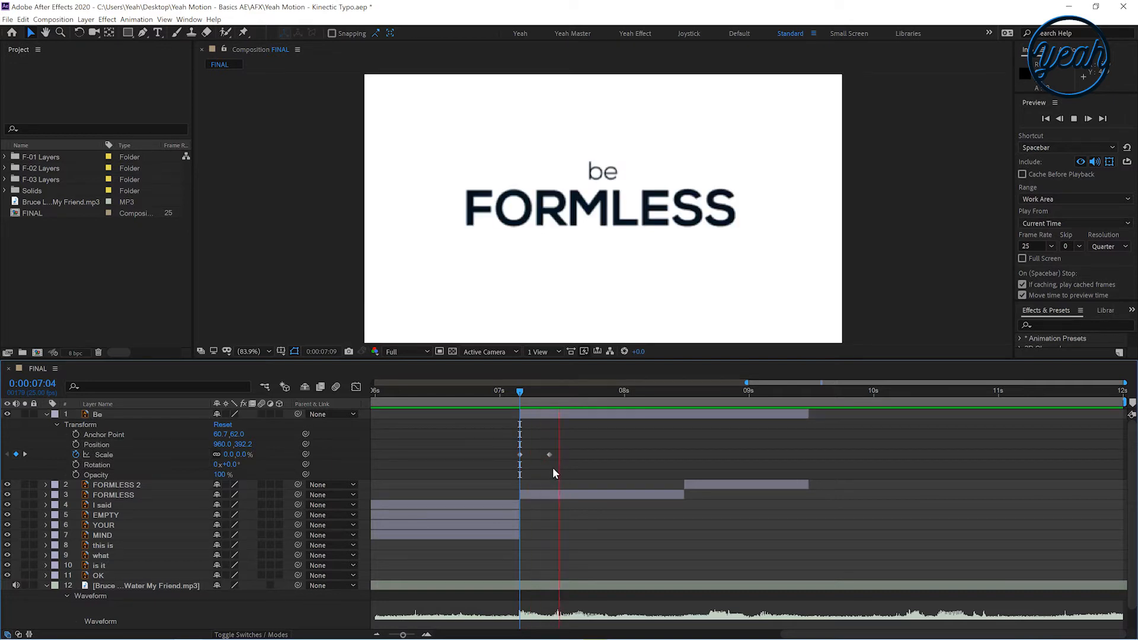
key(space)
Shift the first FORMLESS segment to start around 0:00:07:11, after the be scale-up
mouse_move(536, 391)
mouse_down()
mouse_move(555, 390)
mouse_move(539, 400)
mouse_move(554, 402)
mouse_up()
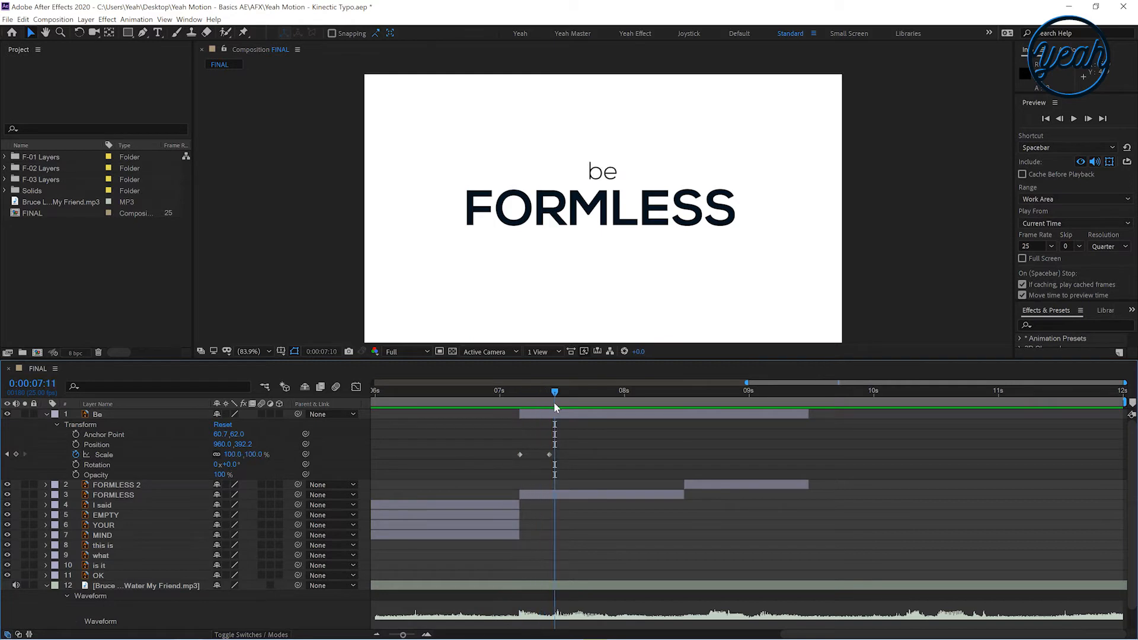
drag(520, 495, 556, 498)
click(554, 435)
mouse_move(546, 400)
mouse_down()
mouse_move(517, 399)
mouse_move(582, 415)
mouse_move(560, 393)
mouse_up()
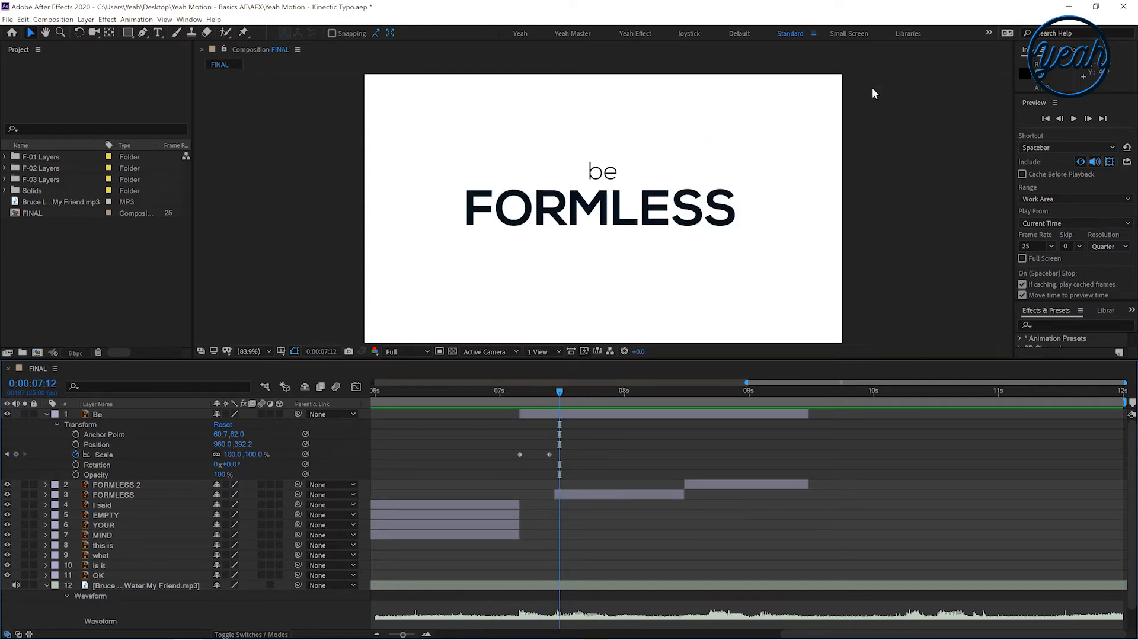
Create a new FORMLESS text layer with the Type tool and place it below the be layer
click(162, 35)
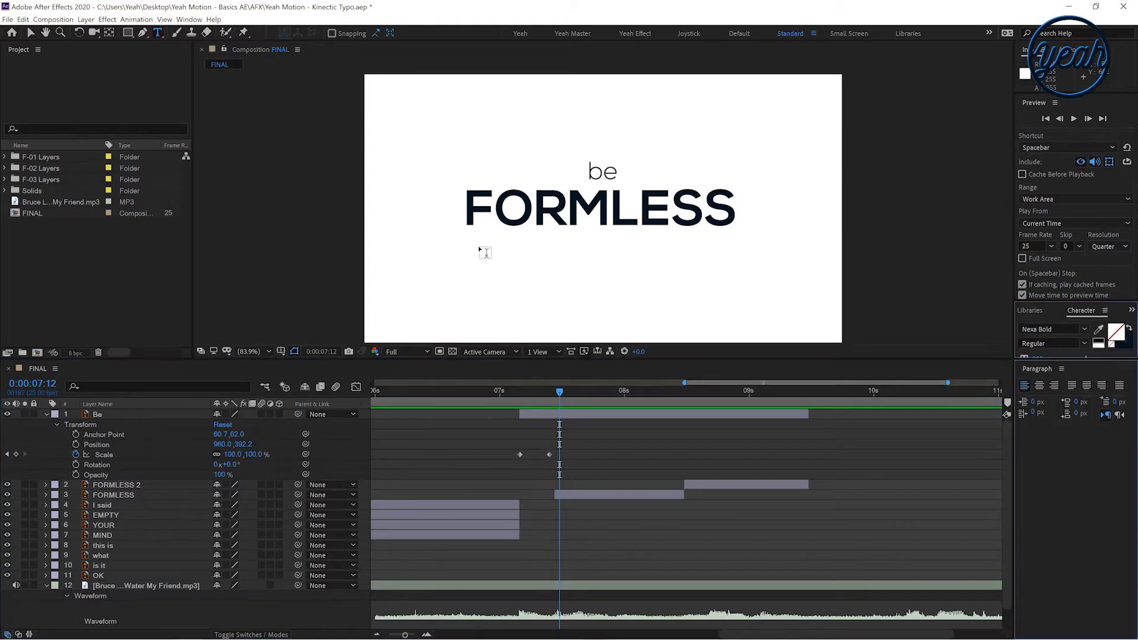
click(485, 251)
text(FORMLESS)
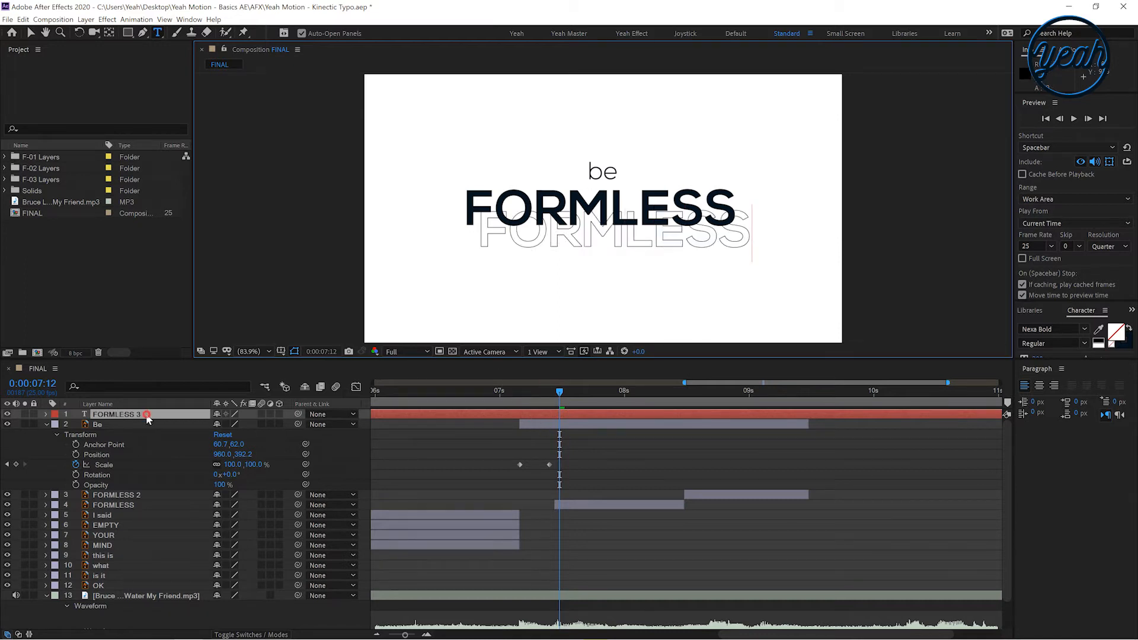
drag(118, 414, 144, 464)
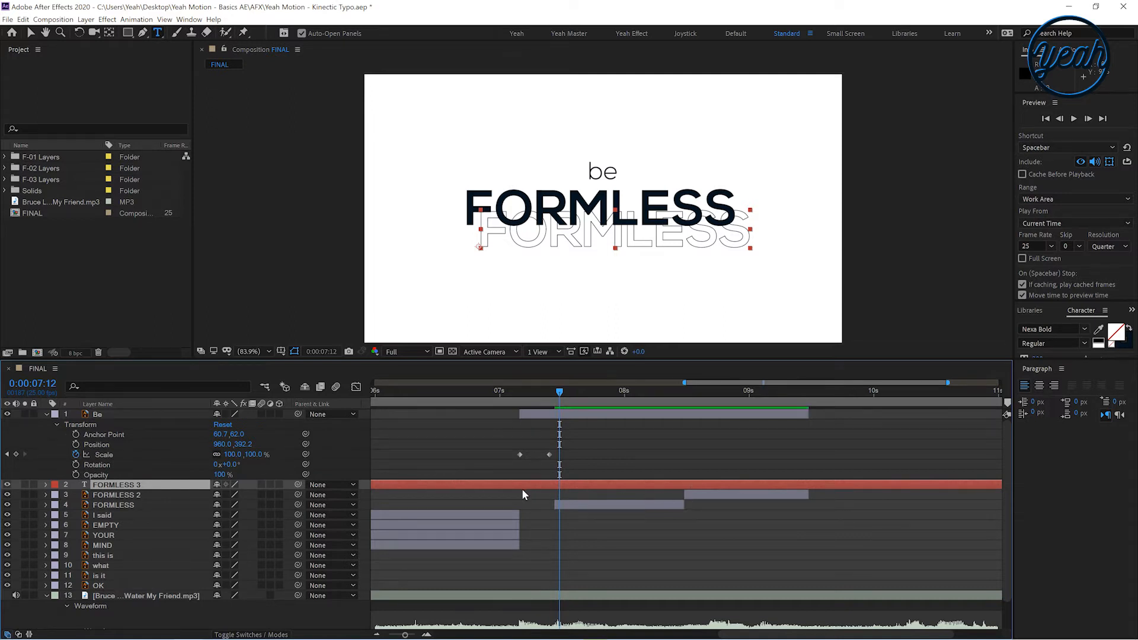
Swap the new text's fill and stroke and align it over the original FORMLESS word
drag(1047, 301, 1046, 126)
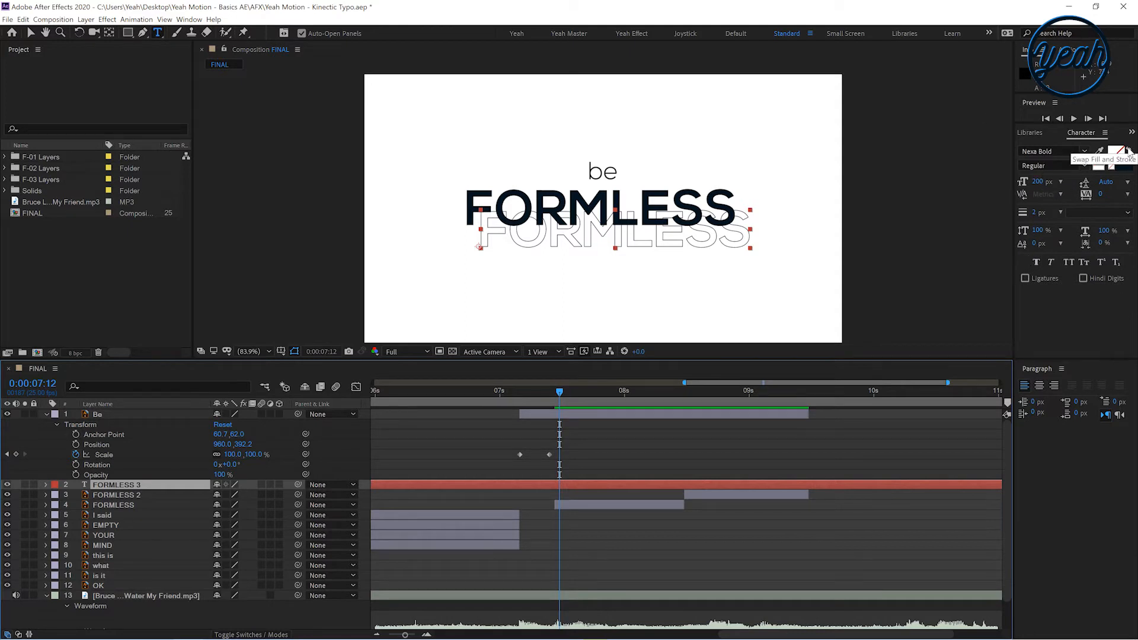
click(1129, 152)
key(v)
drag(556, 229, 540, 212)
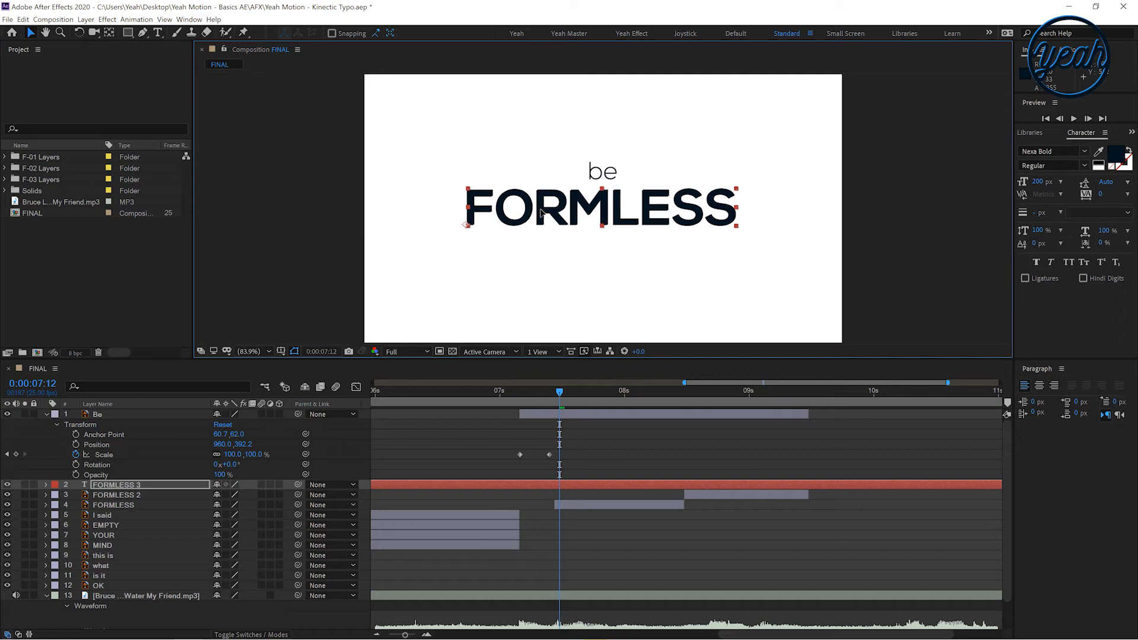
Delete the first old FORMLESS segment and trim the new FORMLESS text to start at 0:00:07:12
click(559, 504)
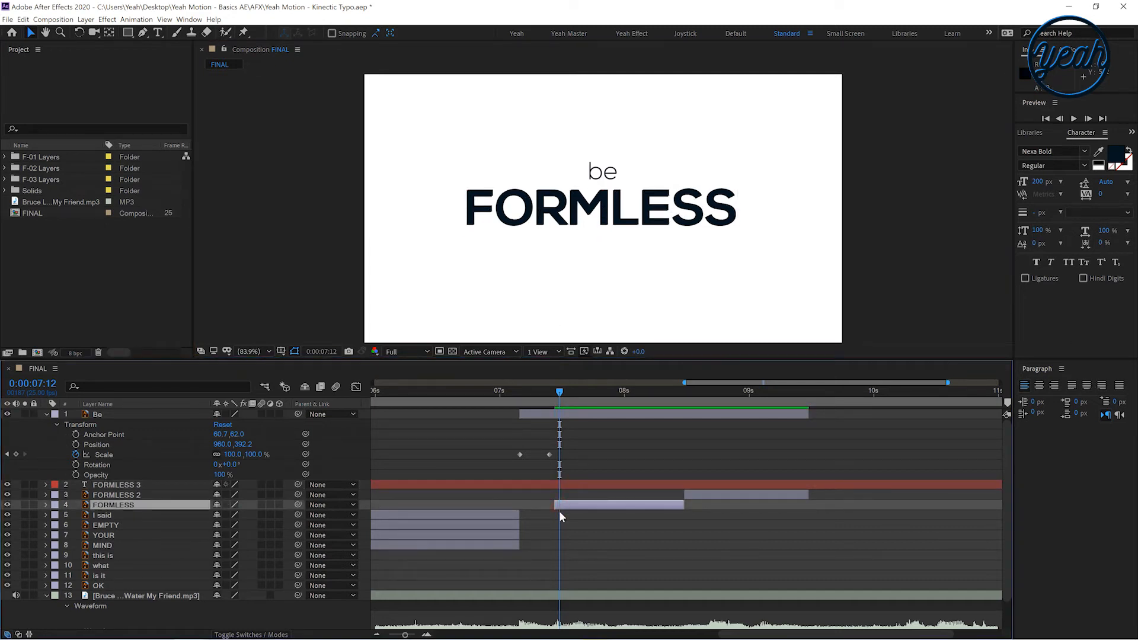
key(Delete)
click(556, 483)
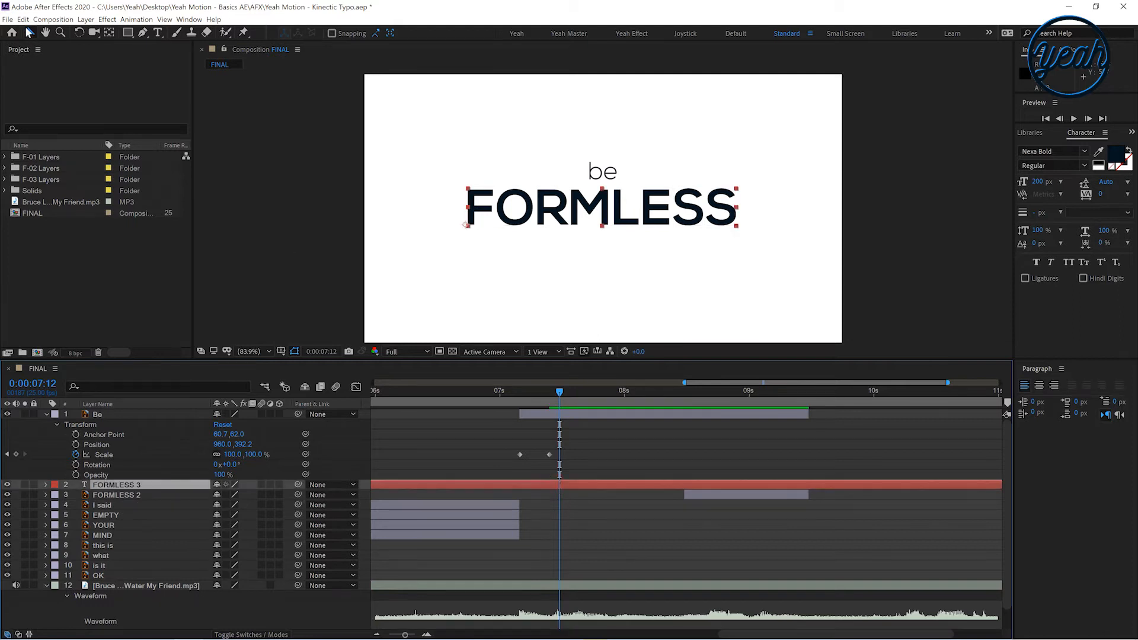
click(23, 19)
click(63, 158)
click(527, 495)
key(Delete)
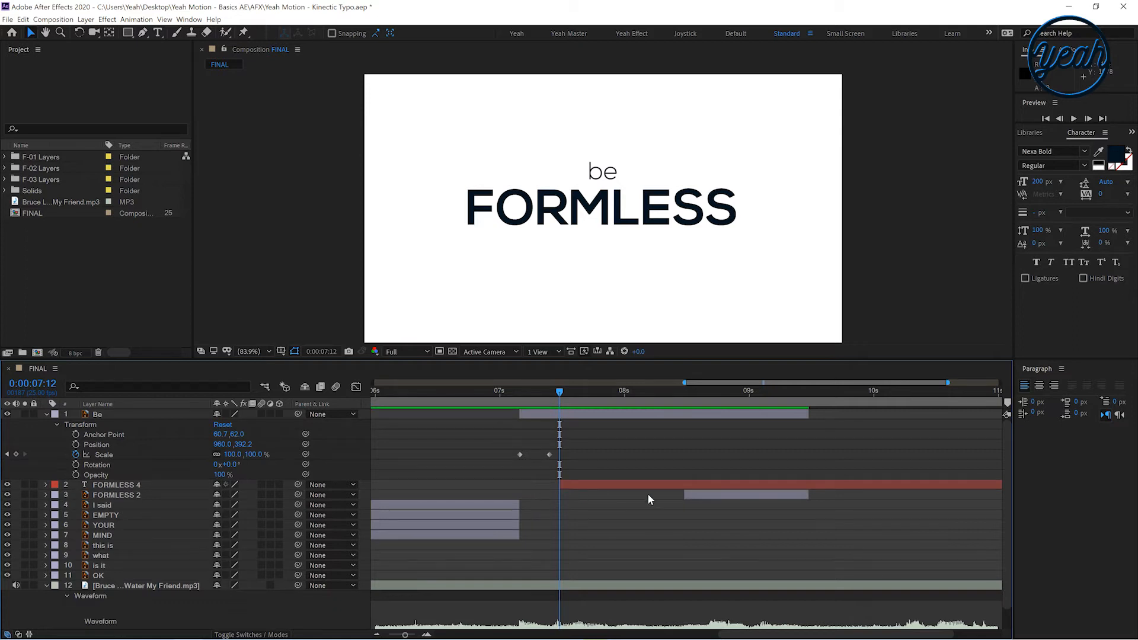
Split the new FORMLESS text at 0:00:08:12 and delete the remaining old FORMLESS segment
drag(671, 387, 684, 388)
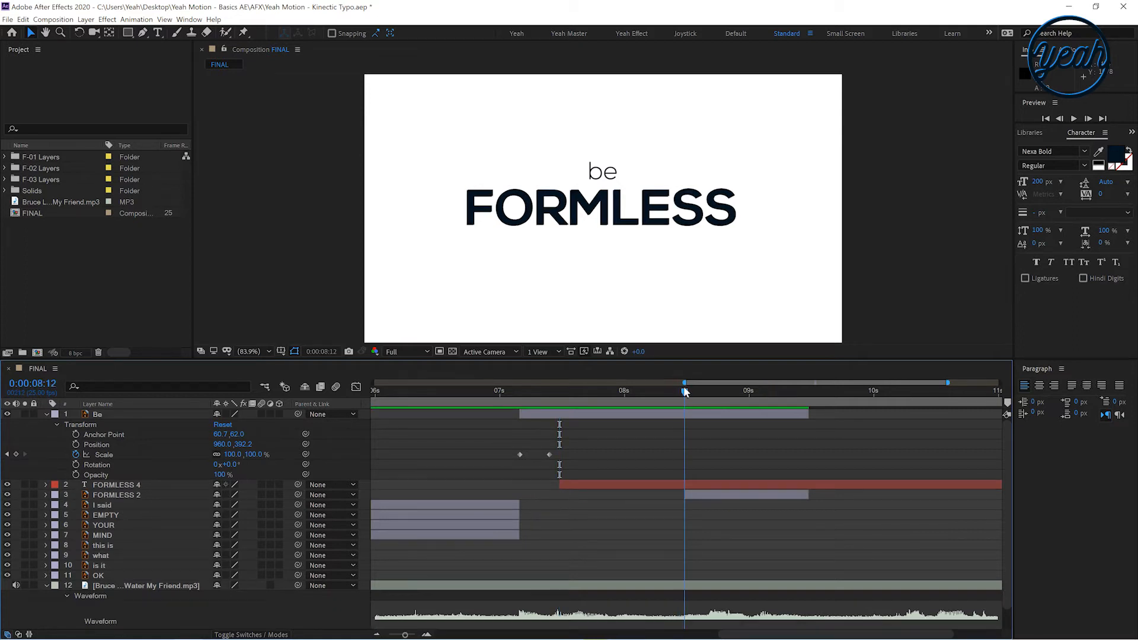
click(674, 485)
click(24, 20)
click(74, 158)
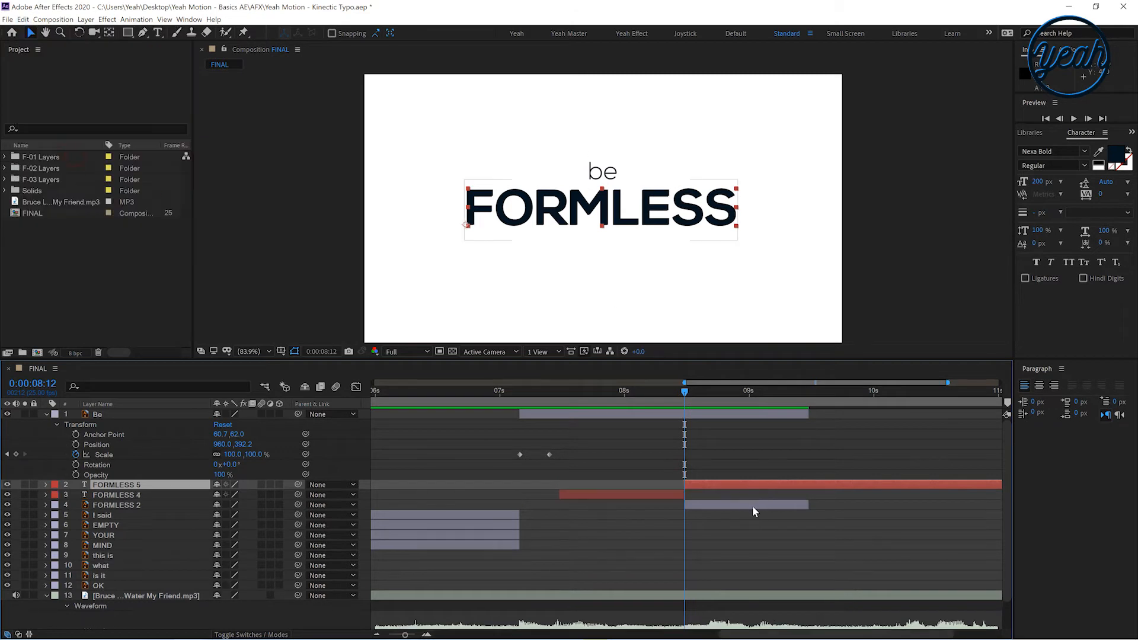
click(751, 503)
key(Delete)
Split the FORMLESS text and audio layers at 0:00:09:12 and delete the parts after that point
click(809, 391)
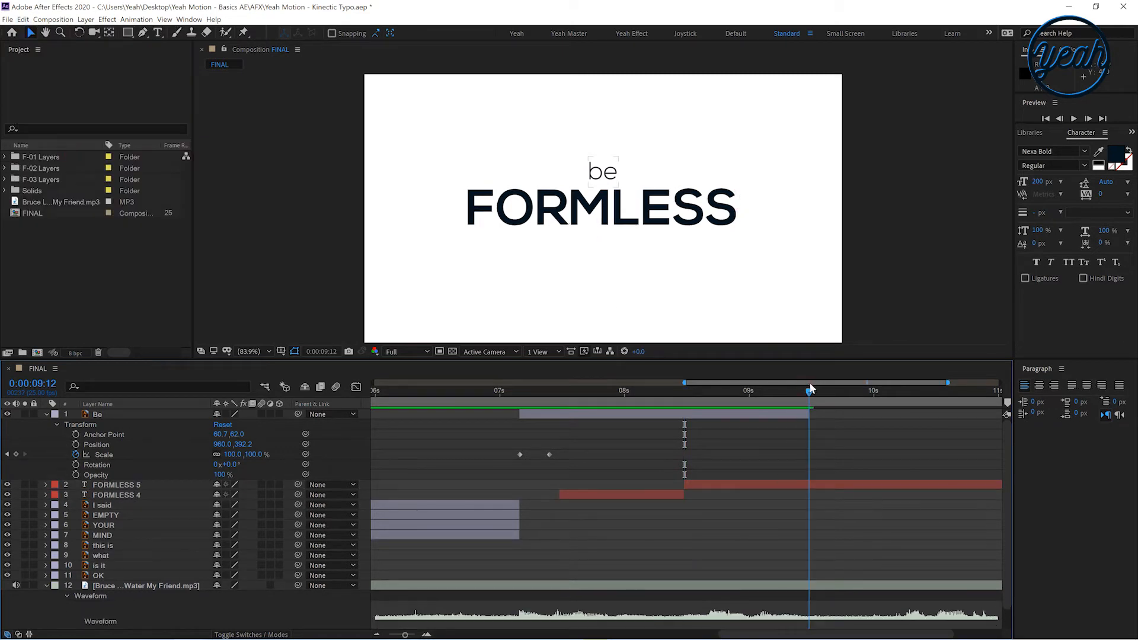
click(23, 19)
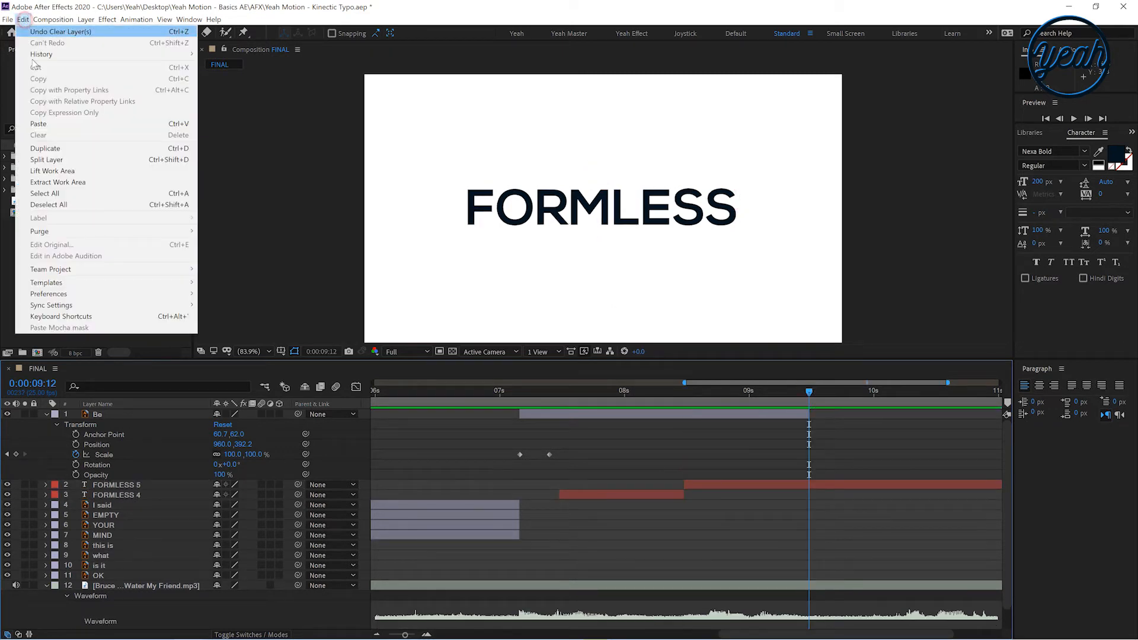
click(71, 160)
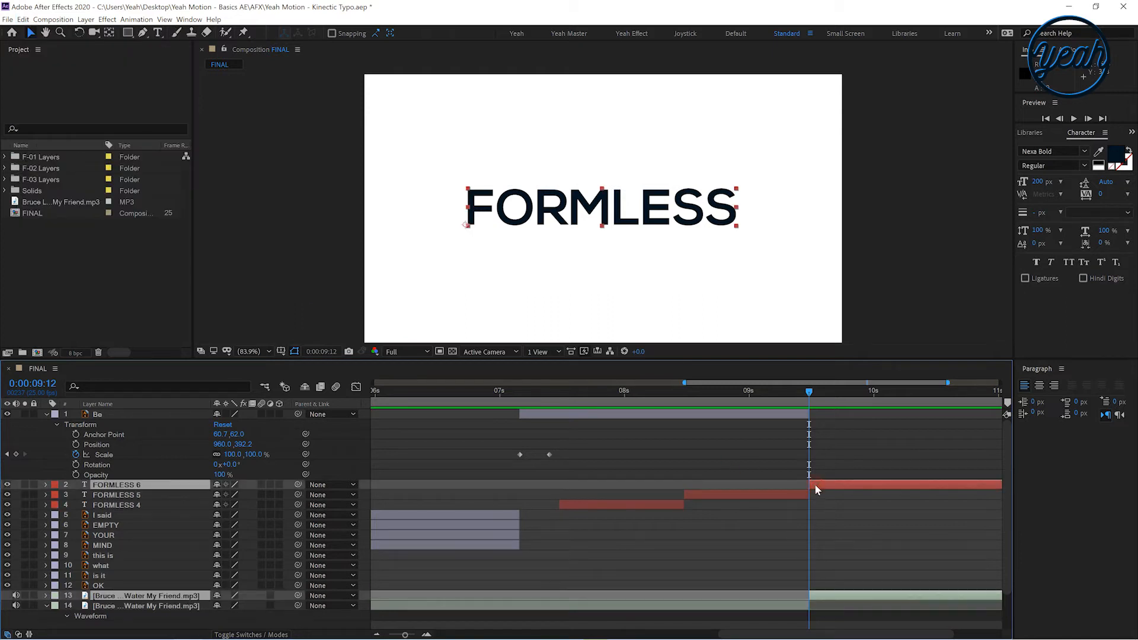
key(Delete)
Retype the second FORMLESS text layer at 0:00:08:19 as SHAPELESS
click(720, 393)
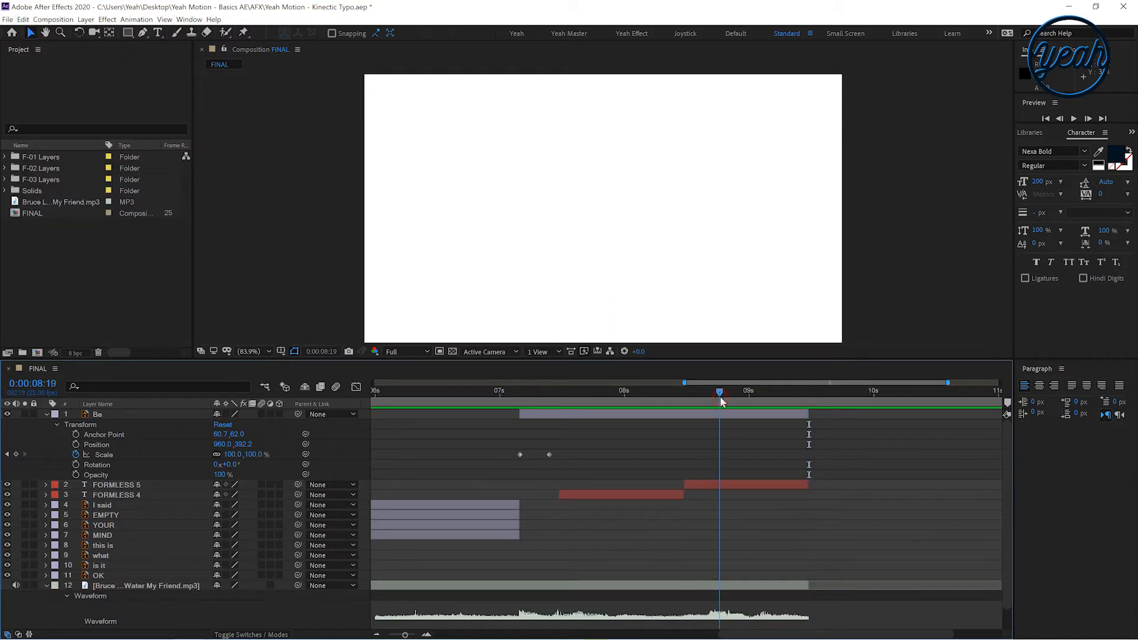
double_click(723, 481)
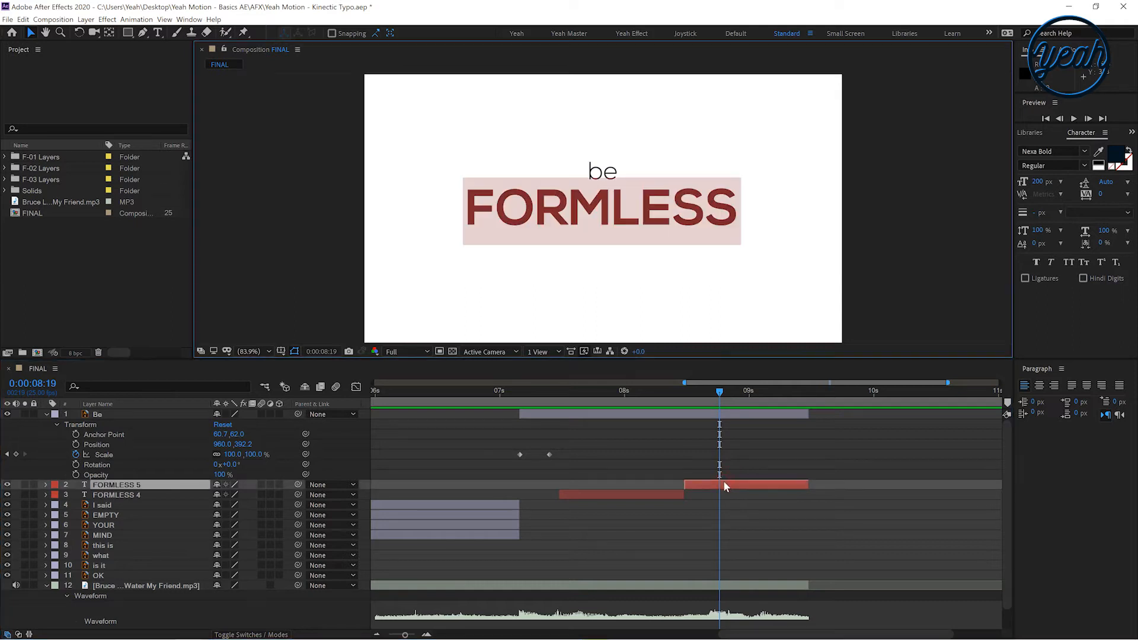
text(SHAP)
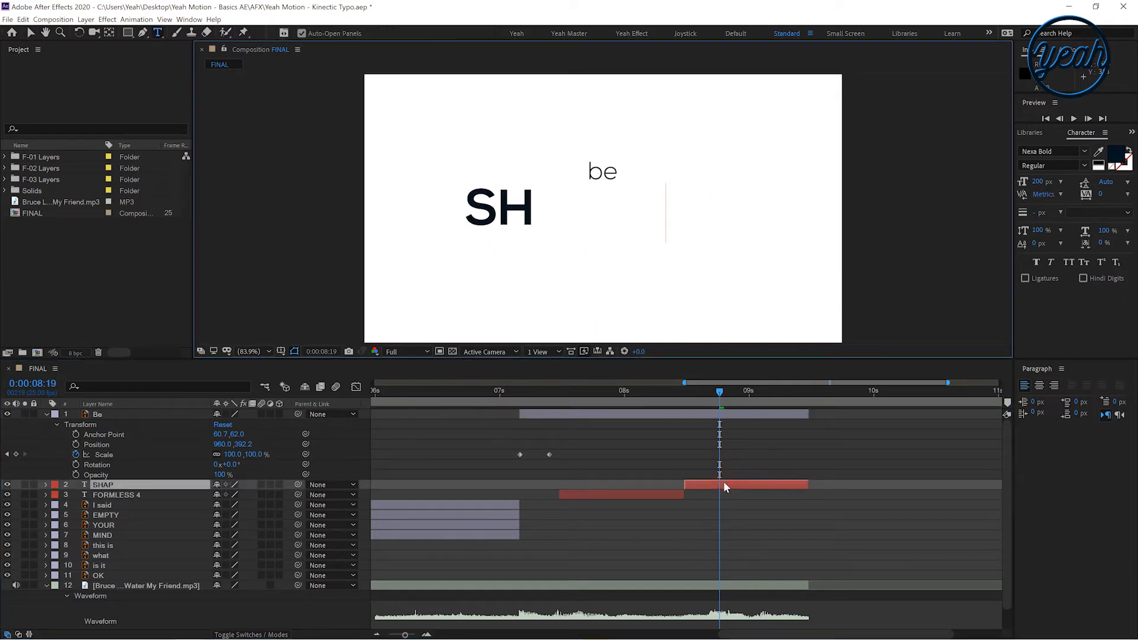
text(ELESS)
click(718, 483)
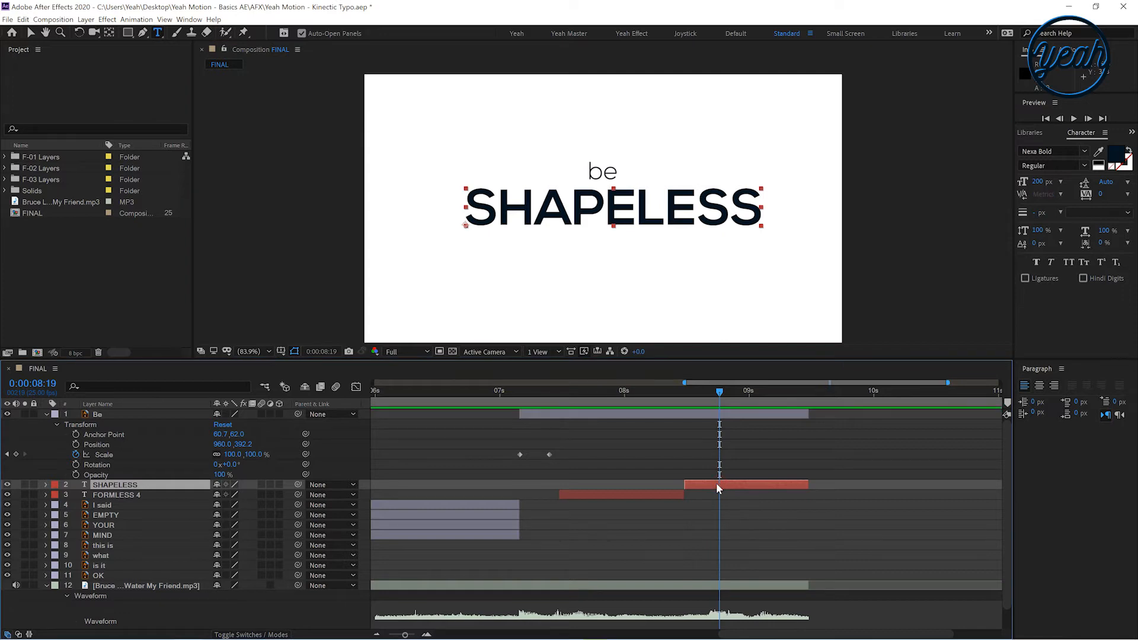
Center-align the paragraph of the SHAPELESS and FORMLESS 4 layers and center them horizontally in the composition
key(v)
drag(637, 391, 729, 419)
shift+click(659, 493)
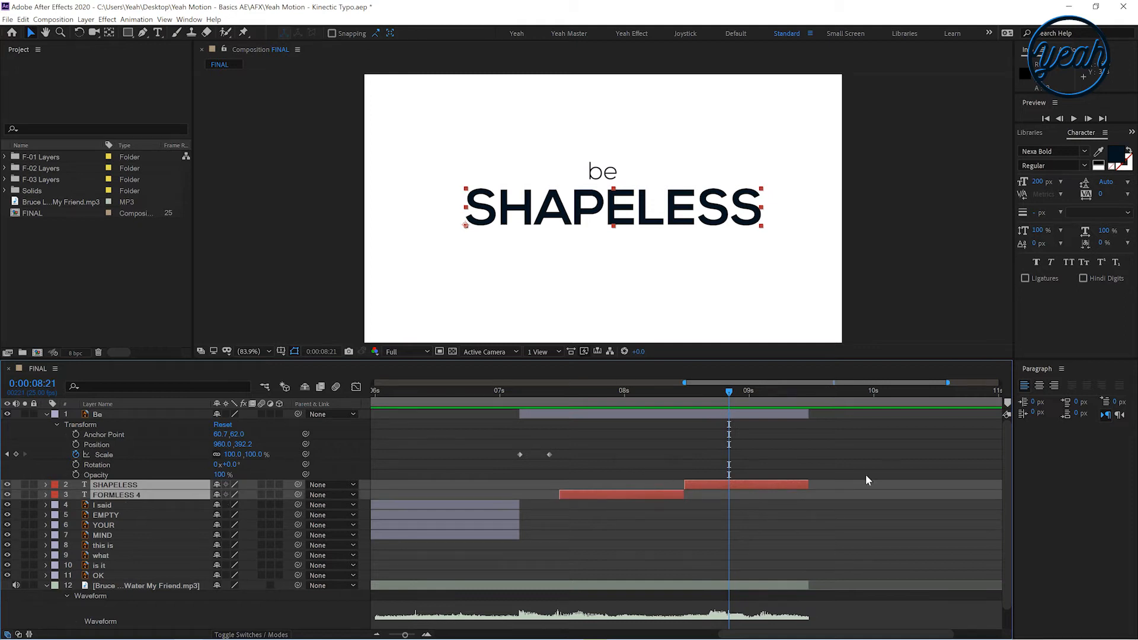
click(1040, 385)
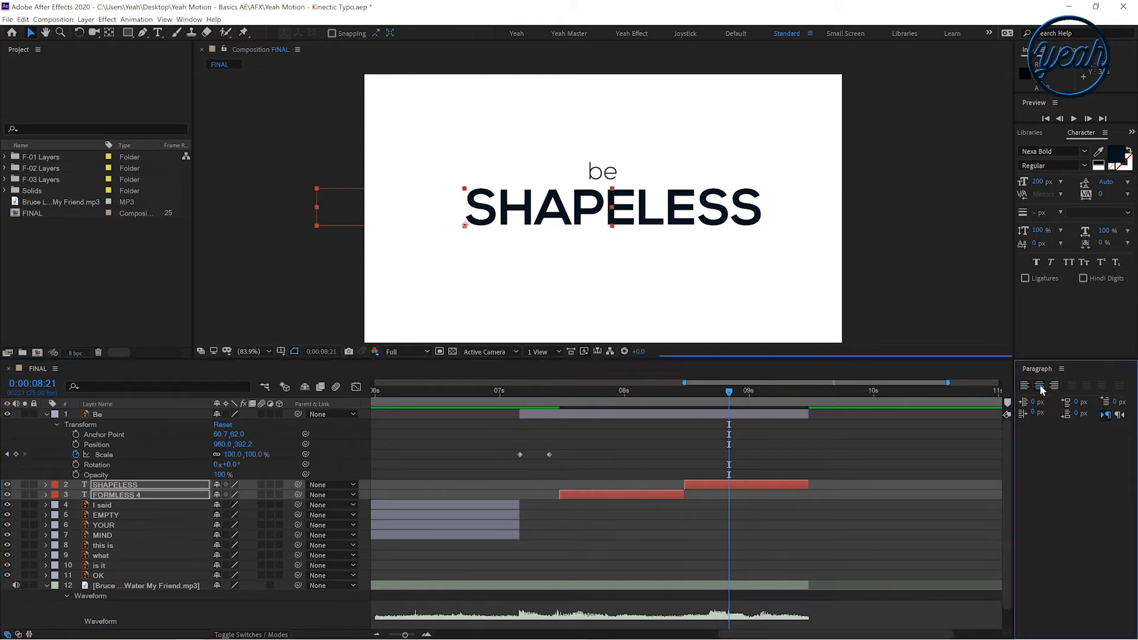
click(183, 21)
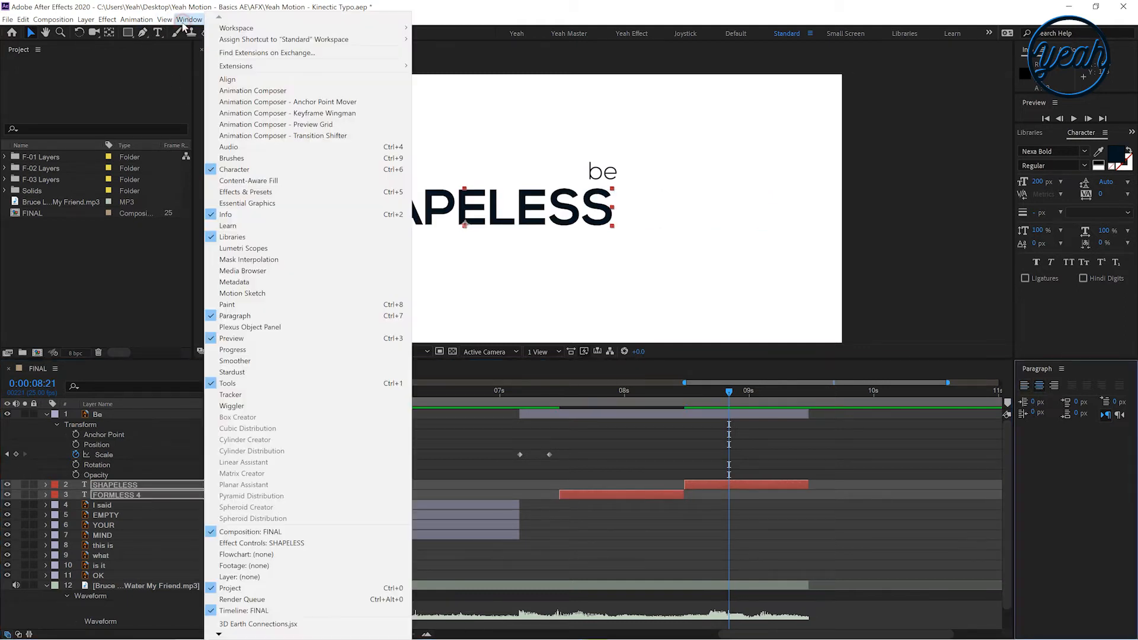
click(221, 80)
click(1079, 384)
click(1086, 404)
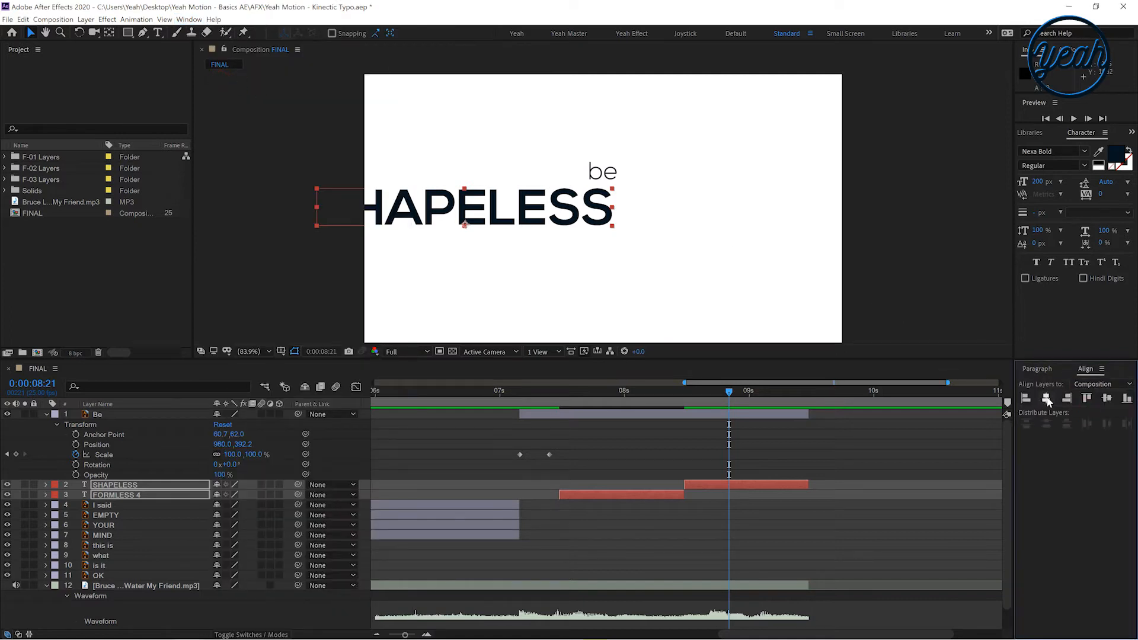
click(1048, 400)
Apply the first 3D Text animation preset (3D Basic … Cascade) to the FORMLESS 4 layer at 0:00:07:21
click(584, 182)
click(626, 467)
drag(517, 394, 604, 406)
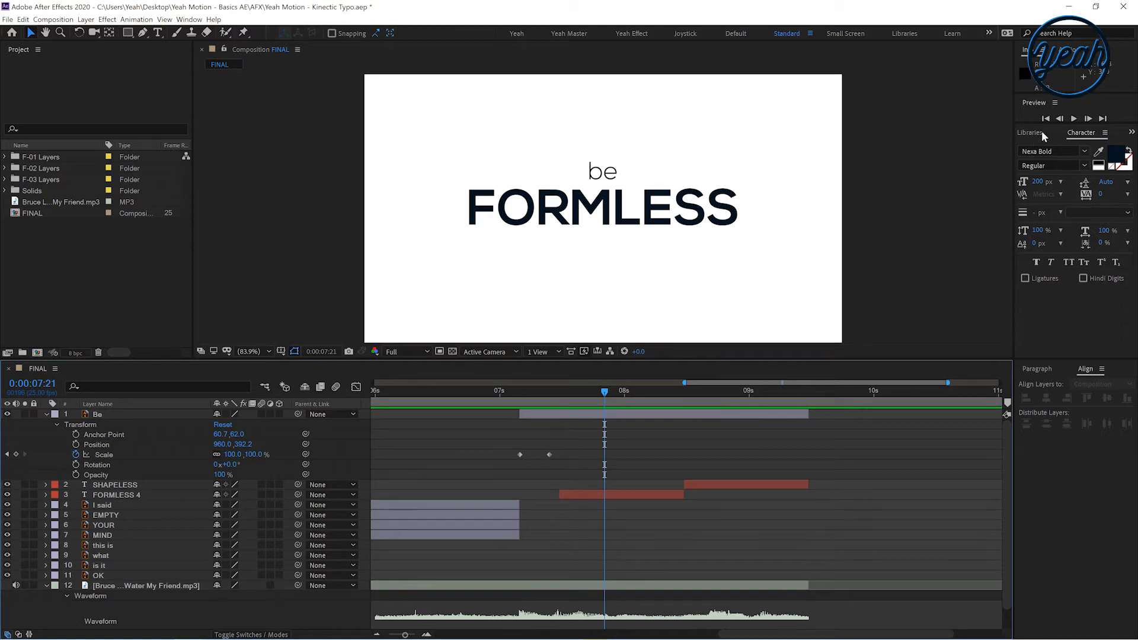
click(1129, 134)
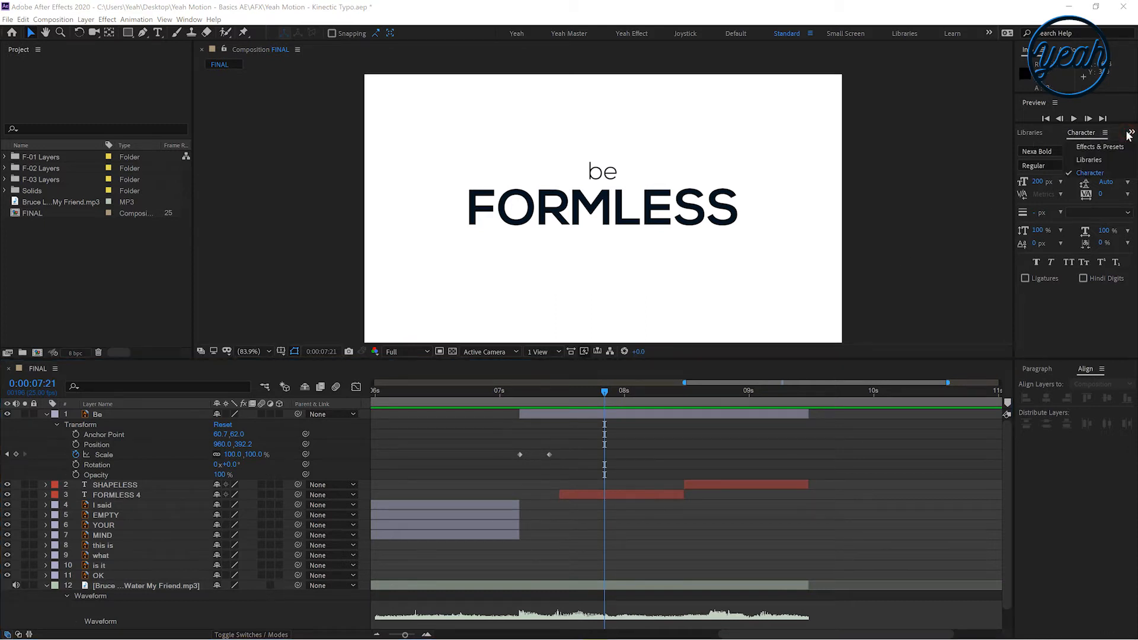
click(1095, 147)
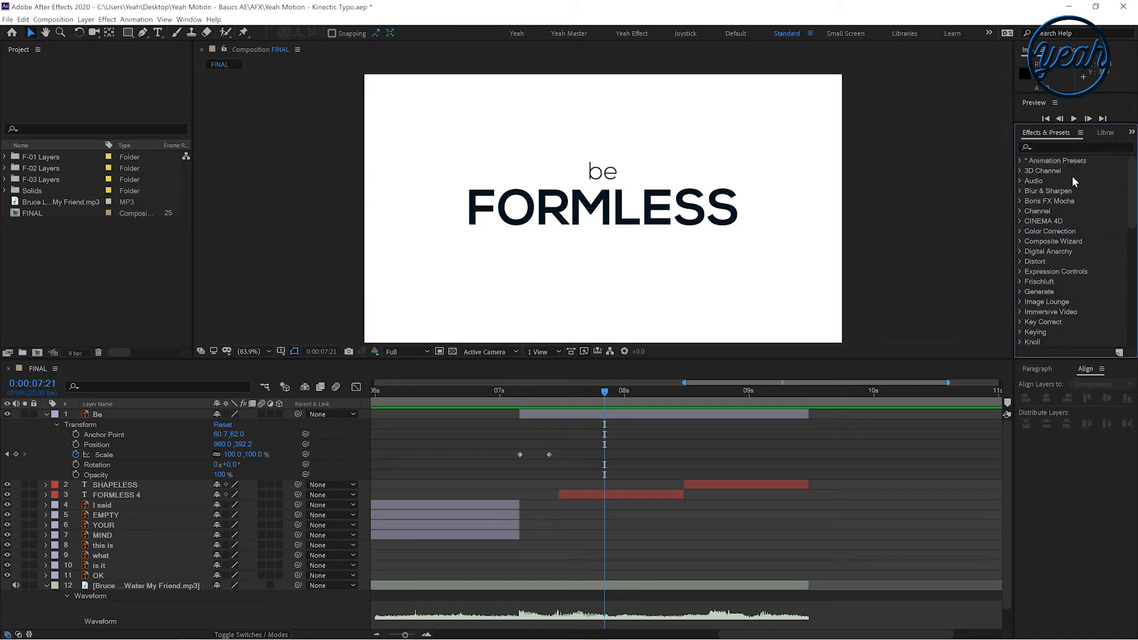
click(1020, 161)
scroll(1090, 256, down, 2)
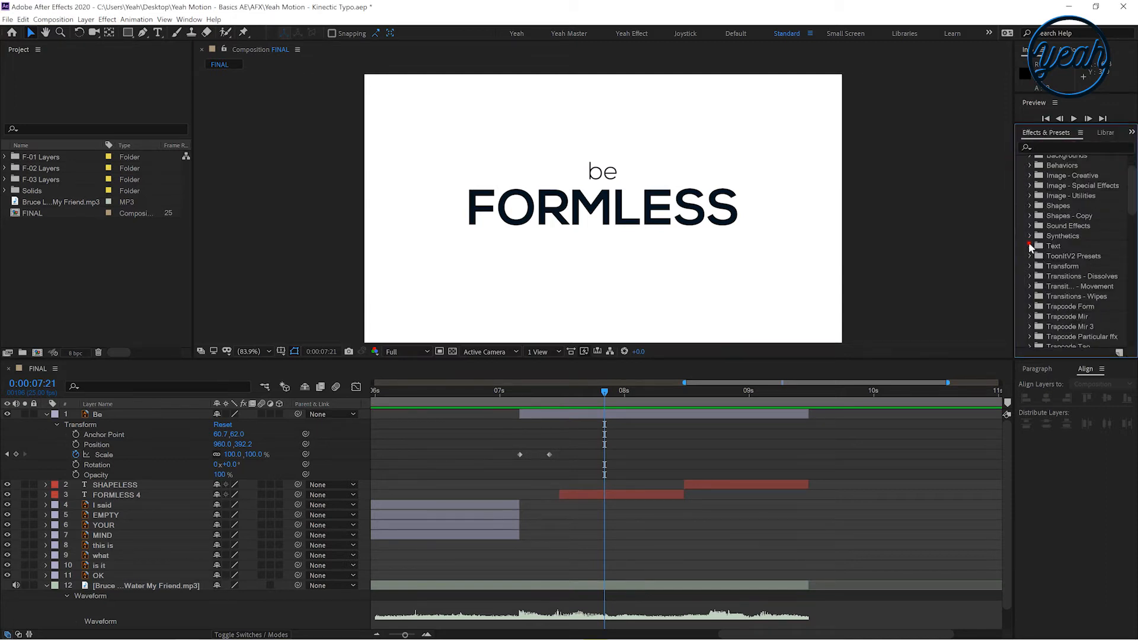
click(1030, 242)
click(1039, 181)
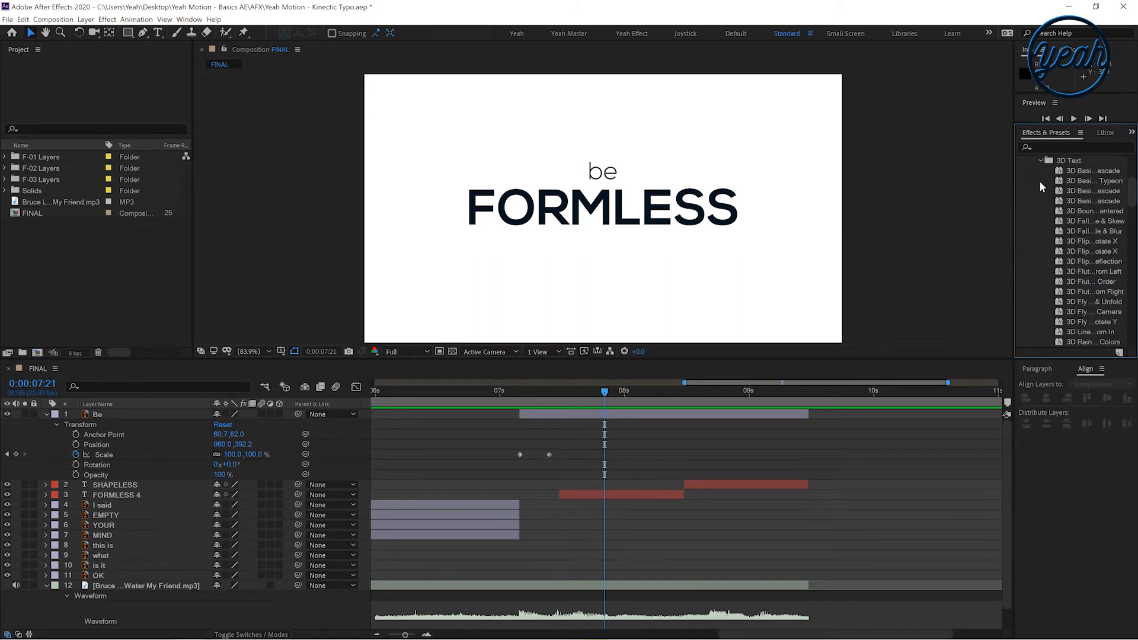
drag(1073, 173, 625, 496)
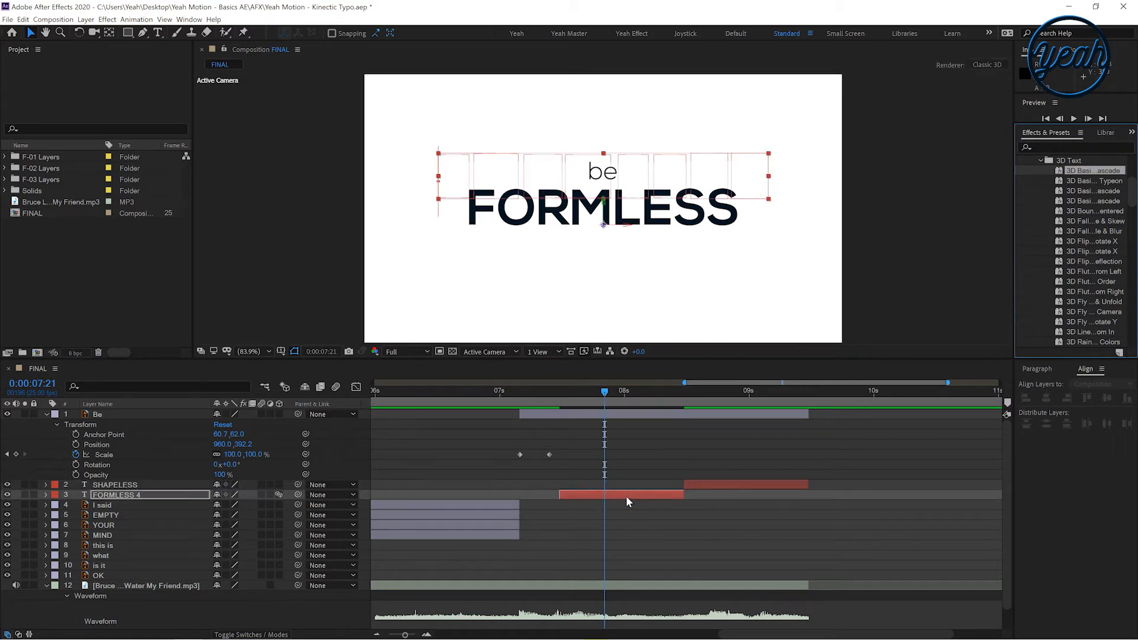
Preview the cascade animation and inspect the SHAPELESS layer's text and More Options properties
drag(544, 391, 508, 392)
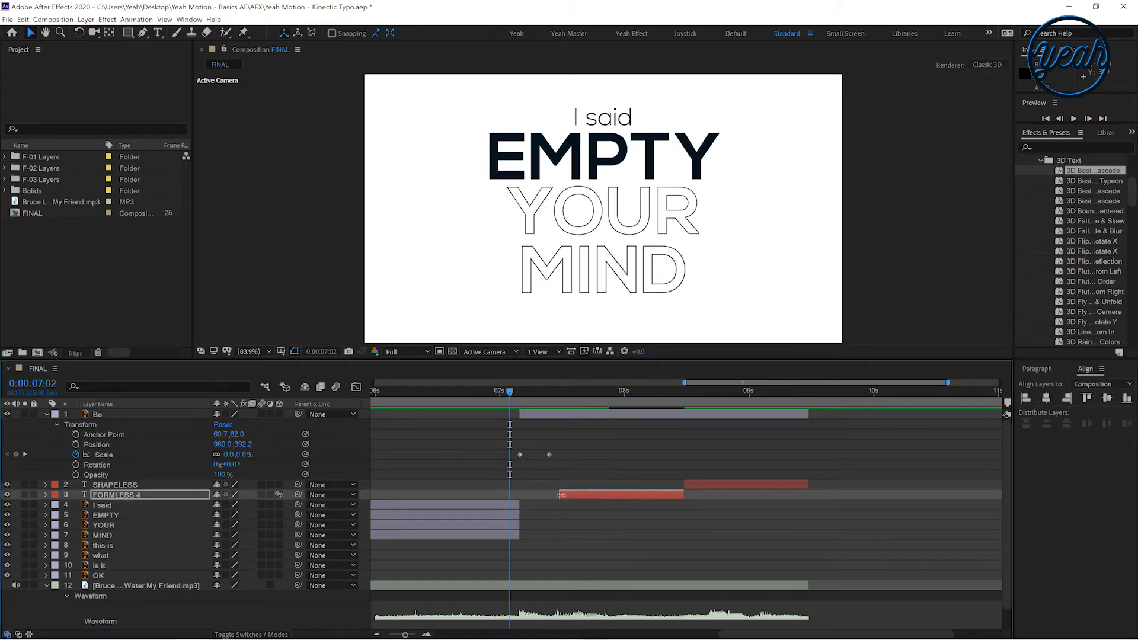
key(space)
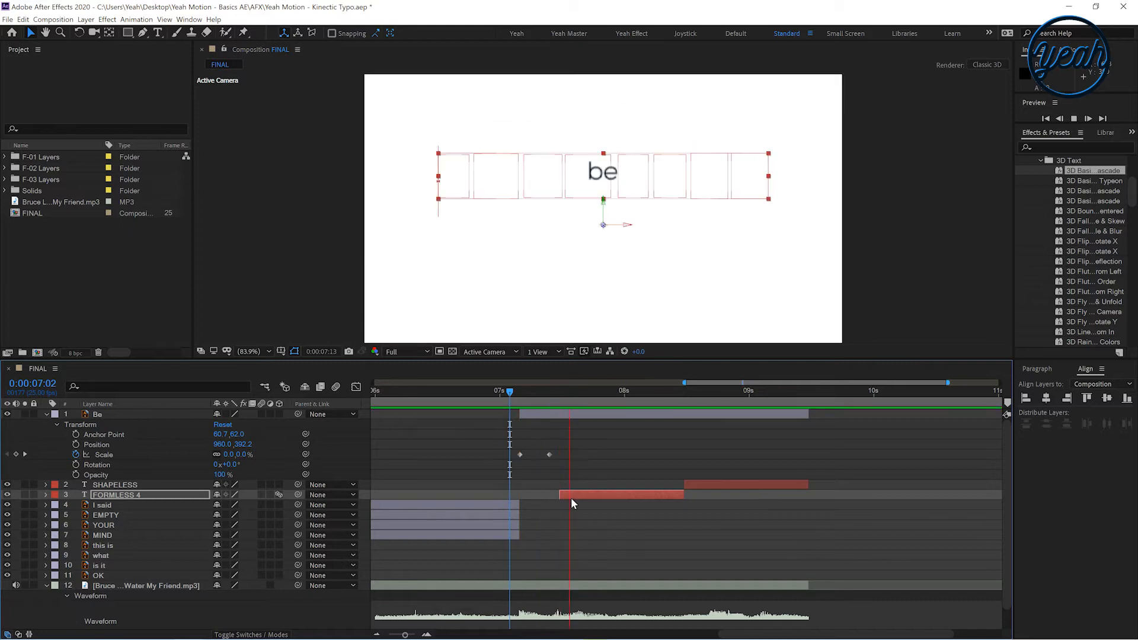
click(544, 392)
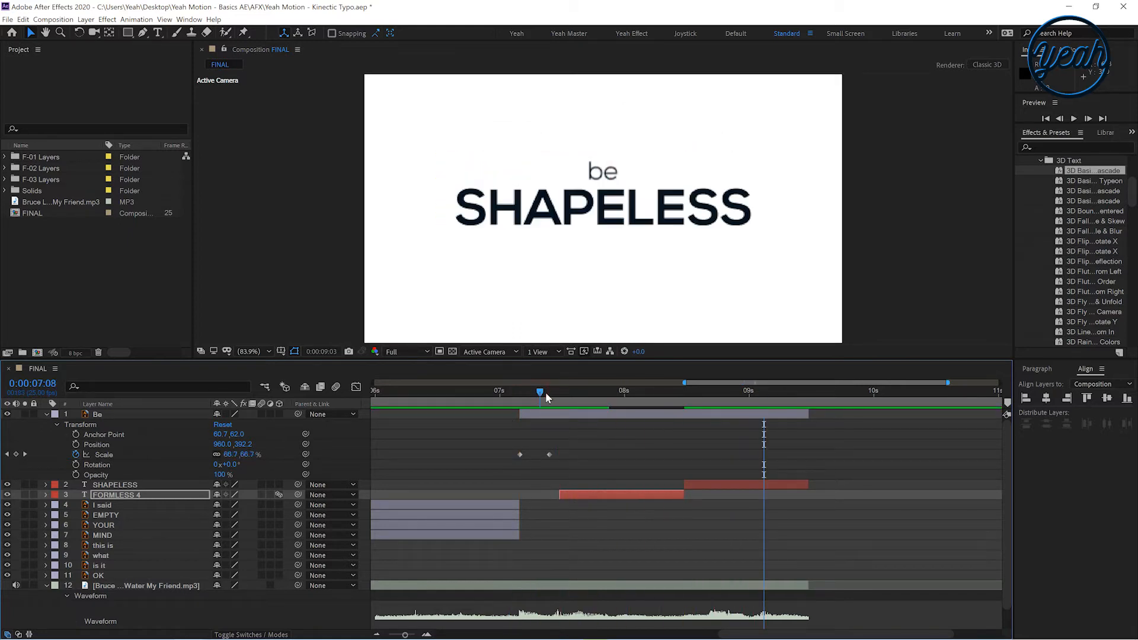
click(45, 484)
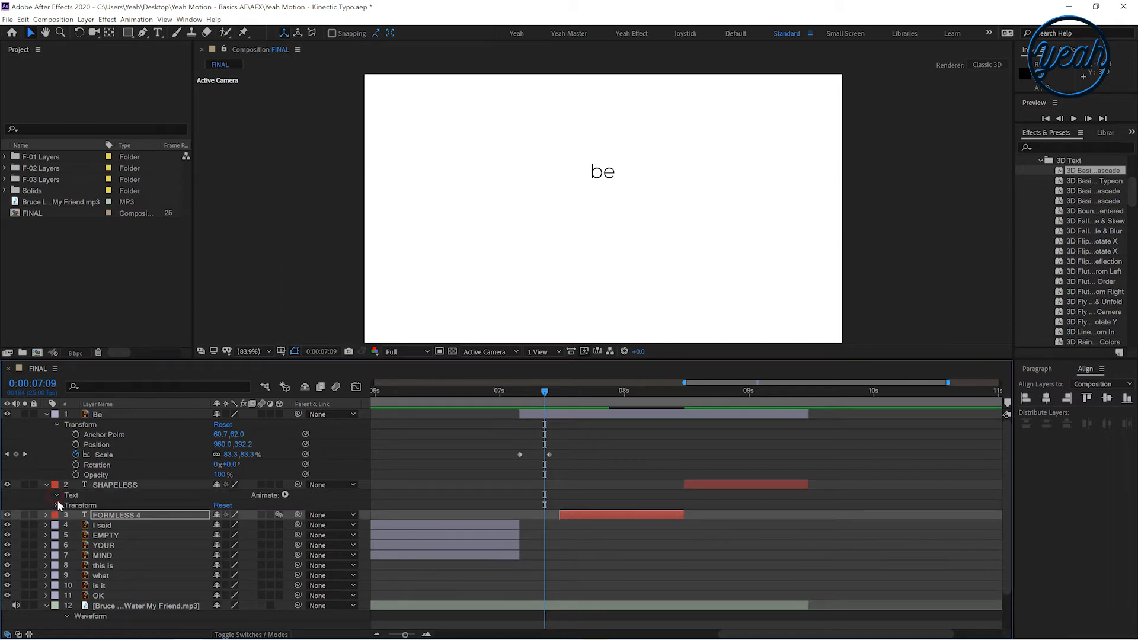
click(56, 496)
click(65, 525)
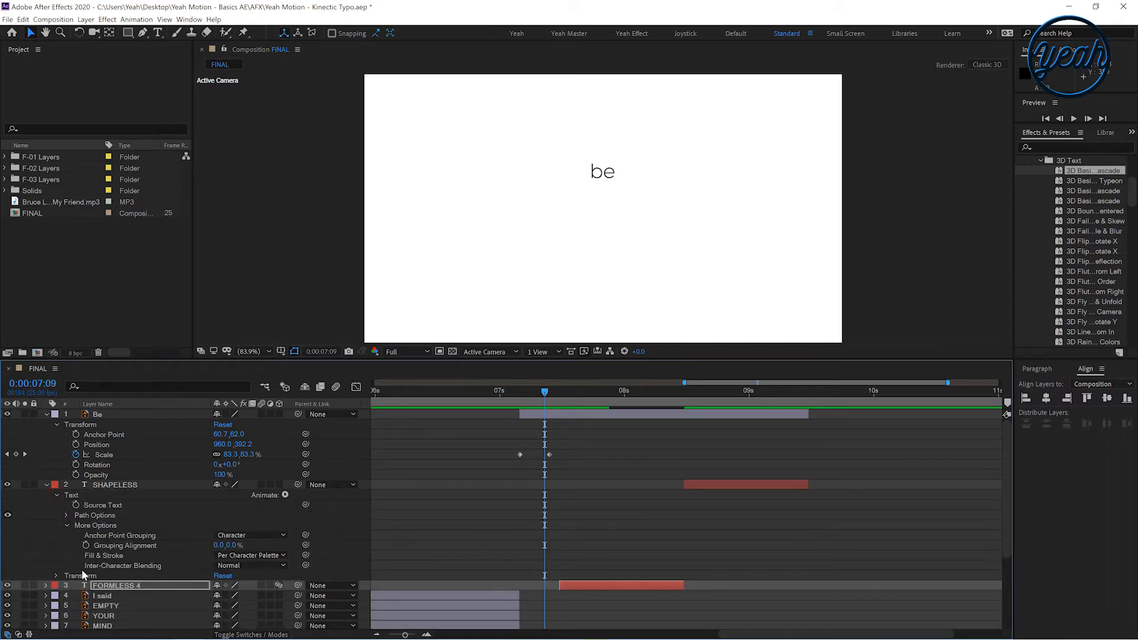
click(36, 539)
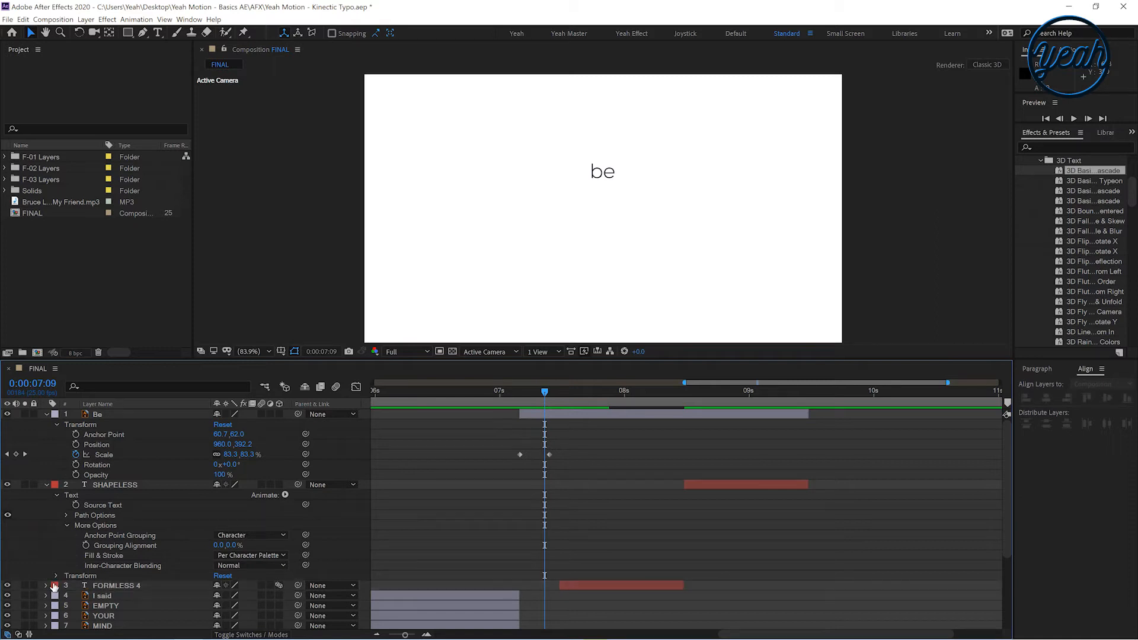
click(47, 485)
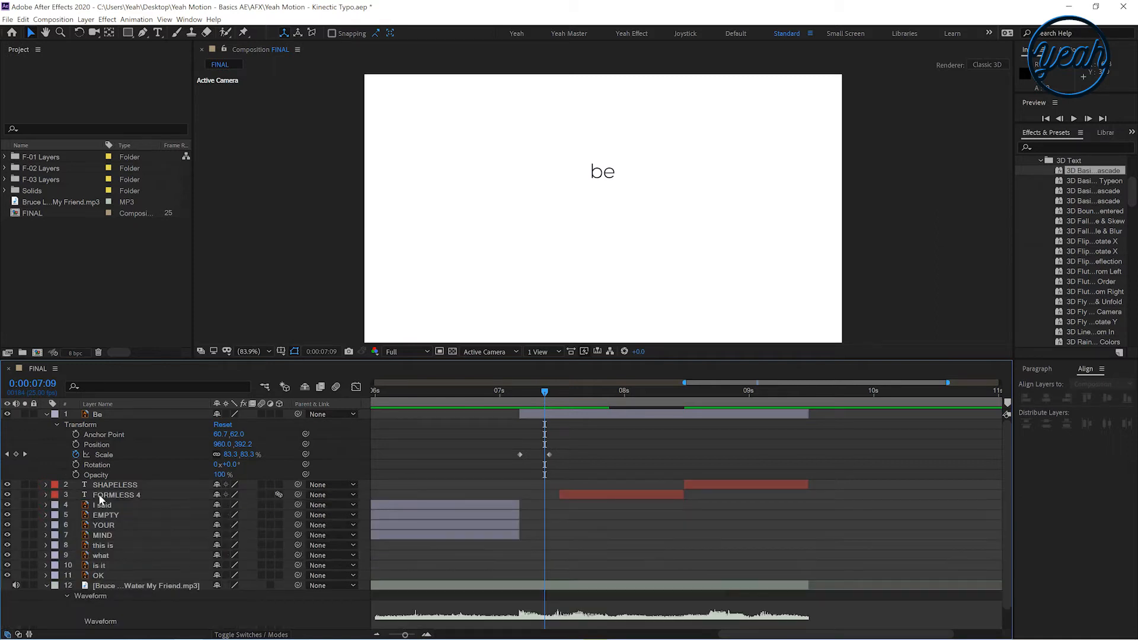
Move the FORMLESS 4 Offset keyframes to the layer's start at 0:00:07:12 and bring them closer together
click(99, 495)
key(u)
drag(888, 514, 570, 554)
drag(604, 515, 559, 515)
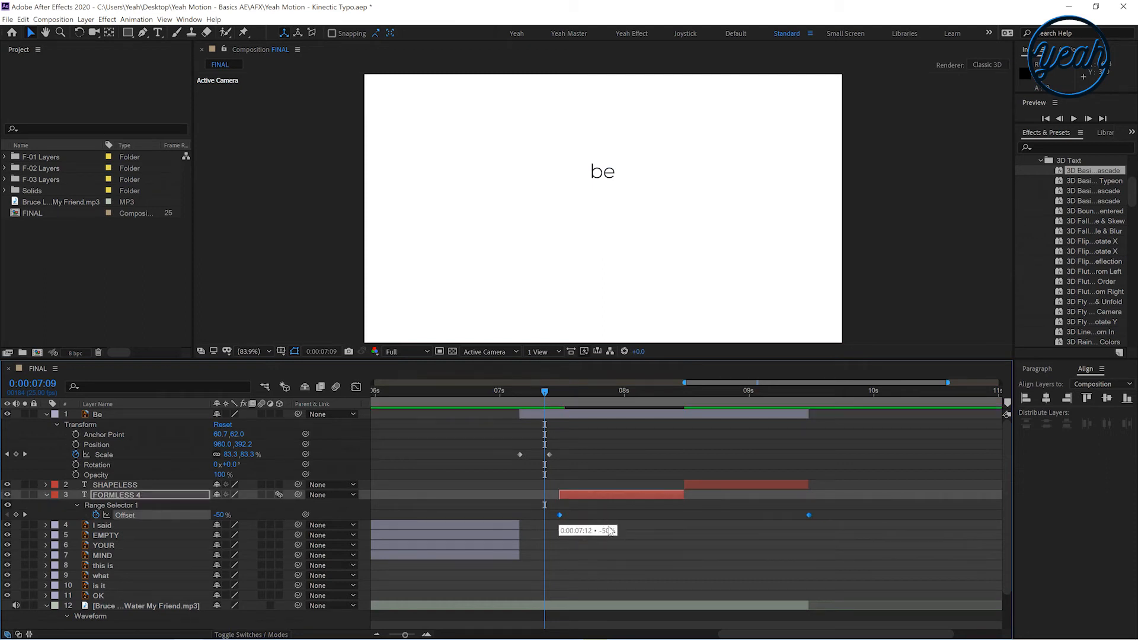
click(795, 518)
drag(809, 515, 554, 497)
click(514, 391)
key(space)
drag(514, 392, 625, 431)
Apply Easy Ease to the Be Scale and FORMLESS 4 Offset keyframes, and extend FORMLESS 4 to 0:00:08:12
drag(619, 550, 494, 444)
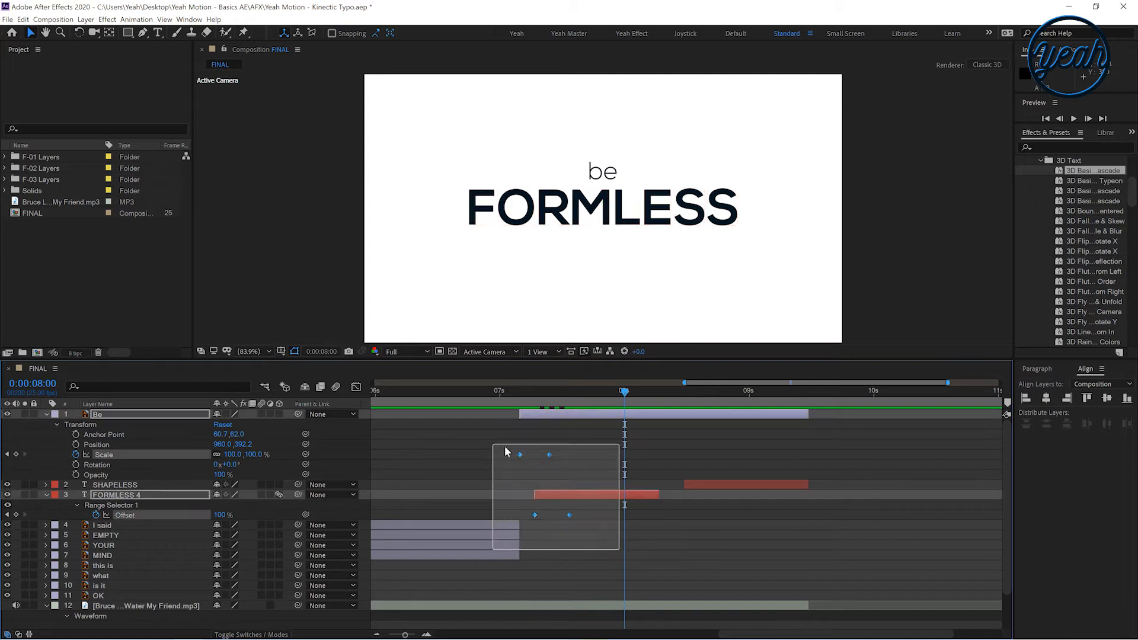
right_click(550, 455)
mouse_move(610, 577)
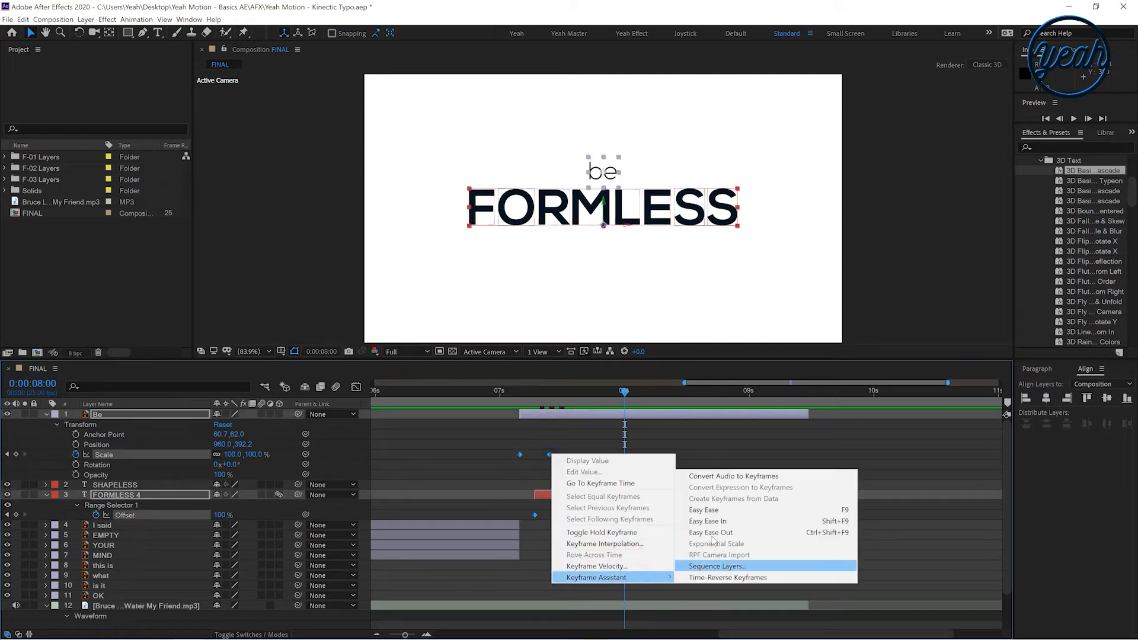
click(706, 510)
click(682, 498)
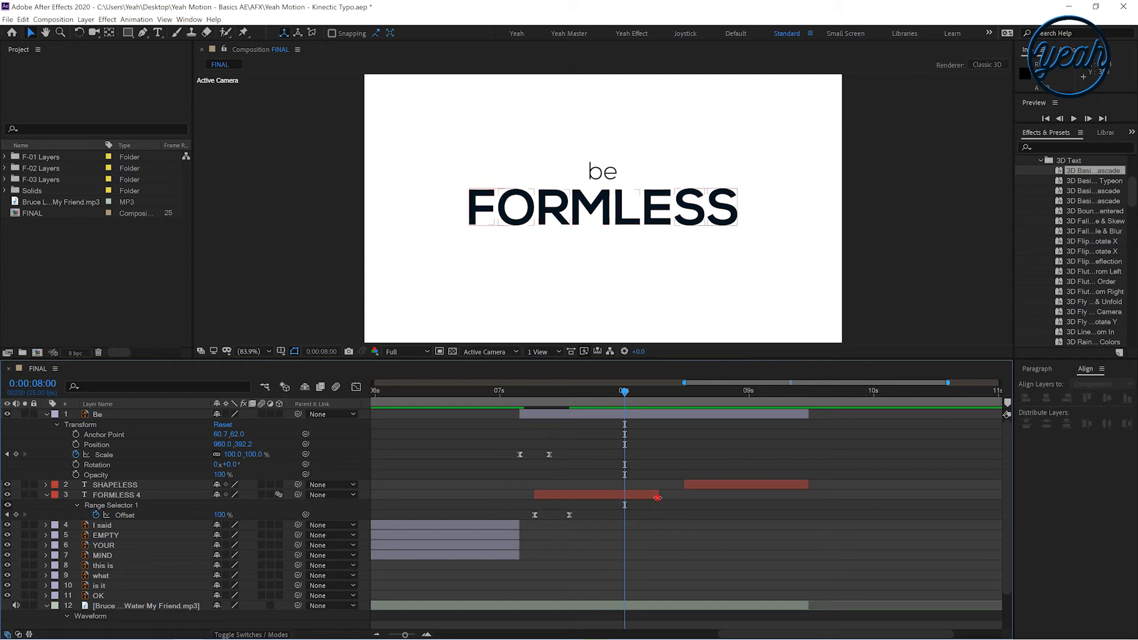
drag(658, 498, 684, 497)
Apply the same 3D Basic … Cascade preset to the SHAPELESS layer at 0:00:08:12
drag(614, 392, 684, 414)
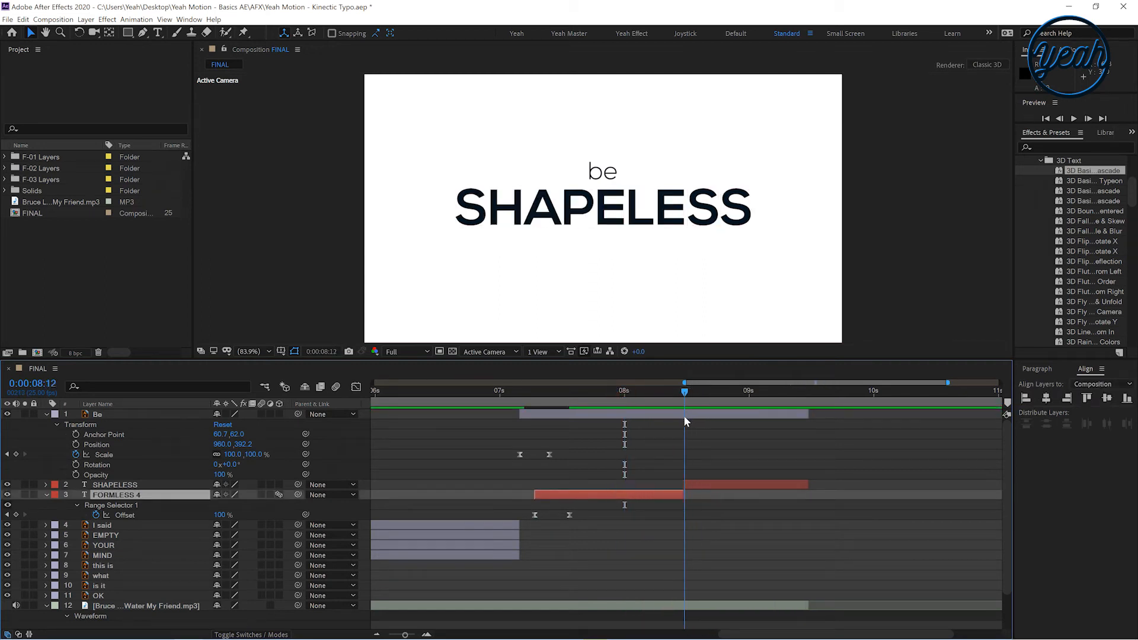
click(697, 485)
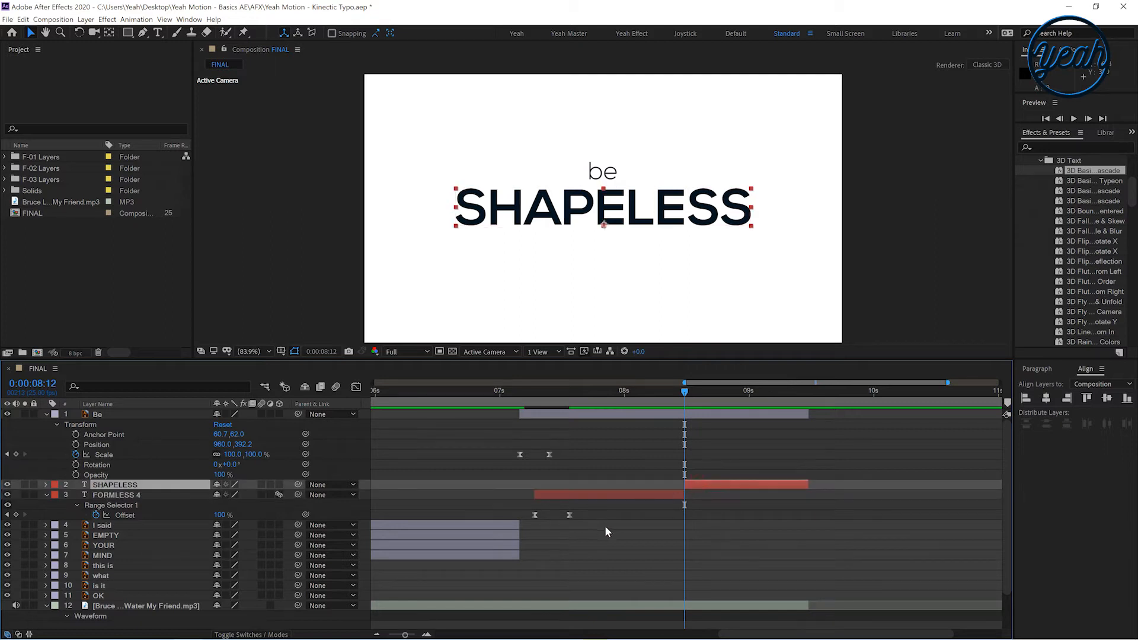
drag(1076, 169, 725, 487)
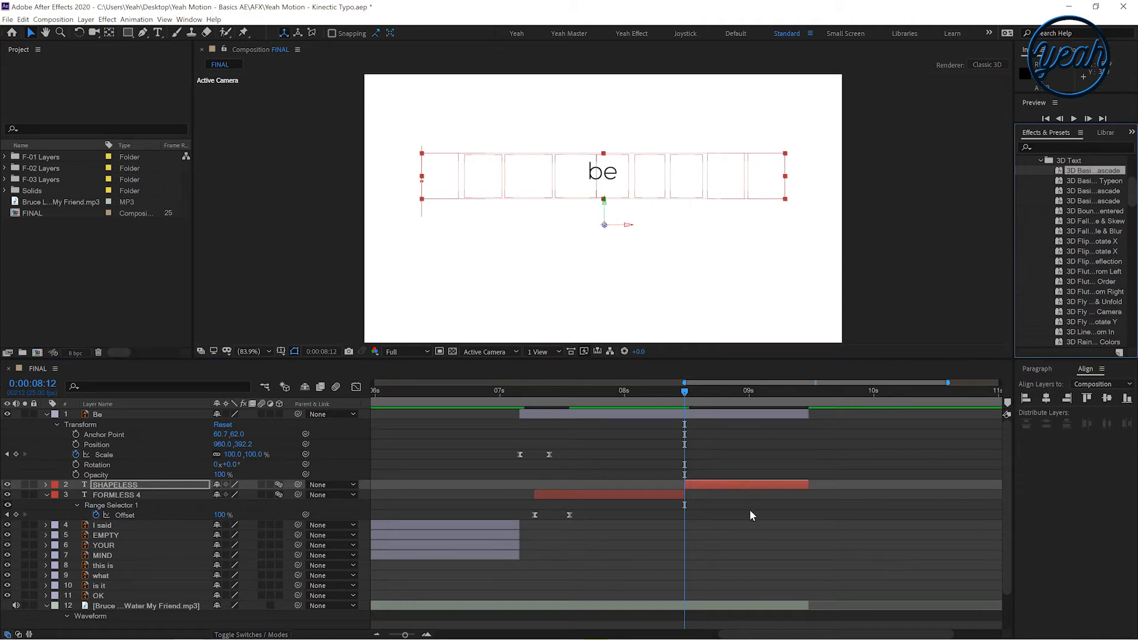
Move the SHAPELESS Offset end keyframe near its start and apply Easy Ease to the Offset keyframes
click(735, 484)
key(u)
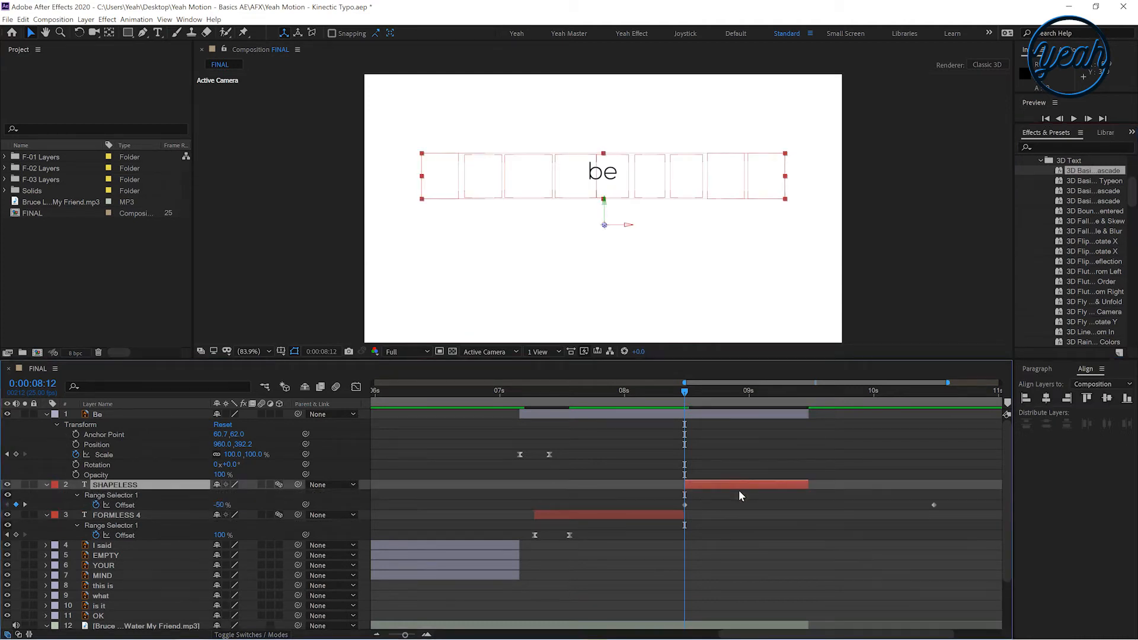
drag(934, 504, 656, 499)
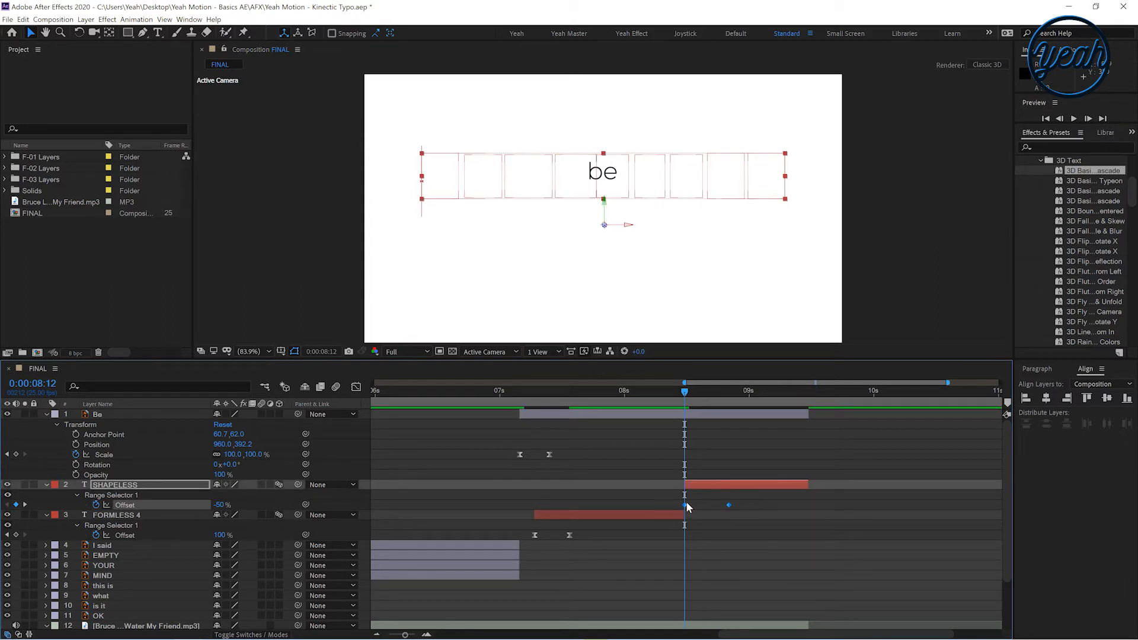
right_click(685, 505)
mouse_move(734, 626)
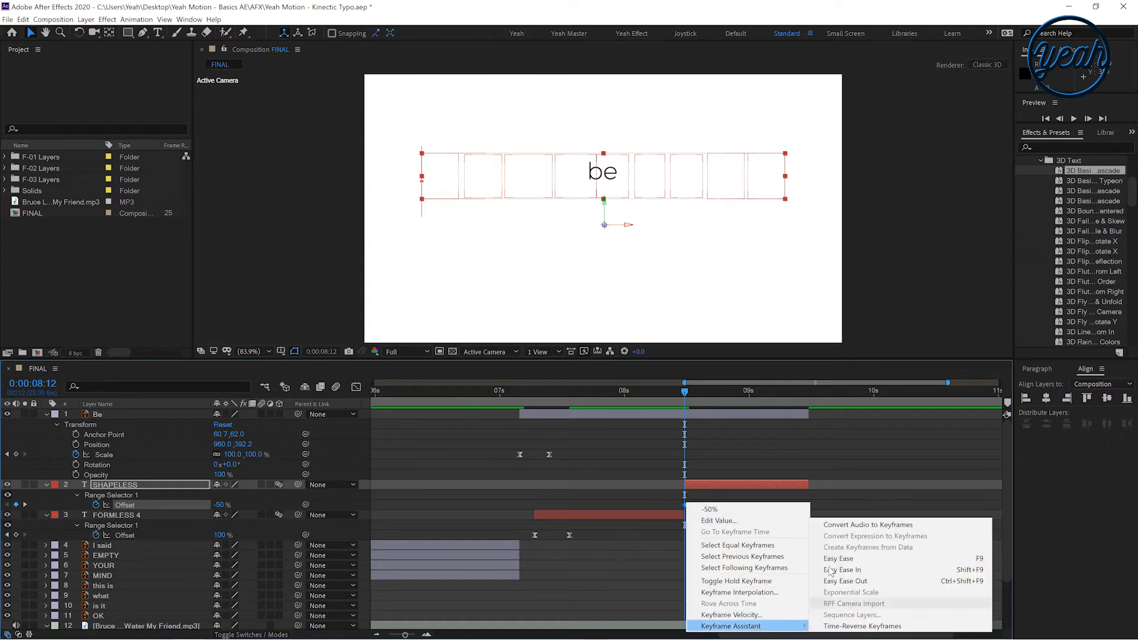
click(836, 590)
click(746, 550)
Preview the be FORMLESS / SHAPELESS animation and collapse the keyframed properties
drag(476, 391, 493, 438)
key(space)
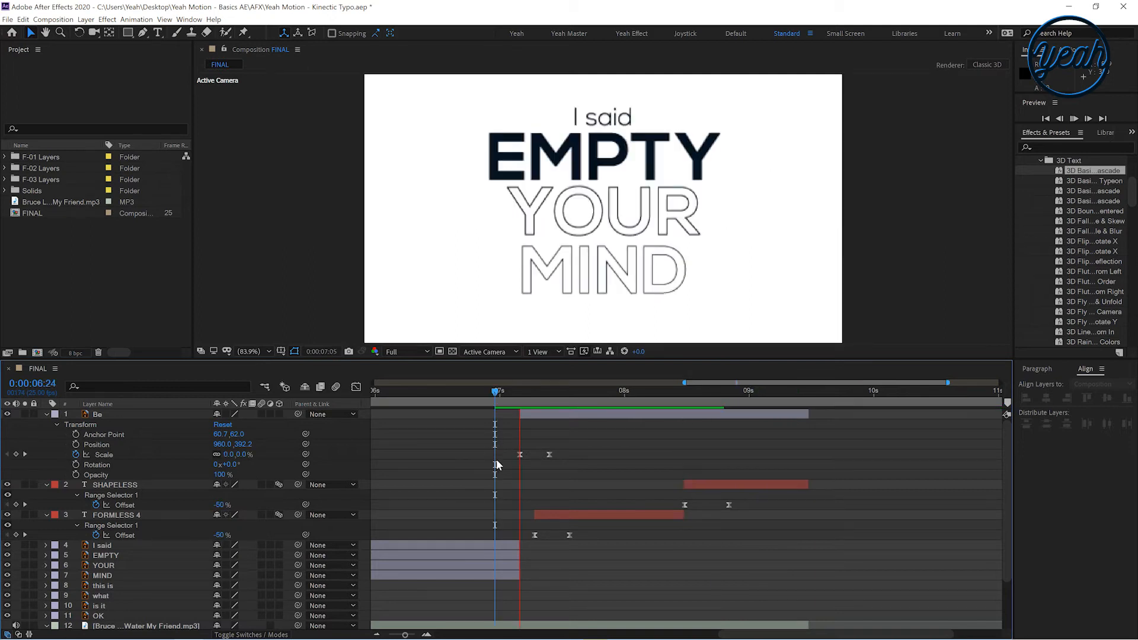
drag(723, 394, 804, 417)
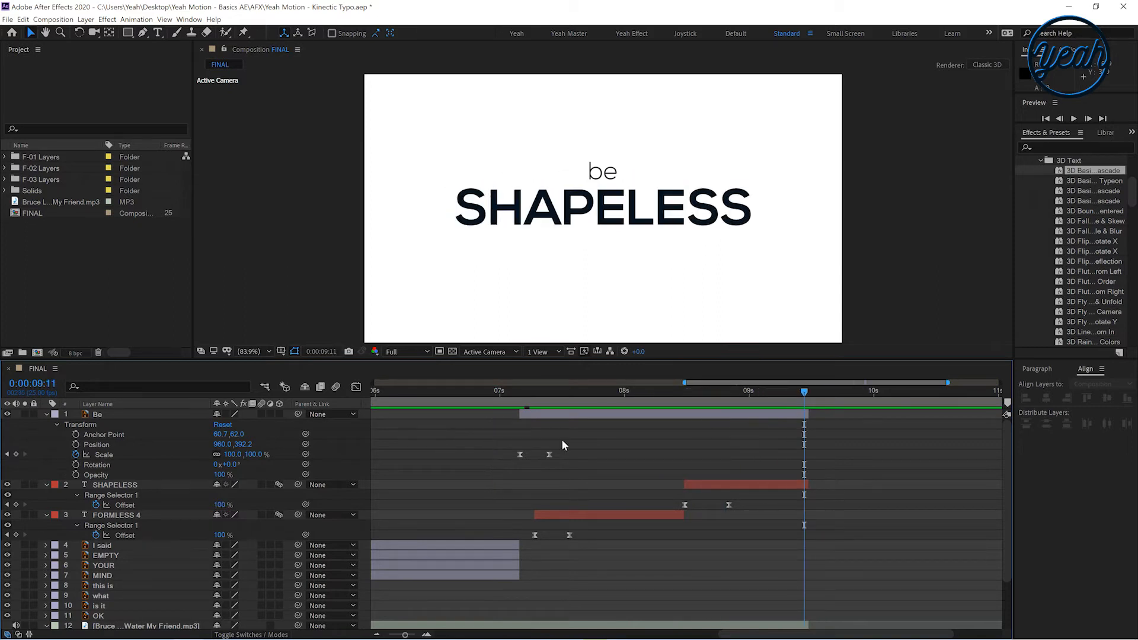
key(u)
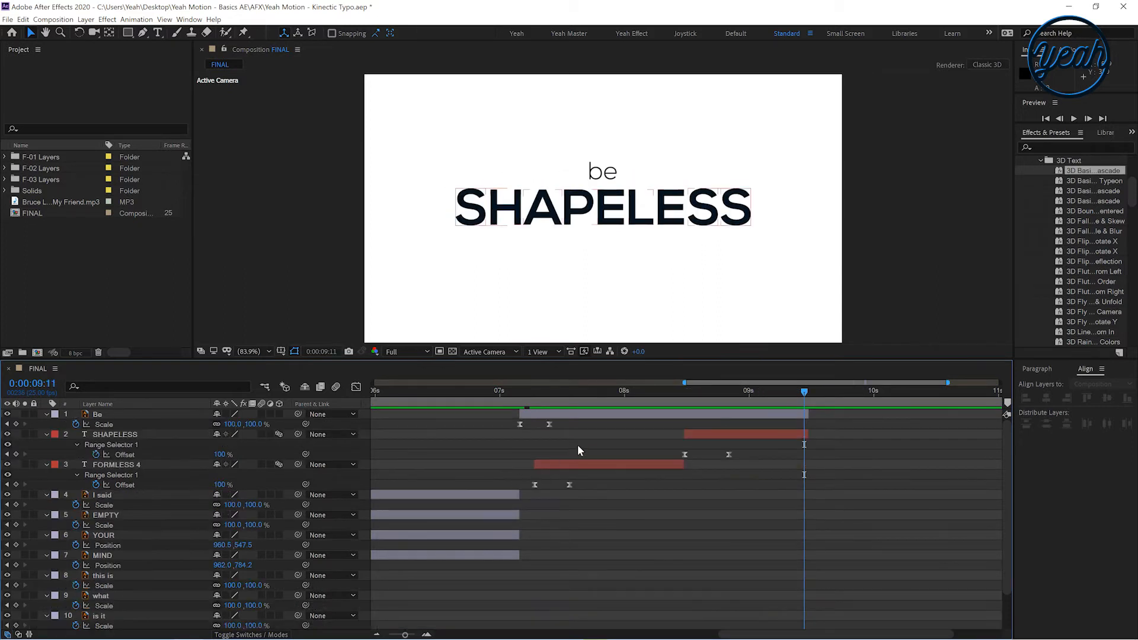
click(584, 449)
key(u)
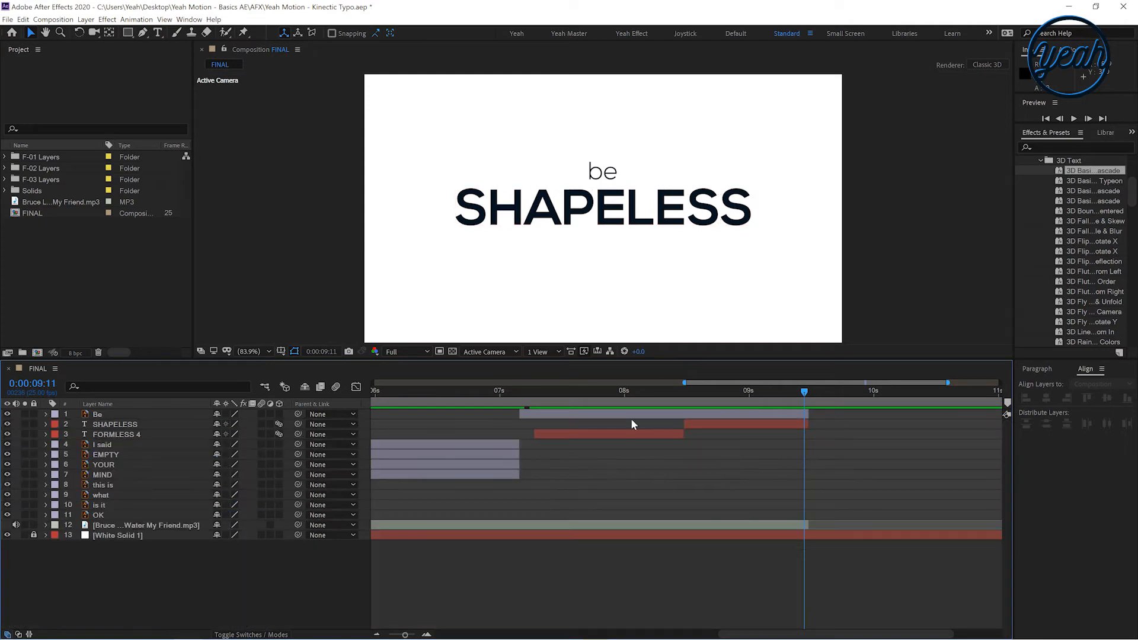
Place the playhead at 0:00:09:03 and import F-05.ai as a composition with Layer Size footage dimensions
drag(809, 521, 1057, 500)
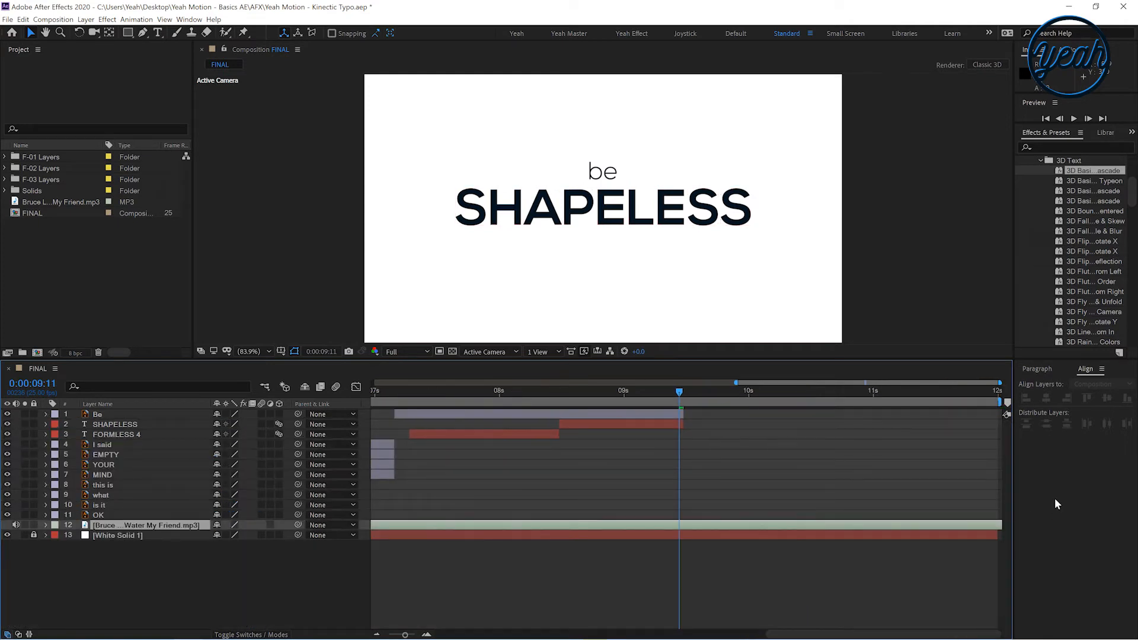
drag(674, 392, 640, 417)
click(643, 422)
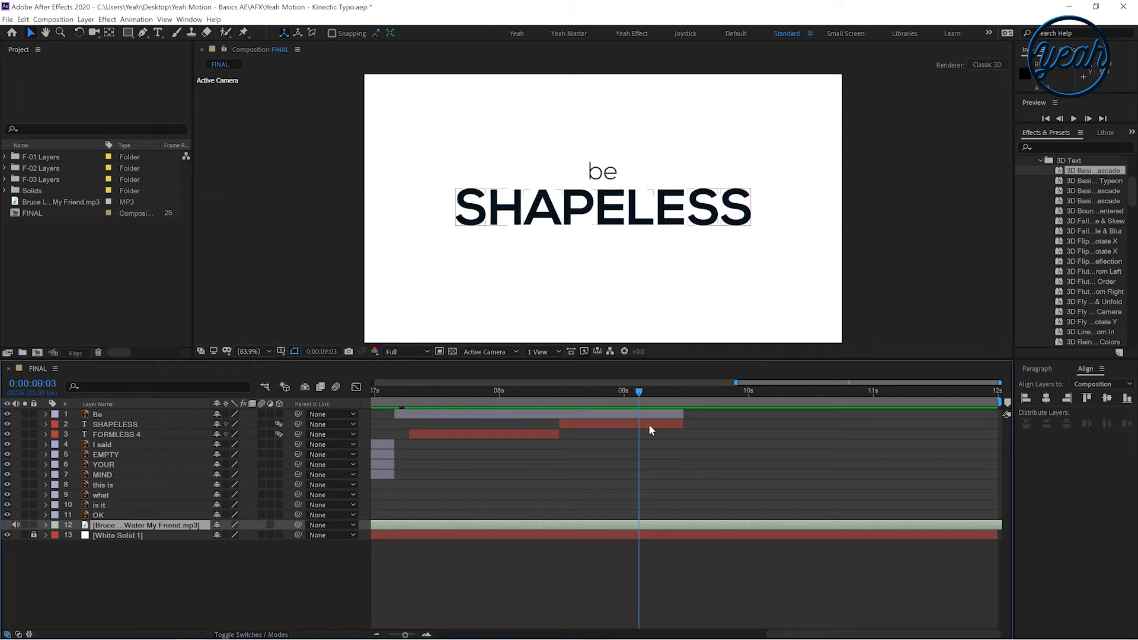
key(alt+Tab)
click(394, 271)
drag(394, 278, 115, 259)
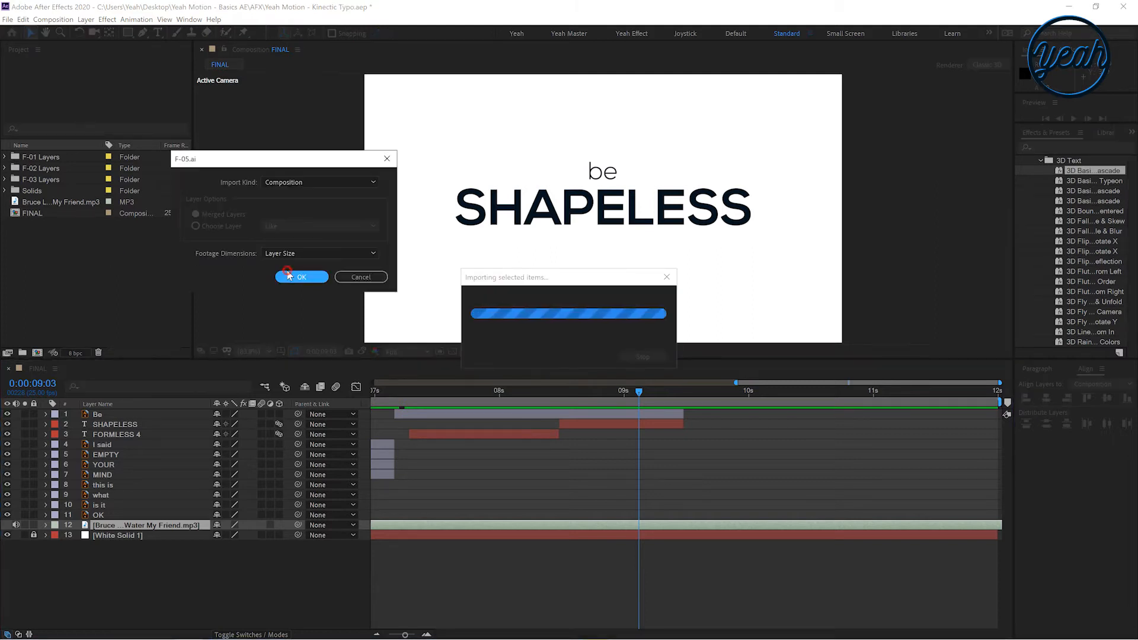
click(288, 276)
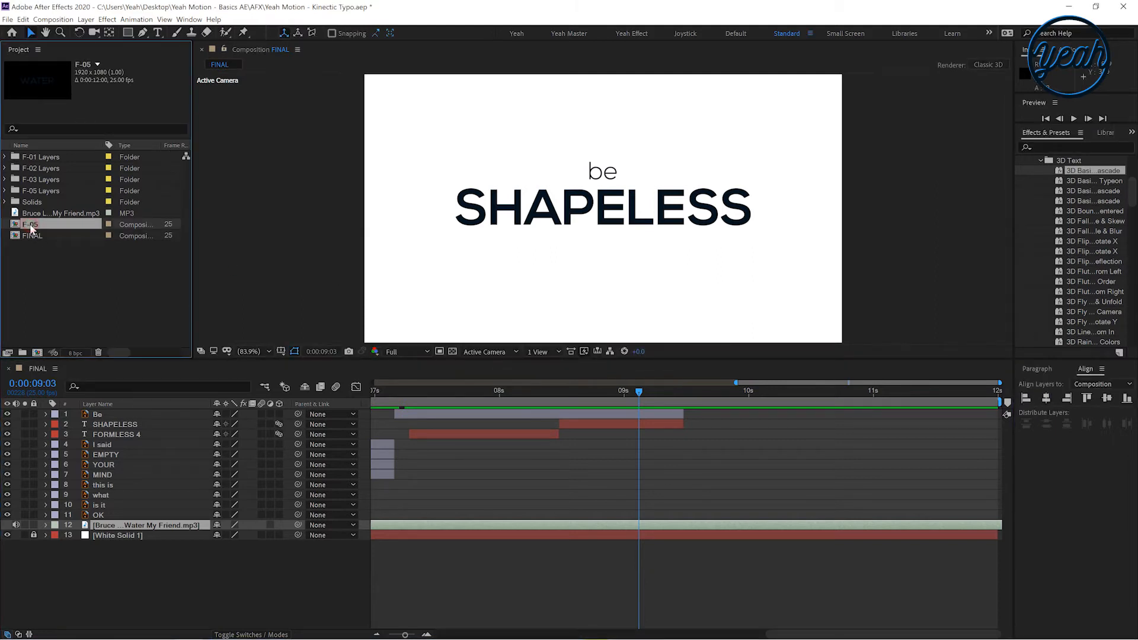
Cut the Like and WATER layers out of the F-05 composition and paste them into FINAL
double_click(31, 226)
key(ctrl+a)
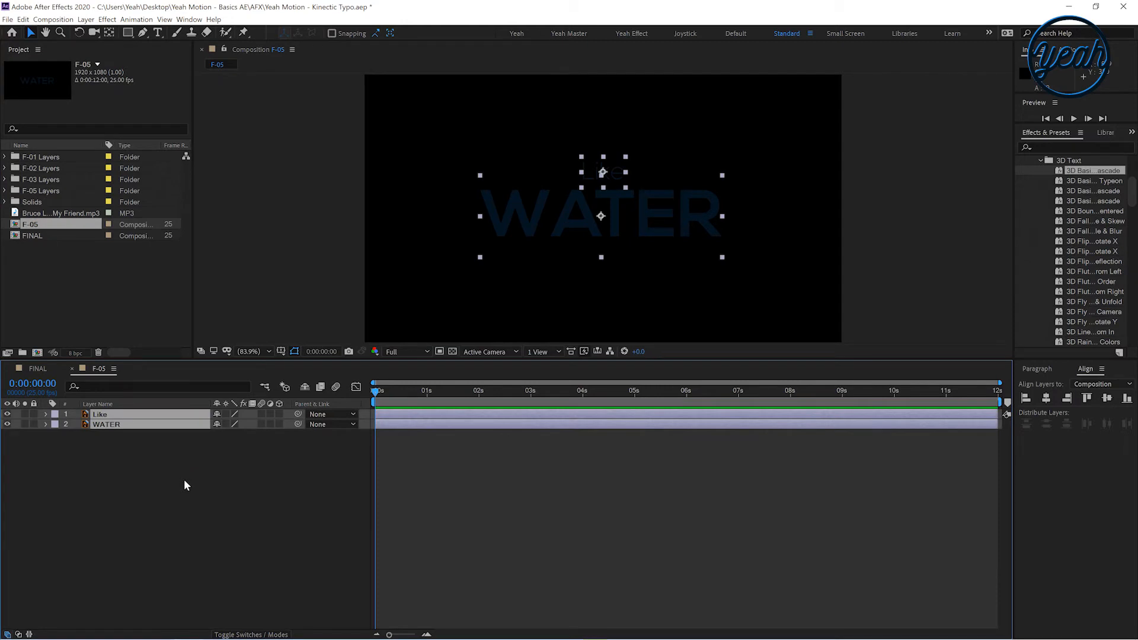
click(34, 19)
click(23, 19)
click(34, 77)
key(ctrl+x)
click(37, 368)
click(23, 20)
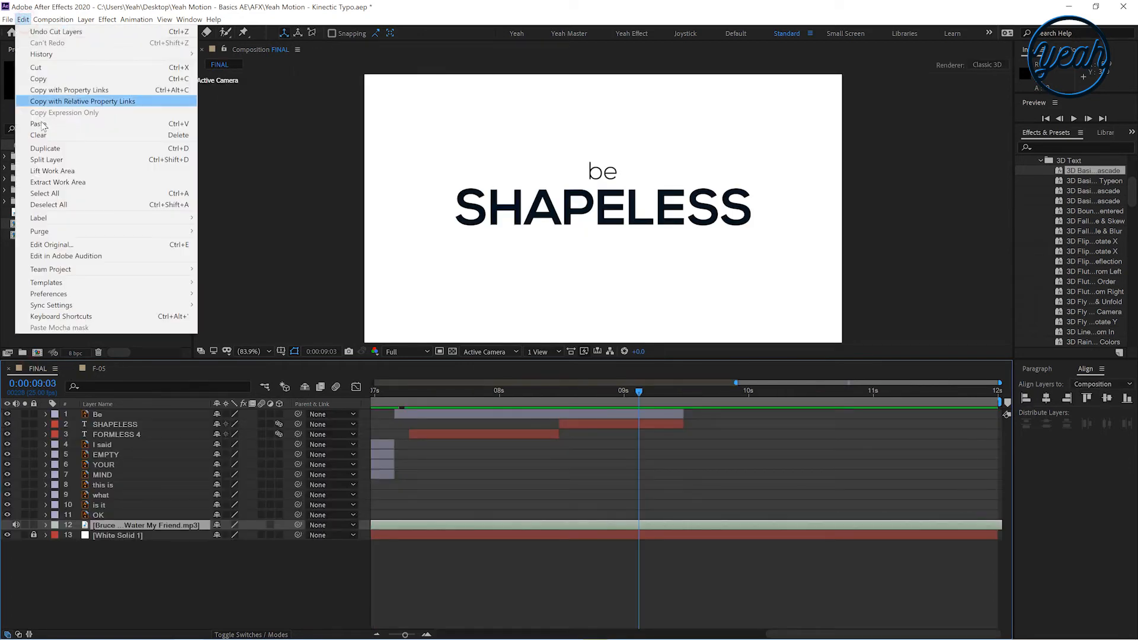
click(40, 124)
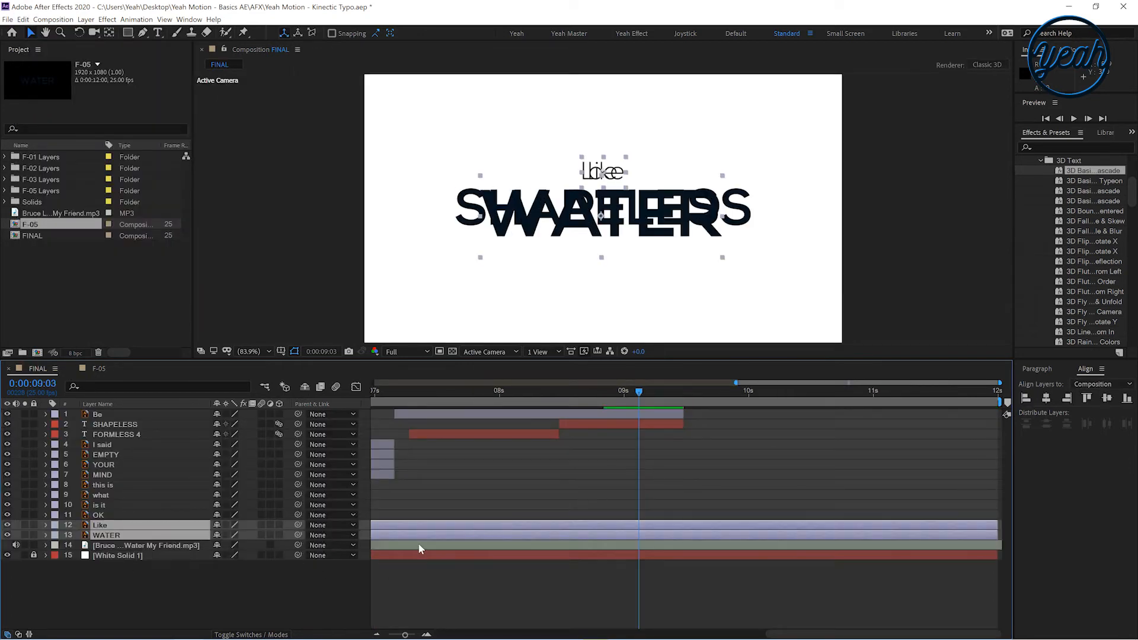
Split the pasted Like and WATER layers at the playhead and delete their first halves
click(23, 20)
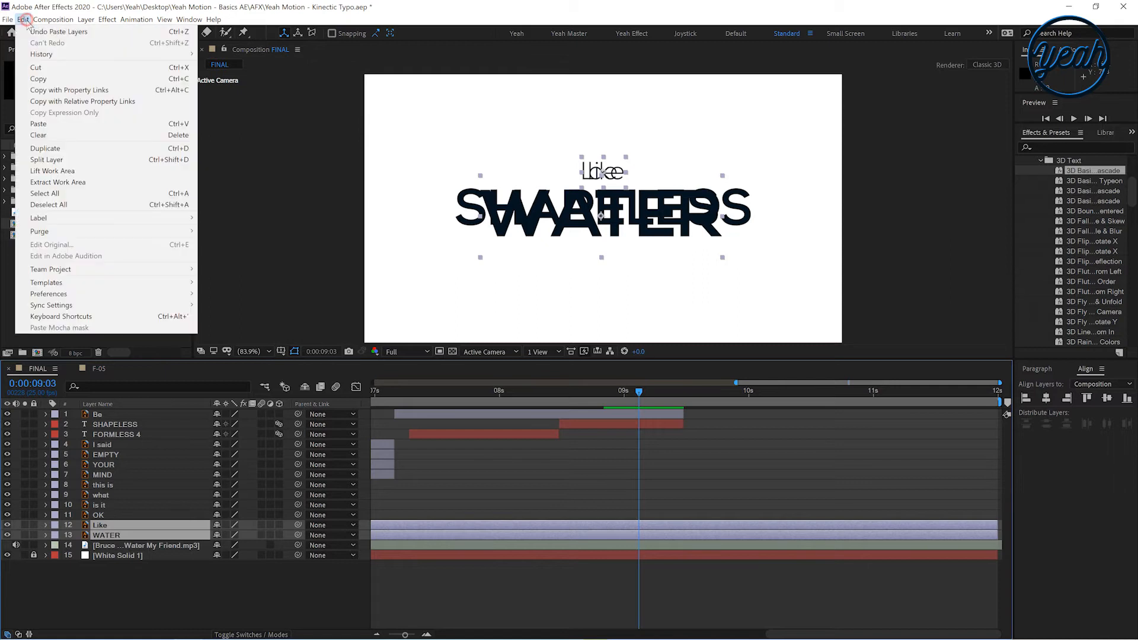
click(94, 170)
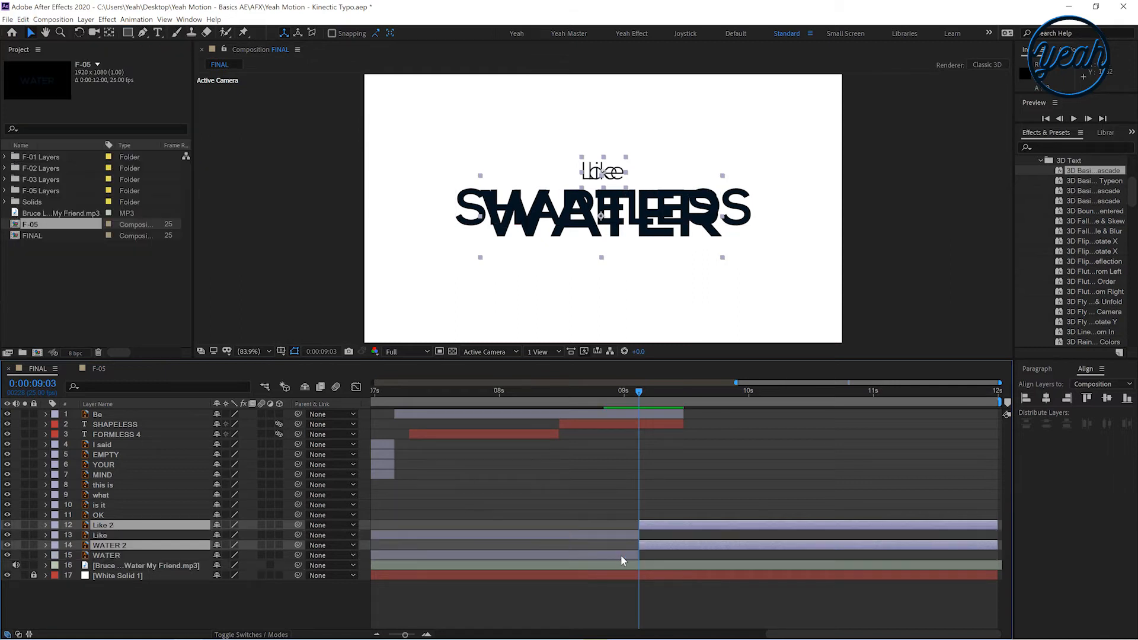
click(620, 554)
ctrl+click(627, 538)
key(Delete)
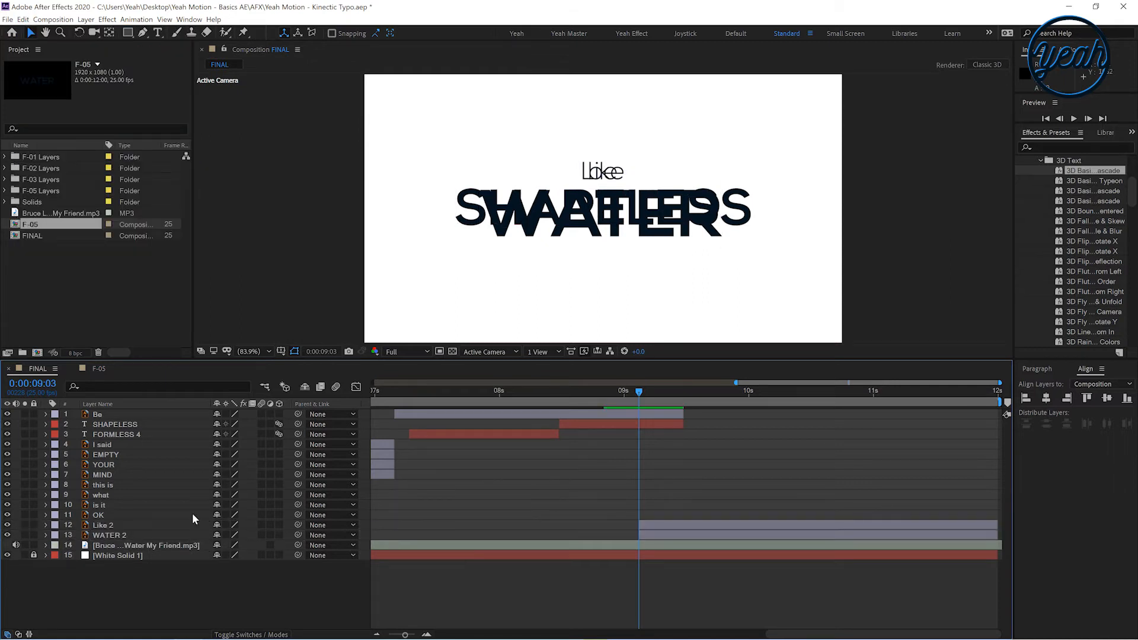
Move Like 2 and WATER 2 to the top of the layer stack and shift them to start at 0:00:09:12
click(102, 526)
ctrl+click(116, 536)
drag(115, 536, 99, 415)
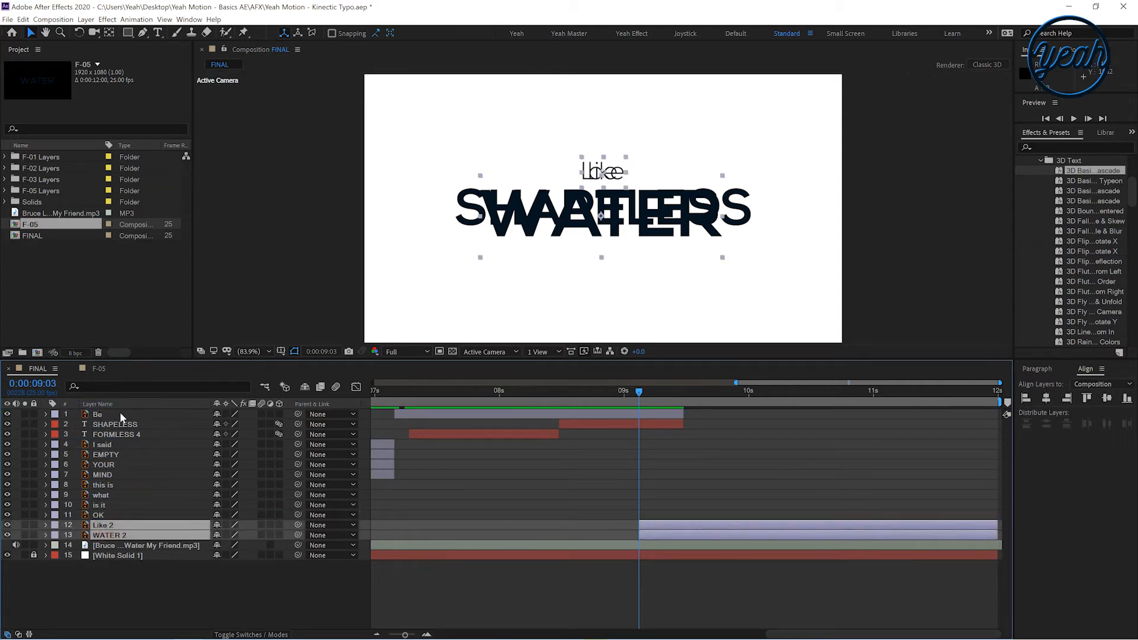
click(711, 437)
click(681, 423)
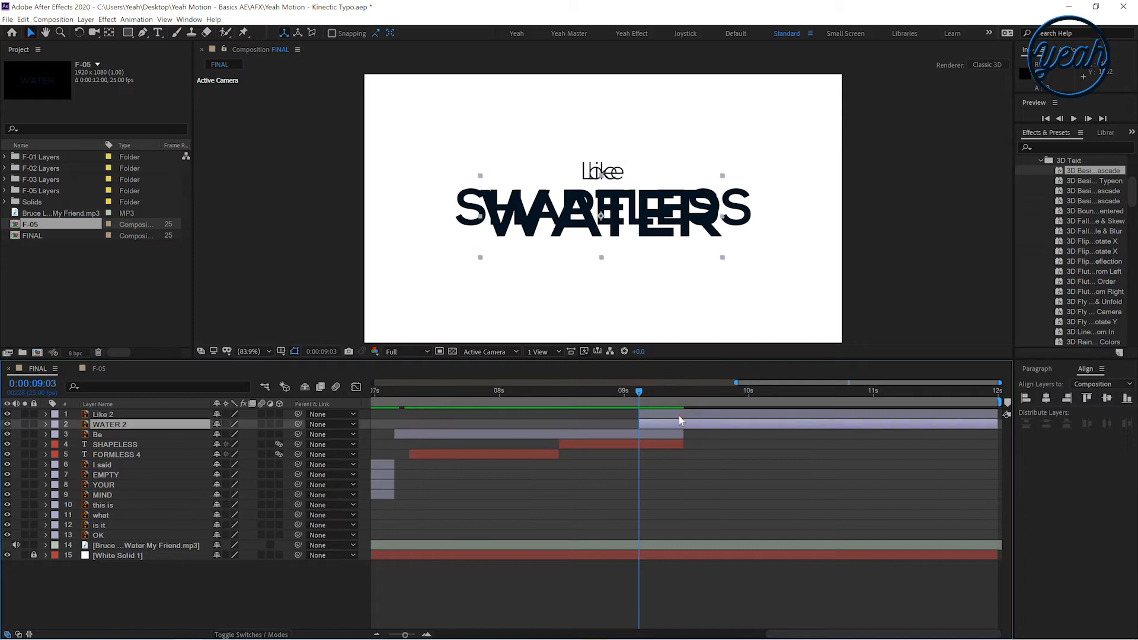
shift+click(678, 415)
drag(650, 423, 695, 422)
drag(617, 398, 684, 433)
Keyframe Like 2's Scale from 0% at 0:00:09:12 up to 100% a few frames later
click(104, 414)
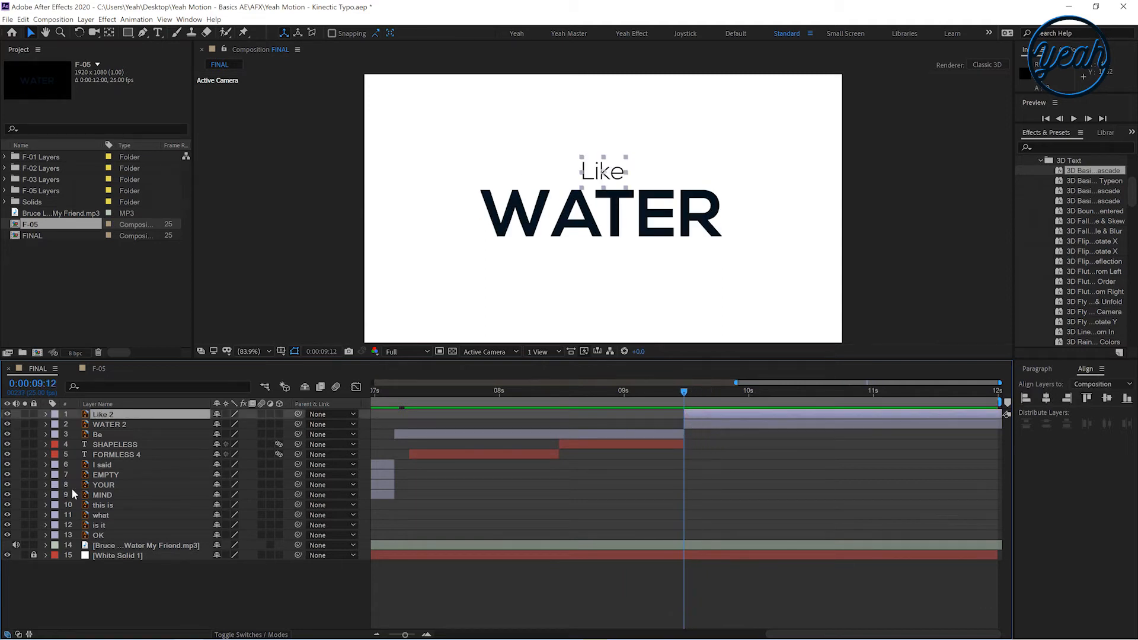
key(s)
click(46, 414)
click(46, 414)
click(75, 454)
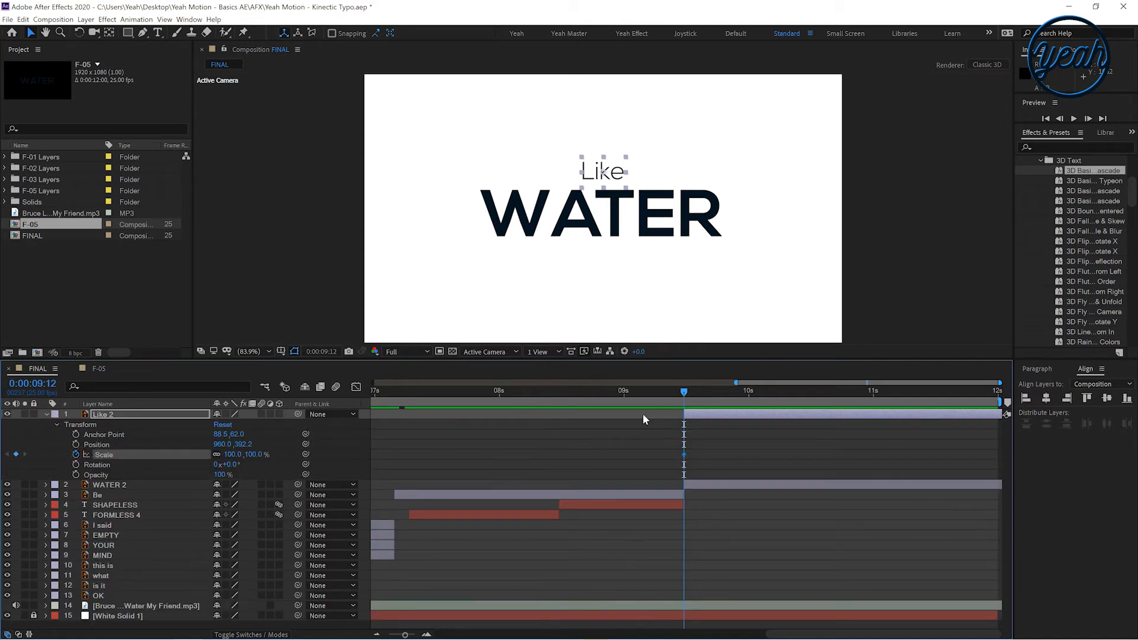
drag(684, 455, 712, 456)
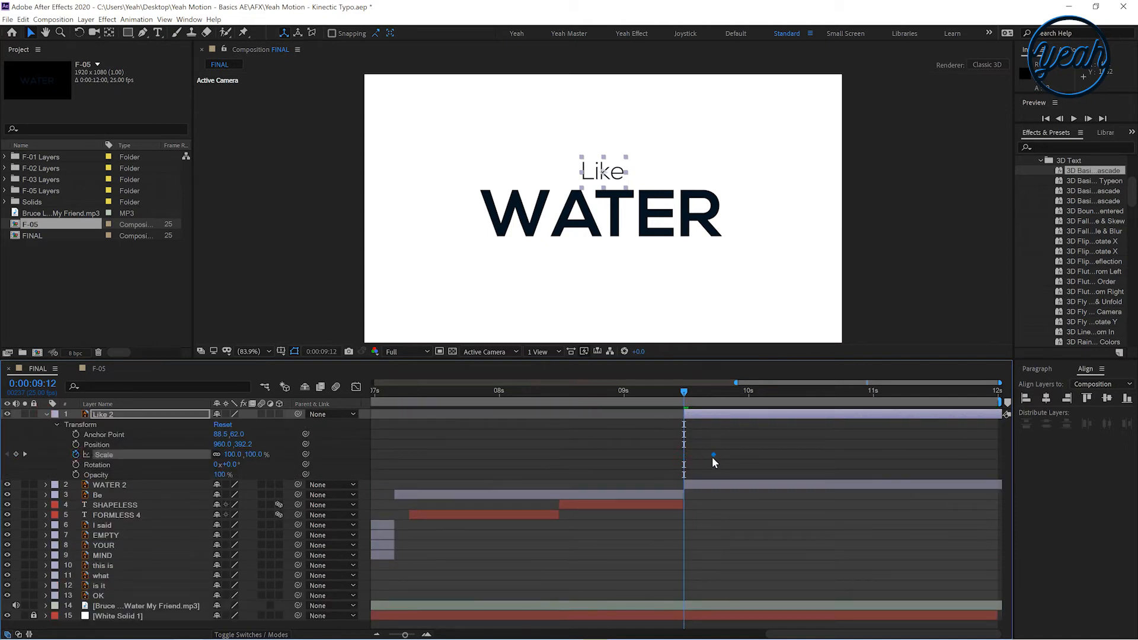
click(235, 455)
text(0)
key(Return)
key(space)
click(704, 398)
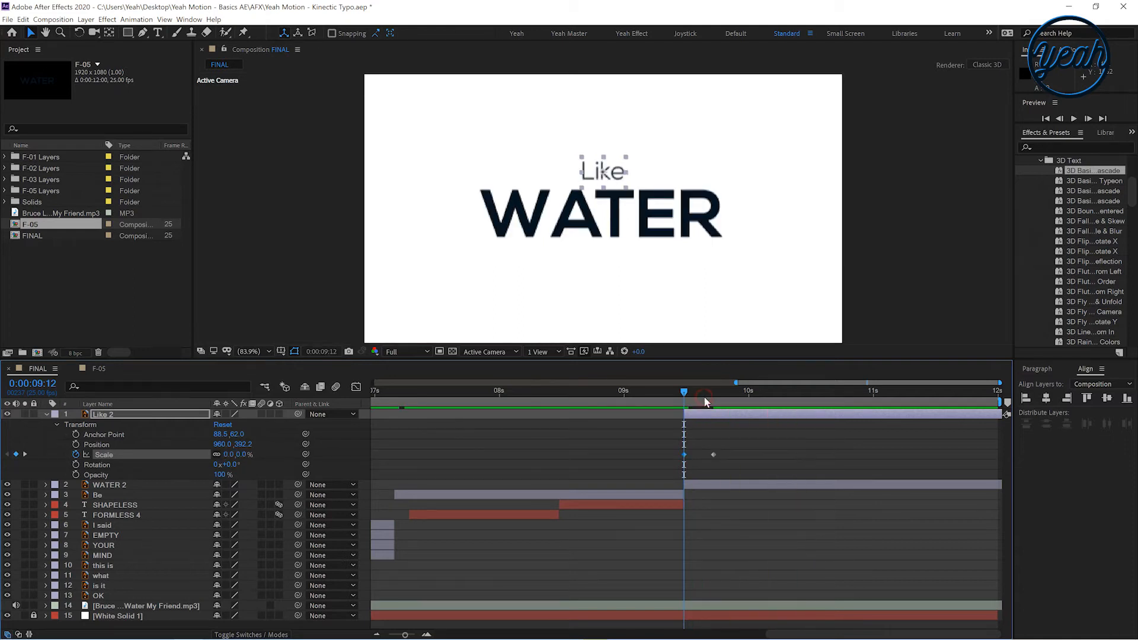
Apply Easy Ease to both Like 2 Scale keyframes
right_click(713, 454)
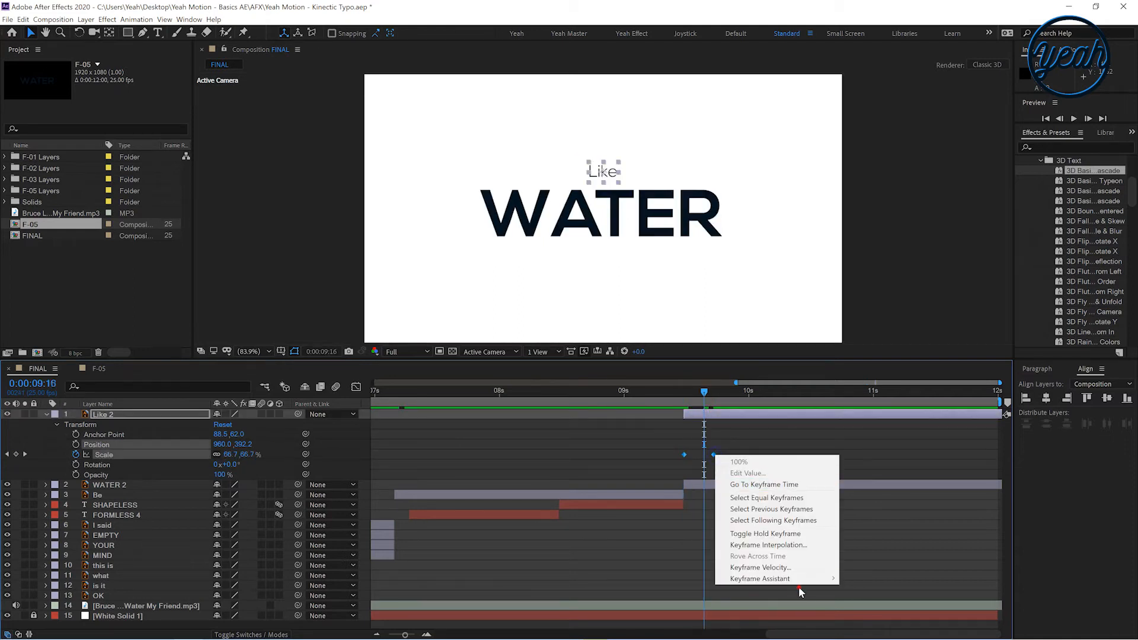
click(799, 587)
click(699, 481)
drag(677, 468, 719, 446)
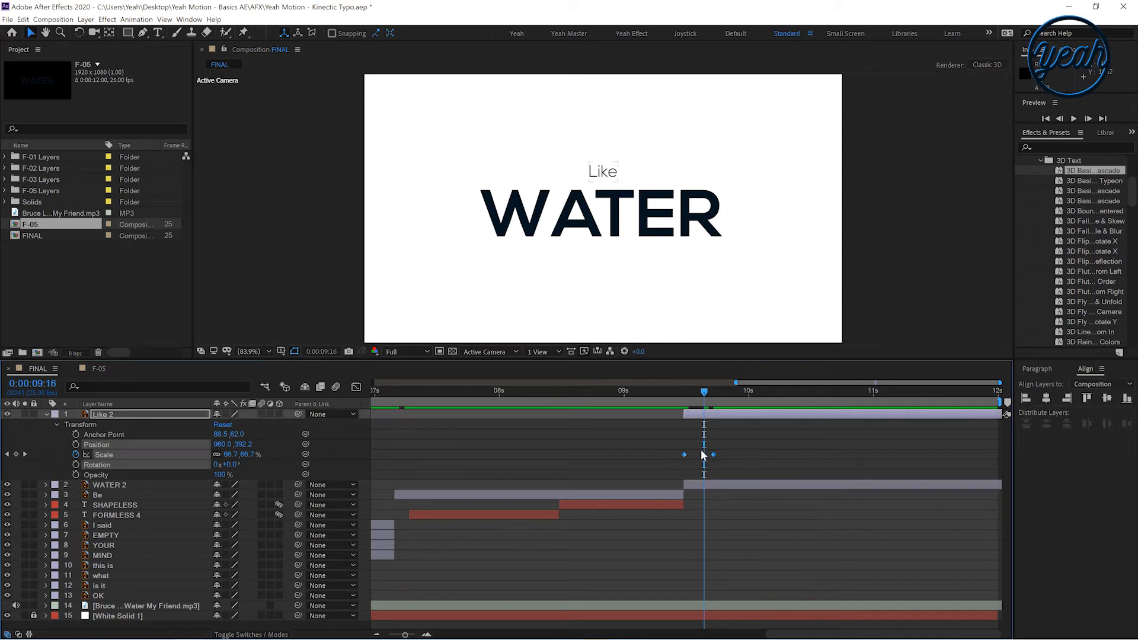
right_click(714, 455)
mouse_move(796, 578)
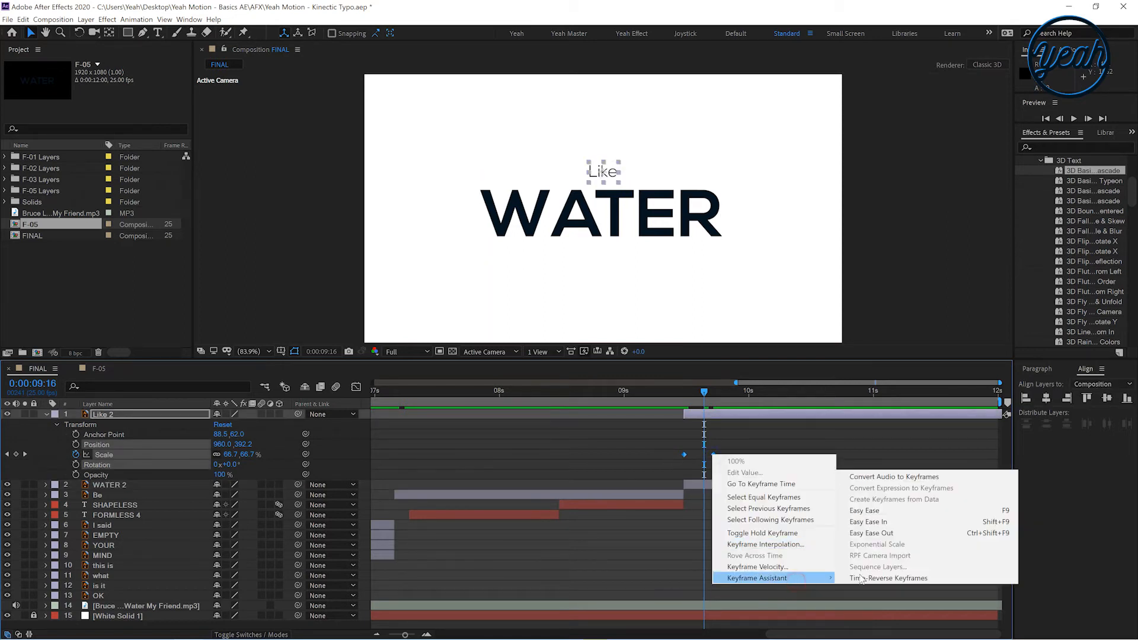
click(864, 510)
click(693, 485)
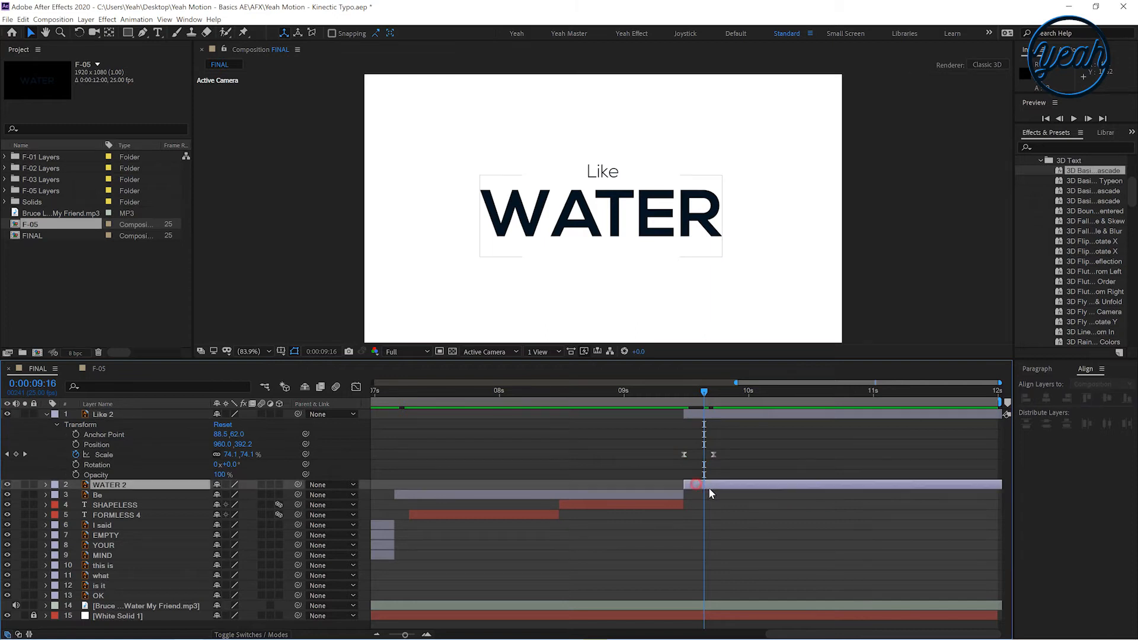
Delay WATER 2 to start where Like 2 finishes scaling, and collapse Like 2's properties
drag(709, 487, 730, 484)
drag(711, 402, 759, 414)
click(628, 439)
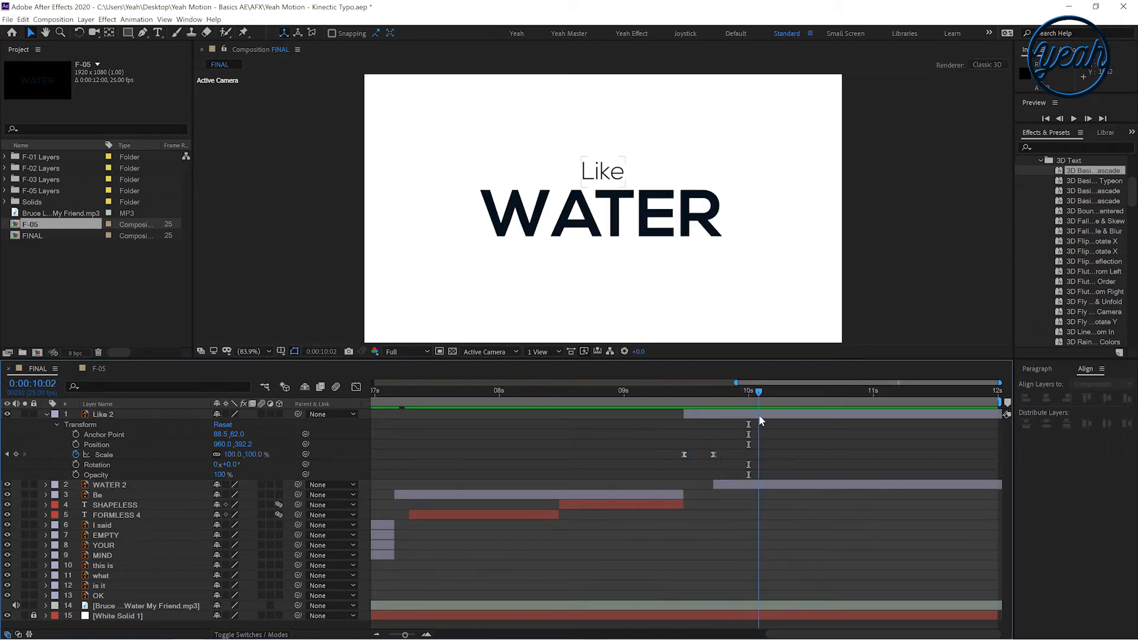
click(46, 414)
click(119, 424)
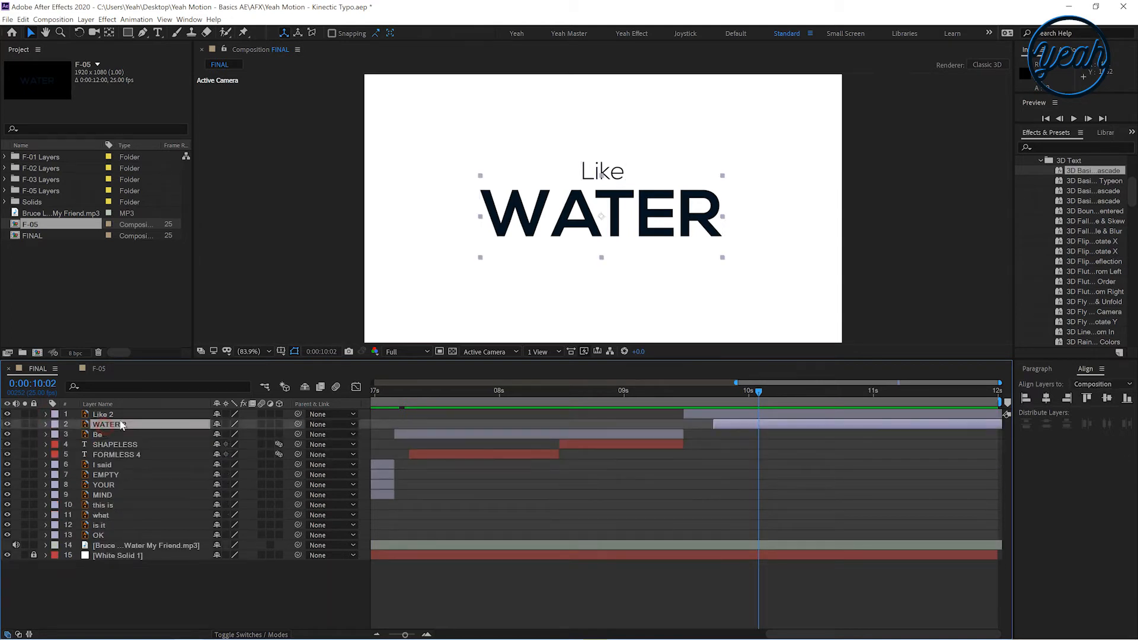
drag(723, 395, 757, 401)
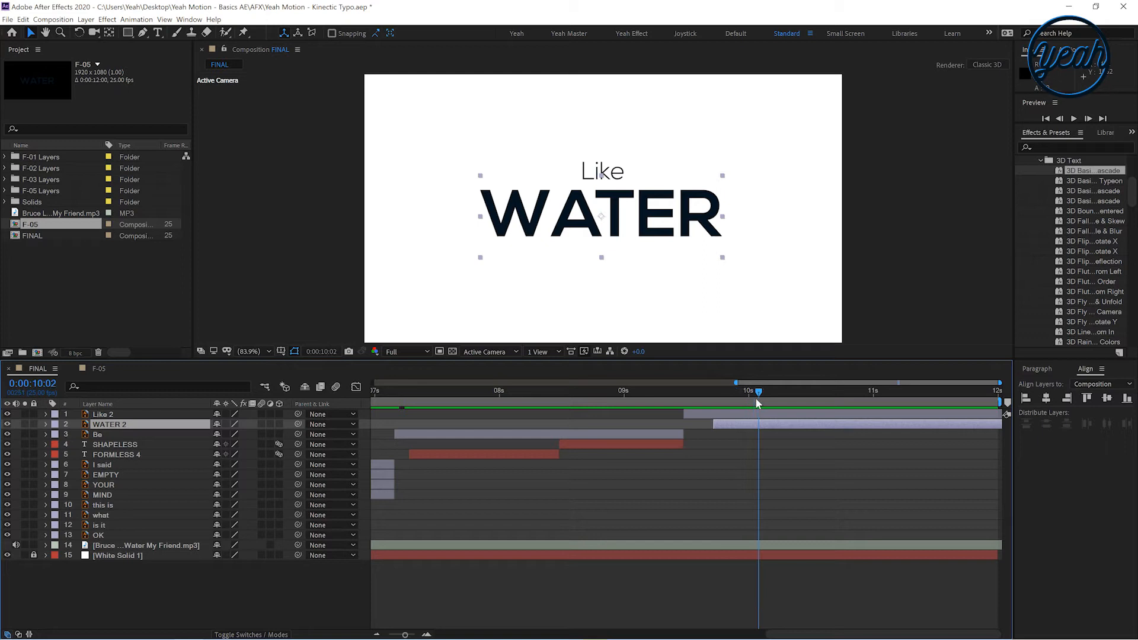
Duplicate the SHAPELESS layer, place the copy second in the stack, and align its start with WATER 2
click(115, 444)
click(22, 19)
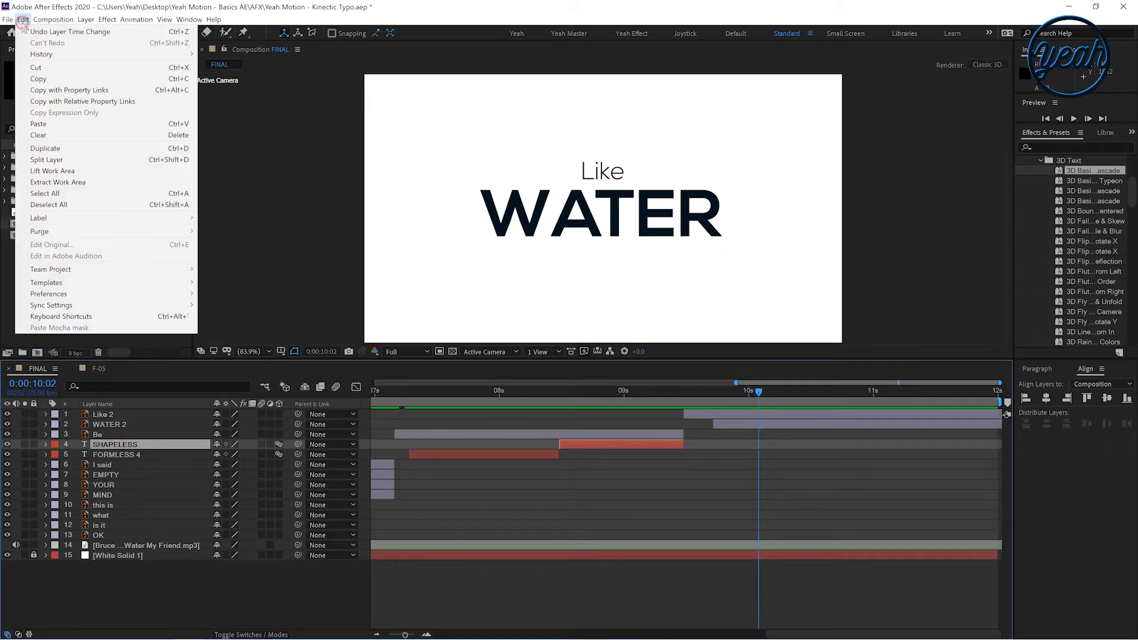
click(95, 148)
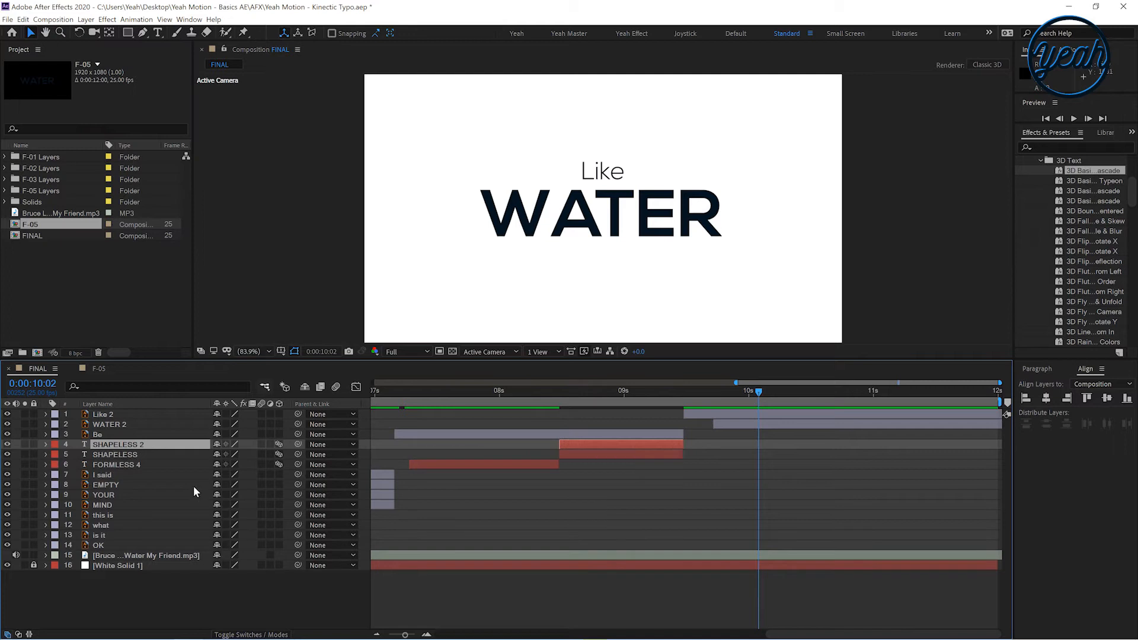
drag(137, 449, 134, 417)
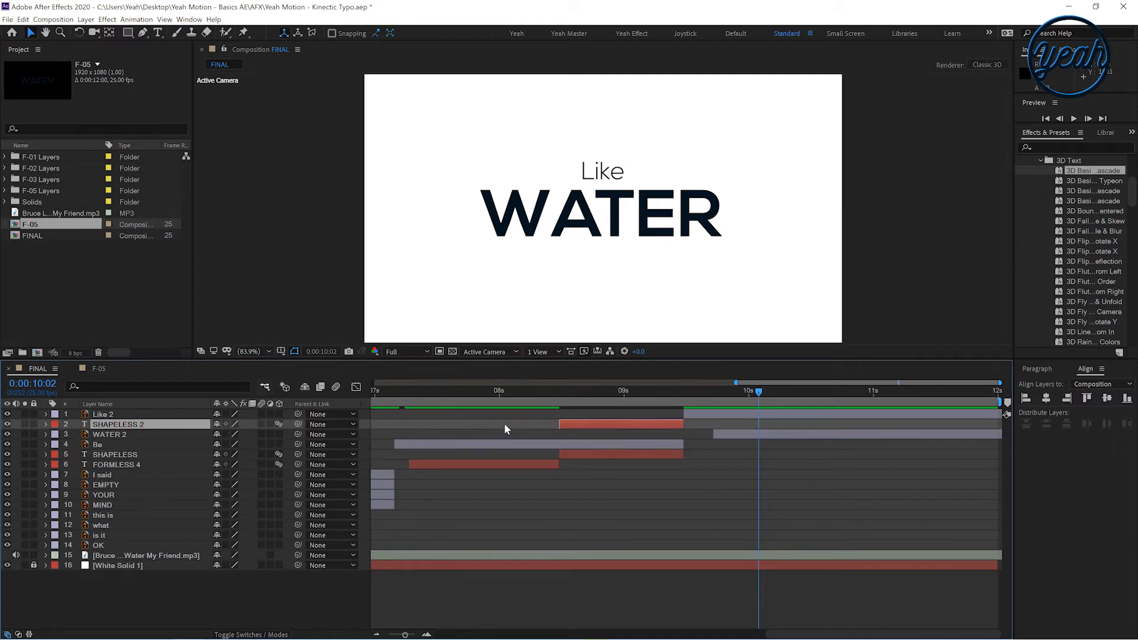
drag(579, 424, 794, 397)
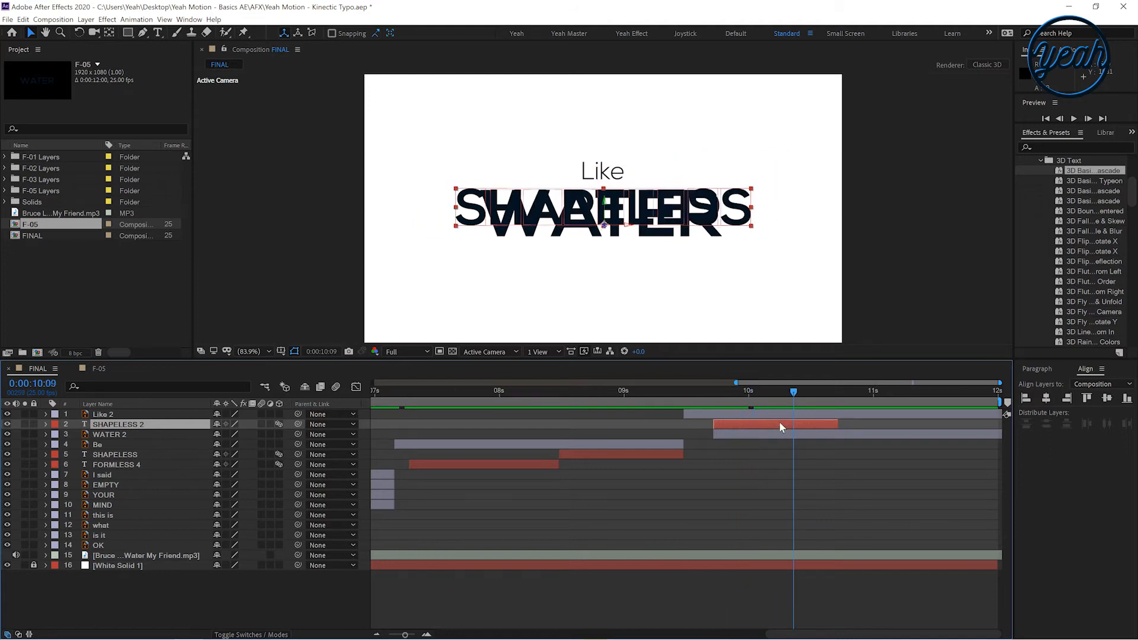
Replace the duplicated layer's text with WATER
double_click(763, 424)
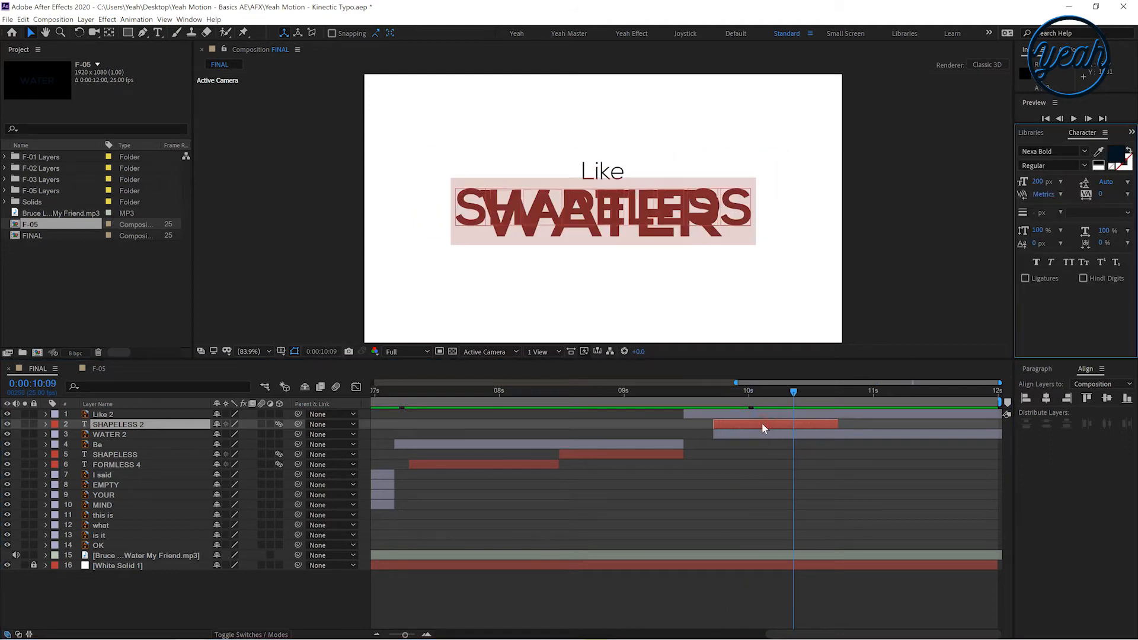
text(WATER)
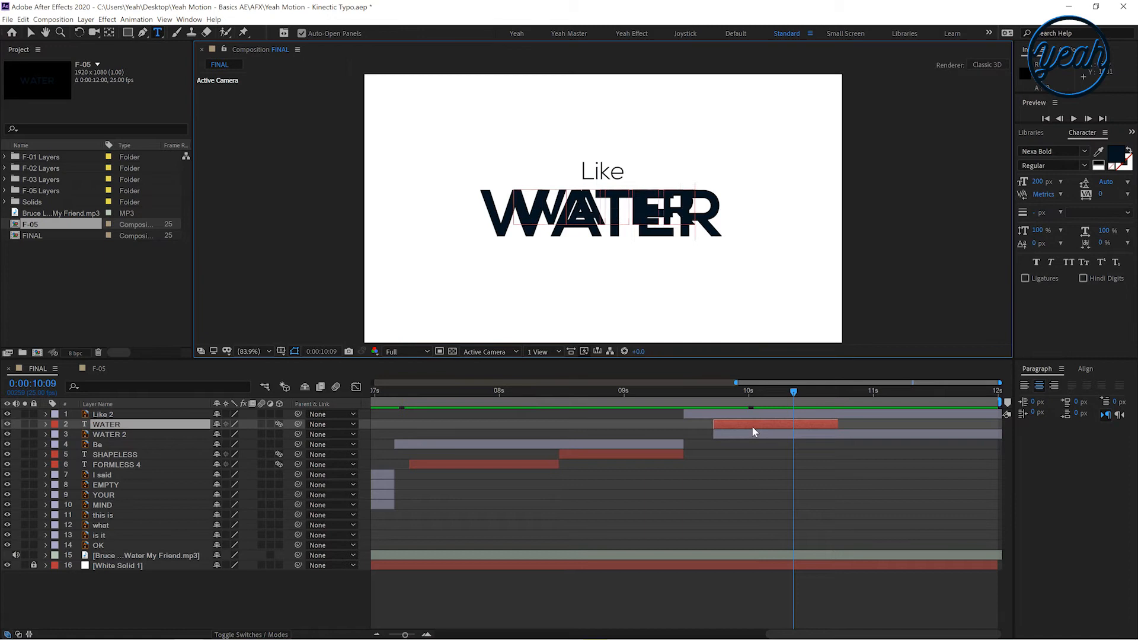
click(749, 426)
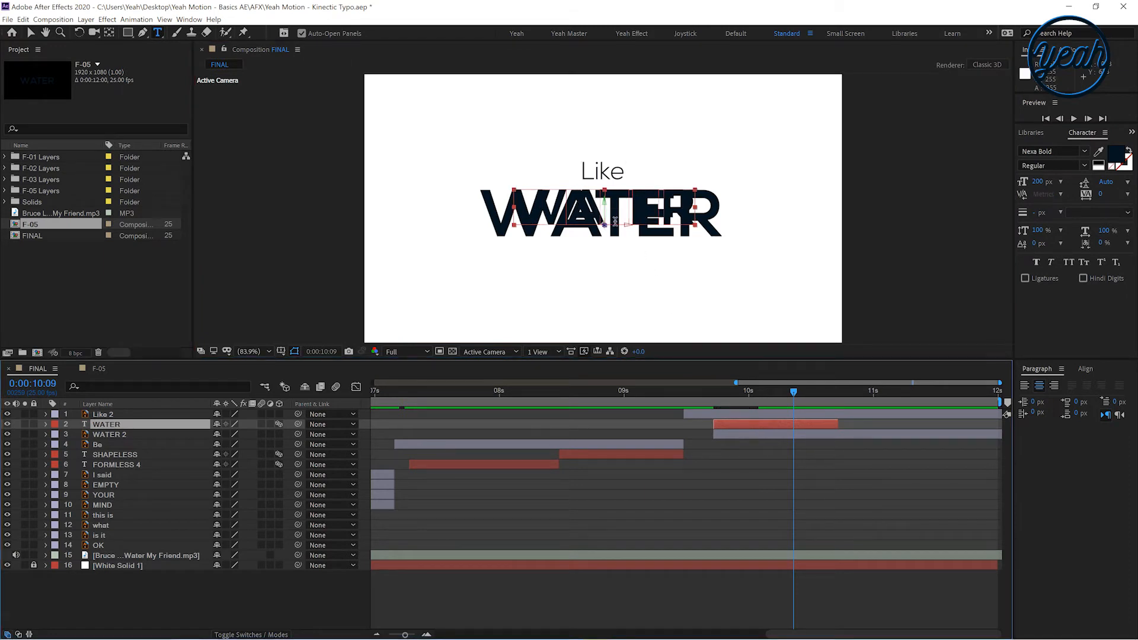
key(v)
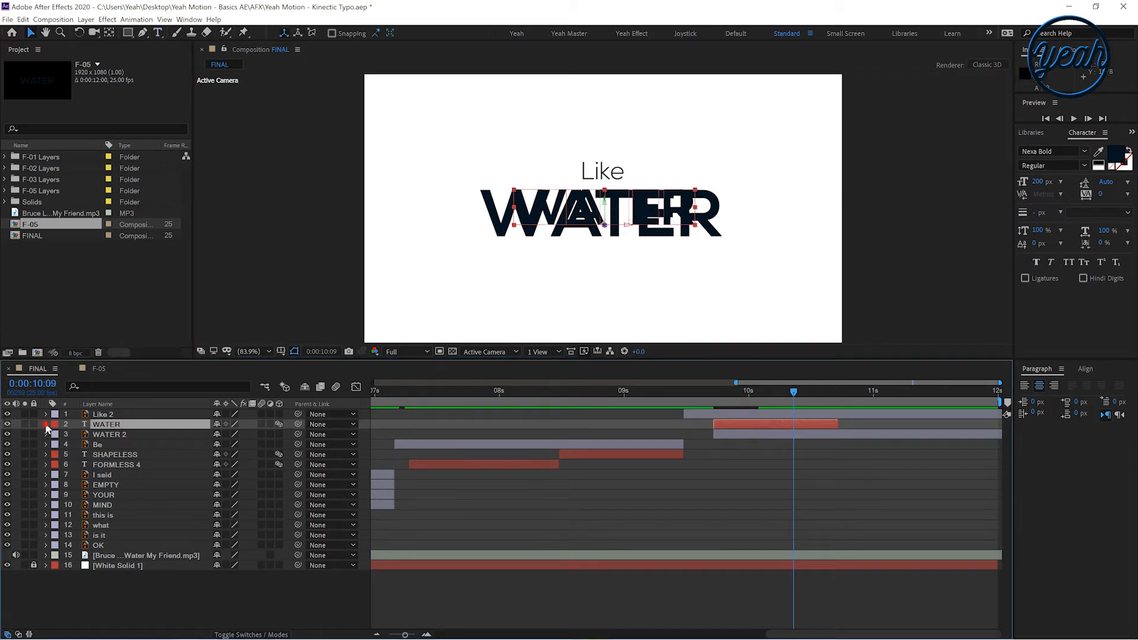
Delete Animator 1 from the new WATER text layer and turn off its 3D switch
click(46, 424)
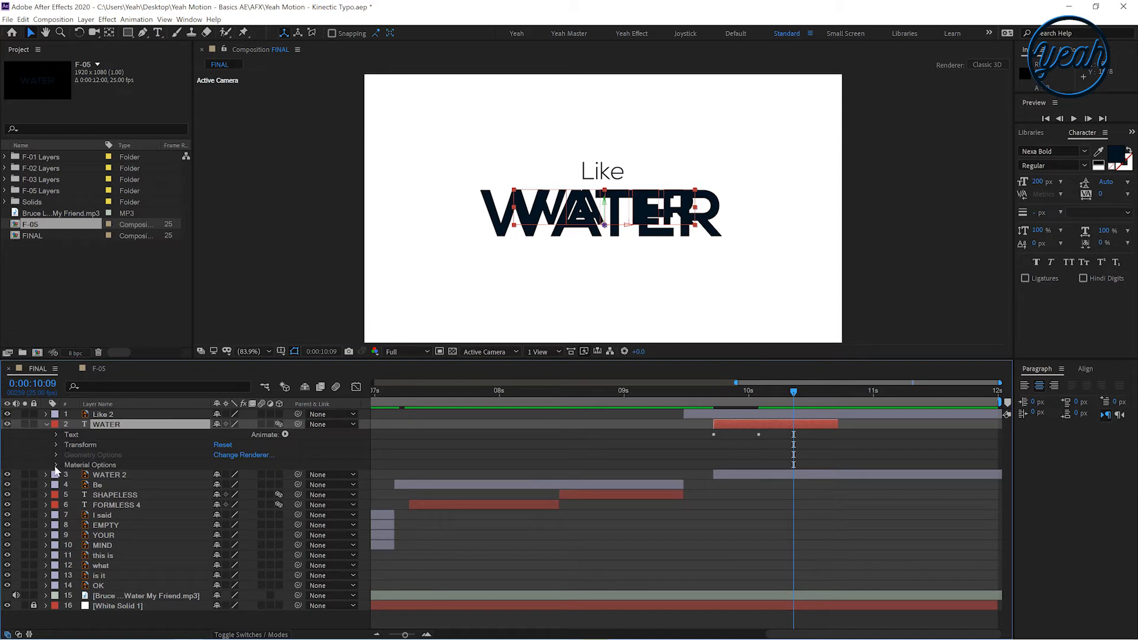
click(56, 435)
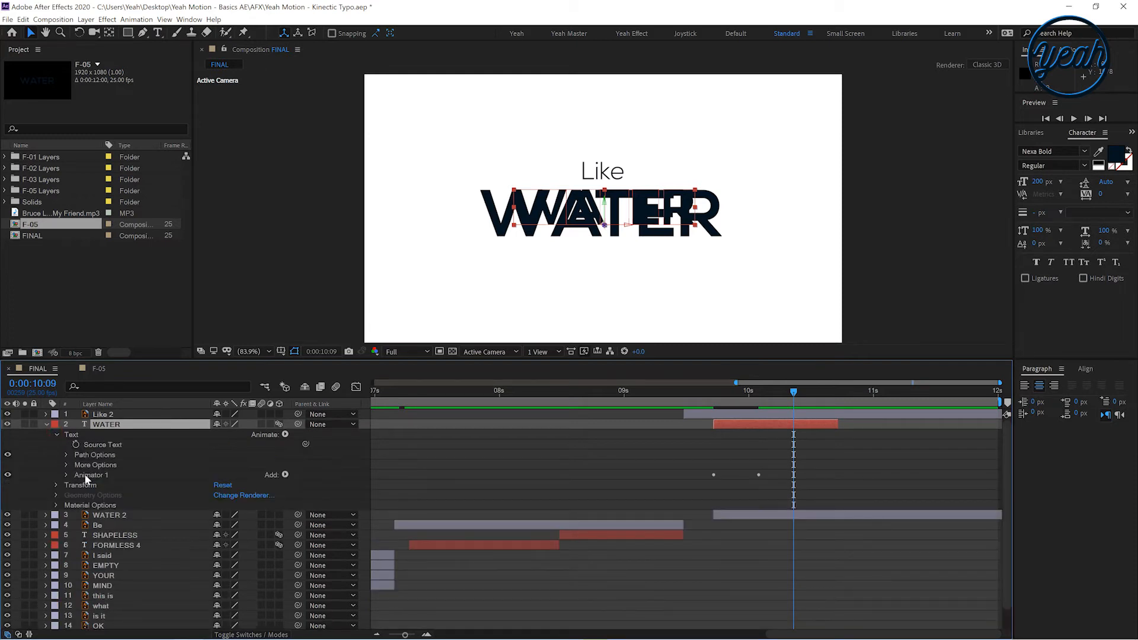
click(84, 474)
key(Delete)
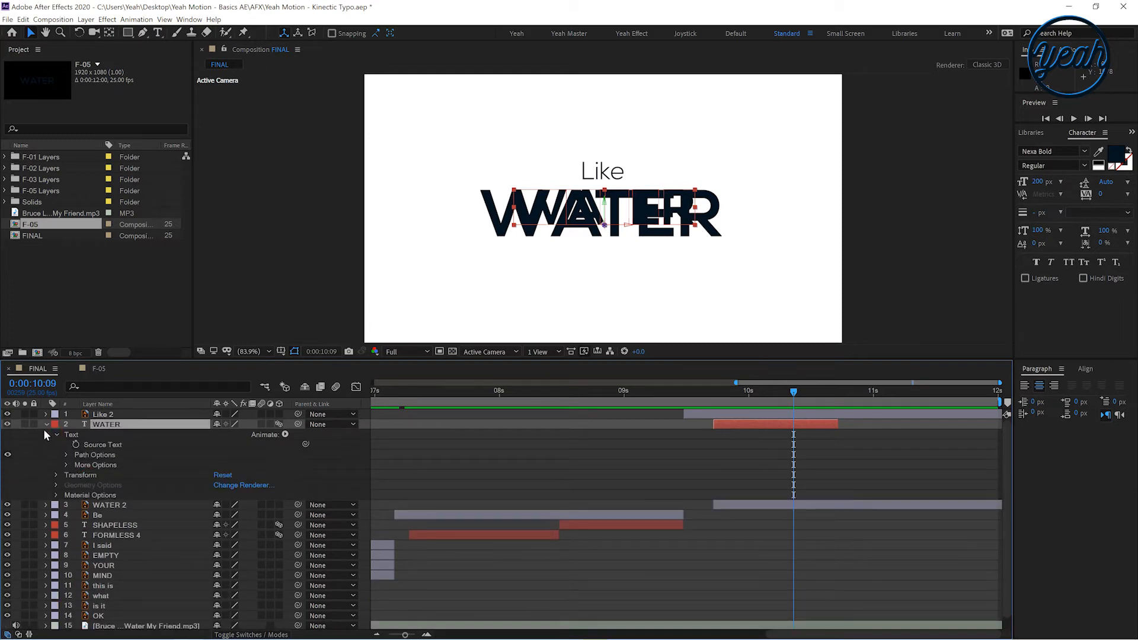
click(278, 425)
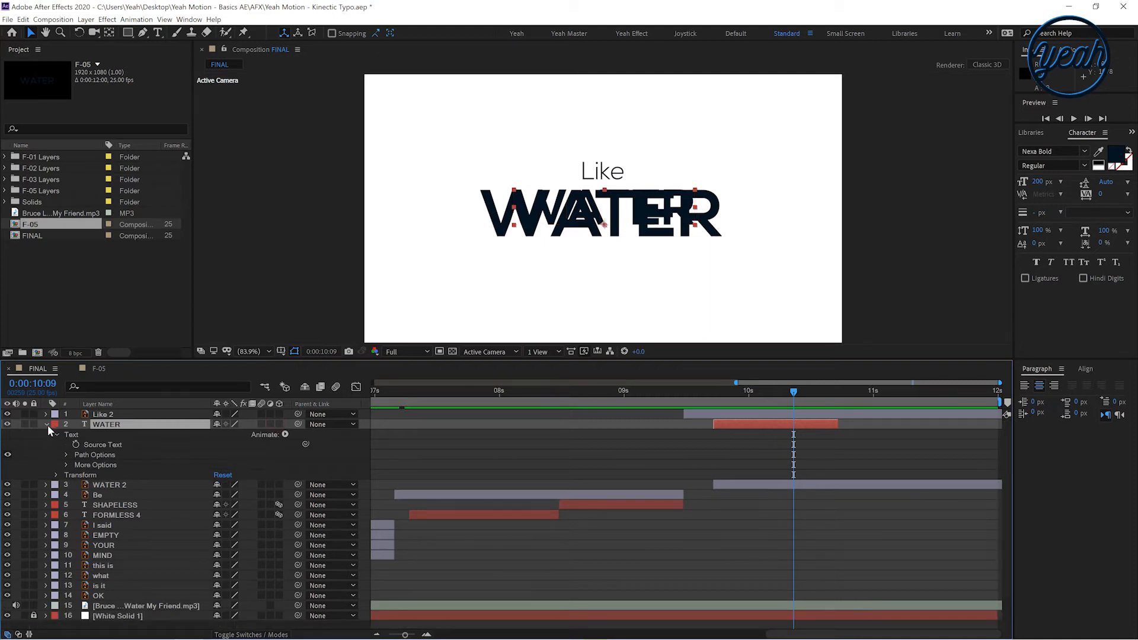
click(47, 424)
Set the WATER text size to 264 px, center it horizontally, and align it over the WATER 2 artwork
drag(617, 210, 616, 228)
drag(1038, 181, 1078, 181)
click(1084, 368)
click(1046, 399)
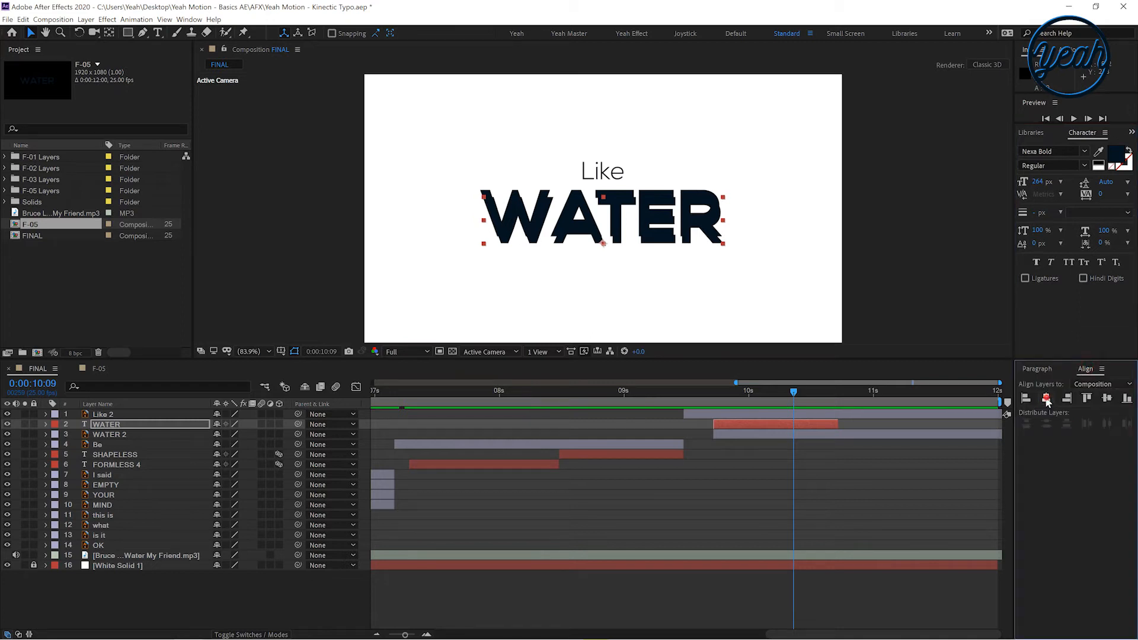
drag(580, 230, 580, 225)
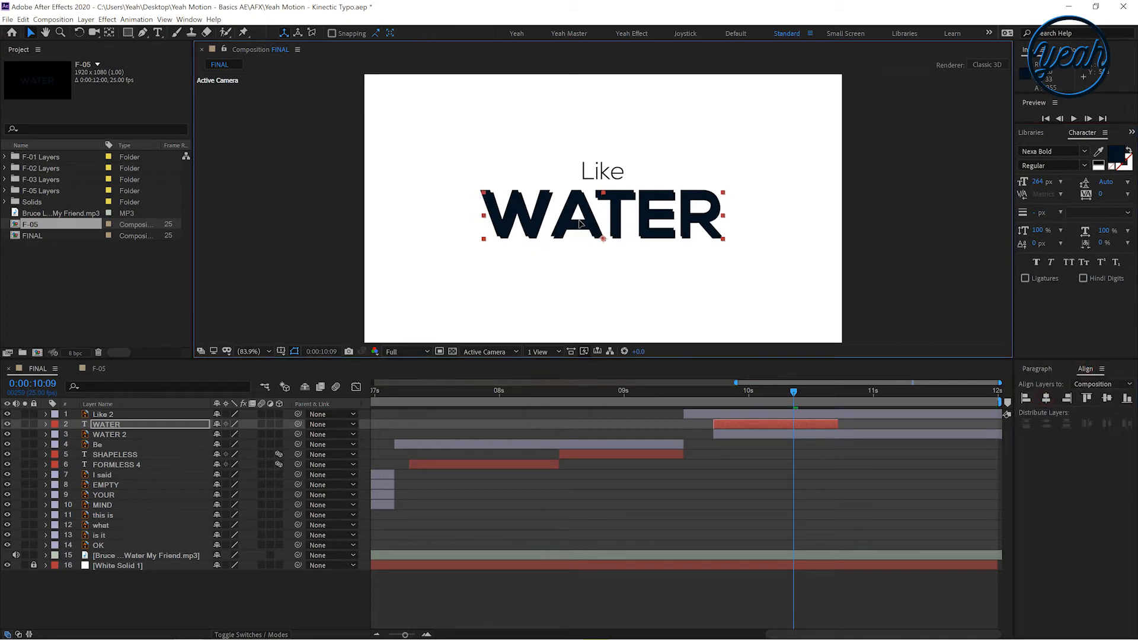
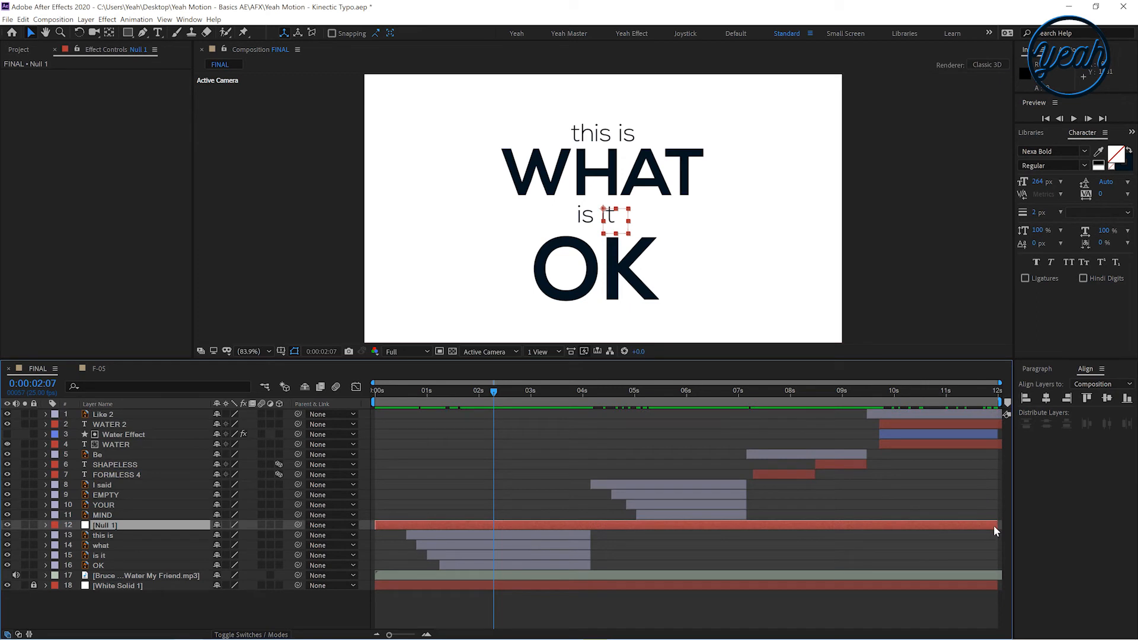
Trim the Null 1 layer so it ends at about 4 seconds
drag(994, 524, 590, 551)
key(/)
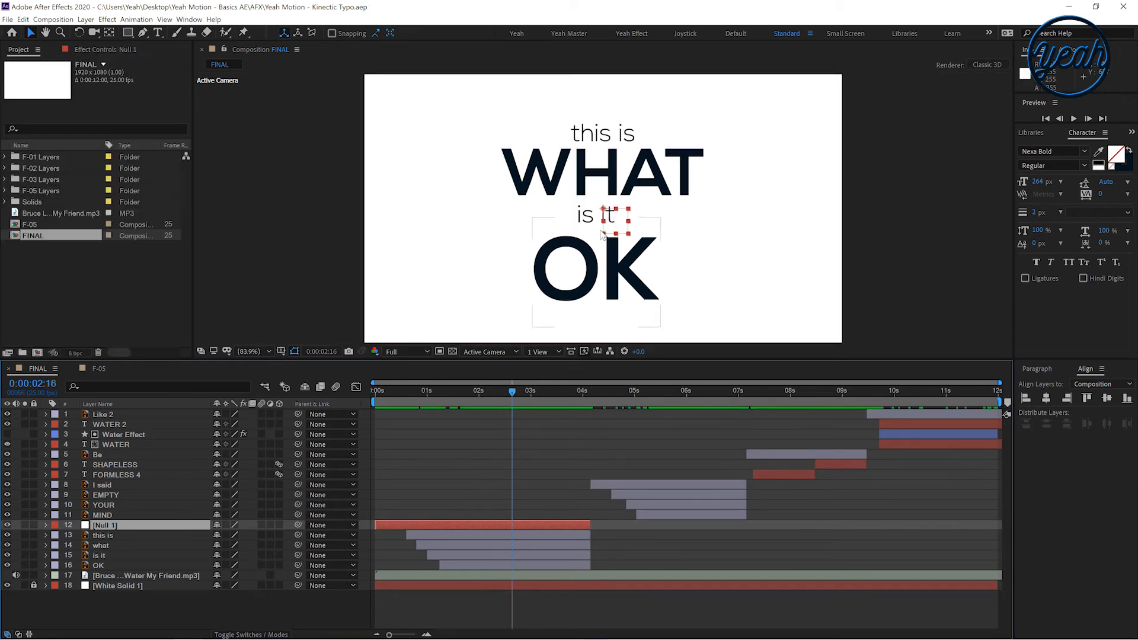
Move Null 1 in the viewer so it sits over the O of the OK text
scroll(602, 212, up, 2)
drag(629, 231, 595, 241)
click(246, 351)
click(260, 365)
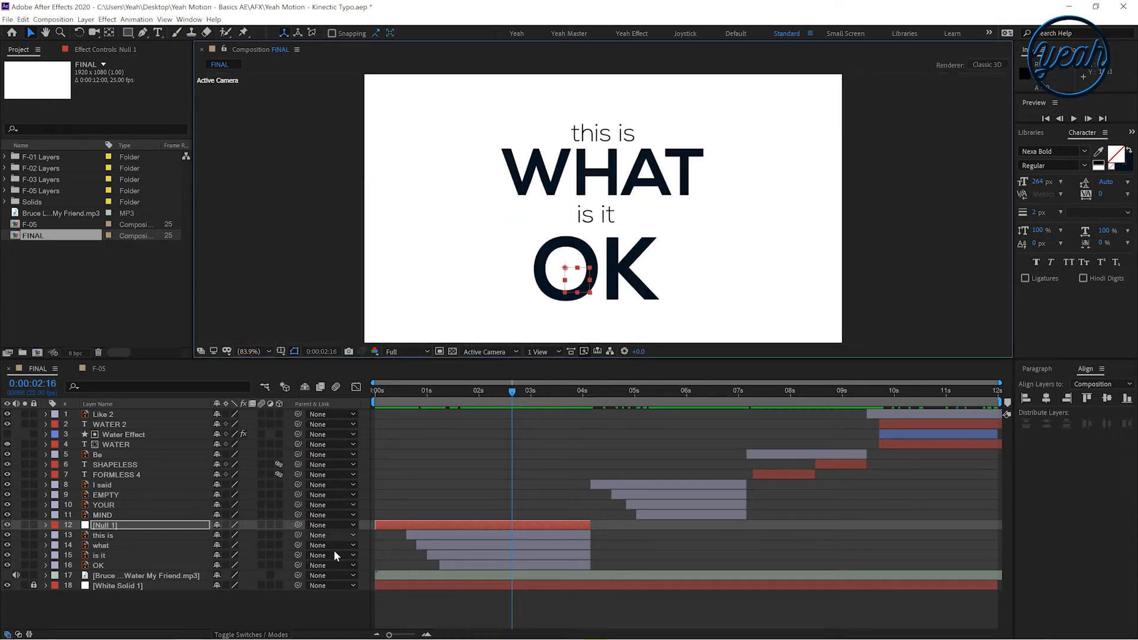
Parent the this is, what, is it and OK layers to Null 1
click(108, 536)
shift+click(106, 564)
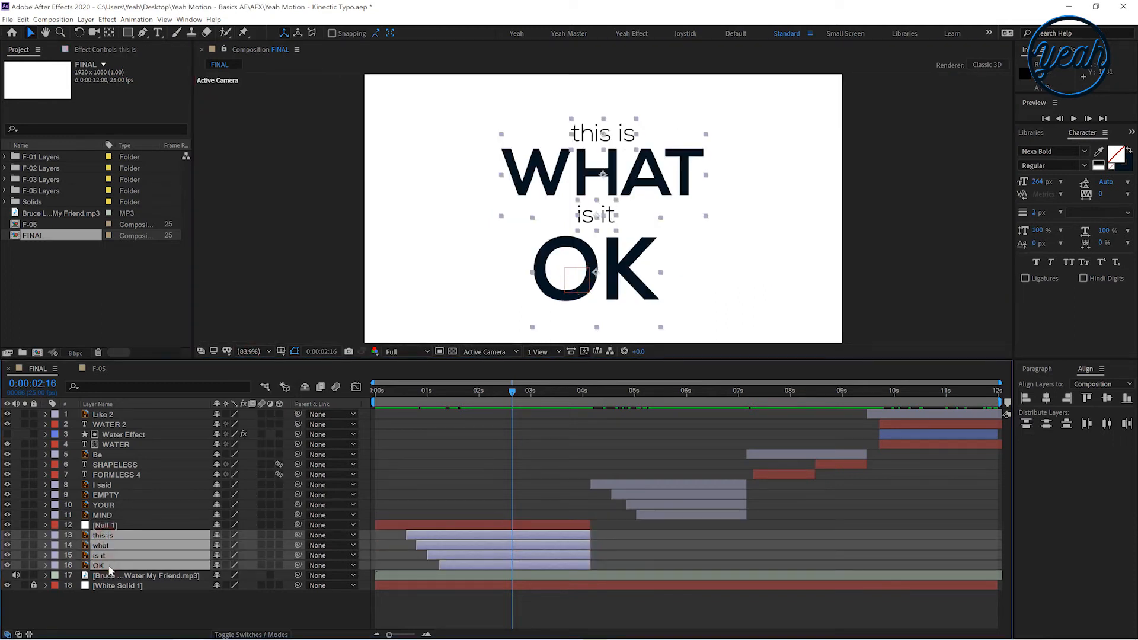
drag(298, 535, 102, 526)
click(102, 525)
Display the Bruce Lee audio layer's waveform and find the 2-second mark
click(548, 394)
drag(562, 406, 535, 421)
click(444, 573)
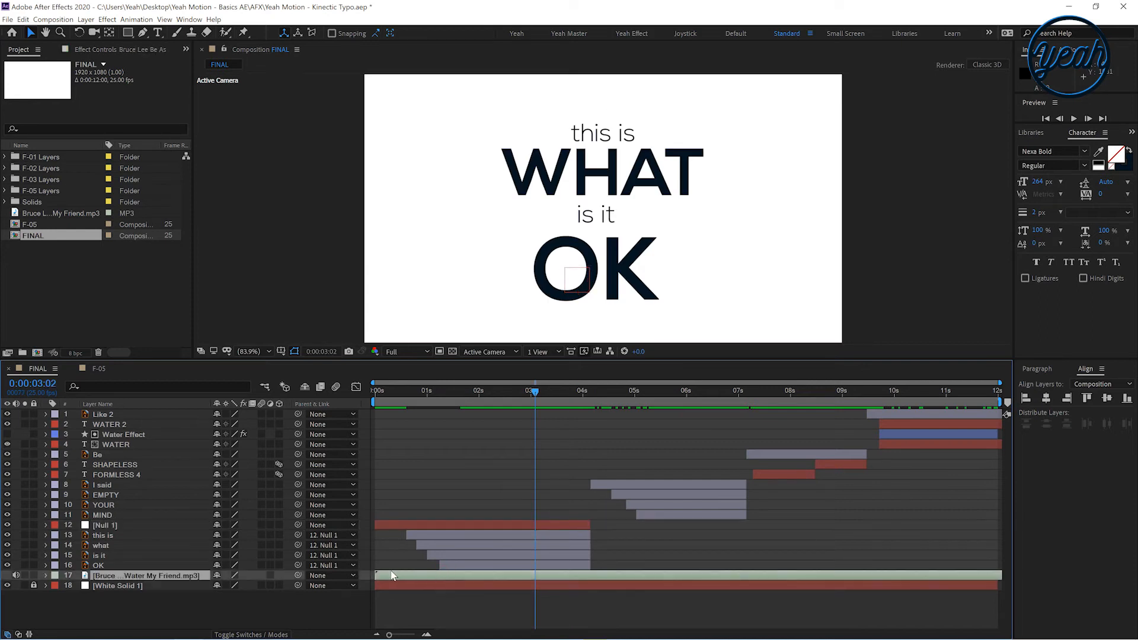
key(l)
key(l)
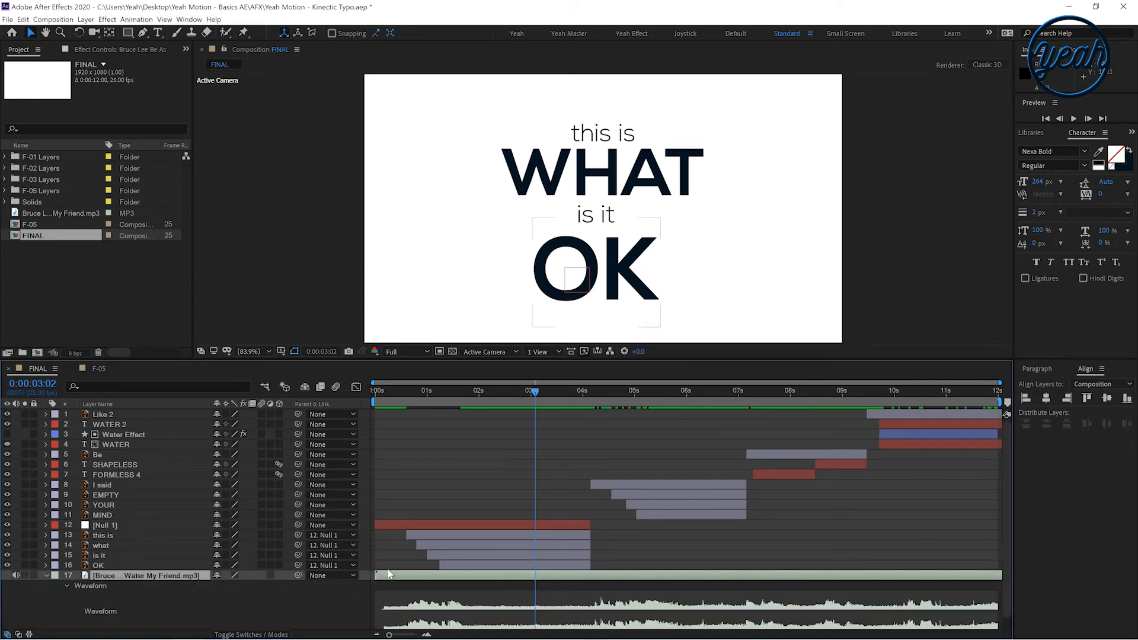
drag(513, 389, 478, 416)
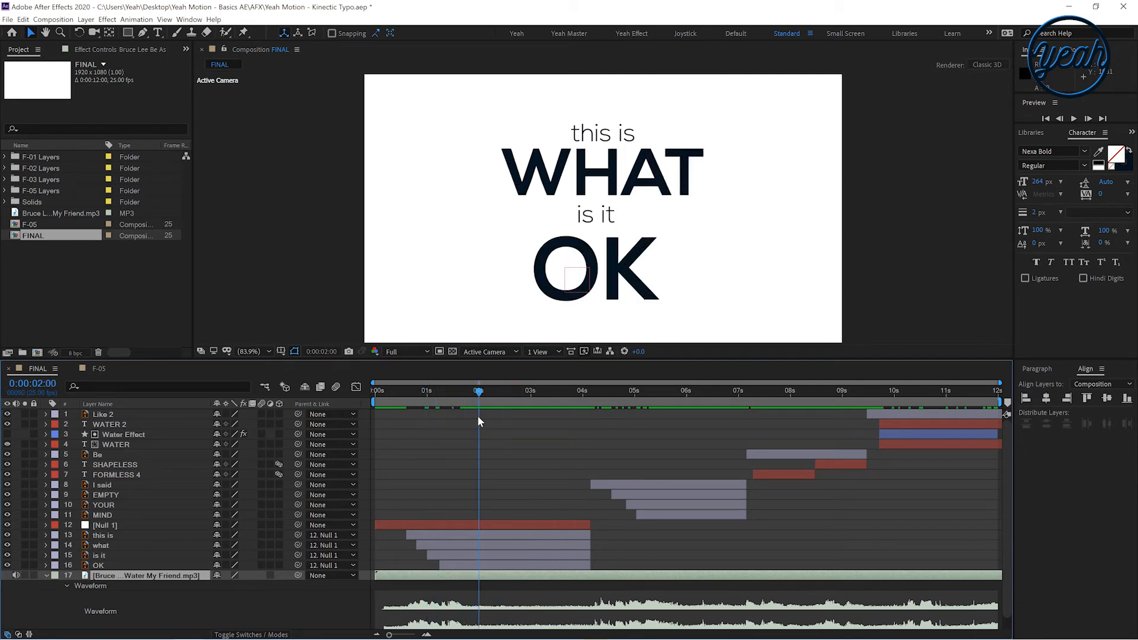
Open Null 1's transform properties and set a Scale keyframe at 0:00:02:00
click(126, 525)
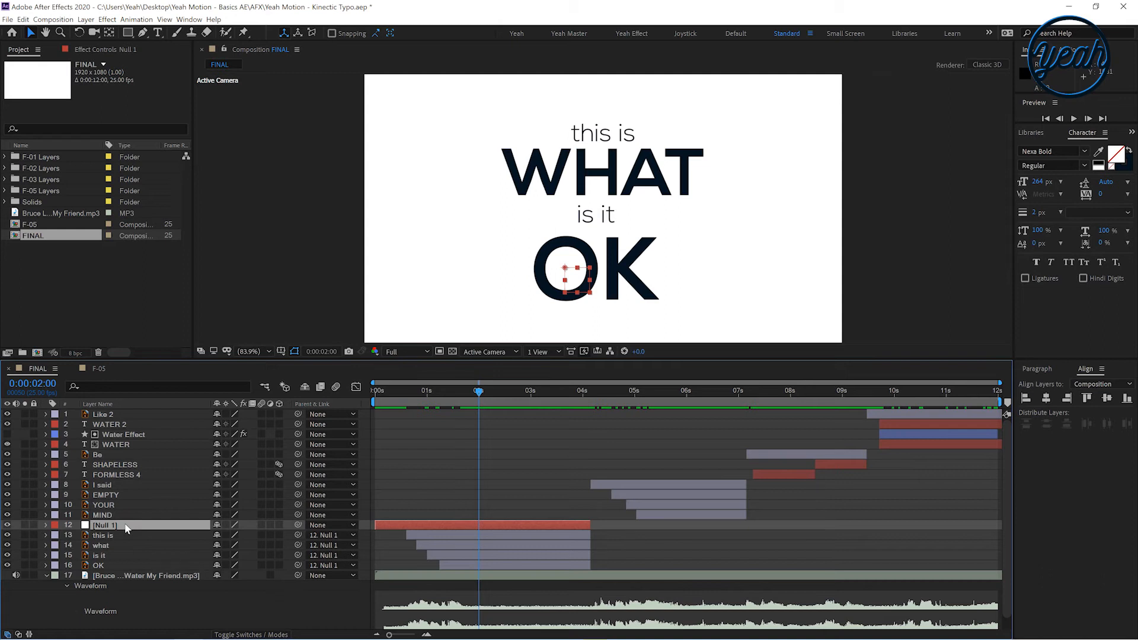
click(46, 525)
click(57, 535)
drag(585, 397, 609, 406)
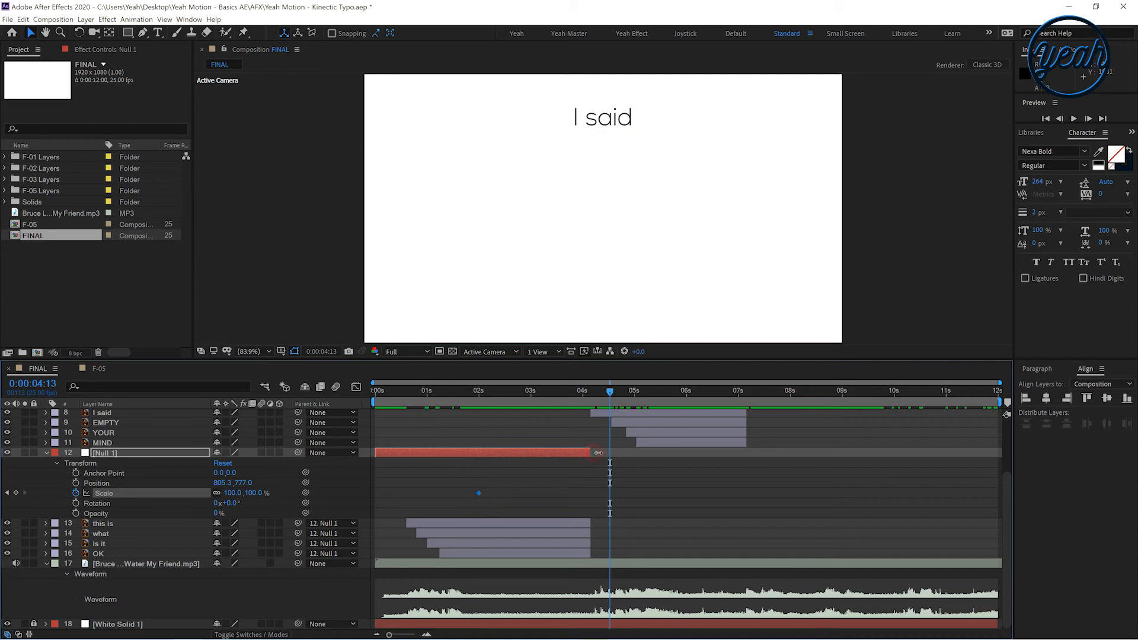
Extend Null 1 and the four parented text layers to end at 0:00:04:13
drag(598, 453, 614, 453)
click(329, 496)
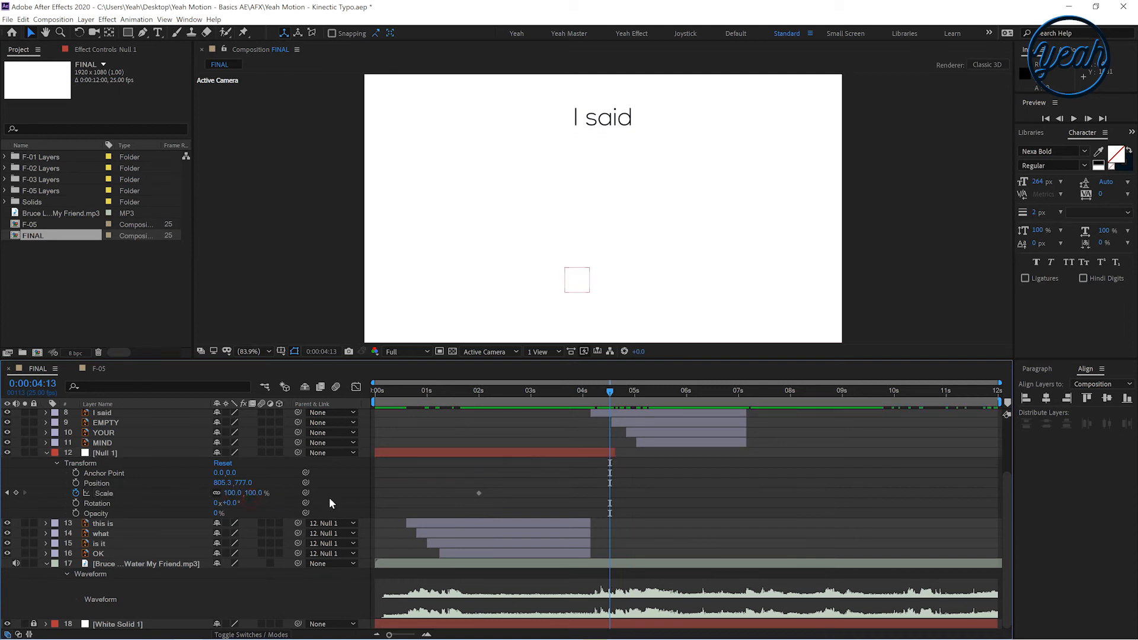
click(549, 523)
shift+click(564, 552)
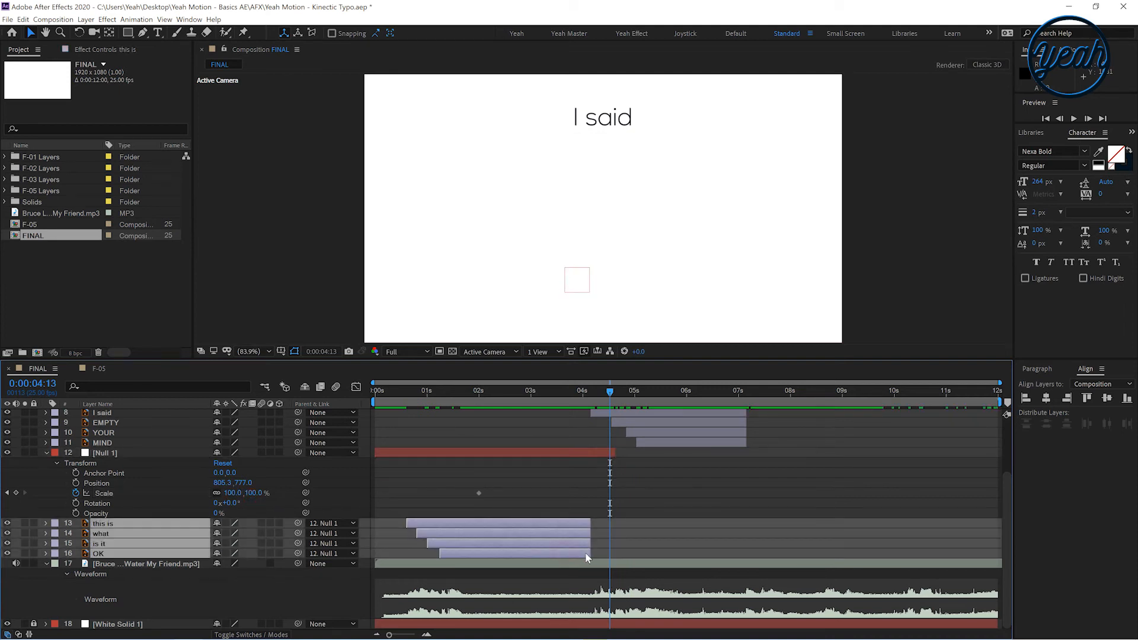
drag(590, 555, 625, 557)
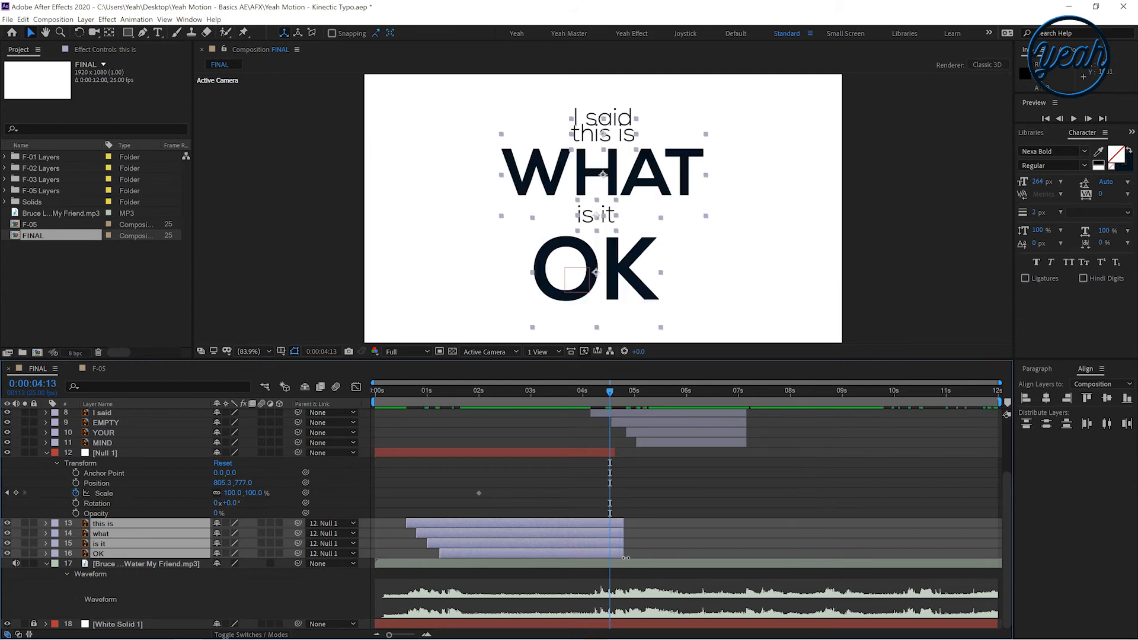
Scale Null 1 up to 1561% at about 4 seconds and apply Easy Ease to its scale keyframes
click(362, 491)
click(252, 493)
drag(253, 493, 311, 495)
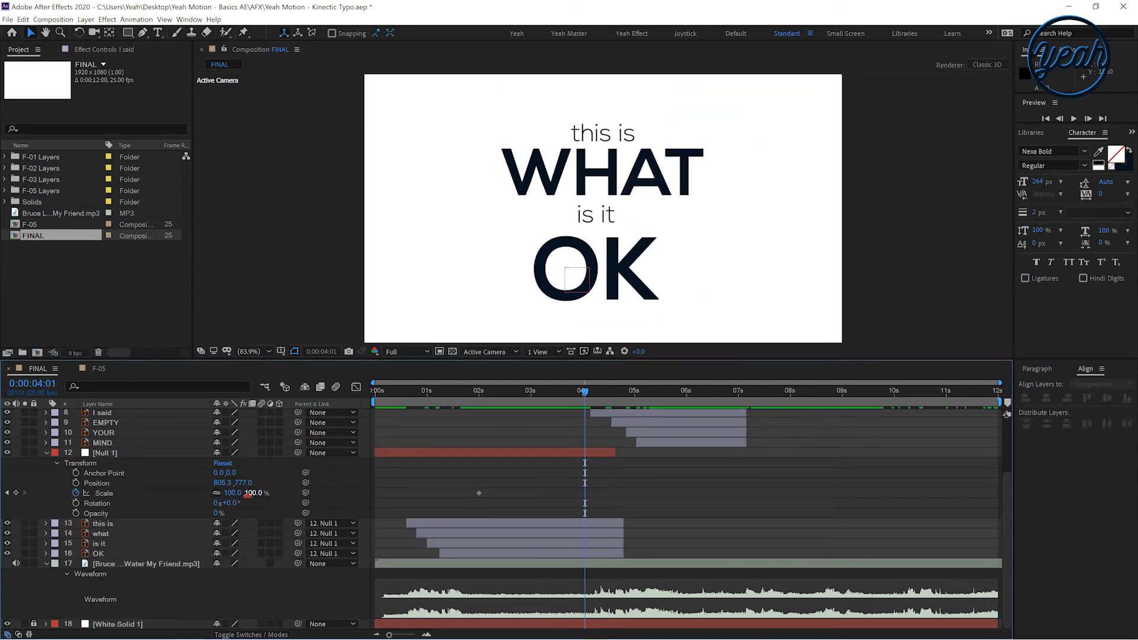
drag(248, 494, 1114, 512)
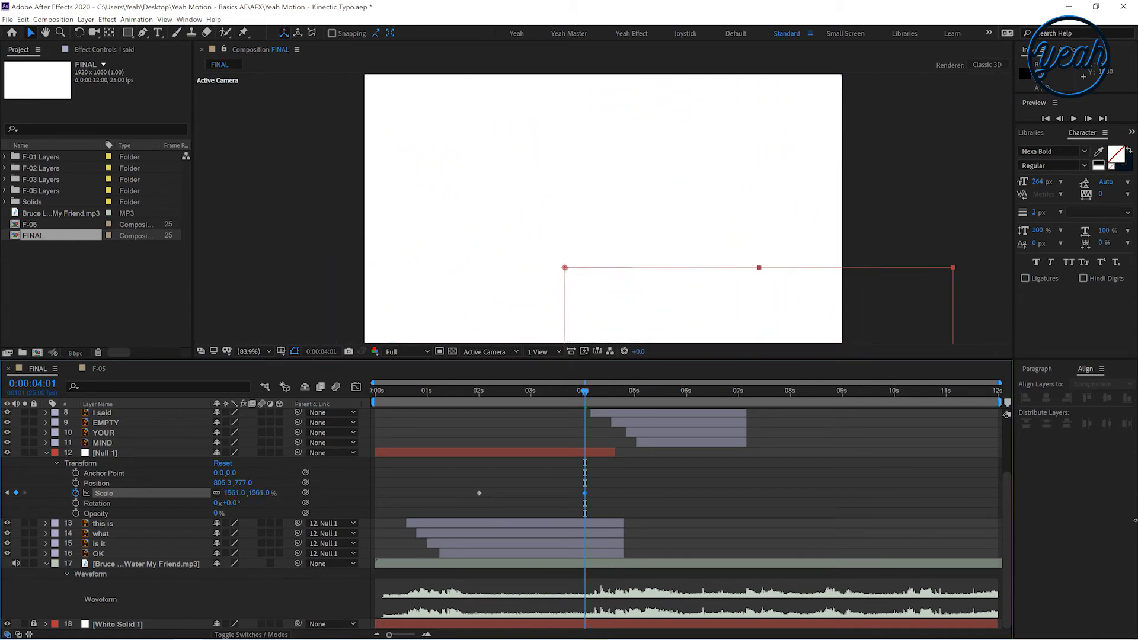
drag(453, 479, 588, 499)
right_click(580, 492)
click(485, 469)
click(442, 397)
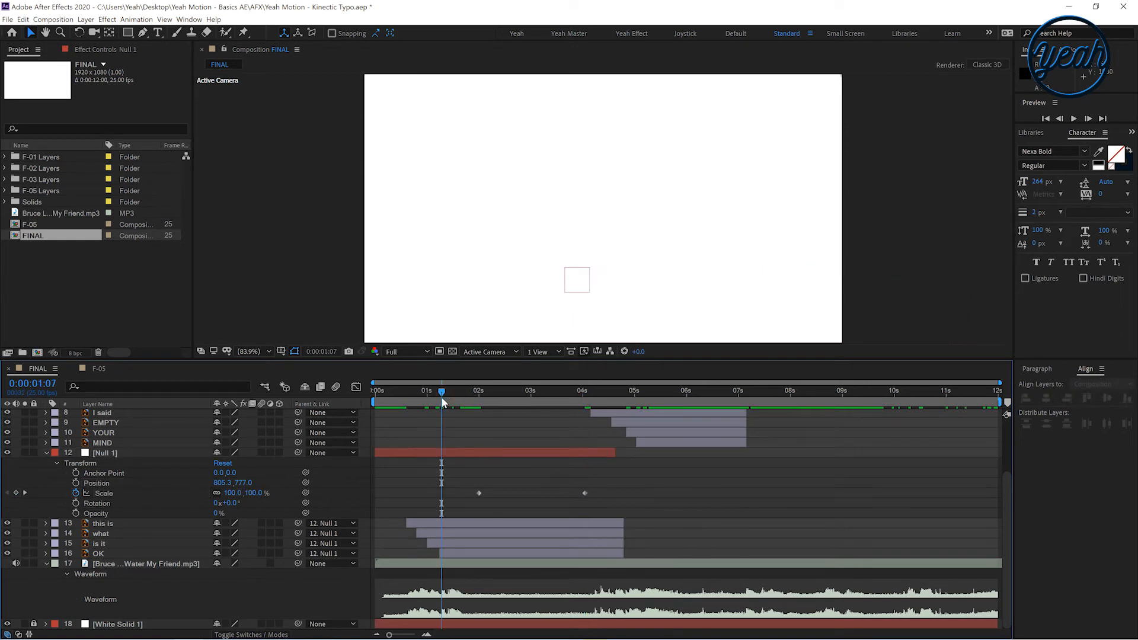
Preview the zoom-through transition from the start of the composition
key(space)
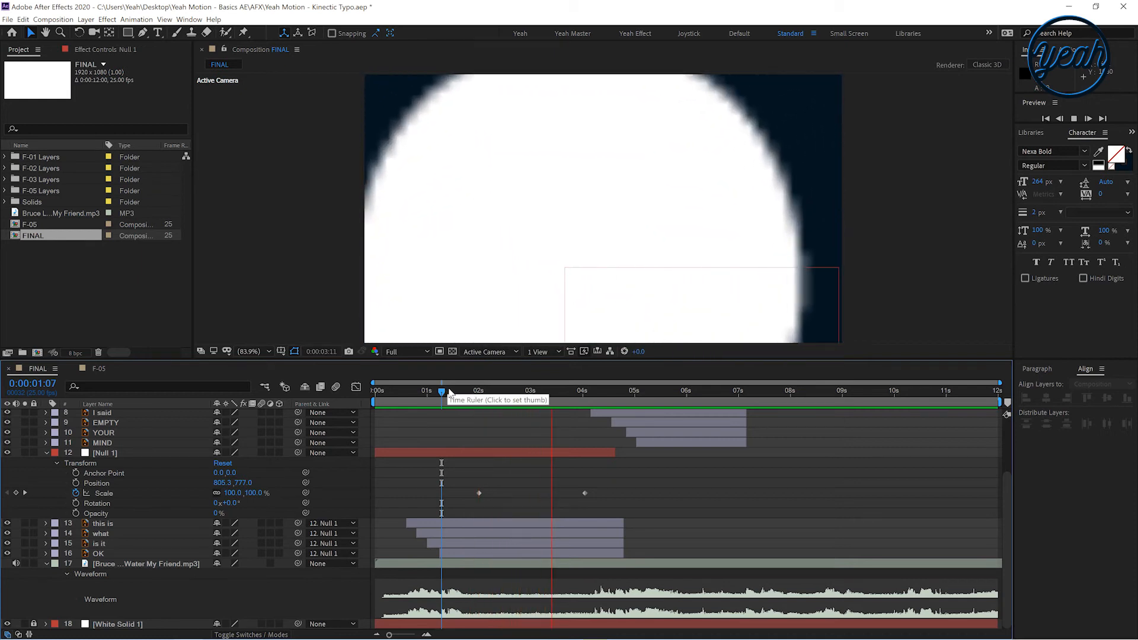
key(space)
click(47, 453)
click(46, 564)
key(space)
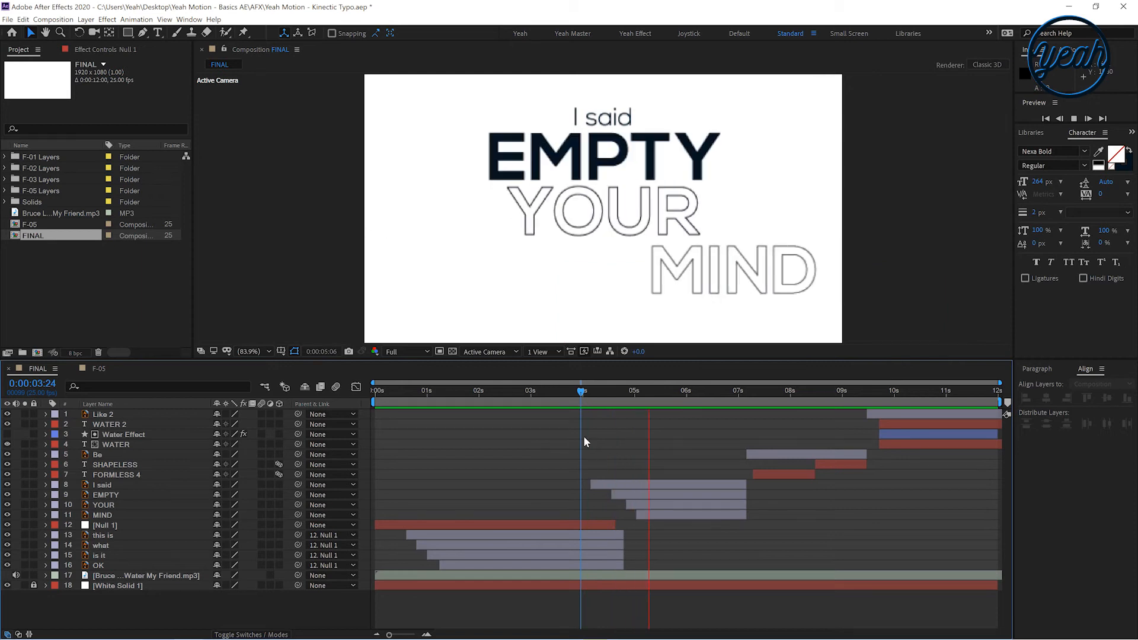
drag(566, 390, 355, 406)
key(space)
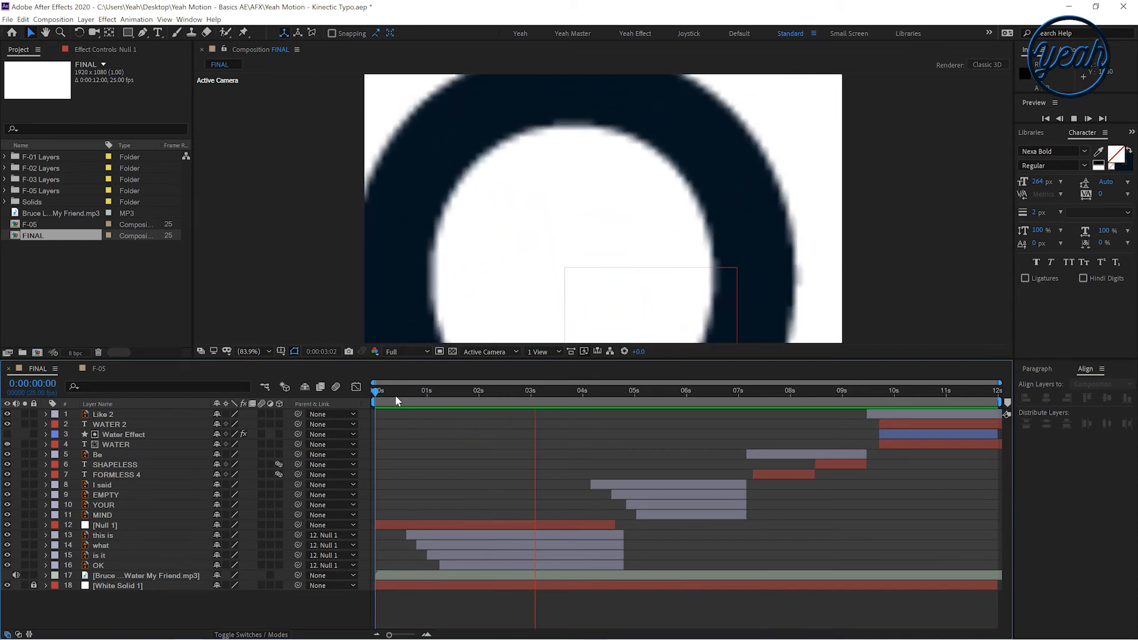
click(386, 392)
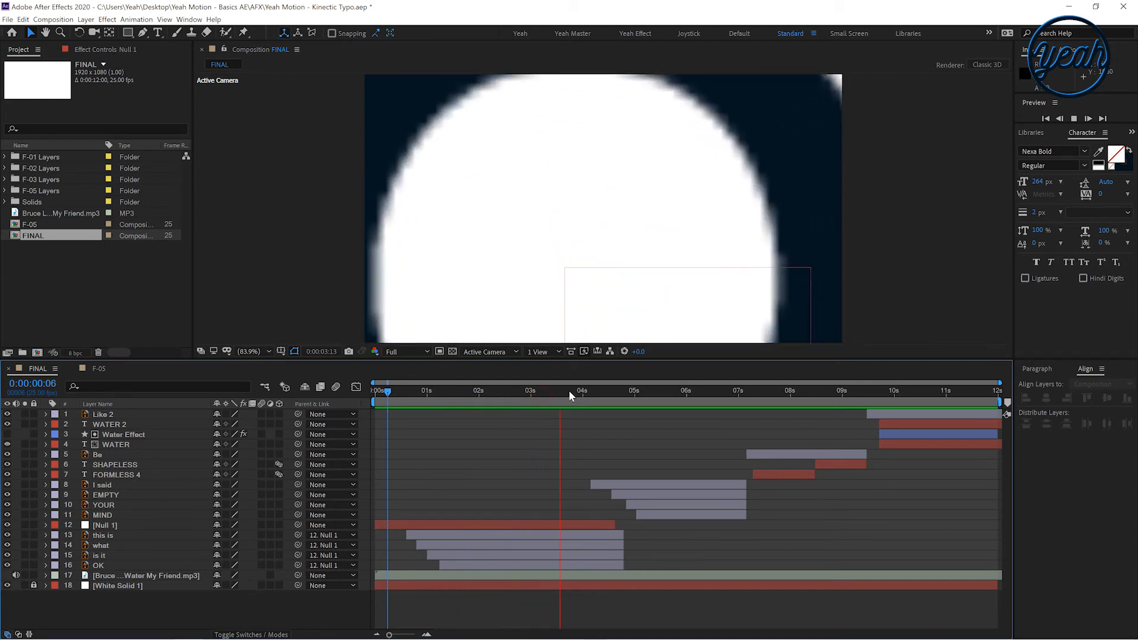
click(572, 390)
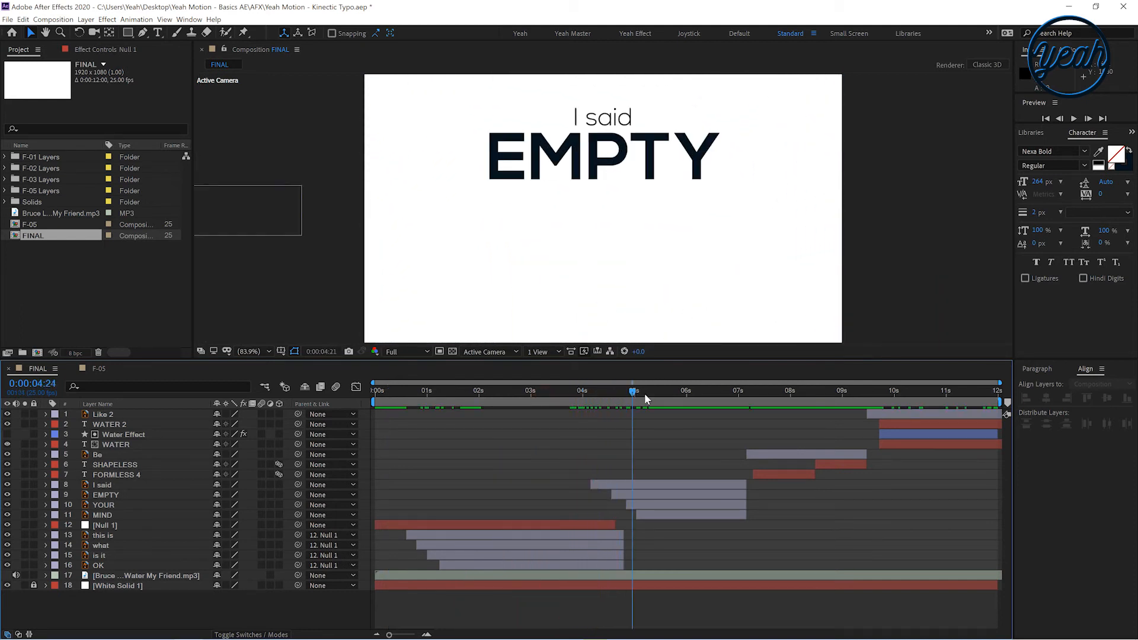
Fade out the I said layer with opacity keyframes from 100% at 6:14 to 0% at 7:01
drag(698, 404, 717, 419)
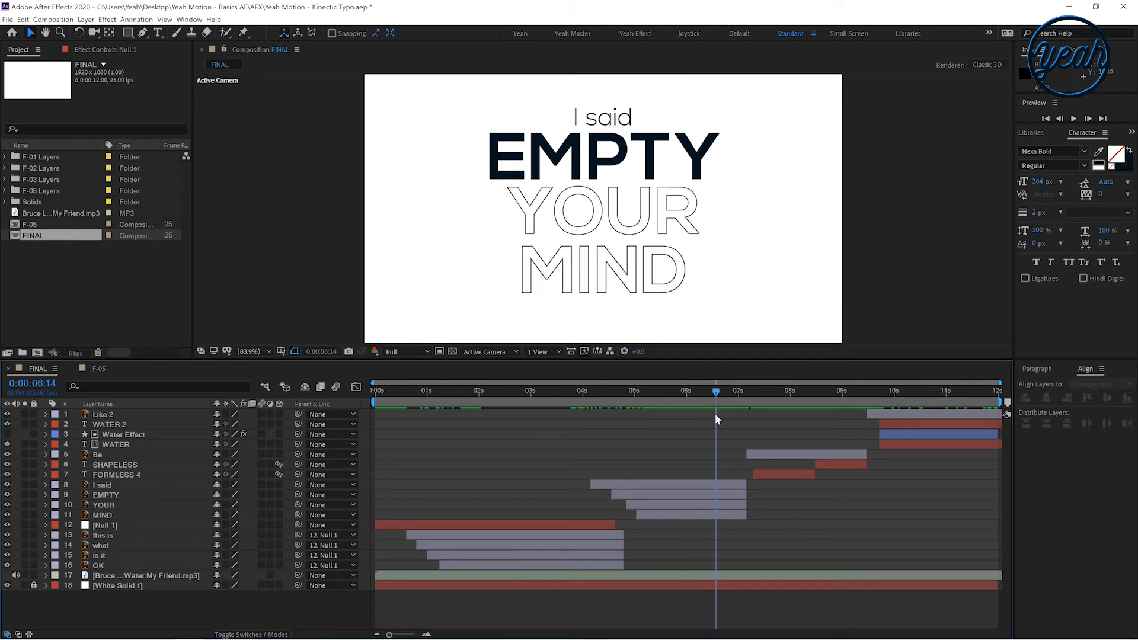
click(720, 486)
shift+click(727, 515)
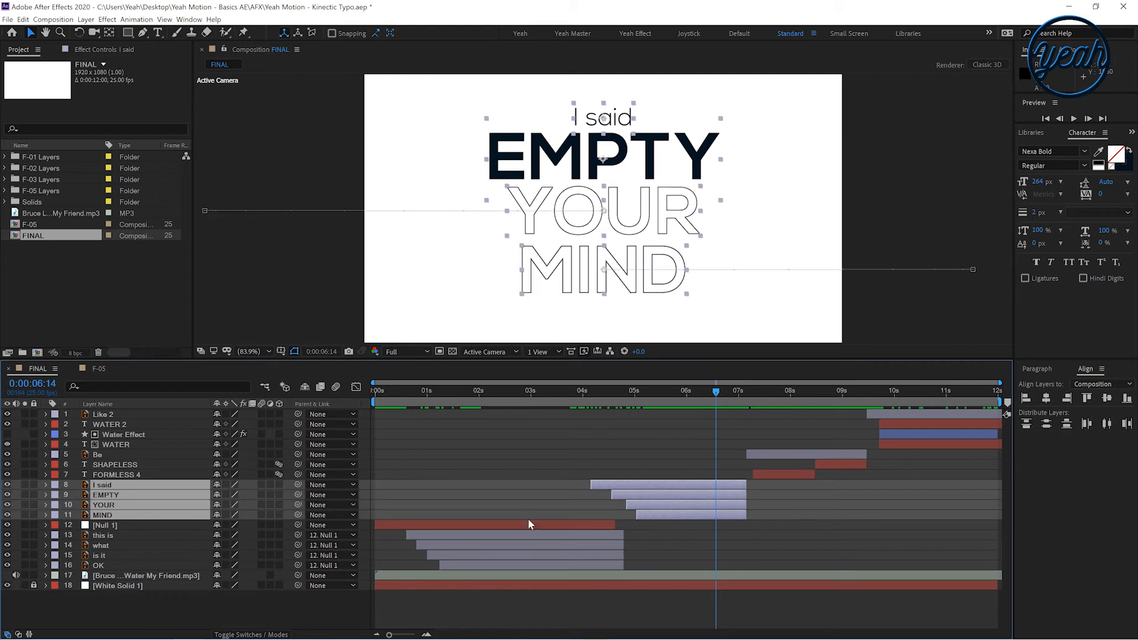
click(45, 485)
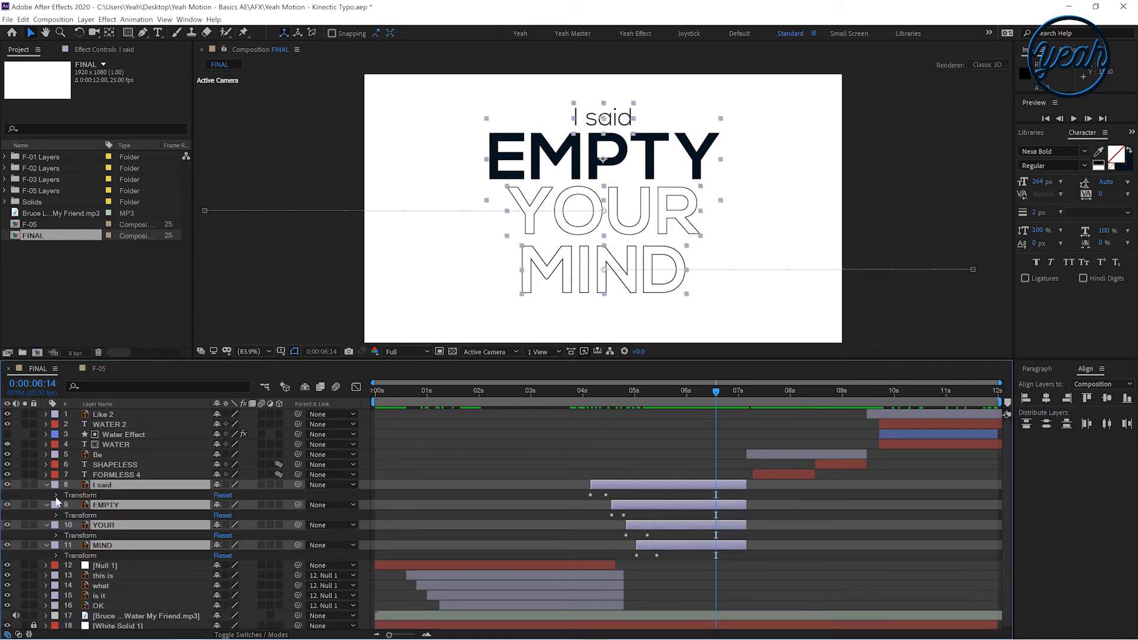
click(61, 495)
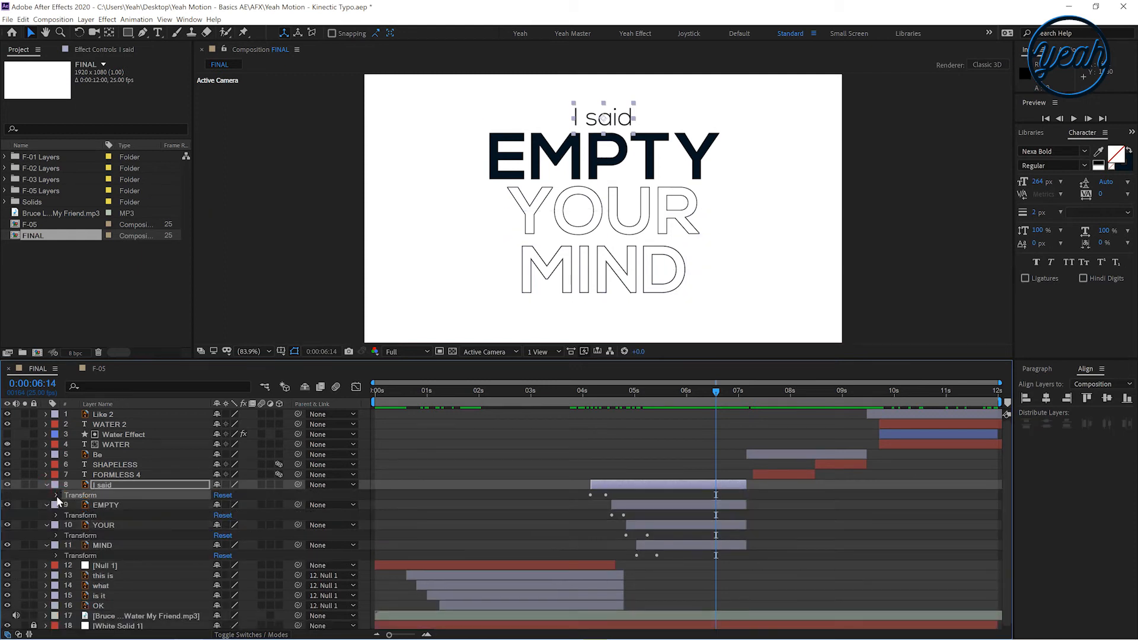
click(56, 495)
click(76, 545)
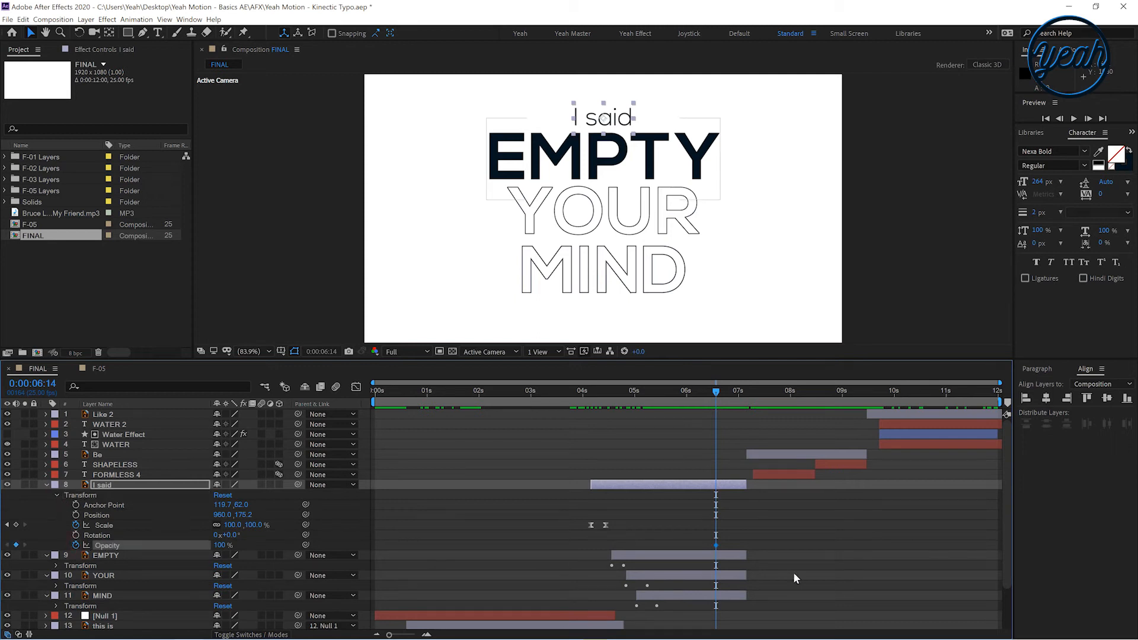
click(741, 401)
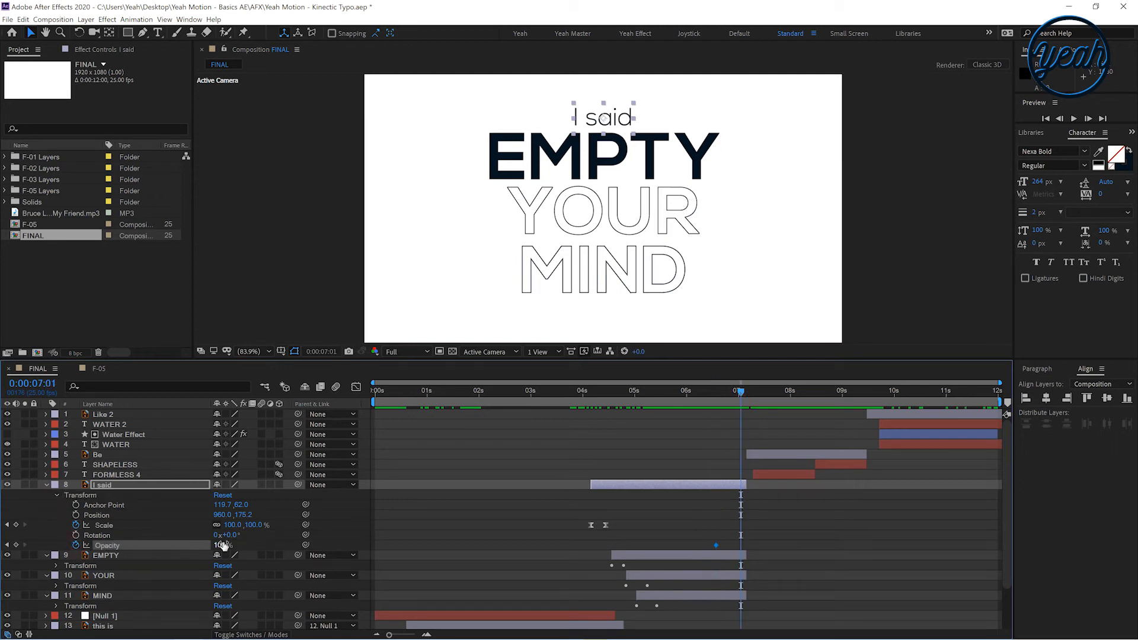
drag(123, 542, 89, 543)
Apply the same opacity fade keyframes to the EMPTY, YOUR and MIND layers
scroll(706, 518, down, 3)
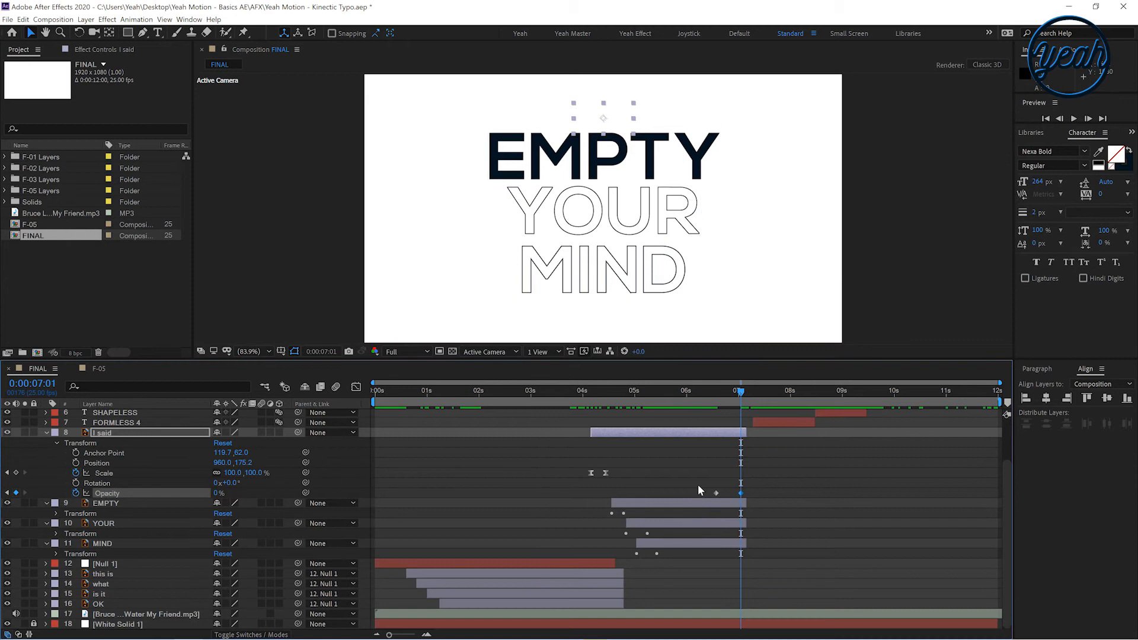
drag(742, 500, 741, 501)
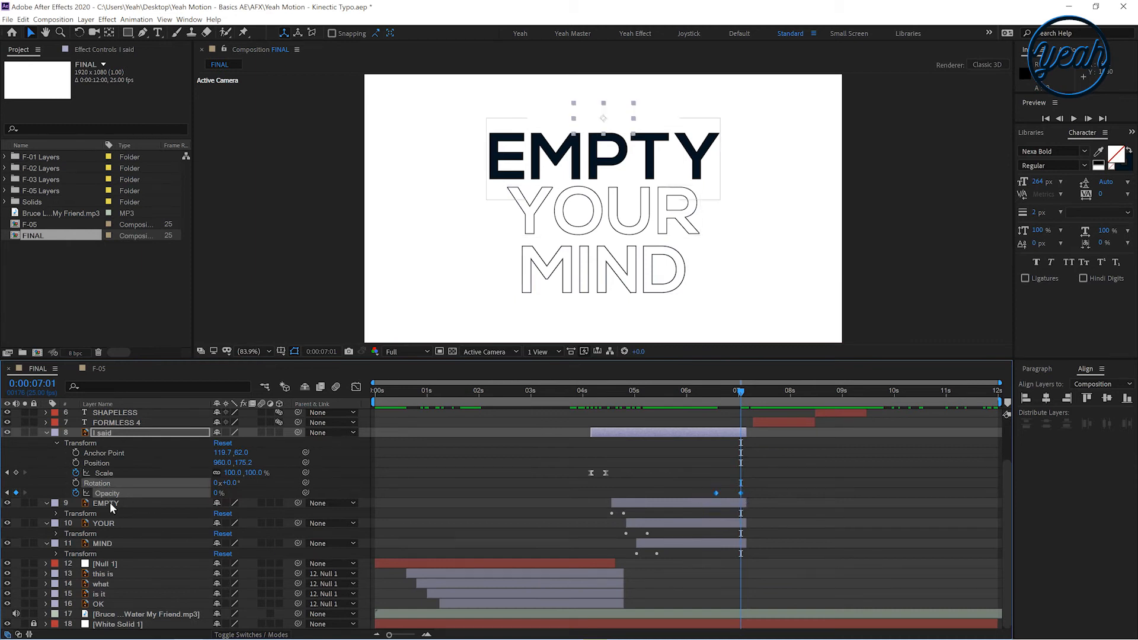
click(110, 506)
click(717, 400)
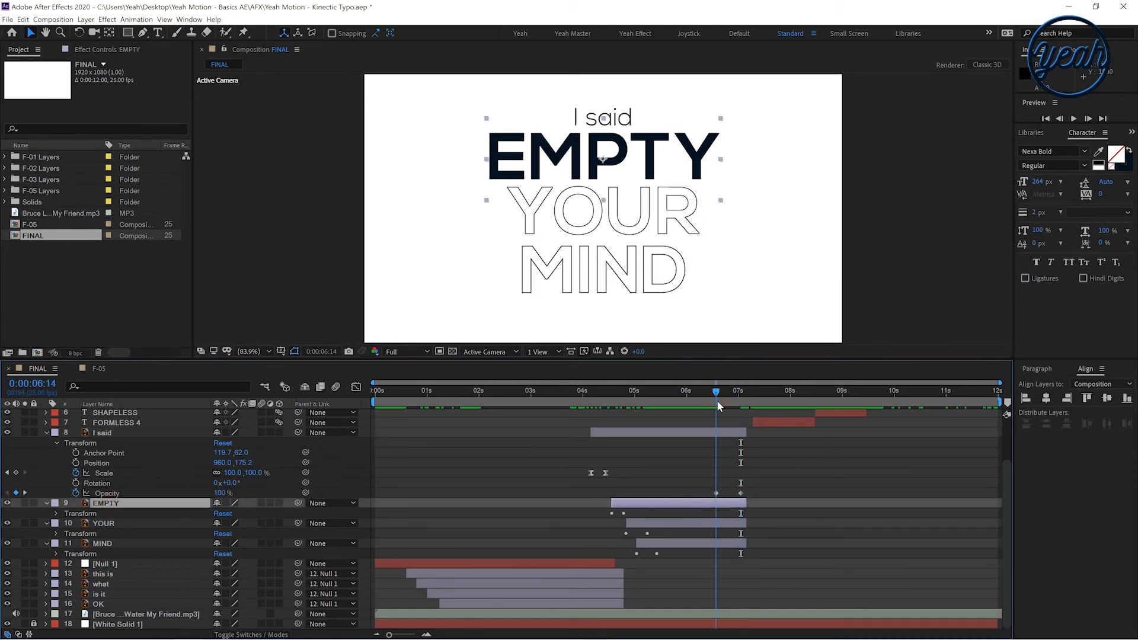
click(104, 523)
click(105, 543)
click(688, 463)
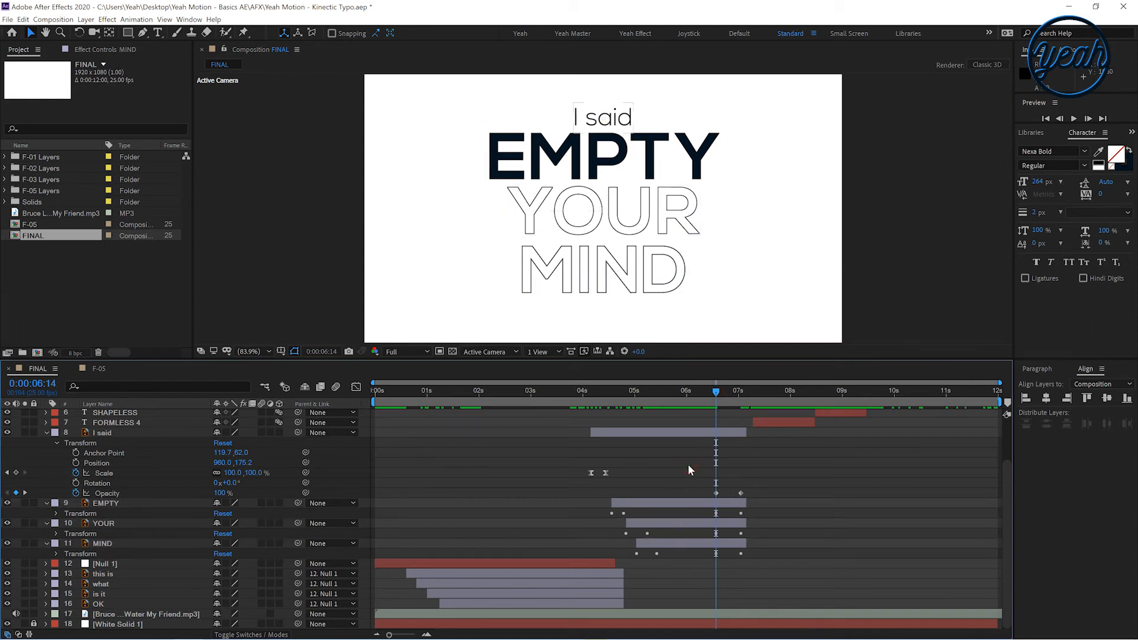
click(680, 445)
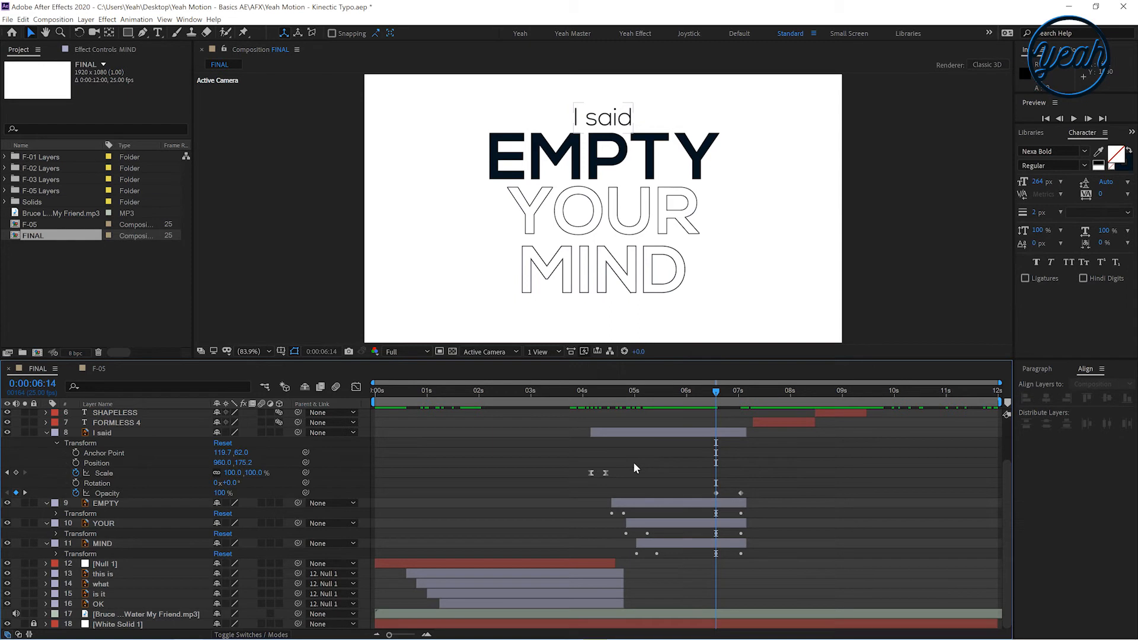
Preview the fade into the be SHAPELESS and be FORMLESS section against the audio
key(u)
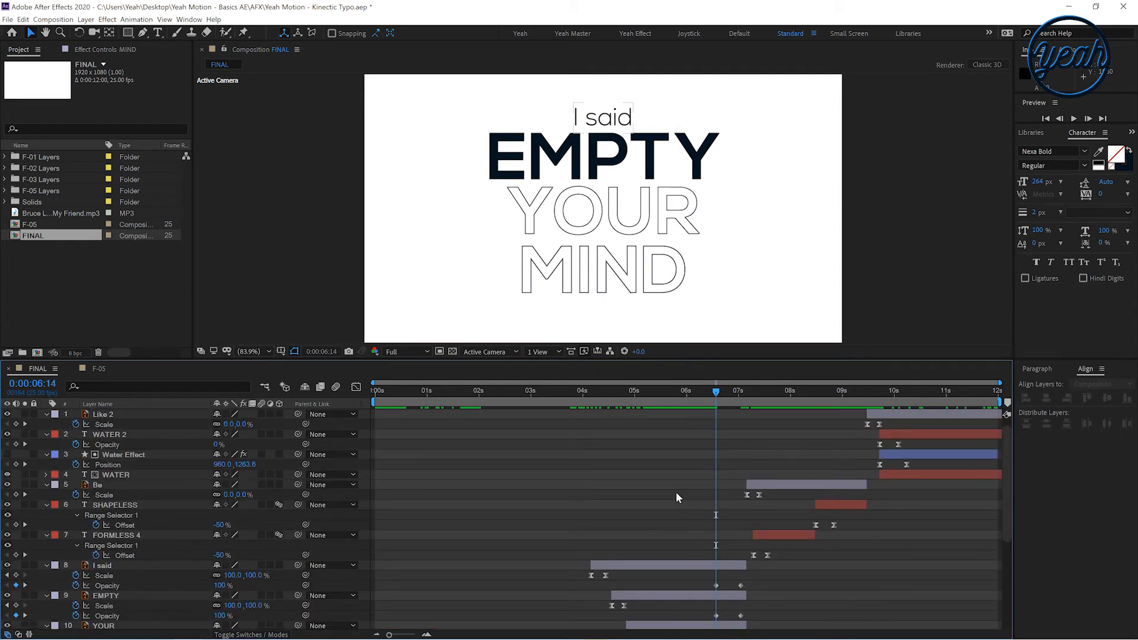
key(u)
key(space)
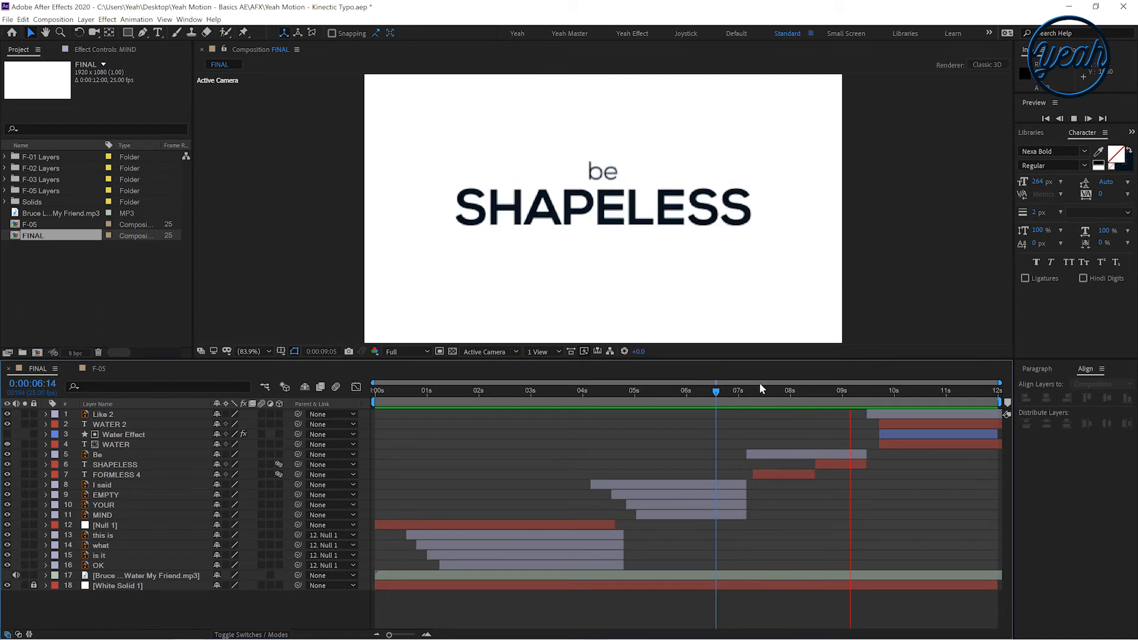
click(738, 386)
key(space)
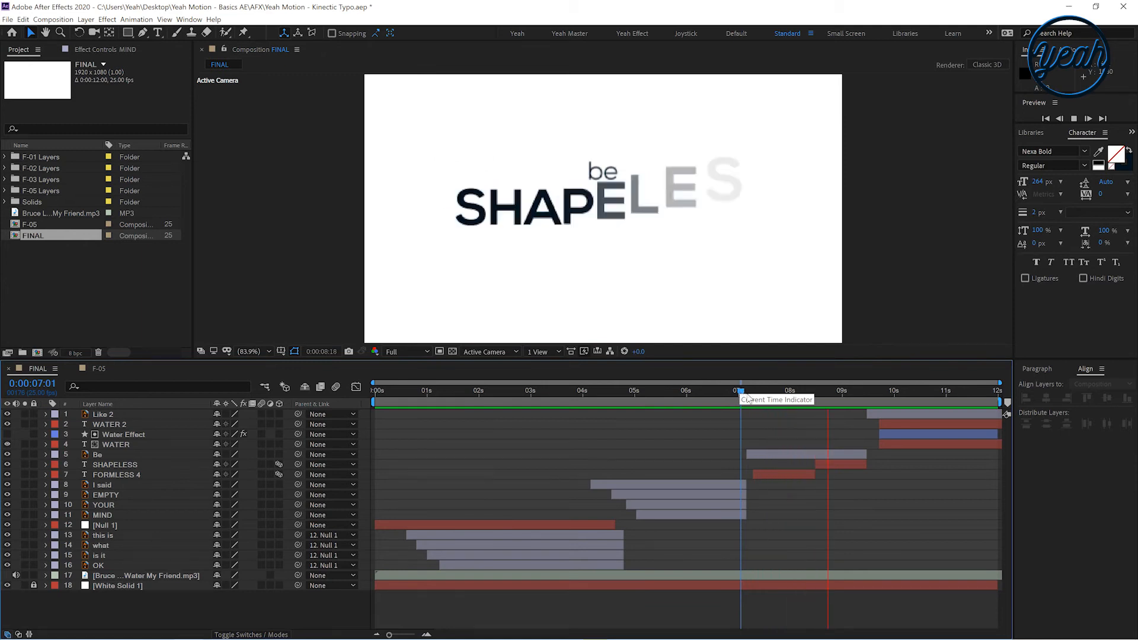
click(790, 391)
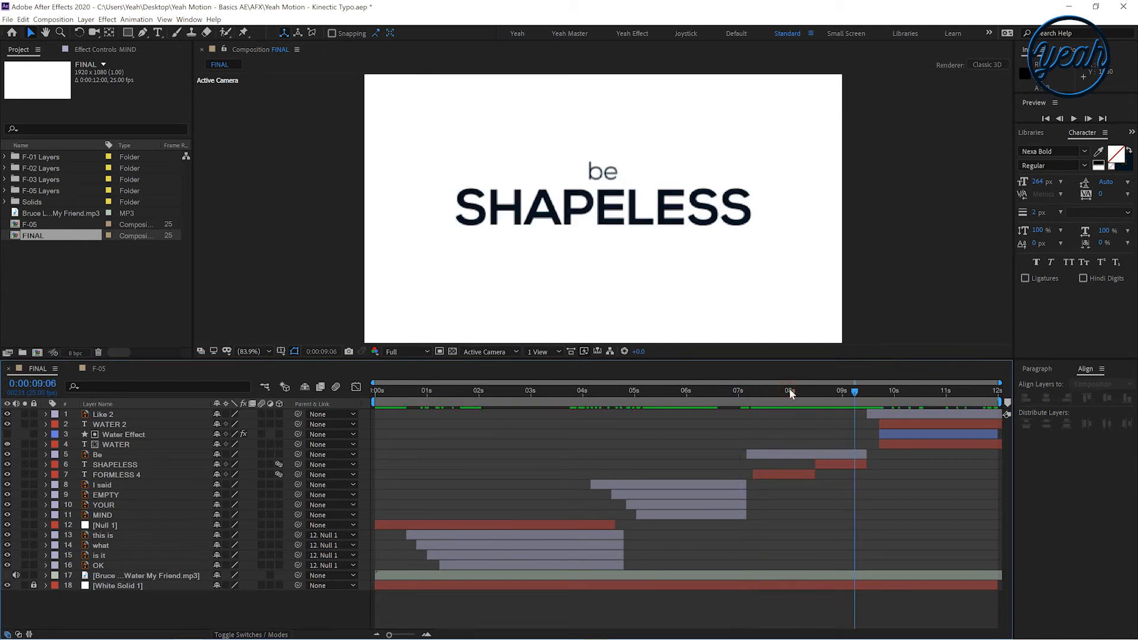
click(814, 575)
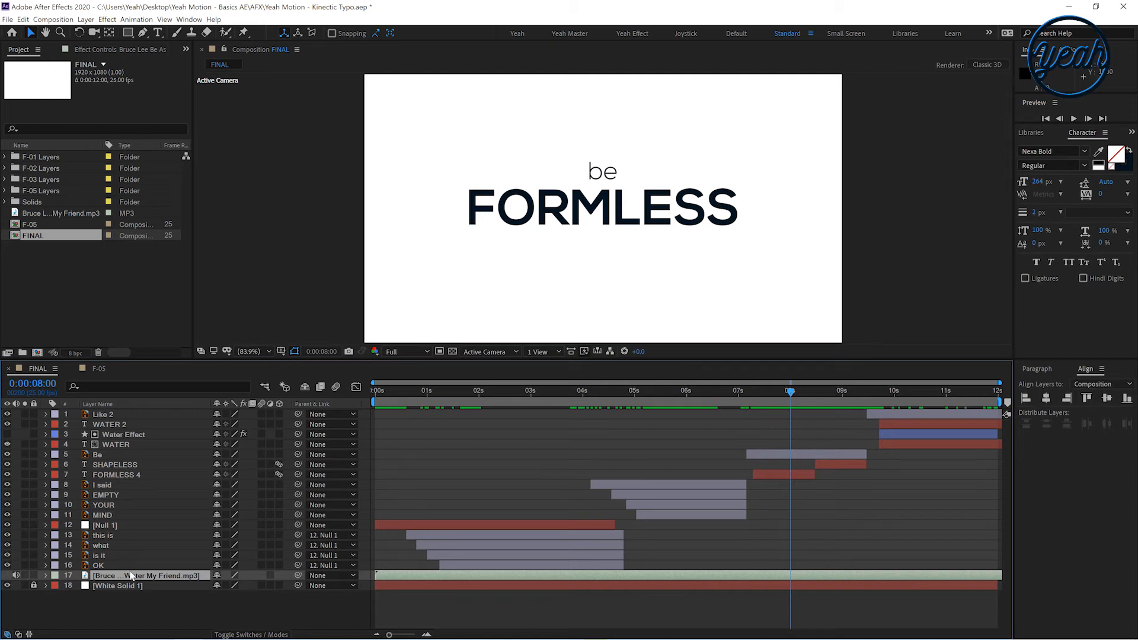
Show the audio waveform, zoom the timeline, and split the FORMLESS 4 layer at 0:00:07:22
key(l)
key(l)
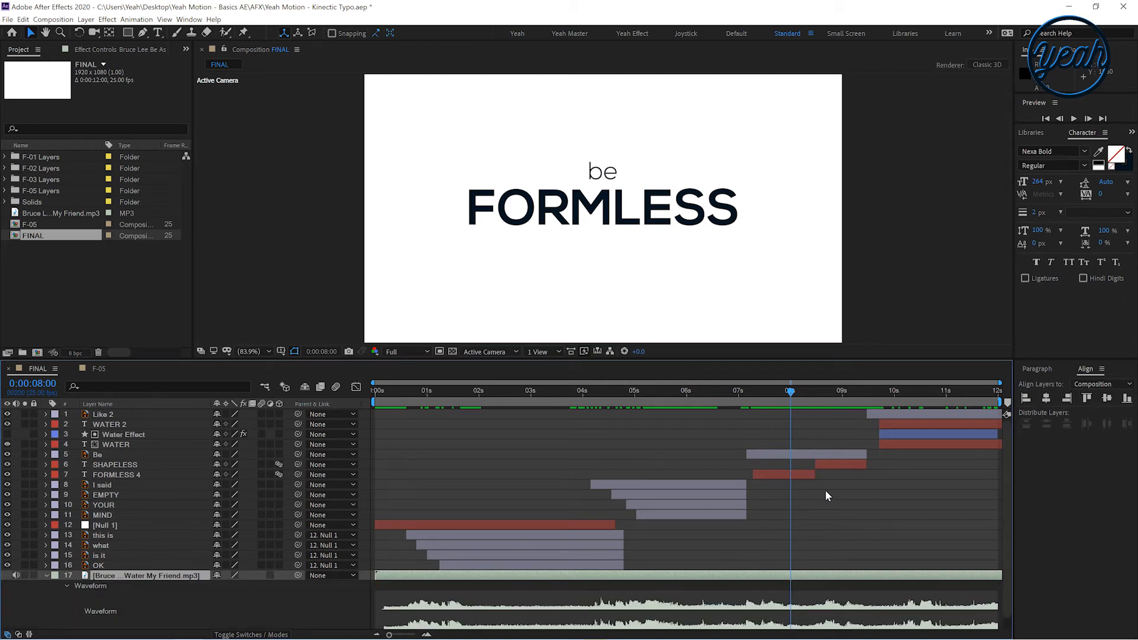
key(equal)
scroll(727, 528, right, 5)
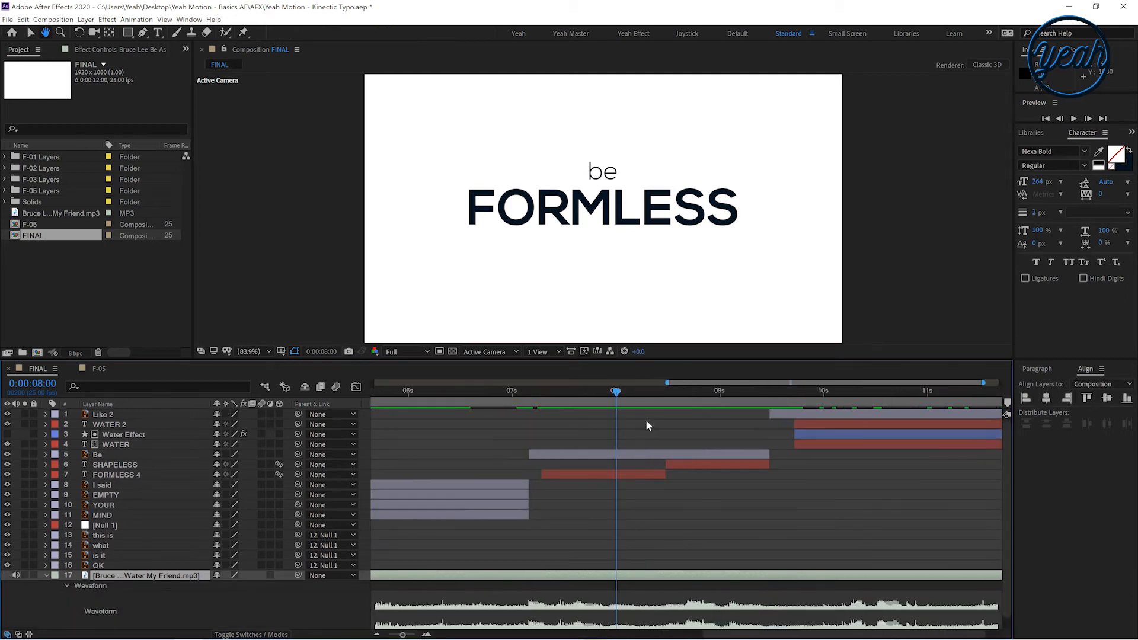
drag(627, 396, 603, 406)
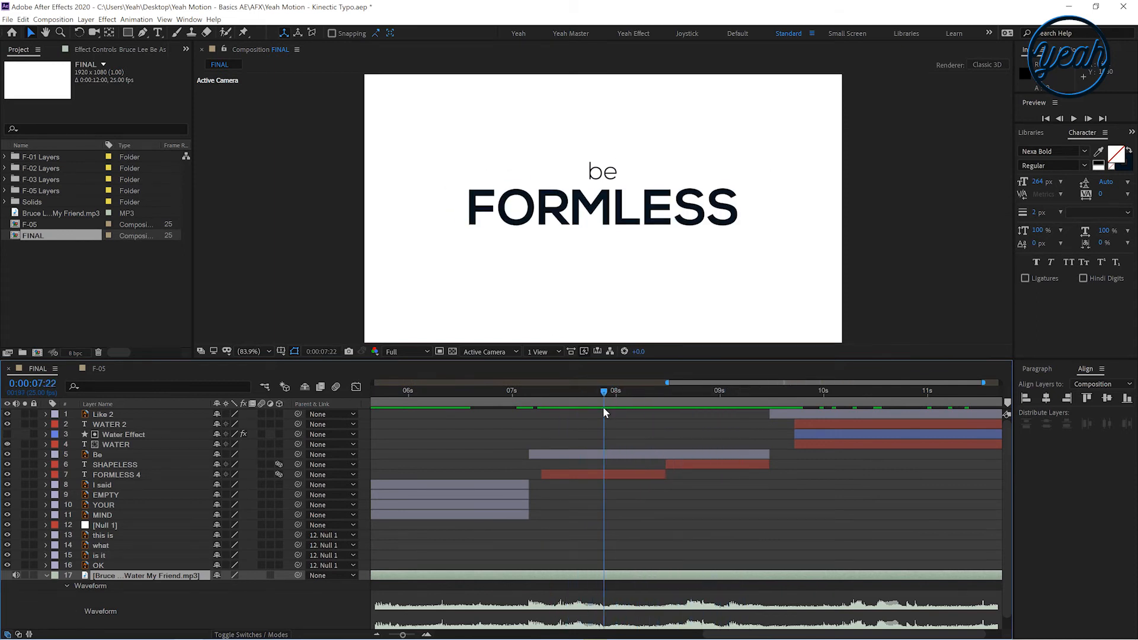
click(597, 474)
click(596, 473)
click(27, 21)
click(13, 21)
click(22, 21)
click(45, 157)
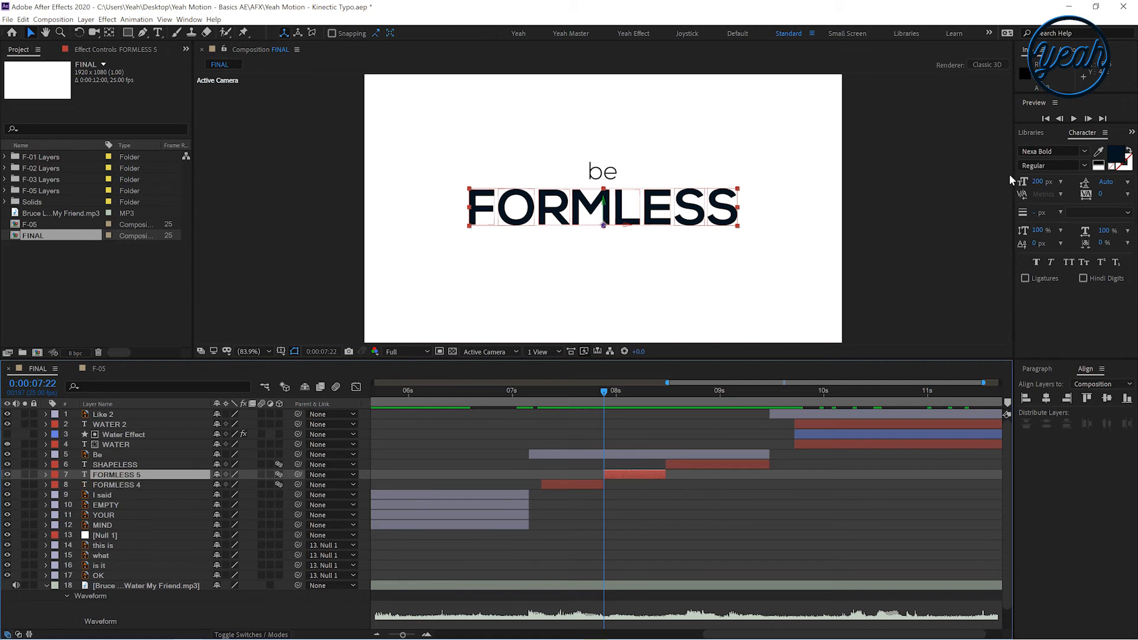
Search effects for turbu and apply Turbulent Displace to the new FORMLESS 5 layer segment
click(1130, 135)
click(1094, 153)
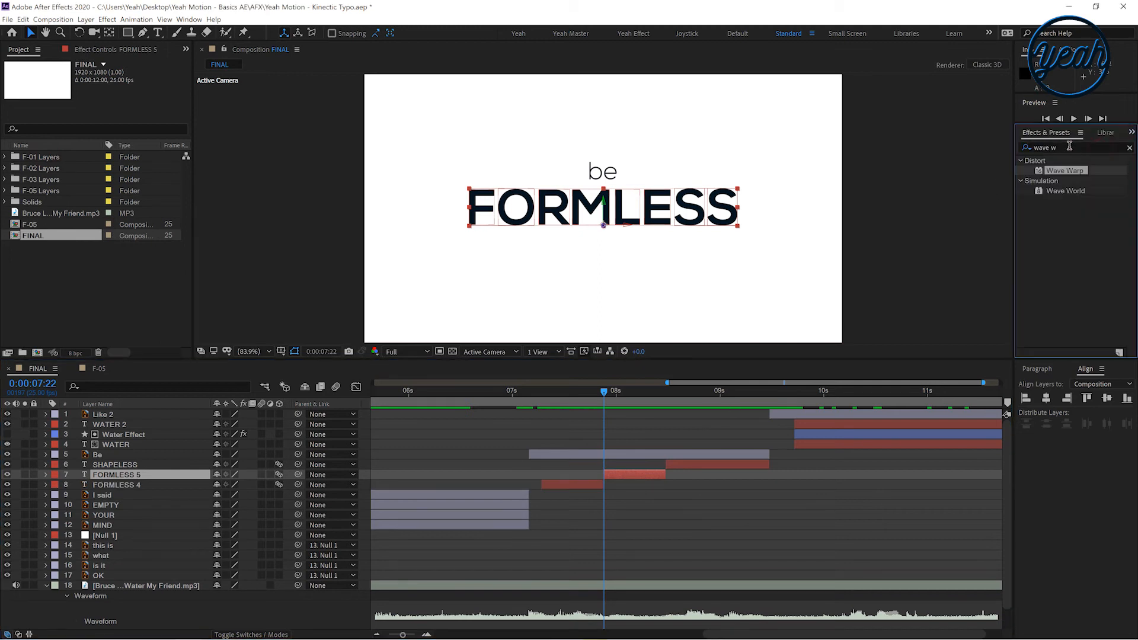
text(turbu)
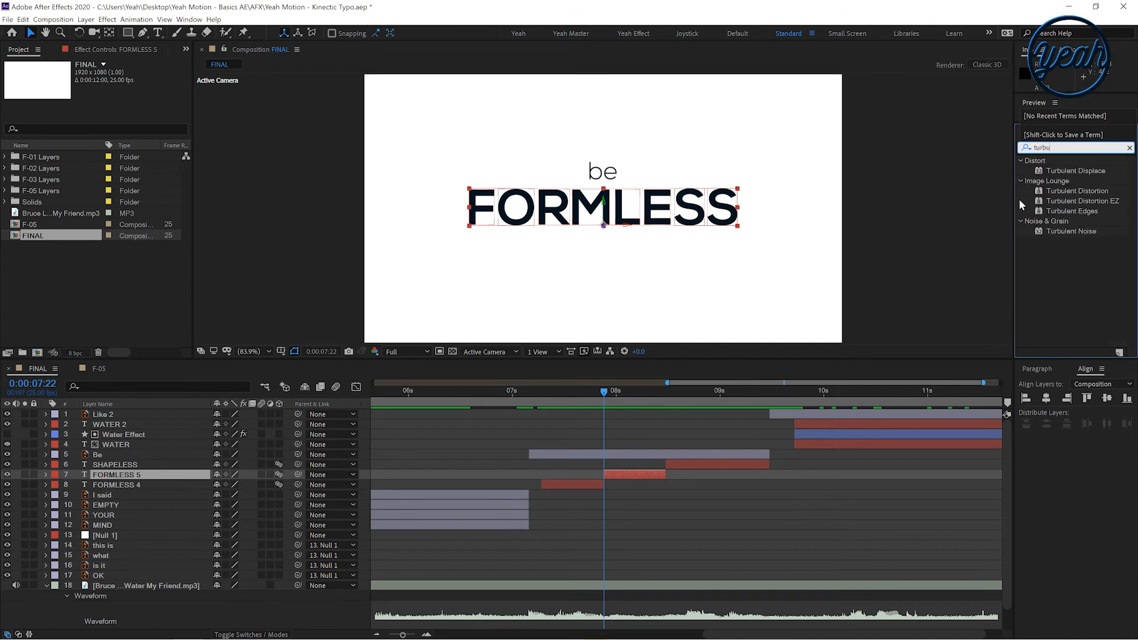
drag(1053, 173, 543, 210)
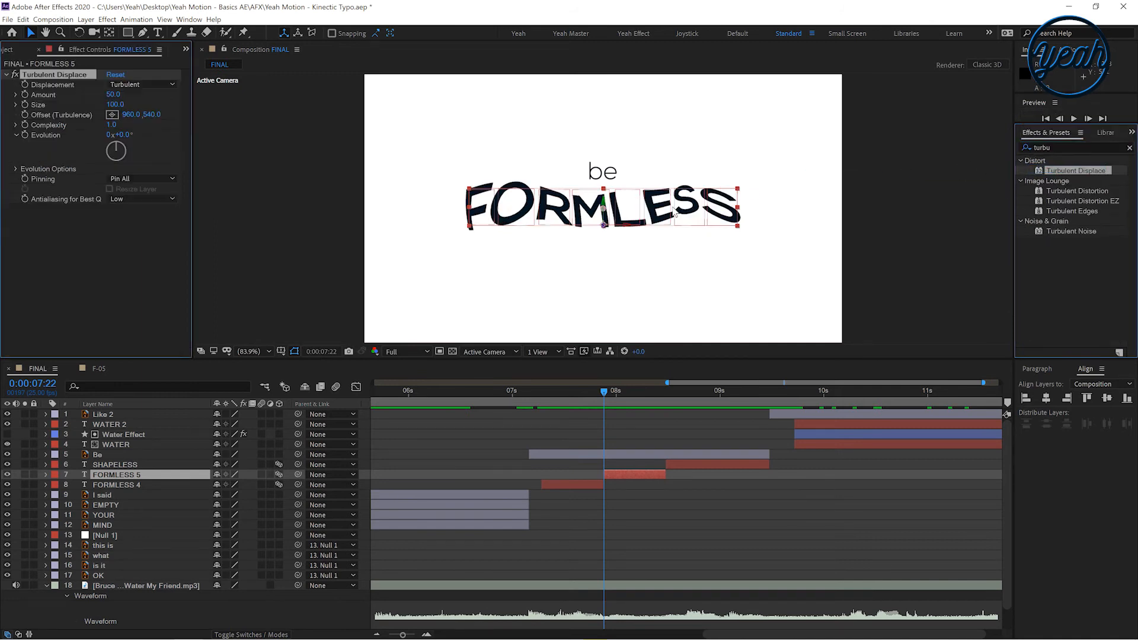
Keyframe the Turbulent Displace Evolution from 0° at 7:22 to -180° later in the segment
drag(575, 397, 609, 430)
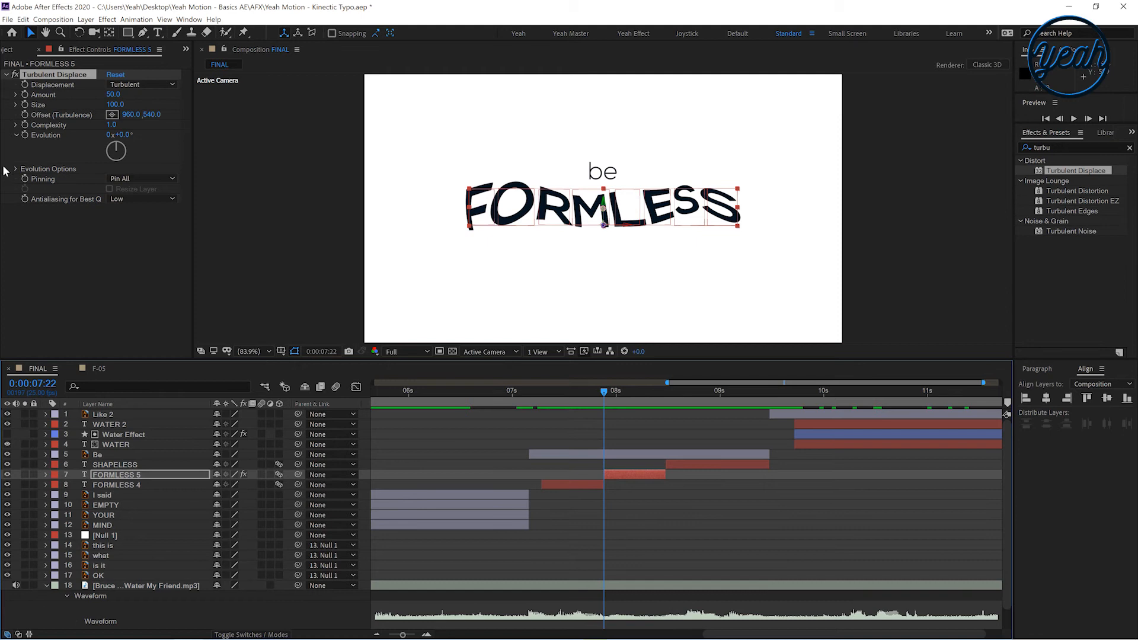
click(25, 134)
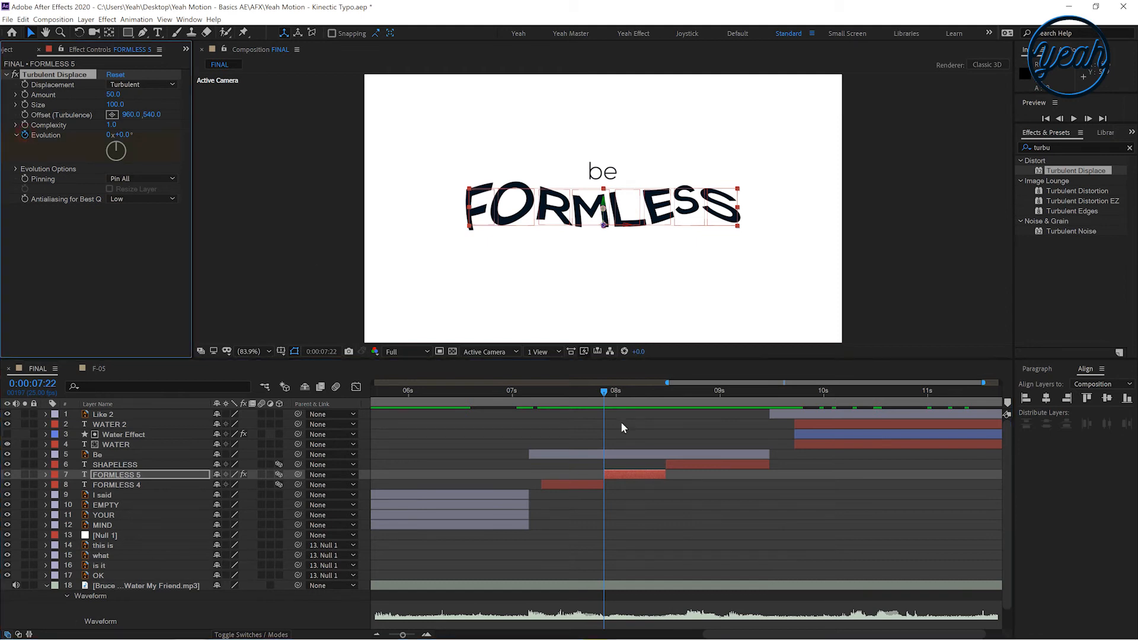
click(667, 390)
click(121, 168)
click(592, 397)
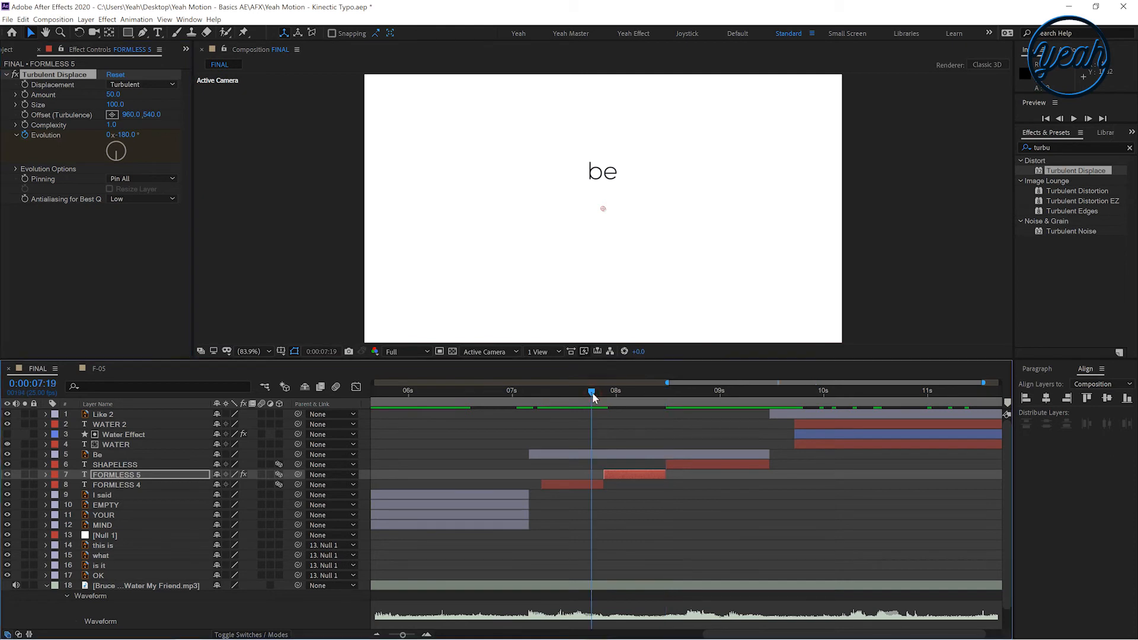
key(space)
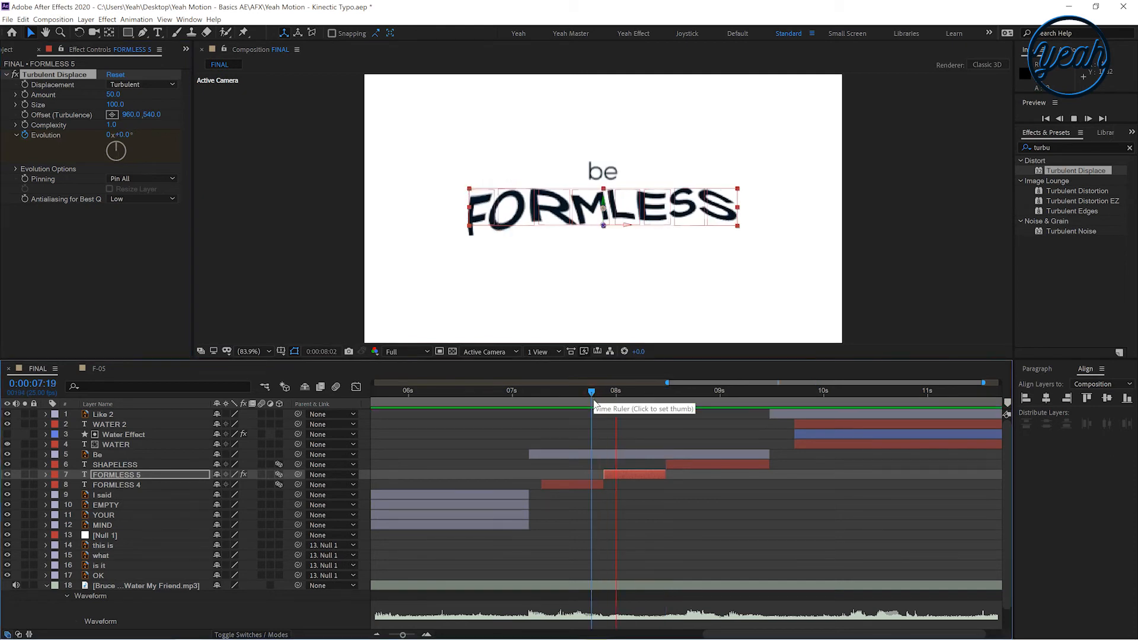
drag(597, 398, 604, 399)
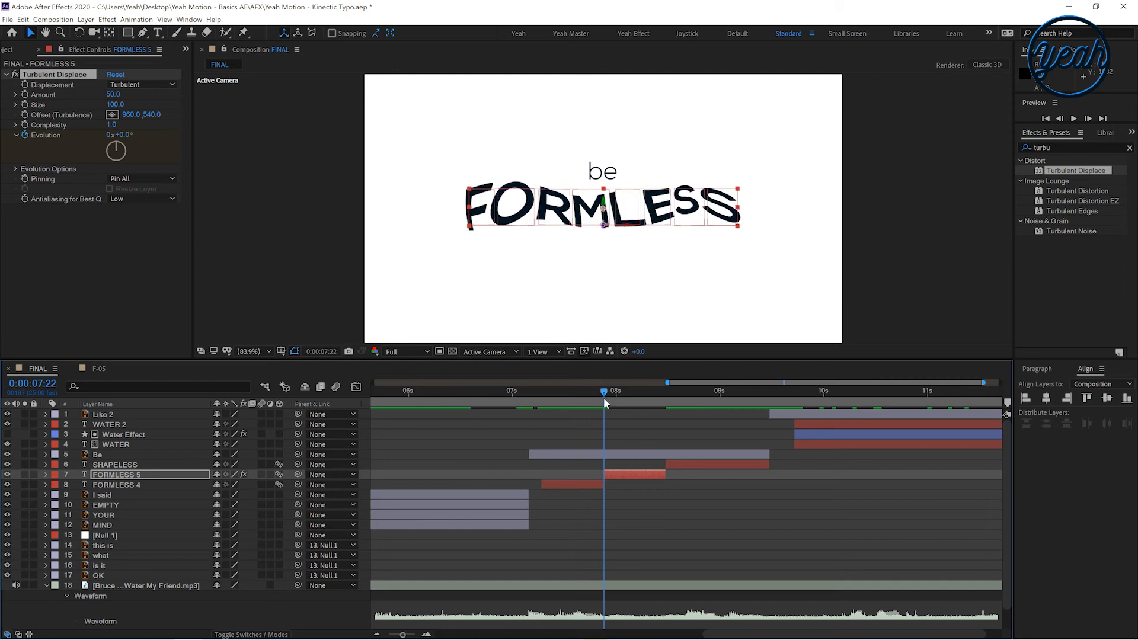
Keyframe the Turbulent Displace Amount from 0 at 7:22 to 50 around 8:06, then preview it
click(25, 101)
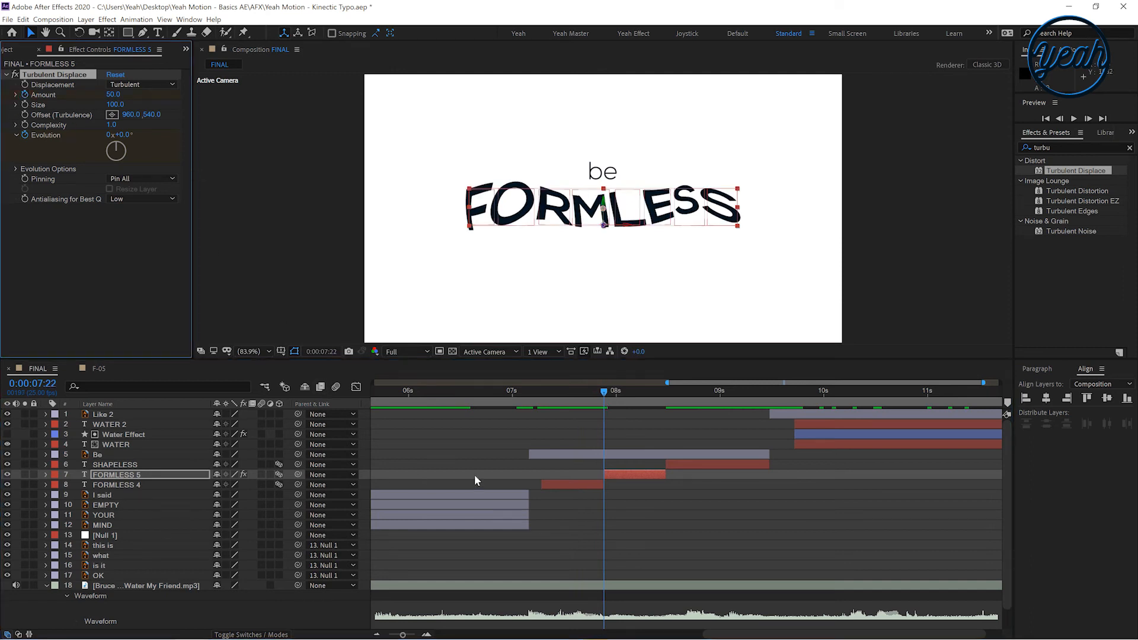
key(u)
drag(604, 514, 628, 515)
drag(112, 96, 114, 99)
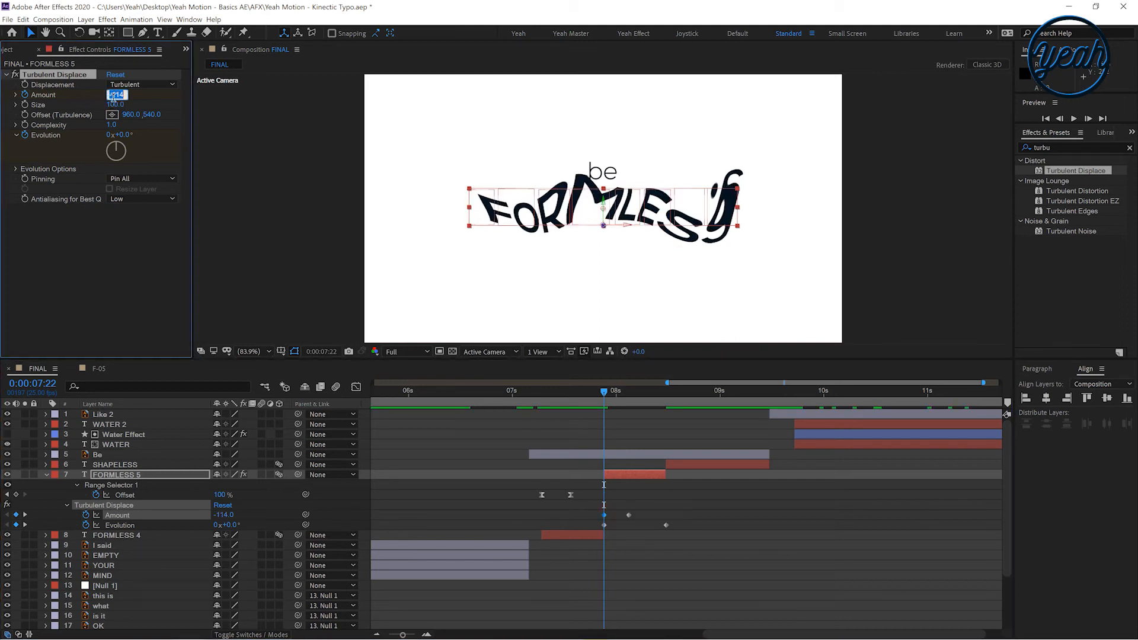
text(0)
key(Return)
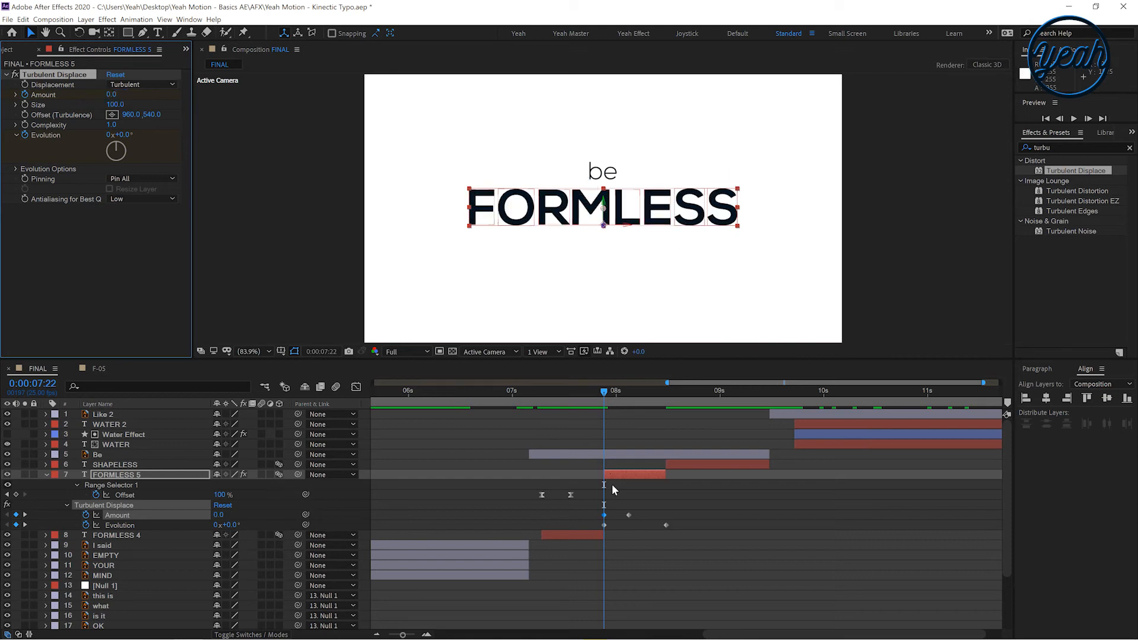
drag(629, 515, 640, 514)
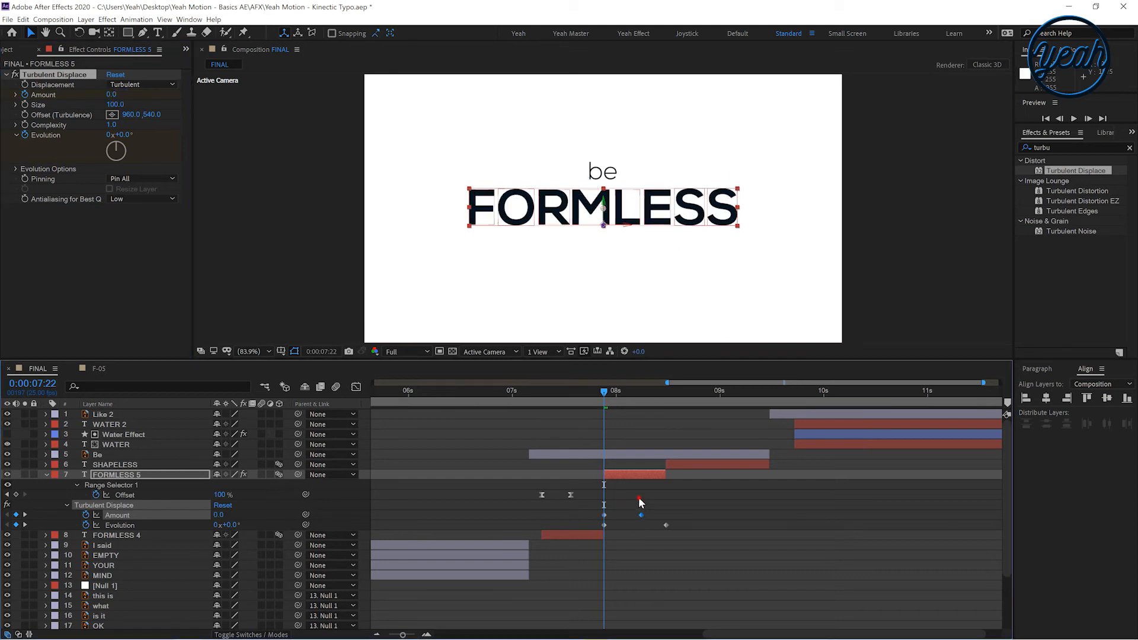
click(640, 503)
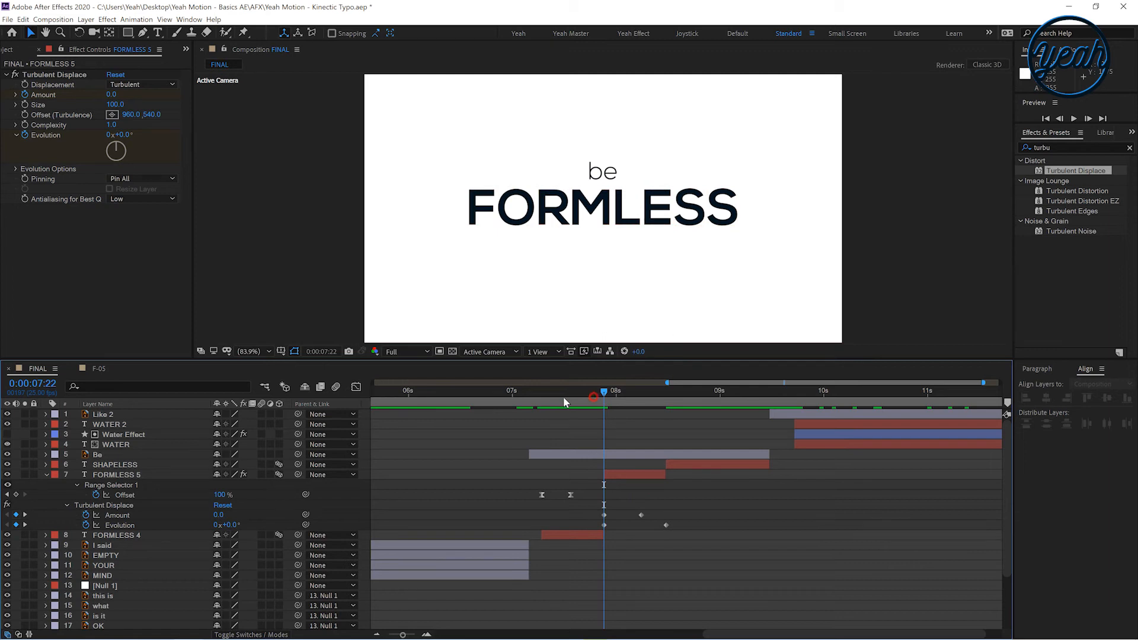
click(538, 398)
key(space)
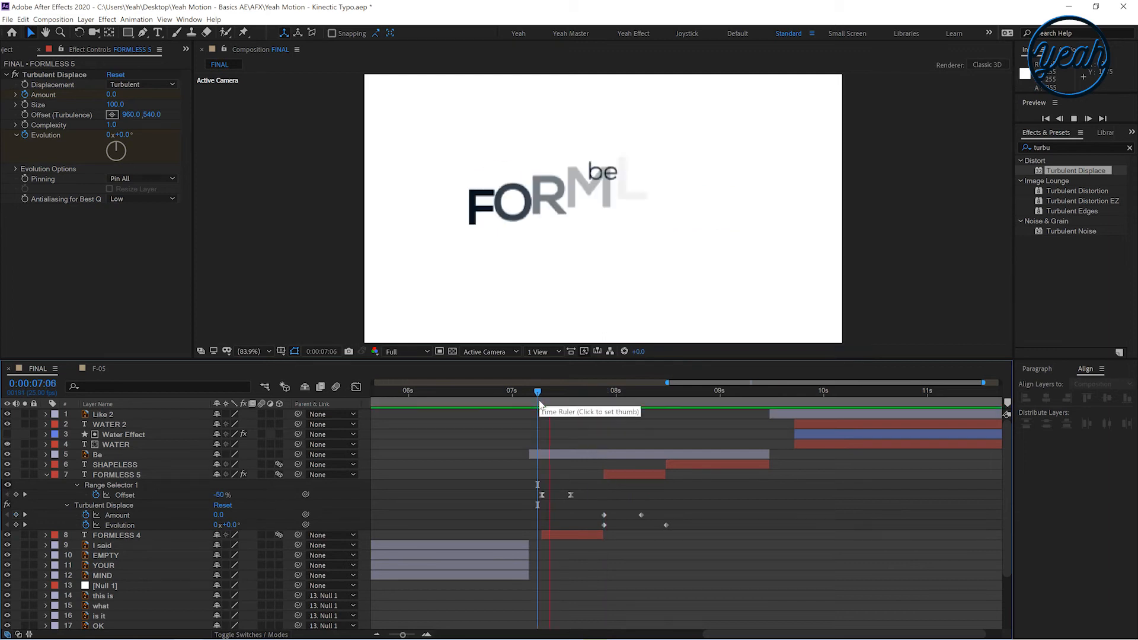
Extend the end of the FORMLESS 5 layer to overlap the SHAPELESS layer
click(642, 393)
click(634, 474)
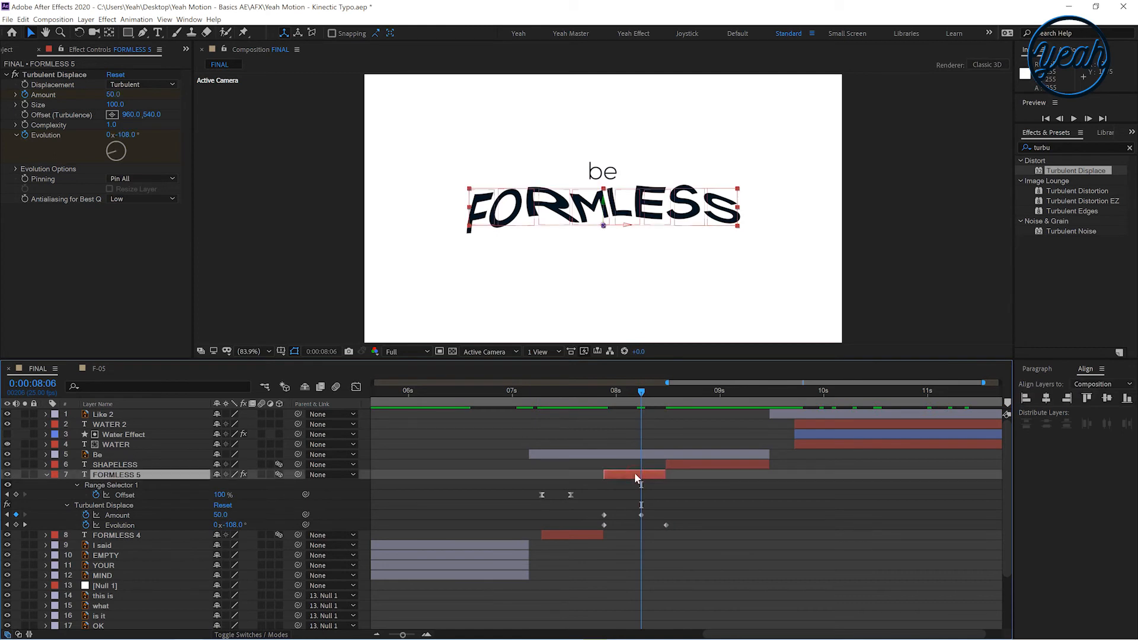
key(u)
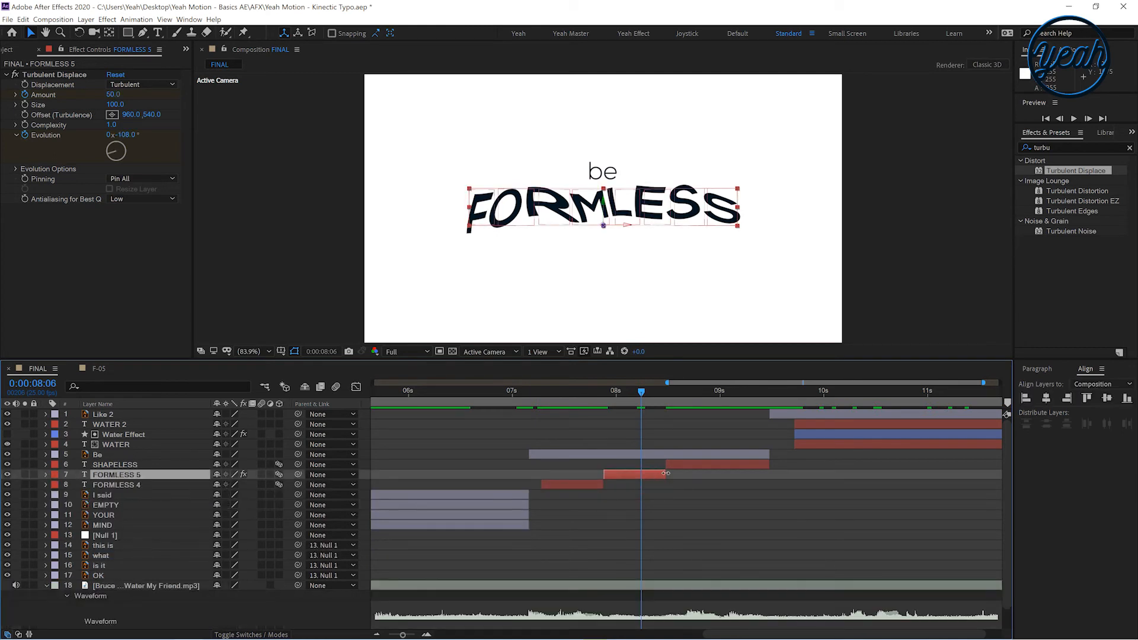
drag(675, 473, 698, 474)
drag(655, 392, 667, 401)
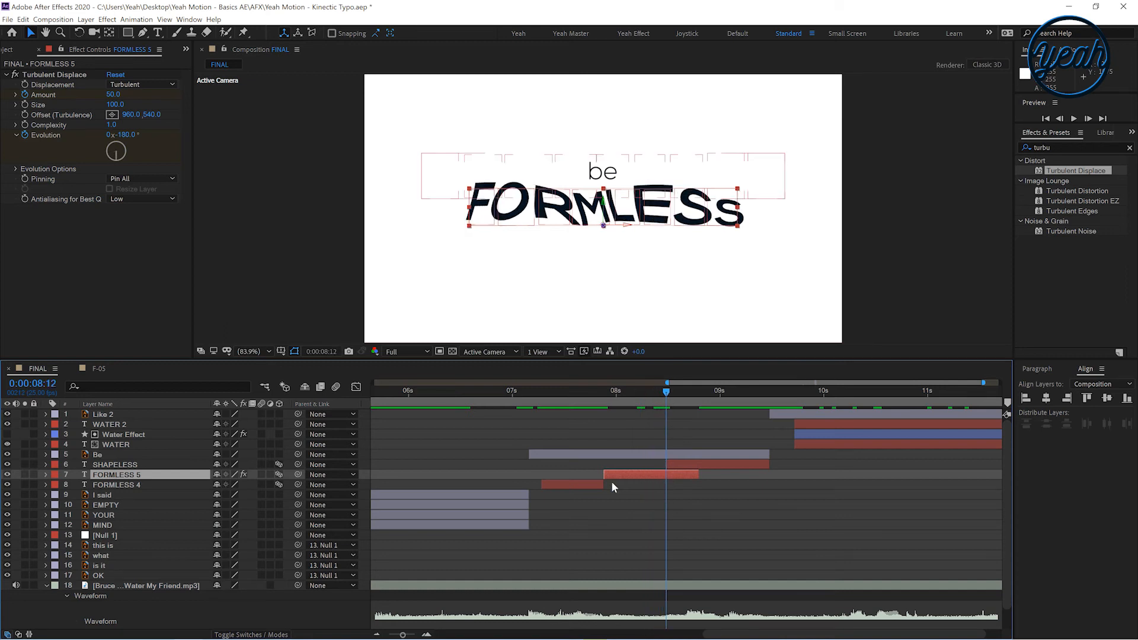
Fade out the FORMLESS 5 layer with opacity keyframes from 100% near 8:12 to 0% at its end
click(45, 474)
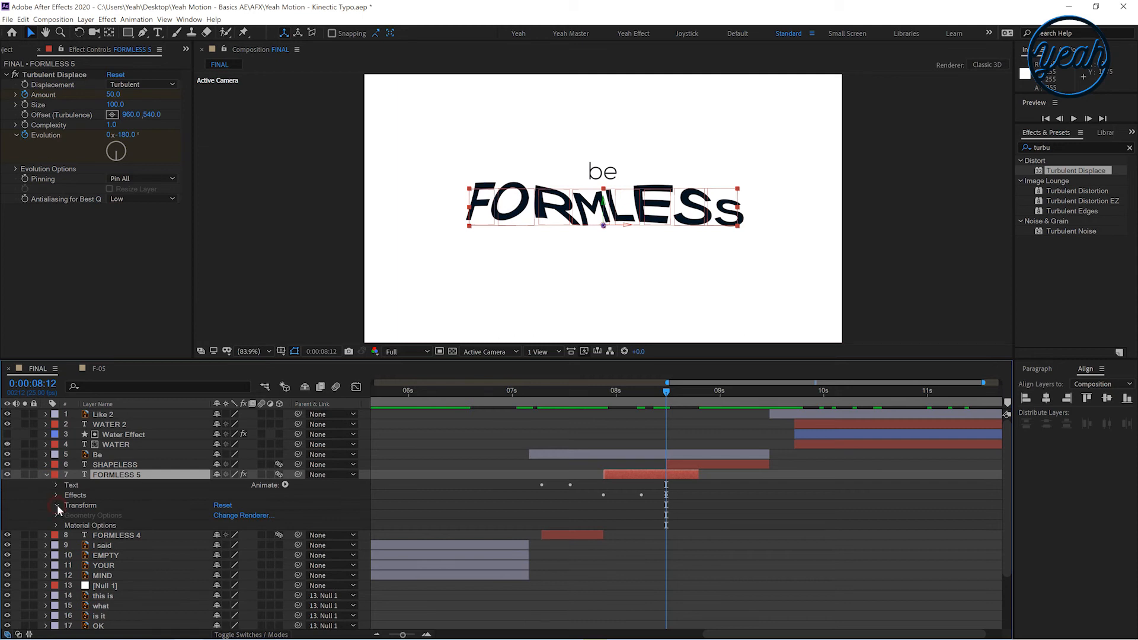
click(57, 505)
click(75, 585)
drag(682, 394, 687, 394)
text(0)
key(Return)
click(662, 394)
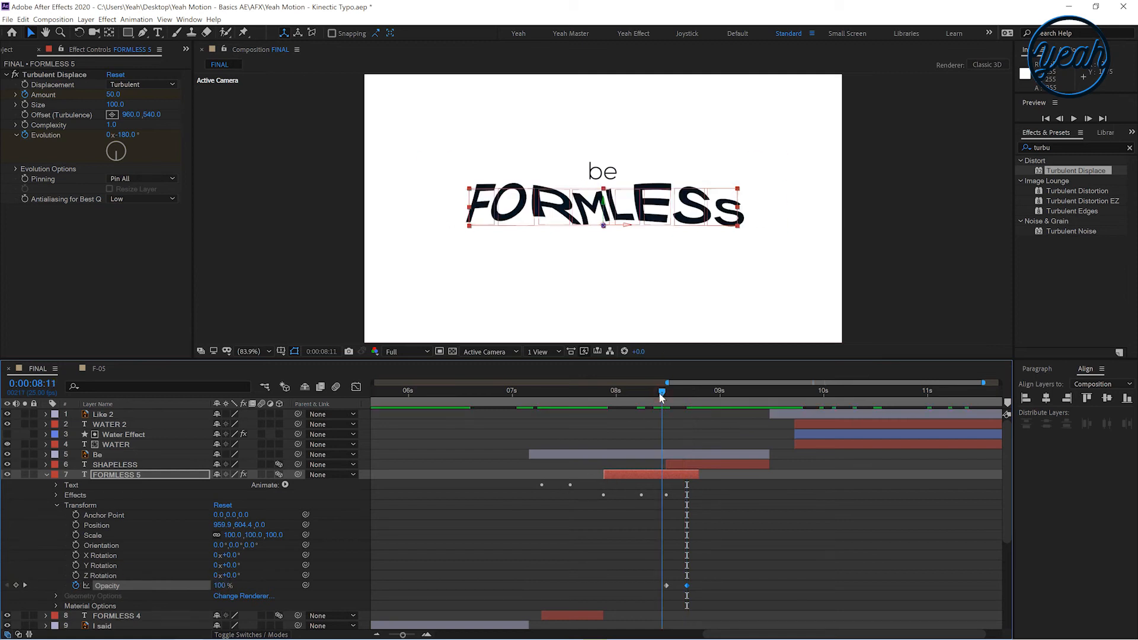
click(46, 473)
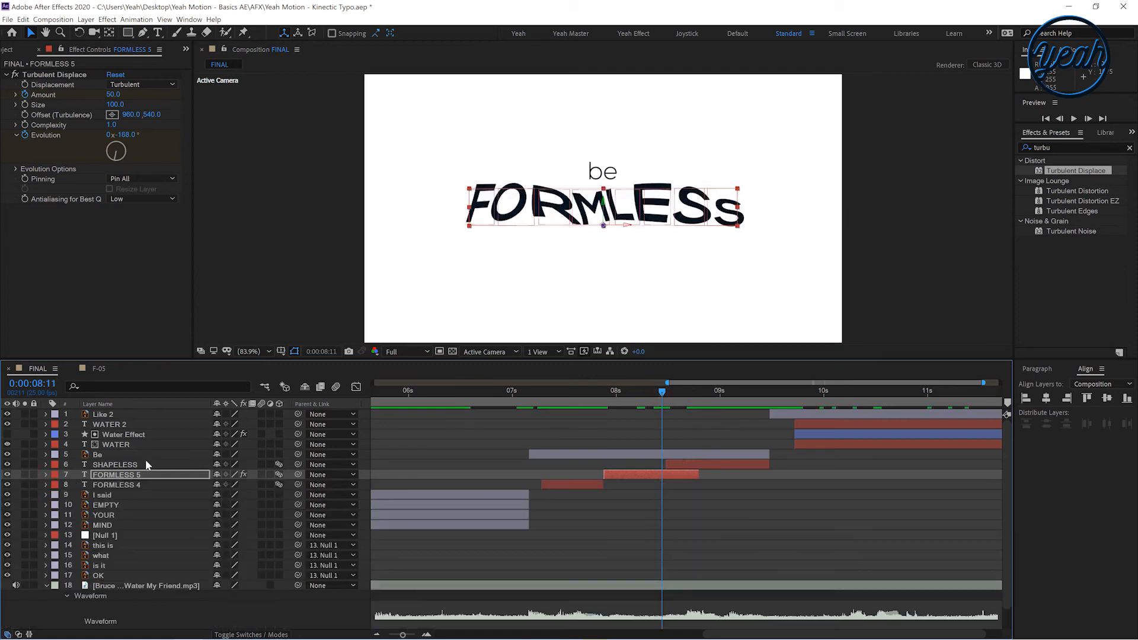
Create shapes from the SHAPELESS text layer at 8:21
key(space)
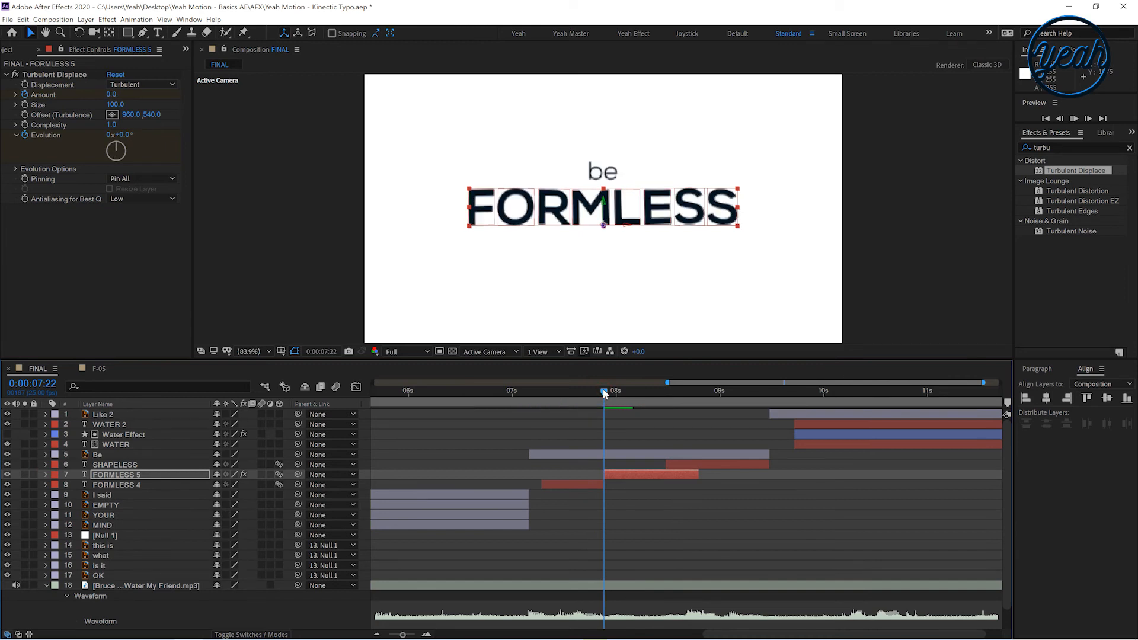
drag(655, 401, 733, 400)
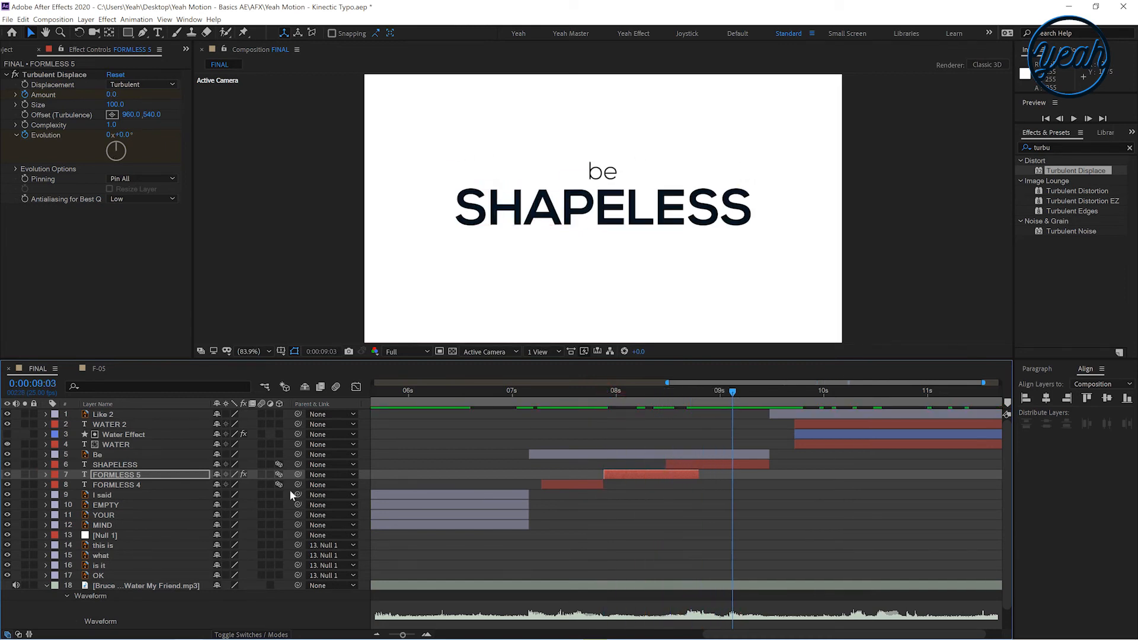
click(682, 464)
drag(659, 396, 703, 393)
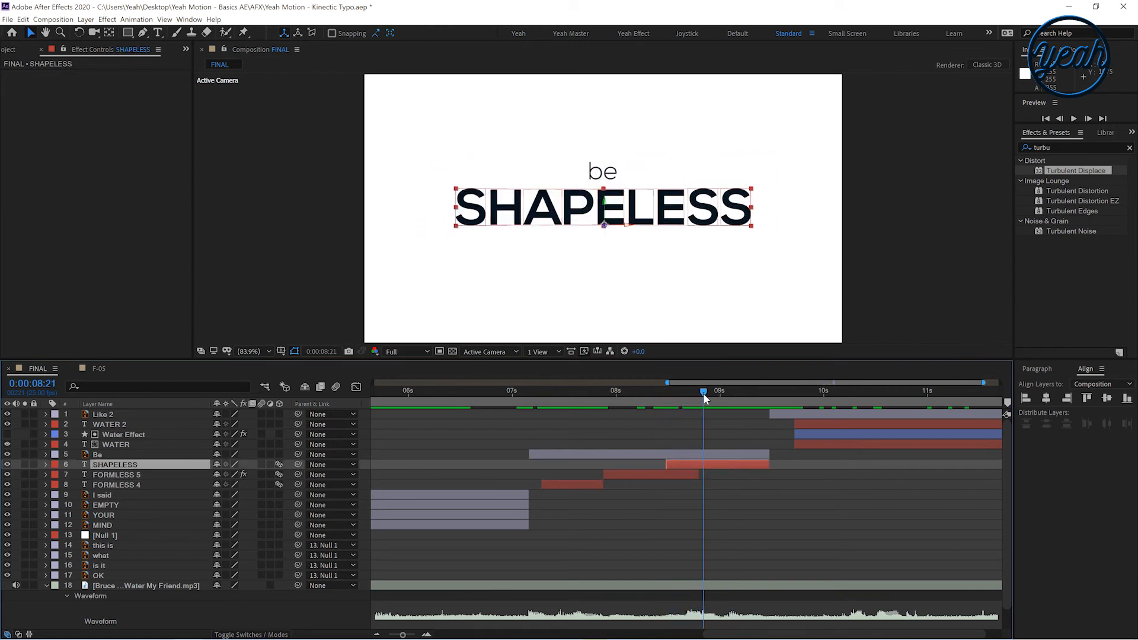
right_click(128, 468)
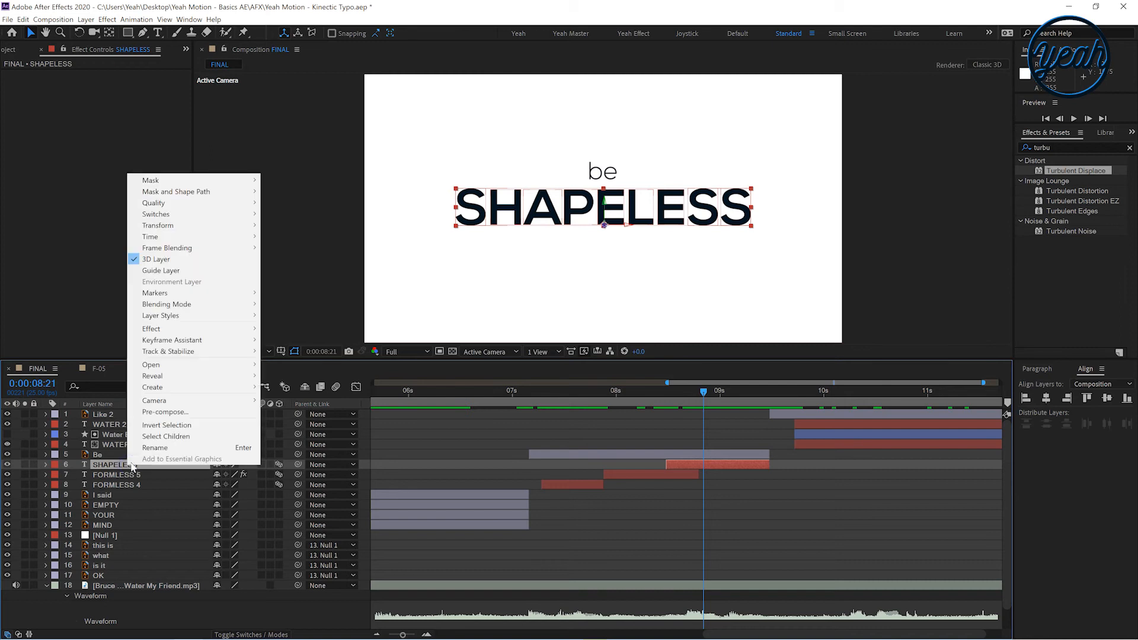
mouse_move(192, 381)
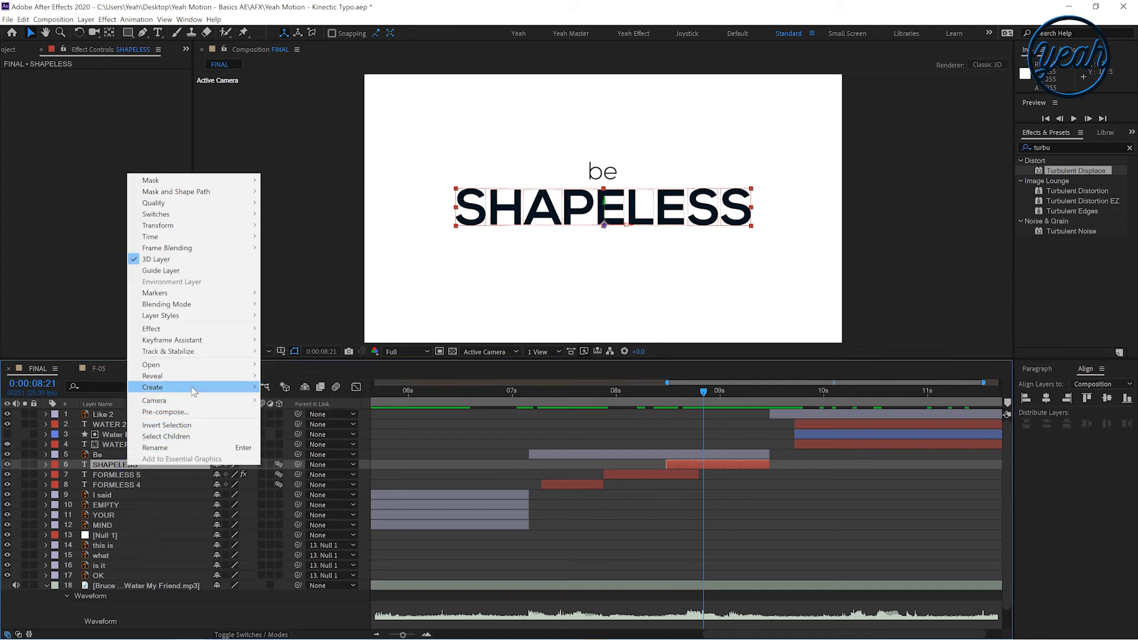
click(331, 401)
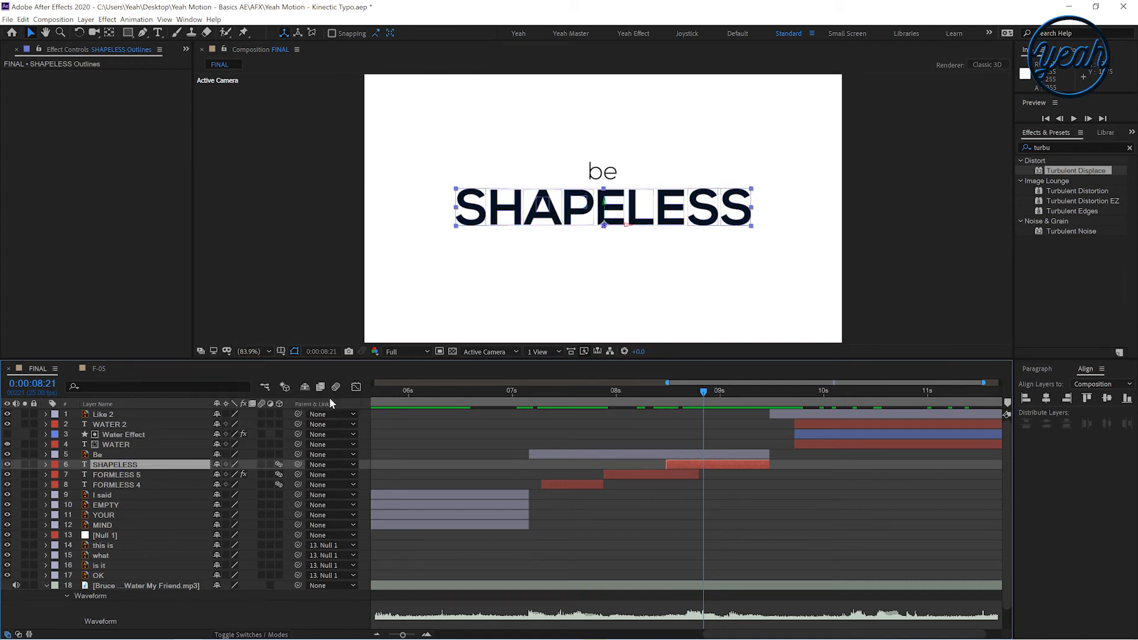
Expand the SHAPELESS Outlines layer's first S letter group and set a Path keyframe at 8:21
click(121, 475)
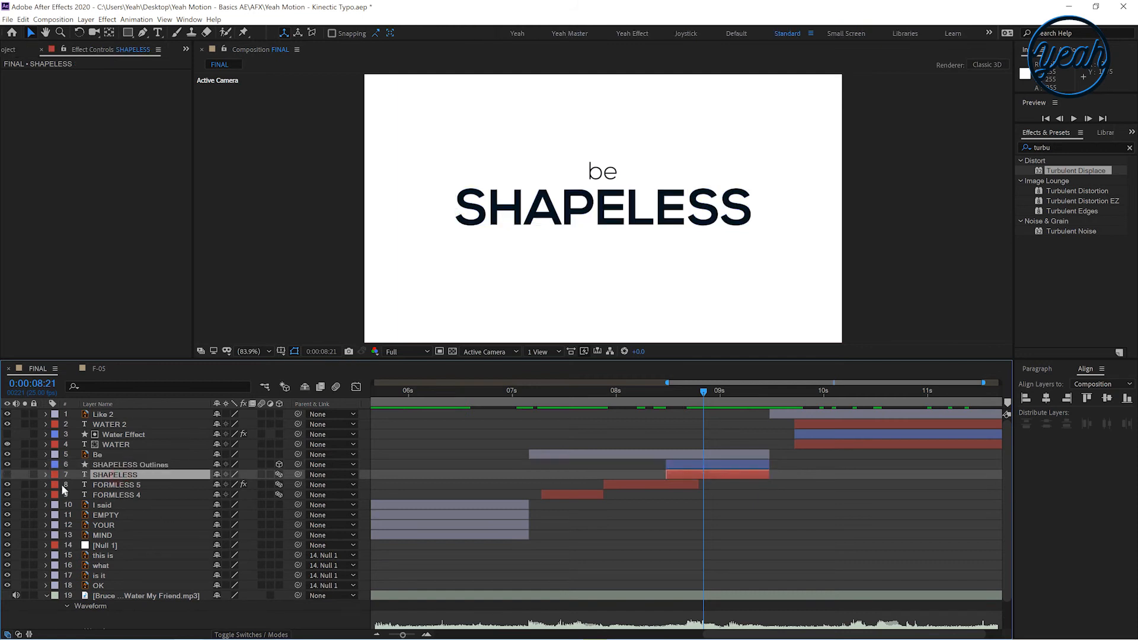
click(126, 465)
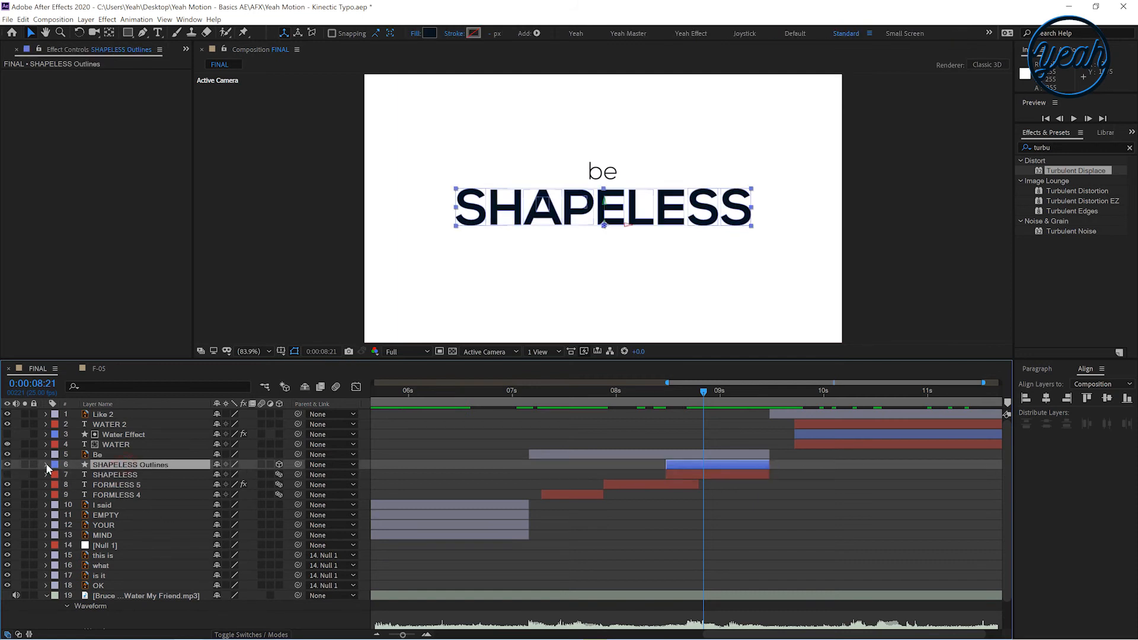
click(46, 466)
click(57, 476)
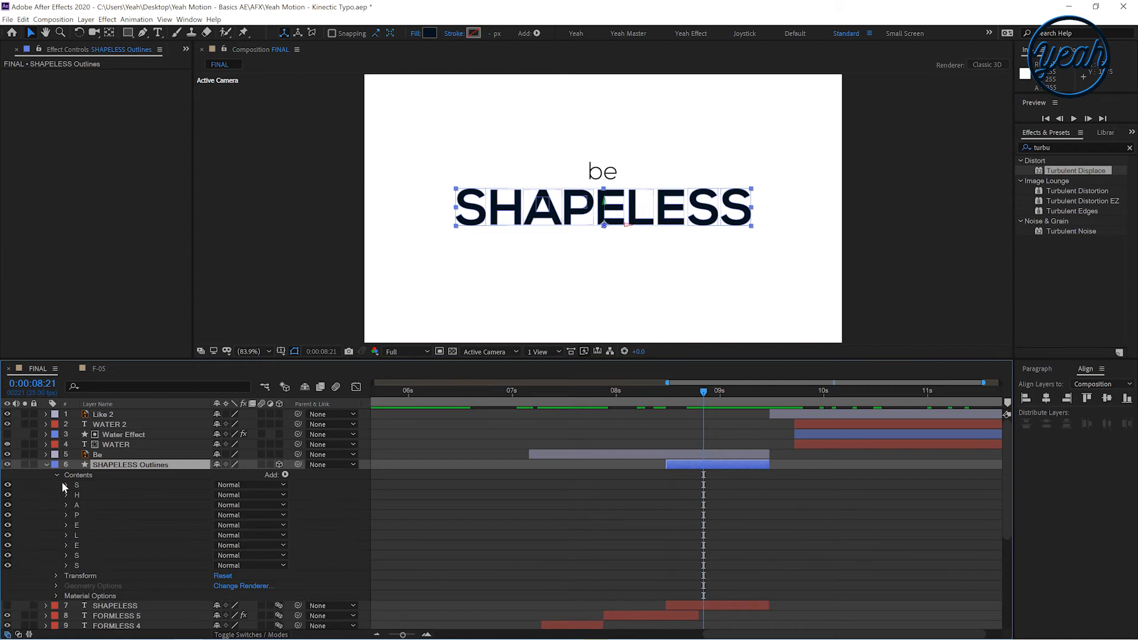
click(66, 485)
click(76, 496)
click(112, 508)
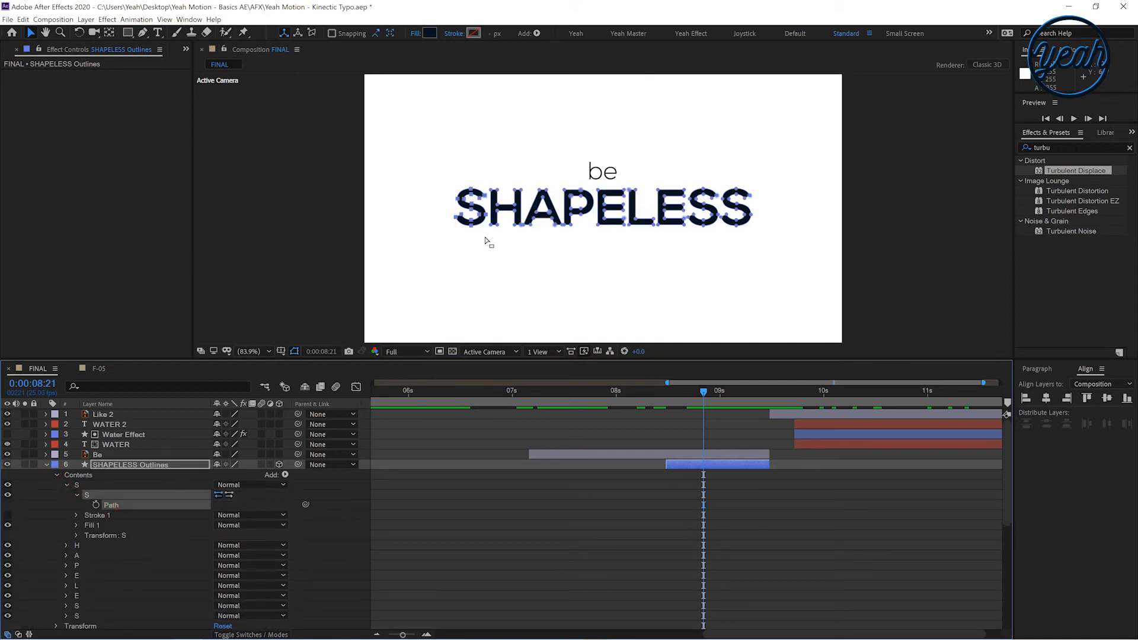
click(469, 248)
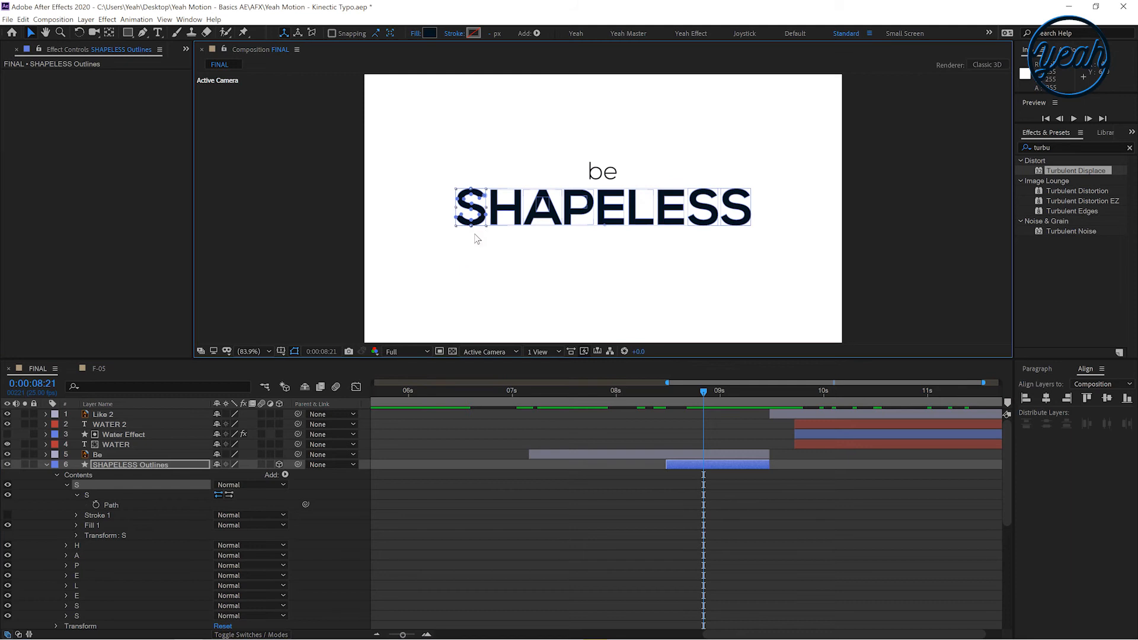
click(97, 503)
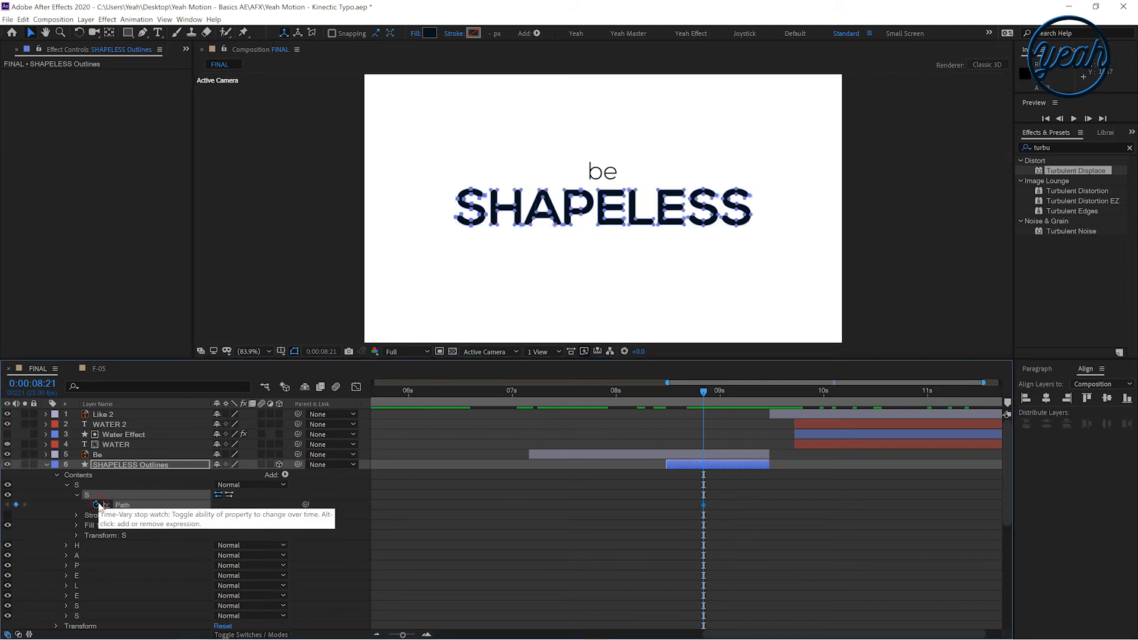
Set Path keyframes at 8:21 for every remaining letter group, H, A, P, E, L, E, S and S
click(65, 544)
click(81, 554)
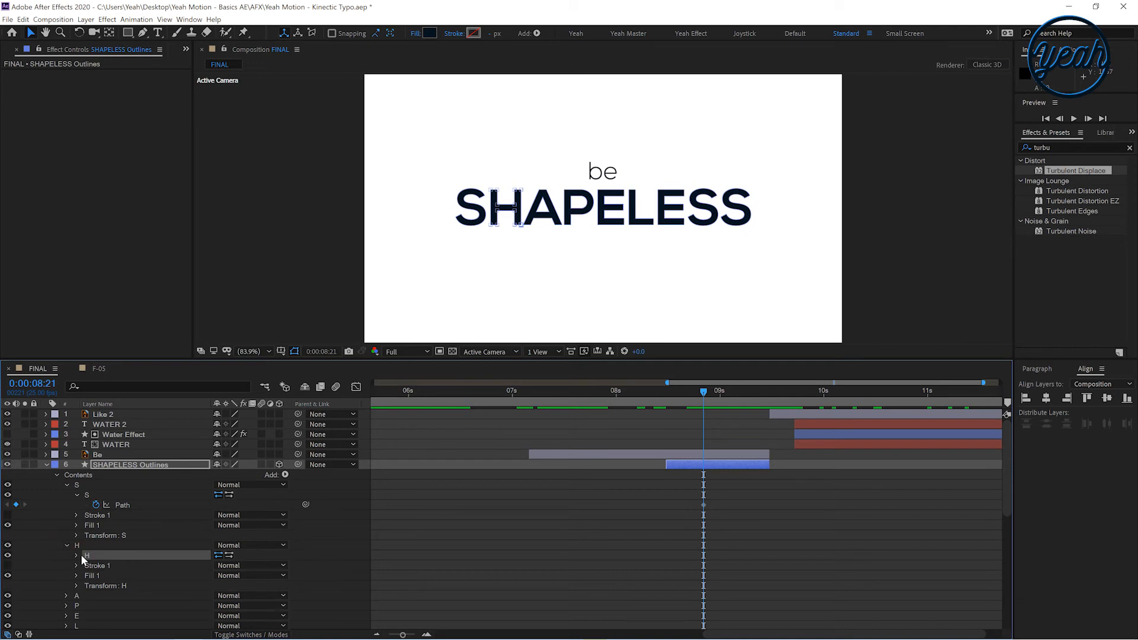
click(77, 554)
scroll(89, 549, down, 3)
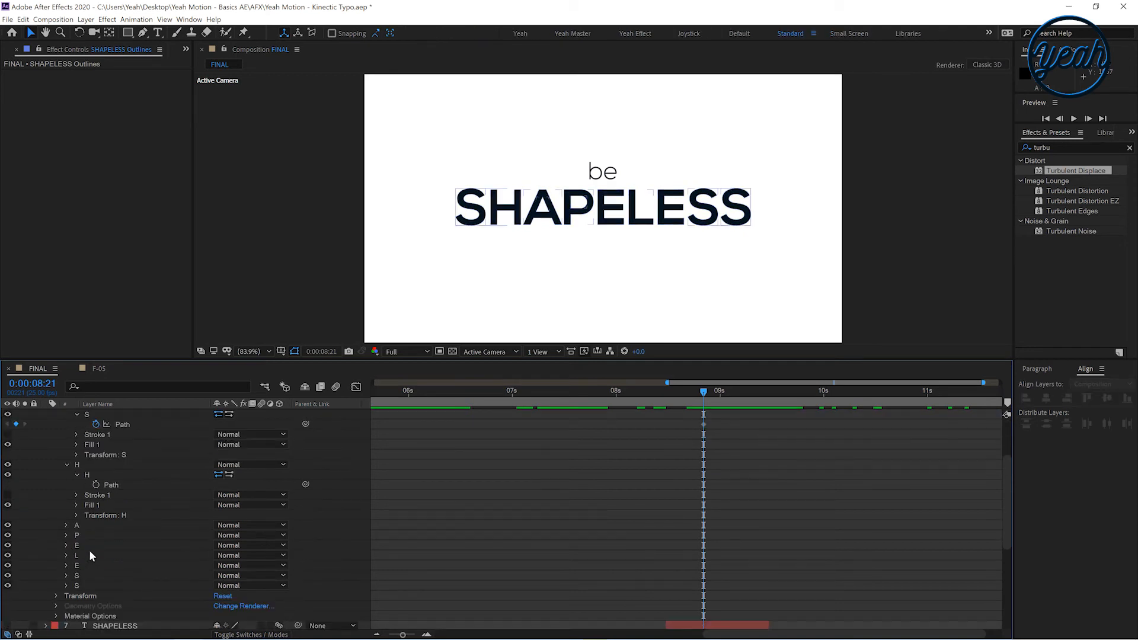
click(96, 485)
click(65, 526)
click(77, 536)
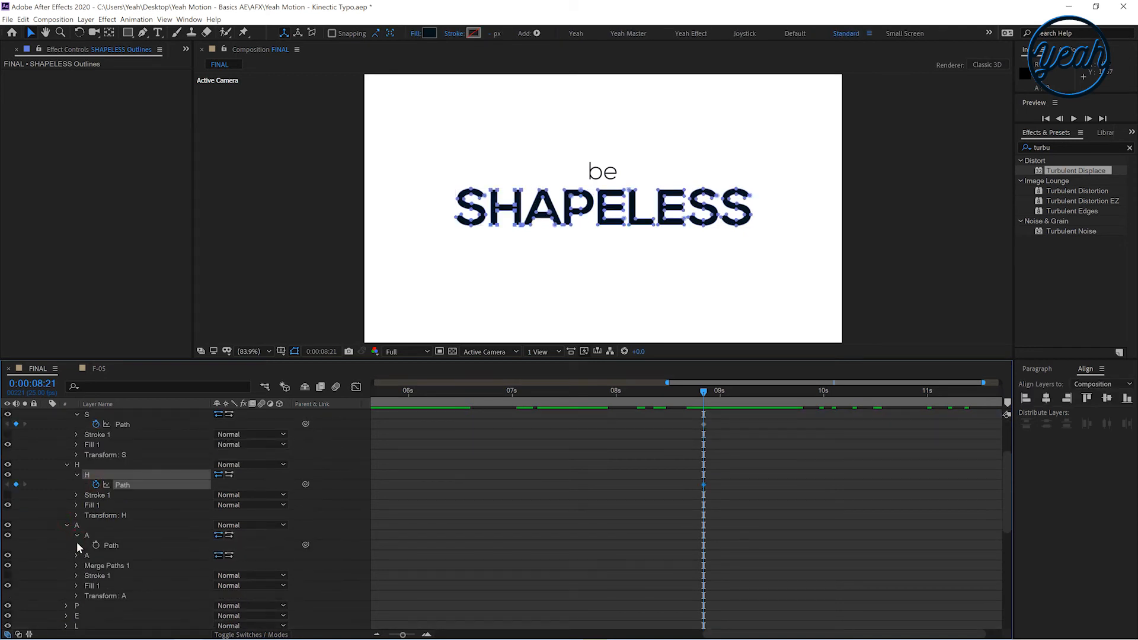
click(96, 545)
scroll(62, 556, down, 3)
click(65, 484)
click(76, 495)
click(96, 505)
scroll(89, 515, down, 3)
click(67, 525)
click(75, 535)
click(96, 545)
scroll(74, 552, down, 3)
click(65, 464)
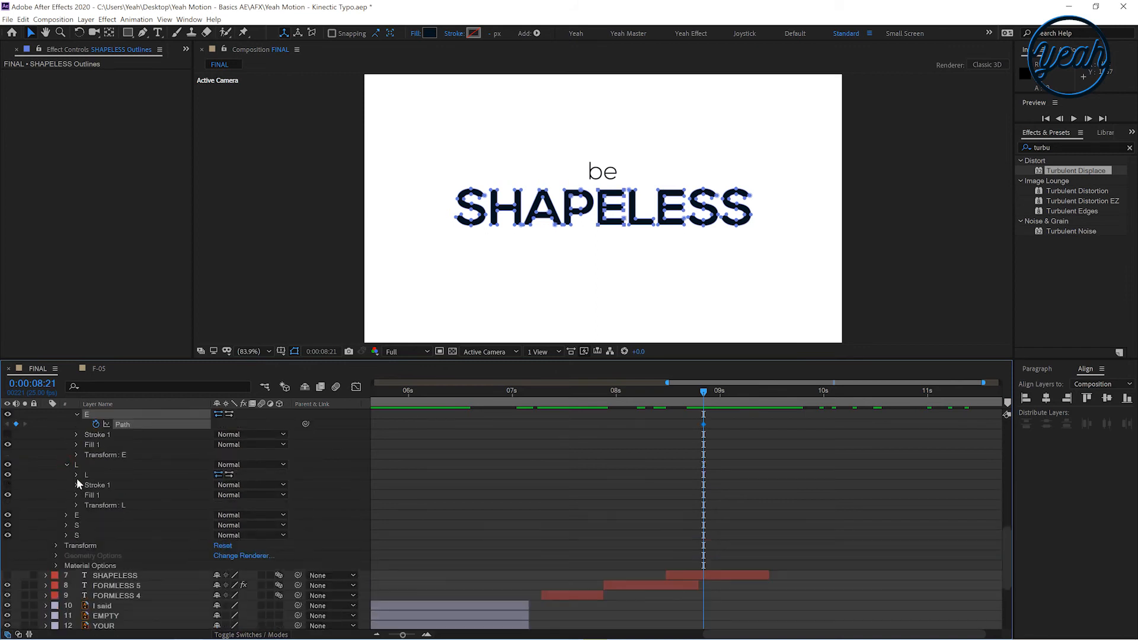
click(77, 475)
click(96, 484)
click(65, 525)
click(77, 535)
click(96, 545)
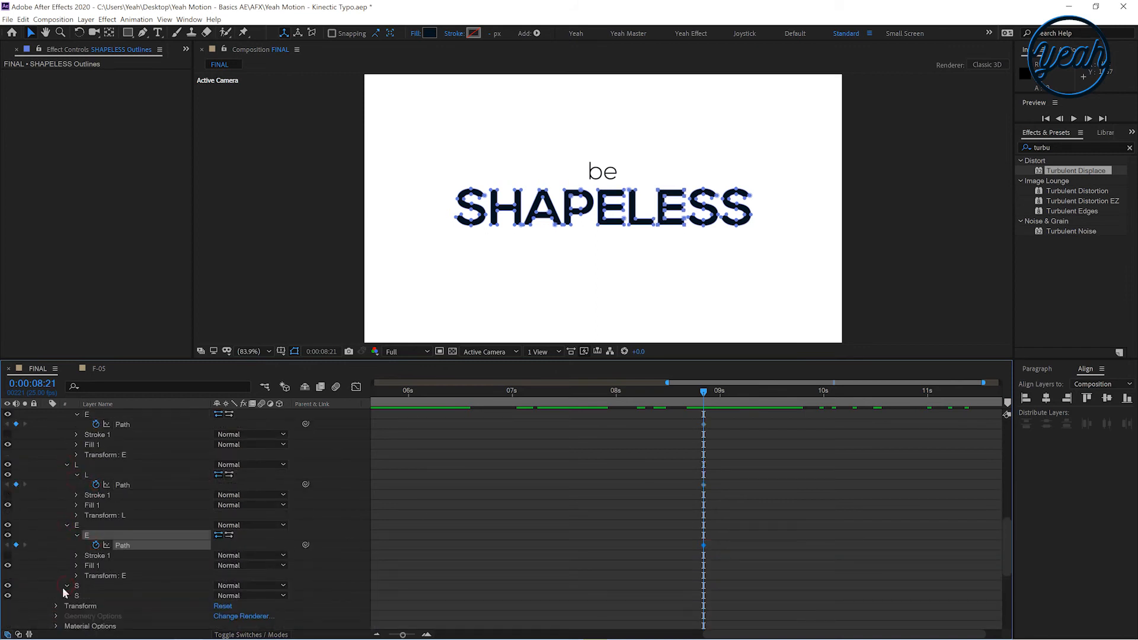
click(65, 585)
scroll(65, 533, down, 3)
click(76, 432)
click(96, 442)
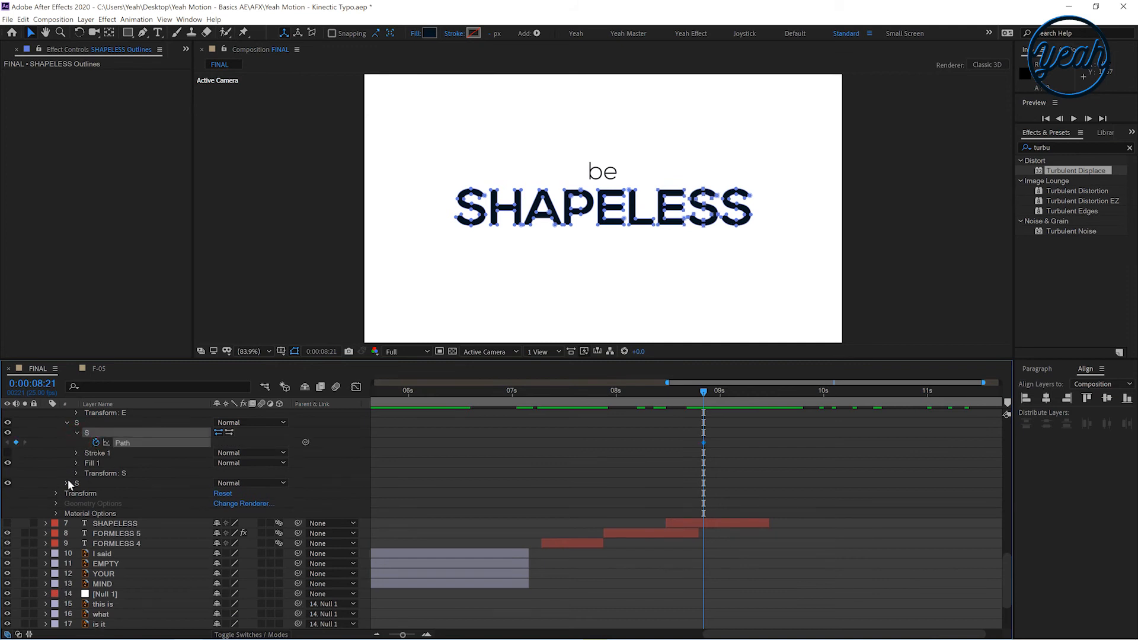
click(67, 483)
click(77, 493)
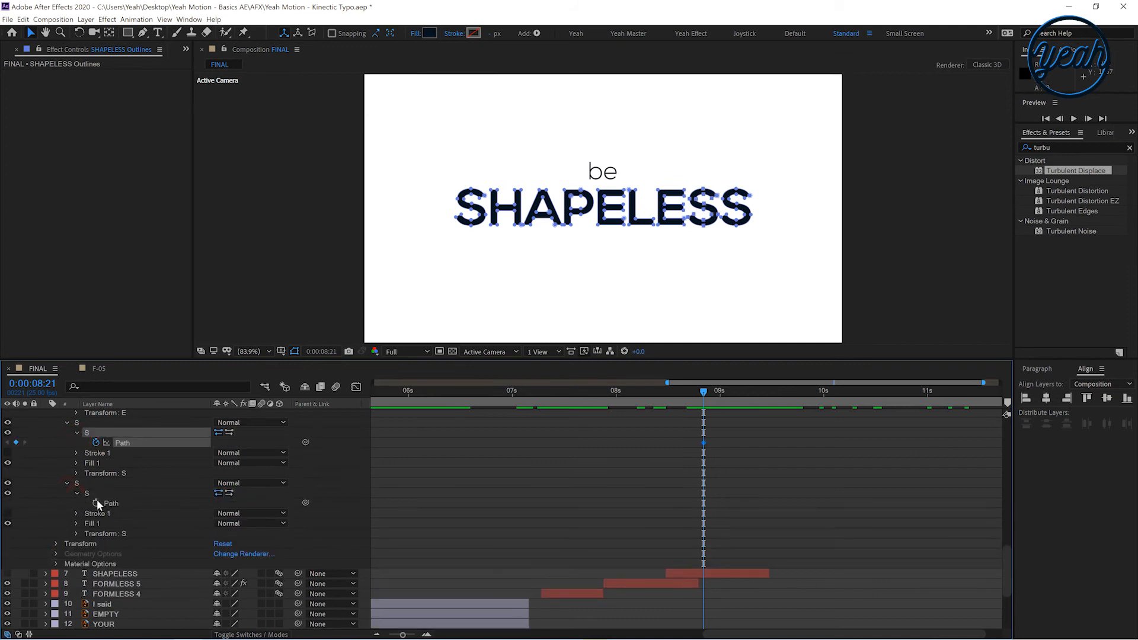
click(96, 503)
scroll(318, 510, up, 15)
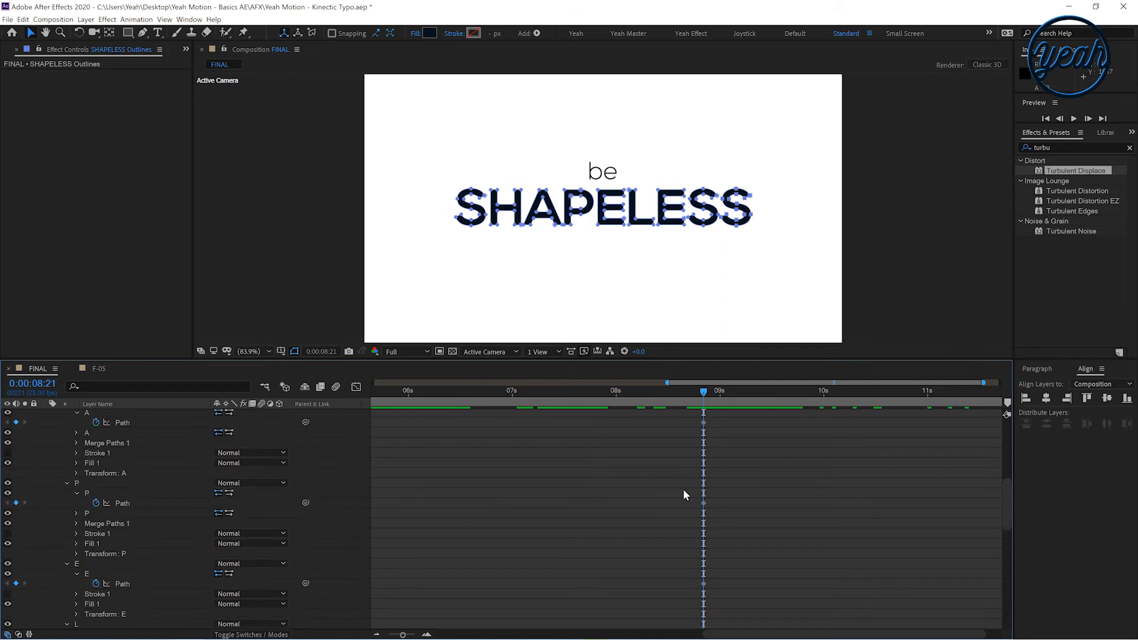
Reveal the layer's keyframes, move the time indicator to 8:17, and turn on the transparency grid
click(688, 466)
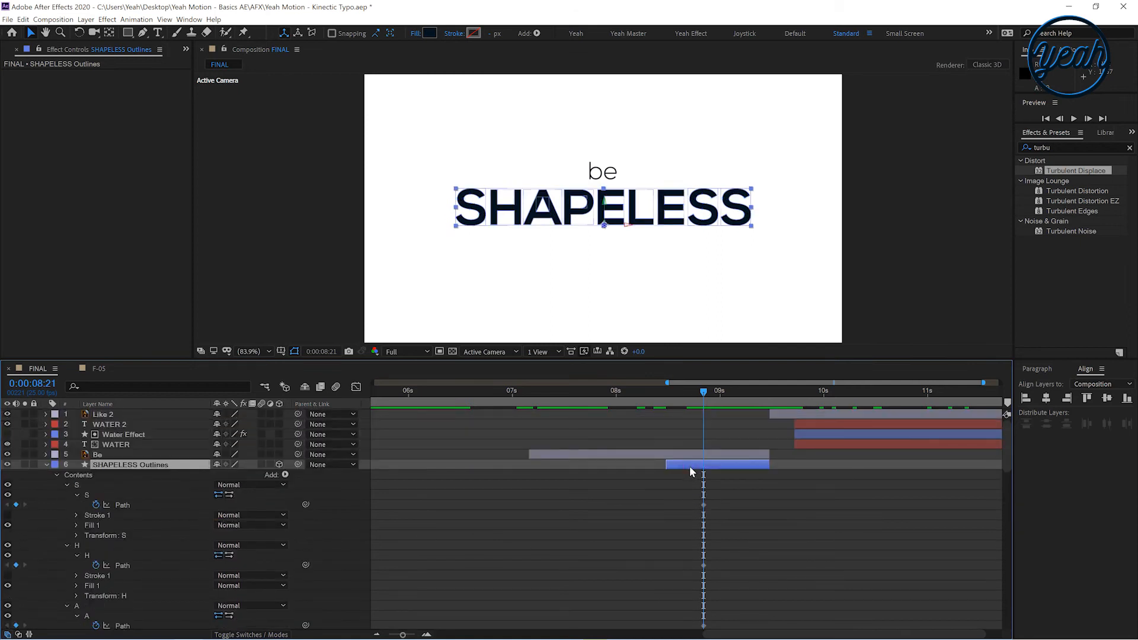
key(u)
mouse_move(684, 398)
mouse_down()
mouse_move(671, 405)
mouse_move(688, 403)
mouse_up()
click(623, 535)
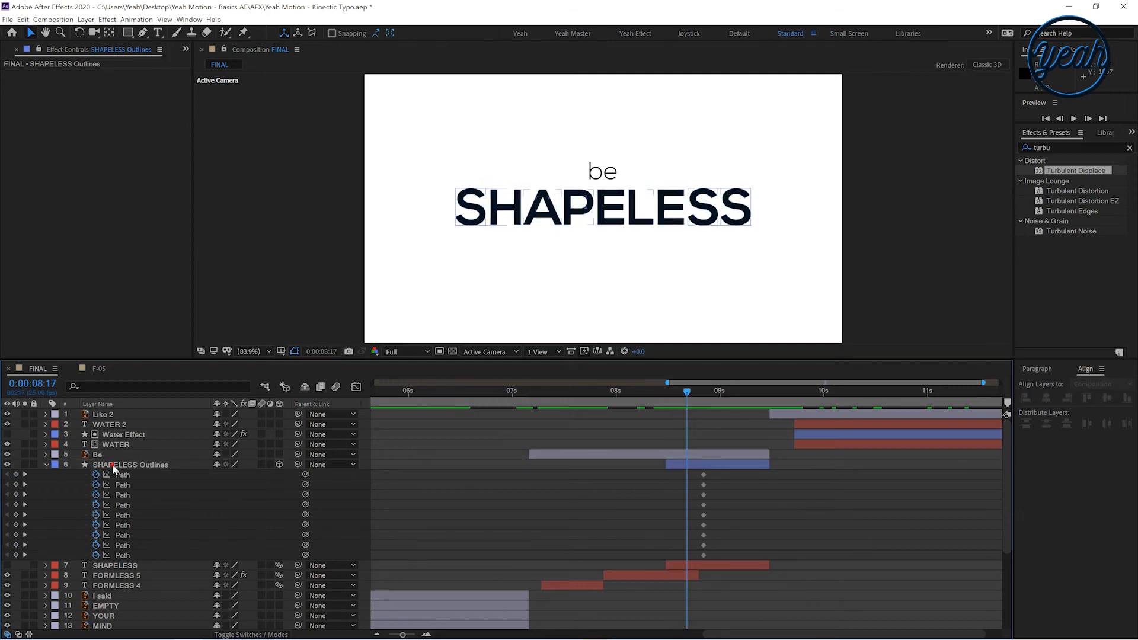
click(113, 466)
click(24, 464)
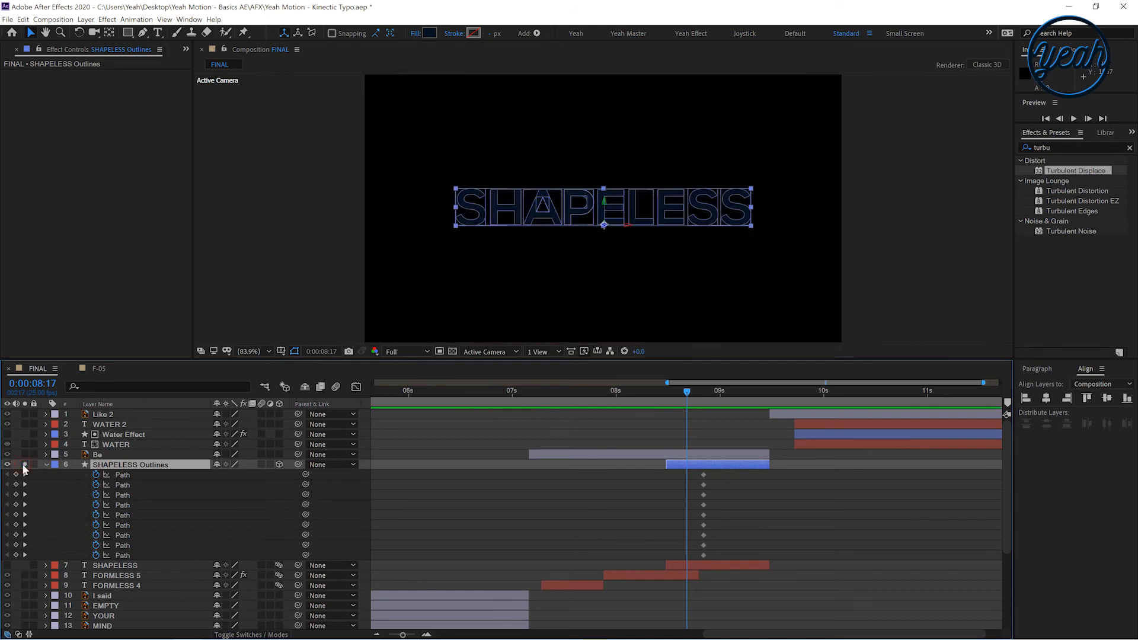
click(24, 466)
click(452, 351)
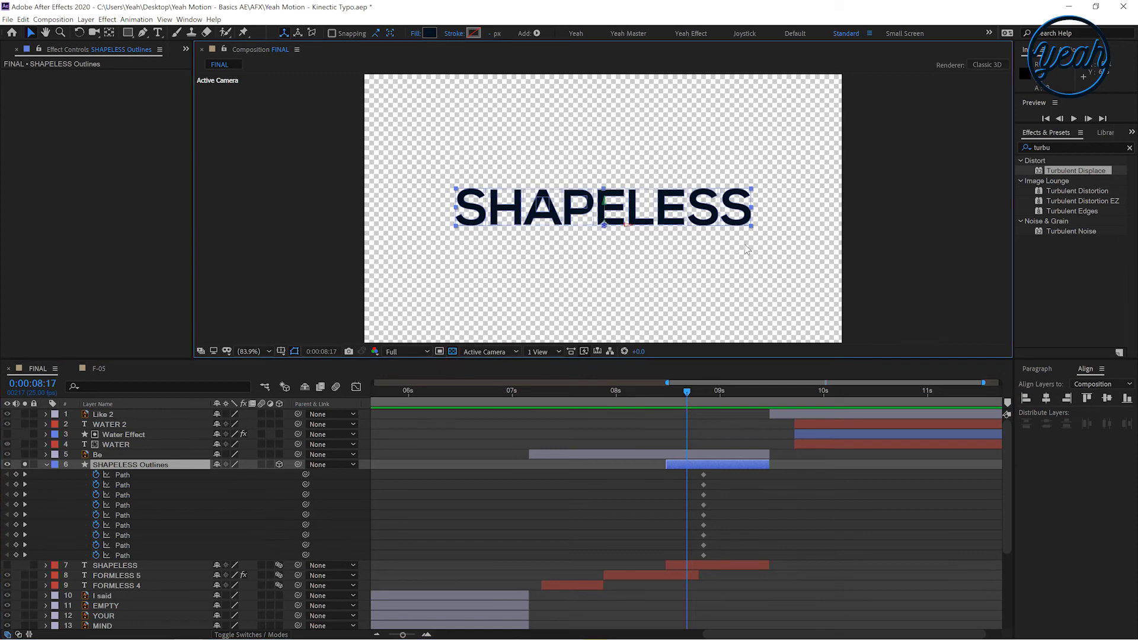
click(650, 287)
At 8:17, drag points of the S, H and A letter paths outward into long spikes
click(123, 475)
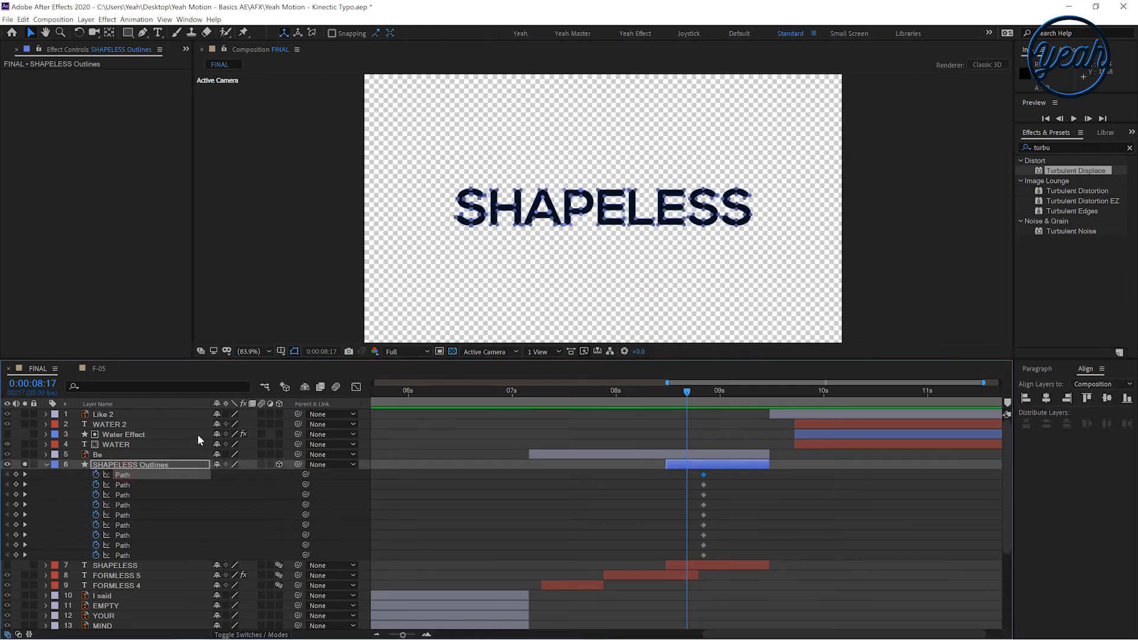
click(590, 175)
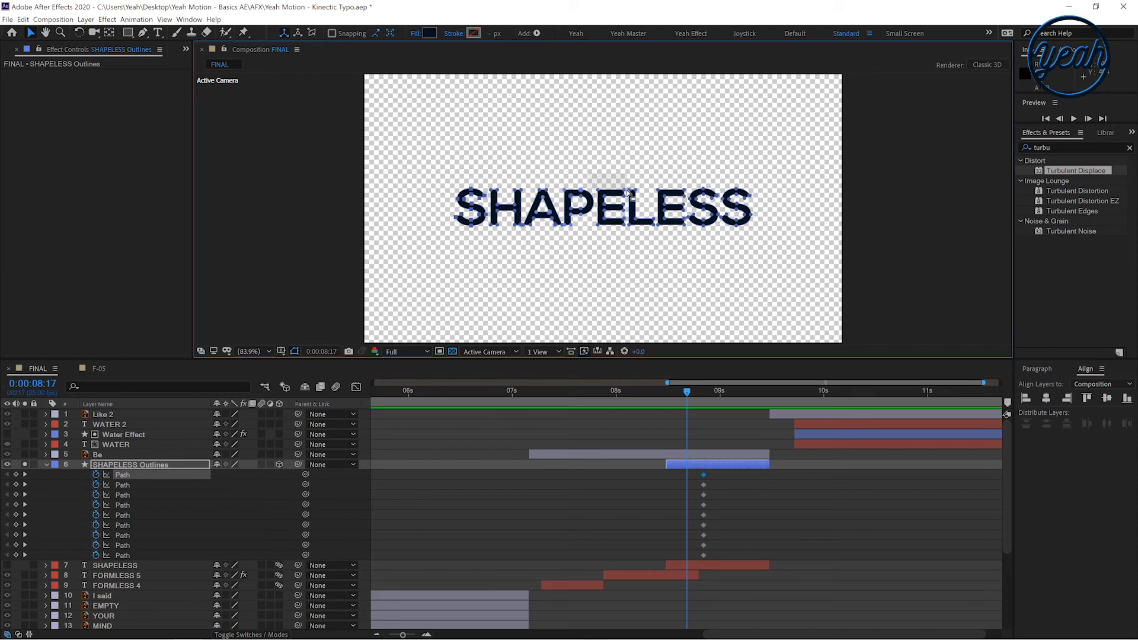
click(626, 196)
click(122, 476)
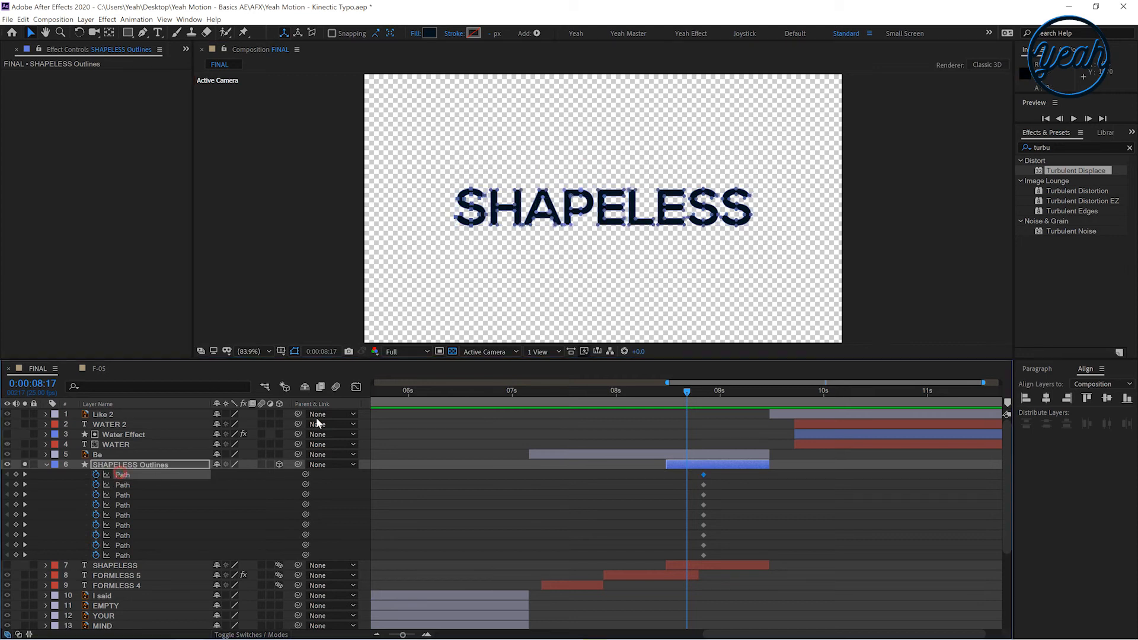
key(slash)
drag(595, 229, 567, 333)
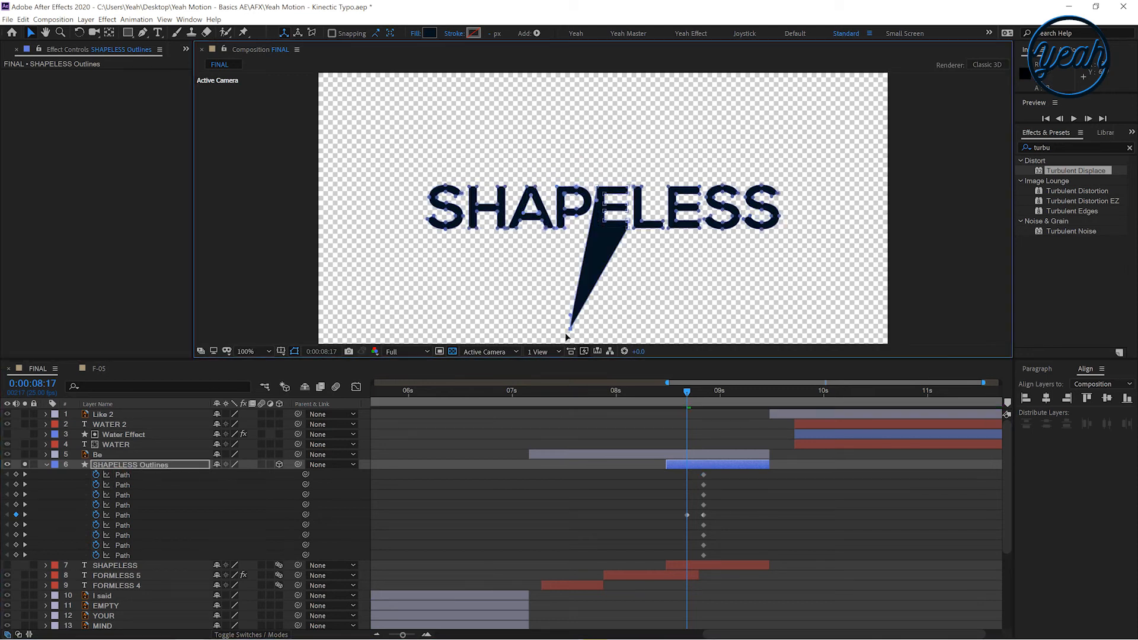
drag(290, 166, 276, 166)
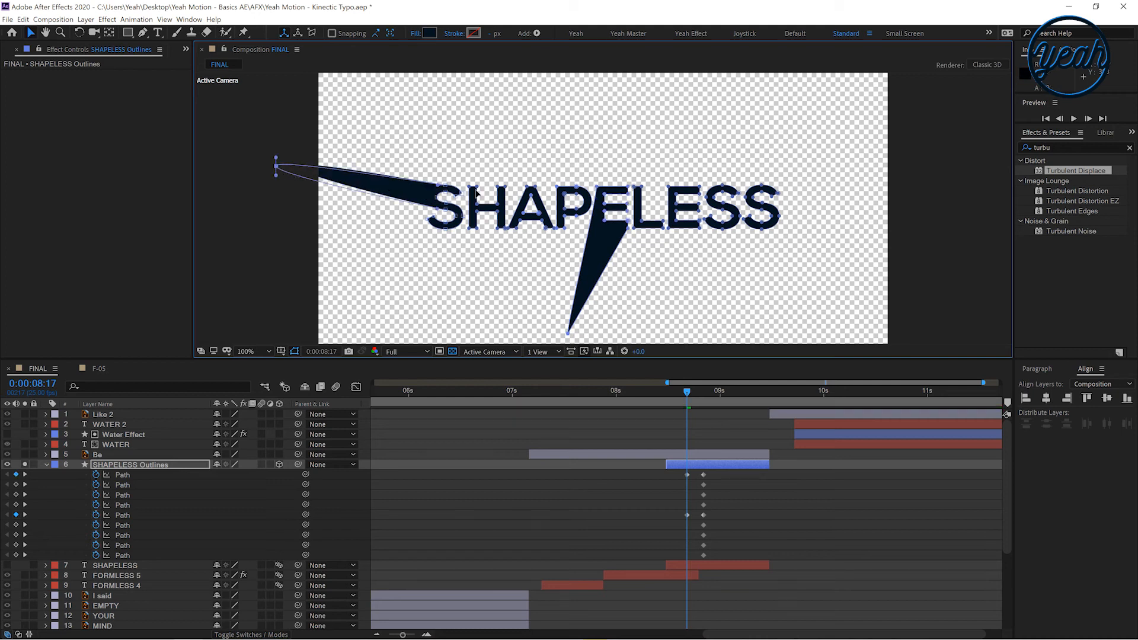
drag(477, 186, 491, 43)
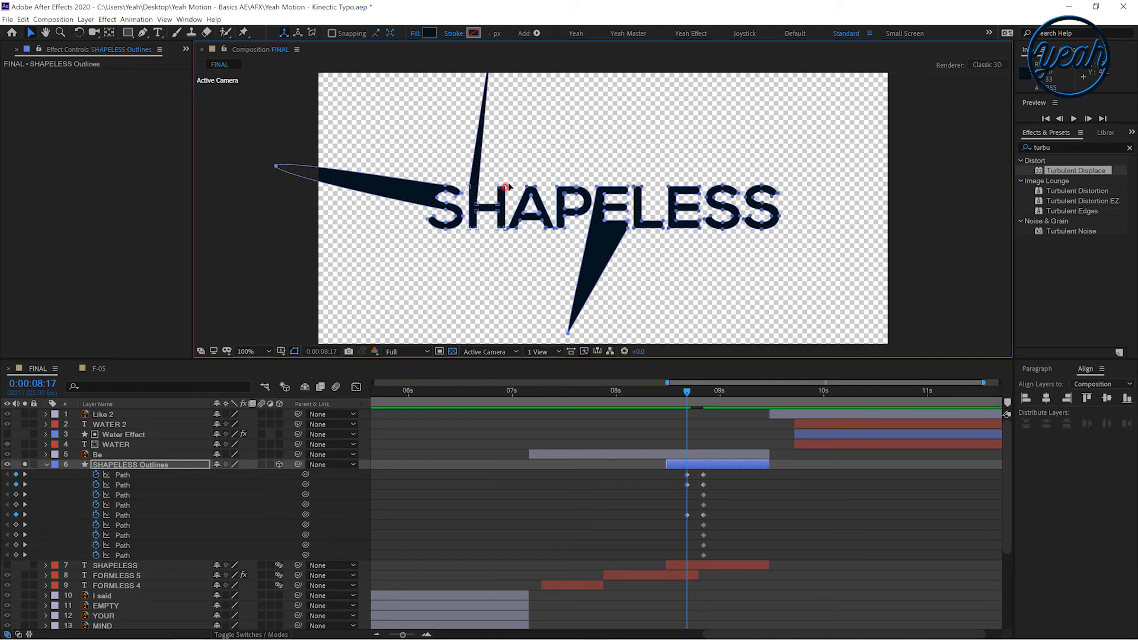
drag(506, 190, 569, 99)
drag(505, 231, 561, 126)
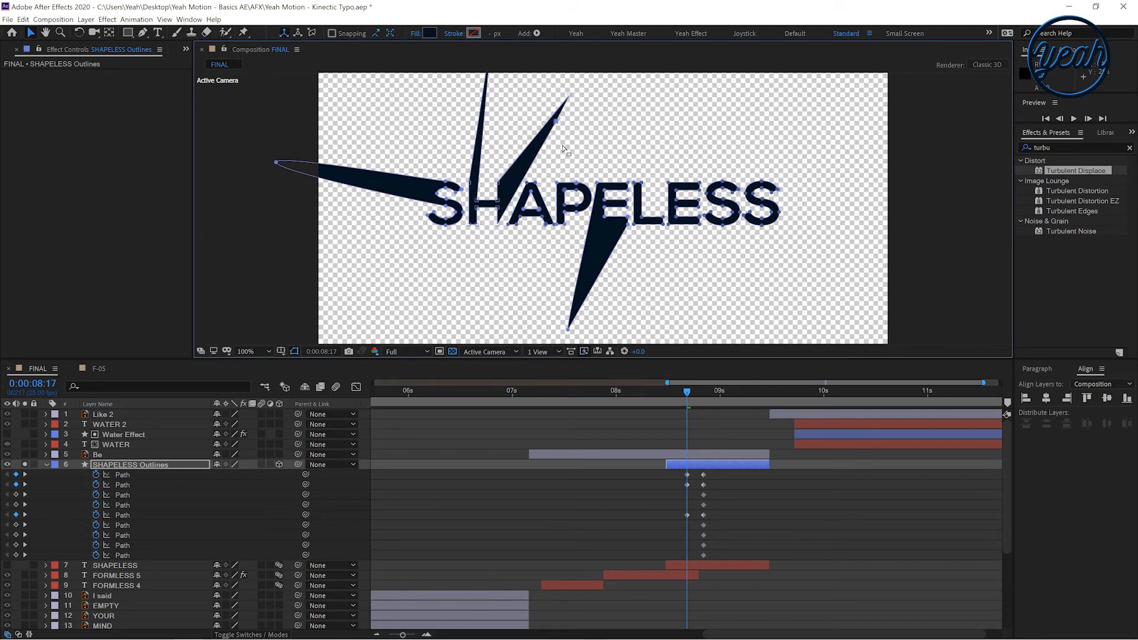
drag(517, 227, 462, 332)
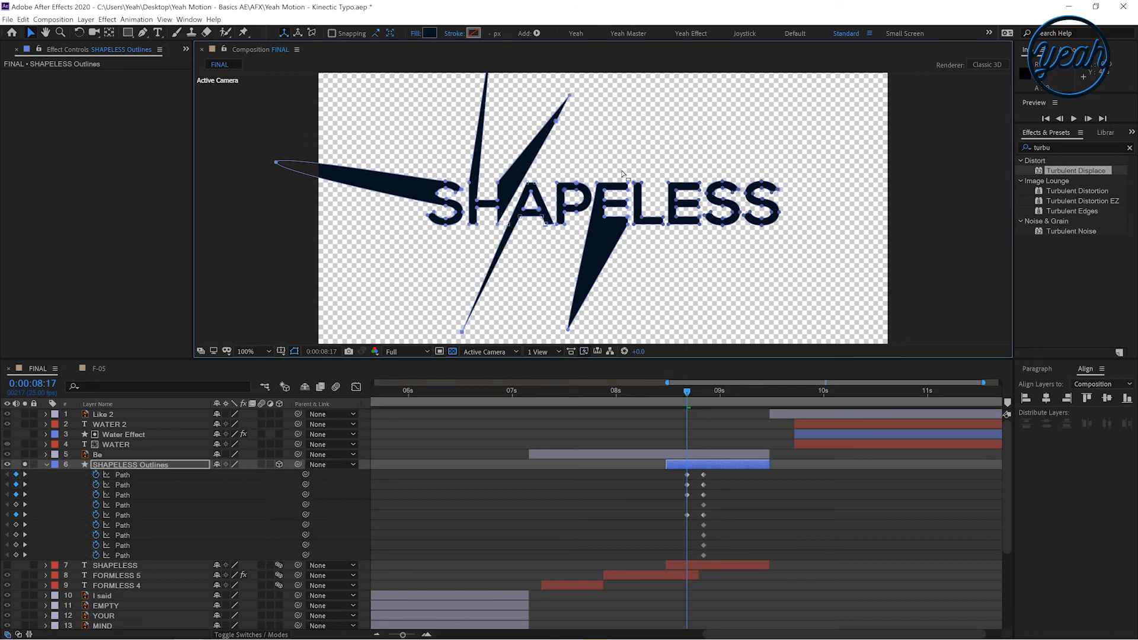
Drag points of the P, E, L, E and S letter paths up and down into long spikes
drag(642, 182, 660, 75)
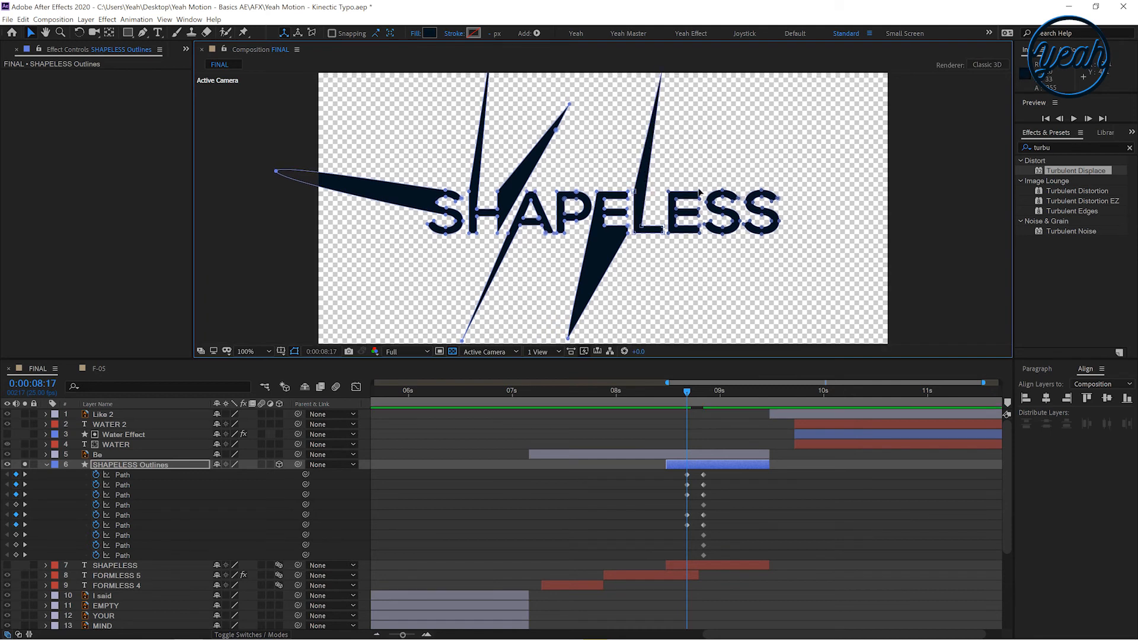
drag(699, 189, 750, 83)
drag(761, 191, 783, 96)
drag(763, 237, 738, 336)
drag(548, 235, 519, 326)
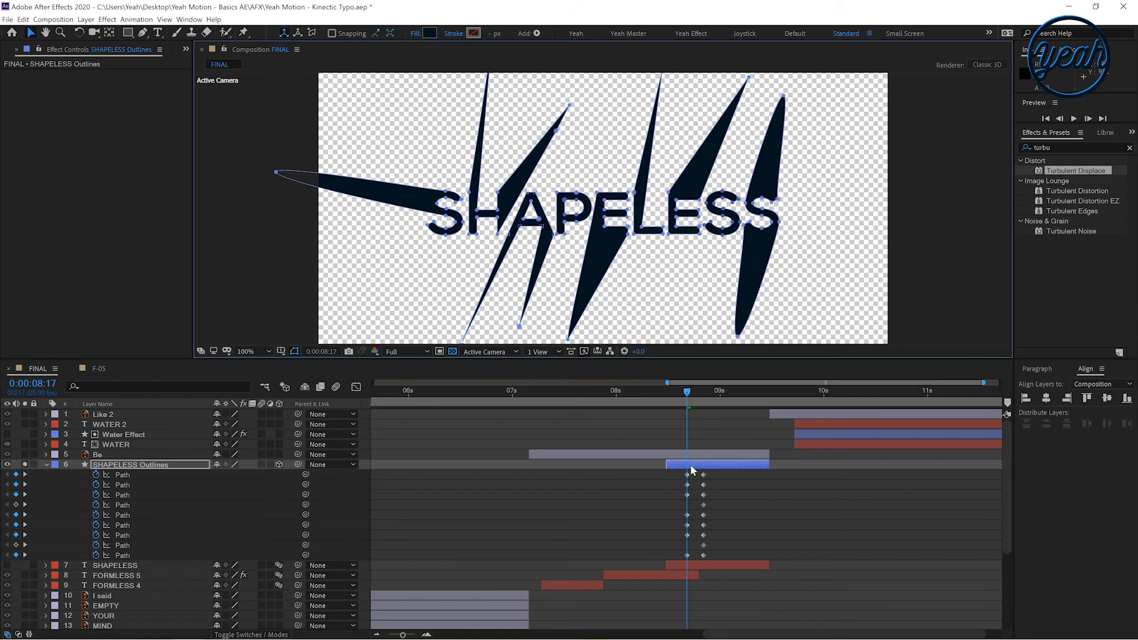
click(704, 505)
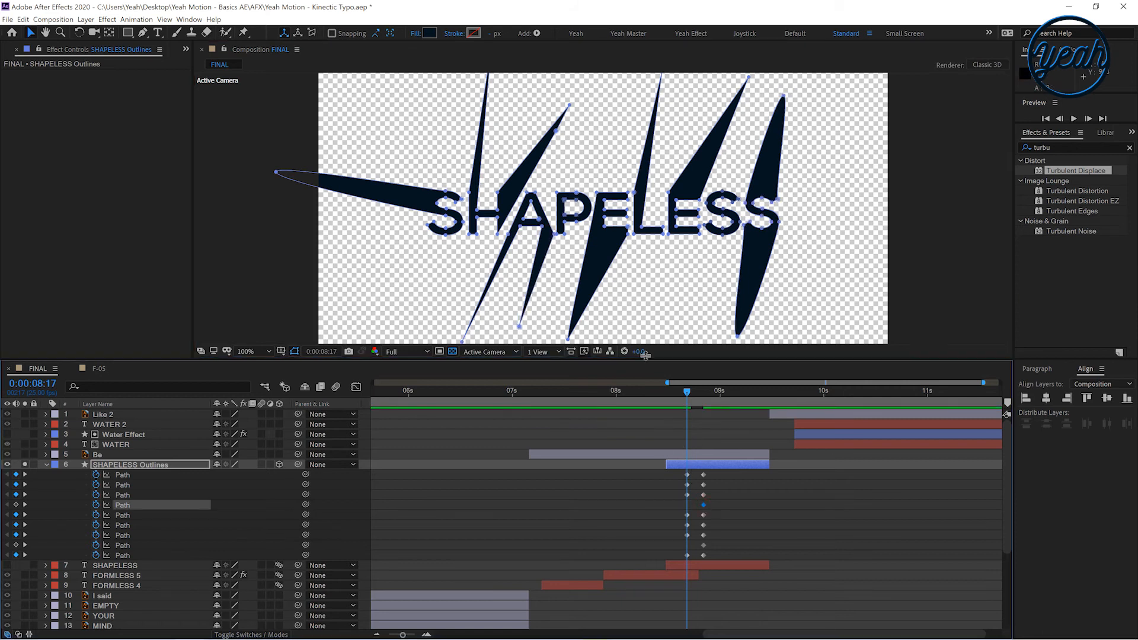
drag(576, 192, 595, 82)
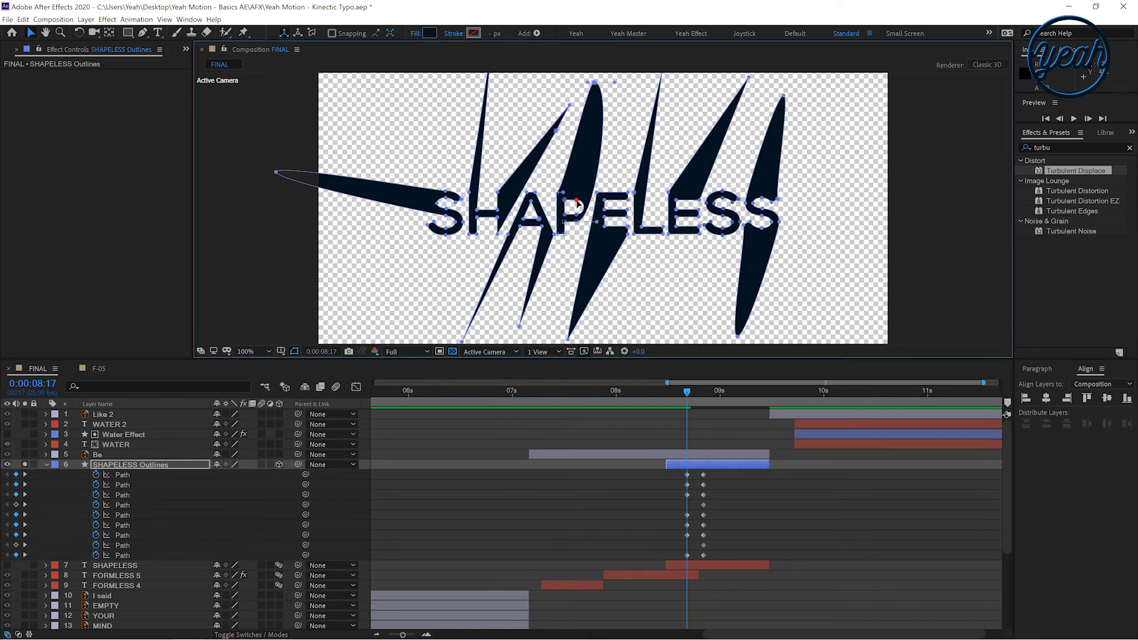
click(704, 545)
click(723, 237)
drag(734, 244, 754, 116)
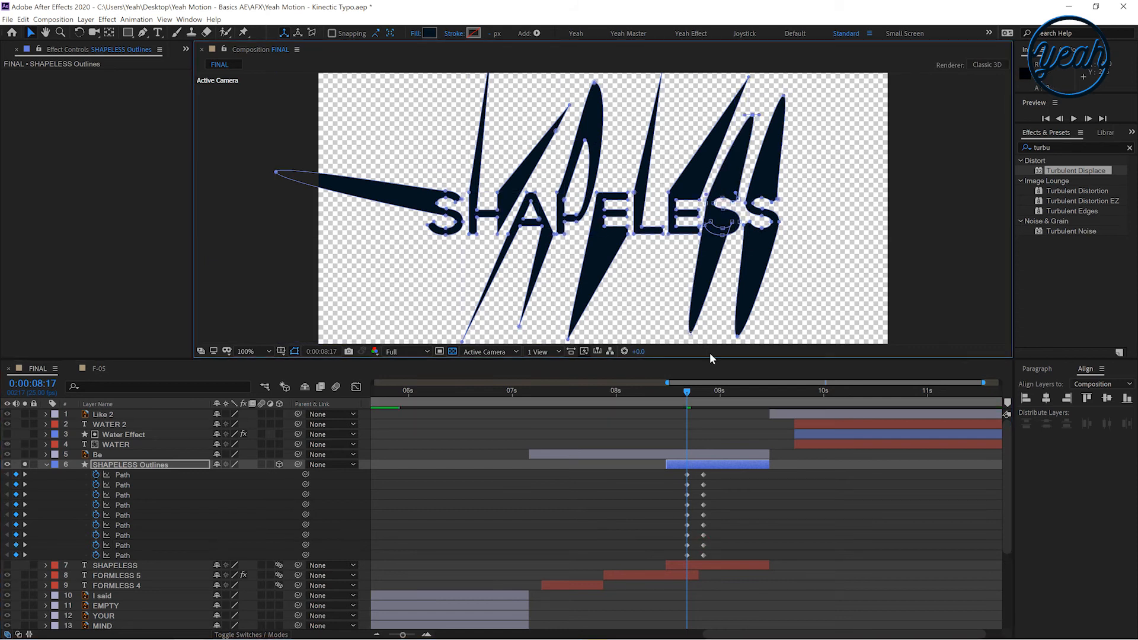
At 8:14, move the last S letter shape far to the right, outside the frame
click(674, 398)
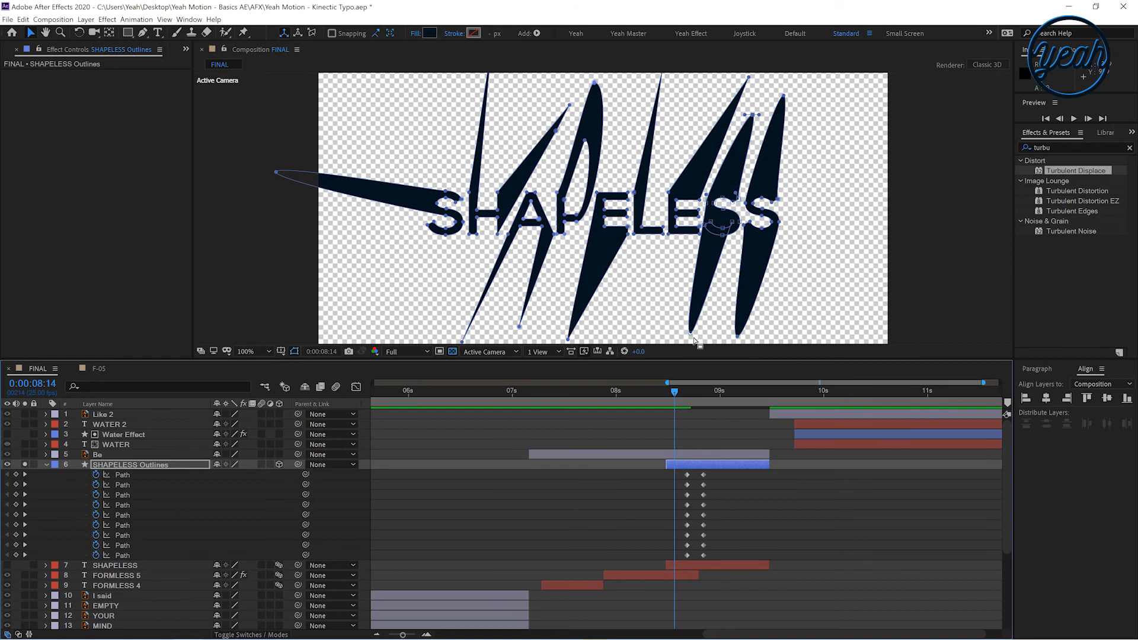
double_click(765, 233)
drag(756, 262, 966, 262)
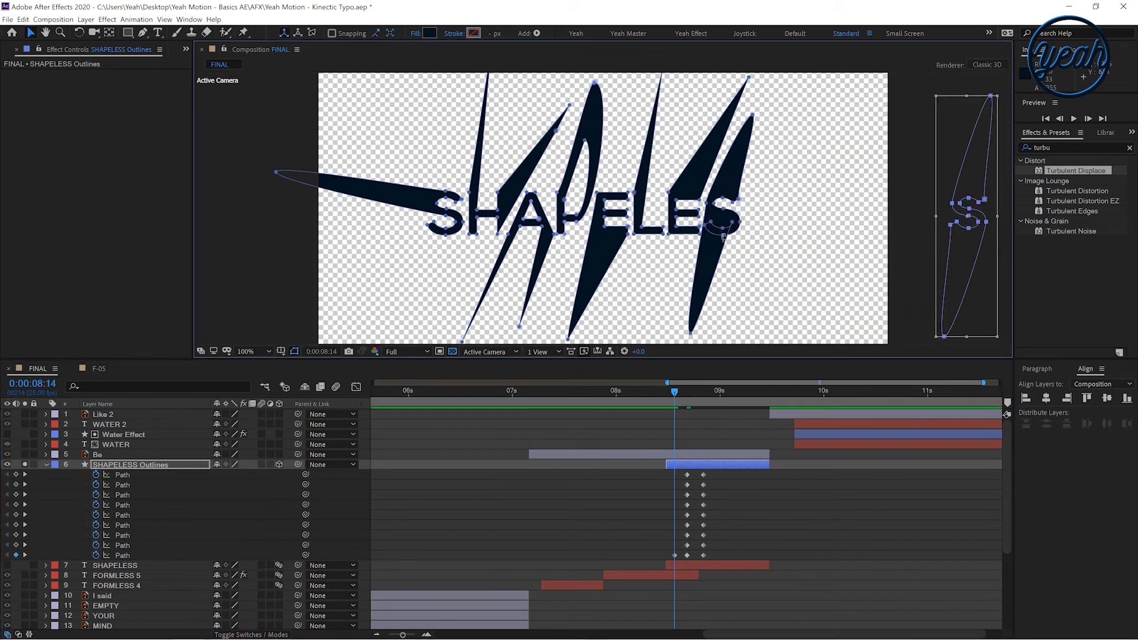
key(comma)
key(comma)
click(667, 291)
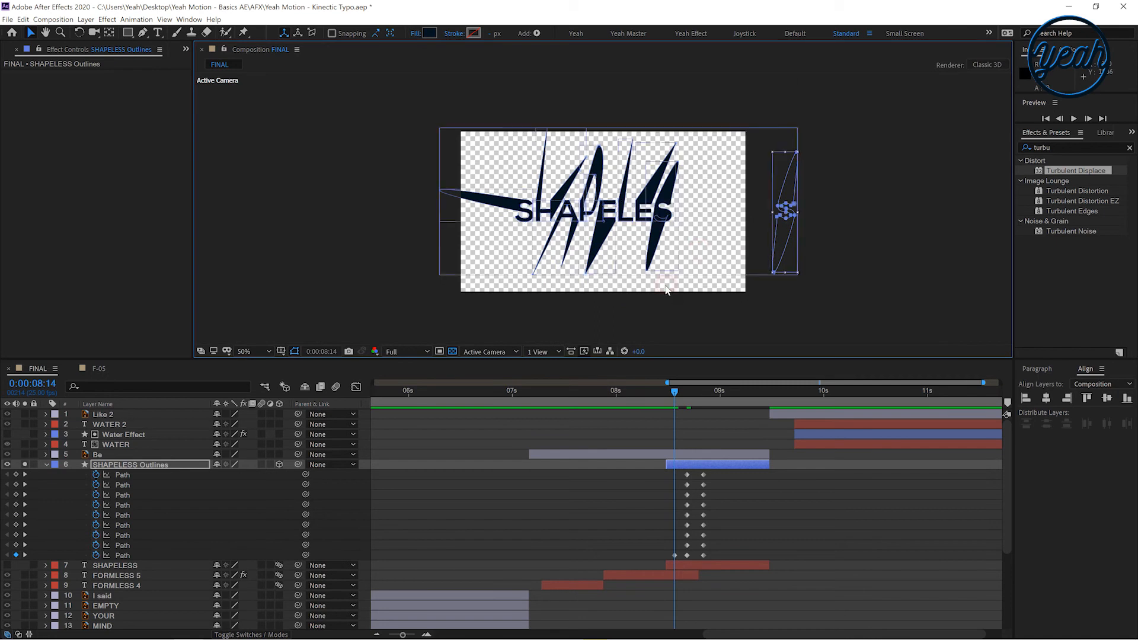
key(period)
click(687, 497)
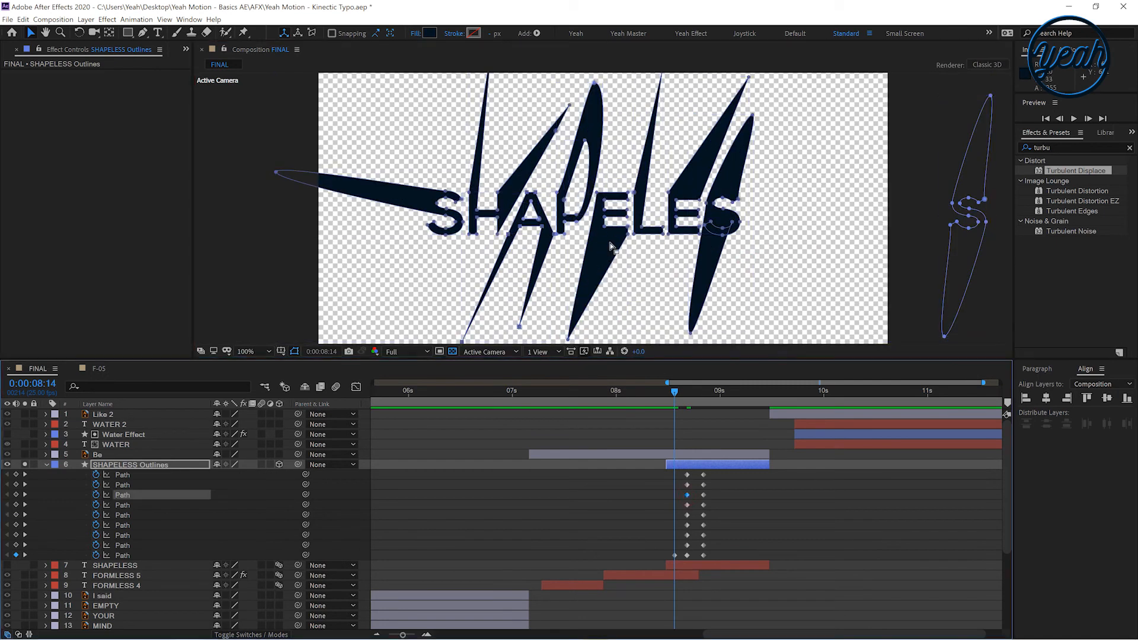
At 8:14, move the S letter shape left and the H and L shapes upward, outside the frame
click(659, 234)
key(comma)
key(comma)
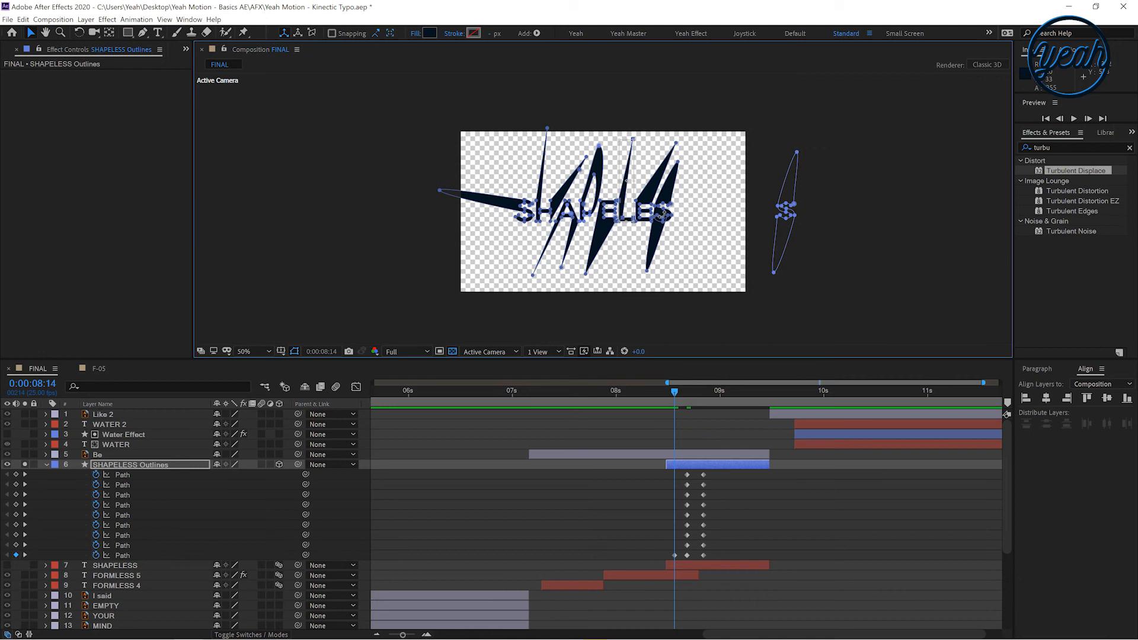
drag(627, 153, 634, 77)
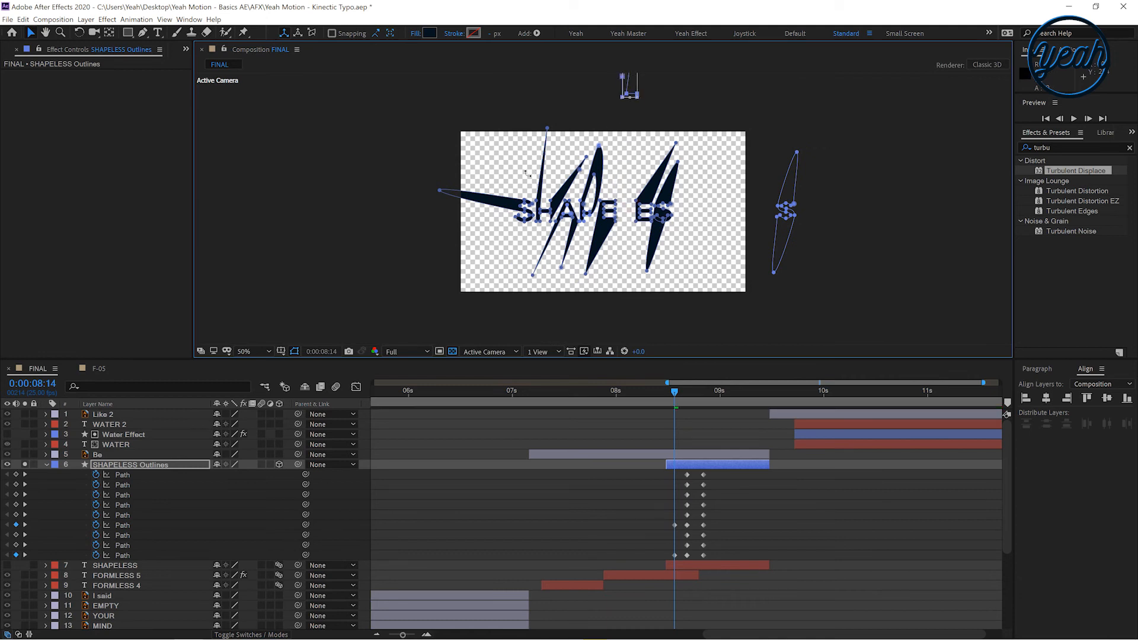
click(521, 210)
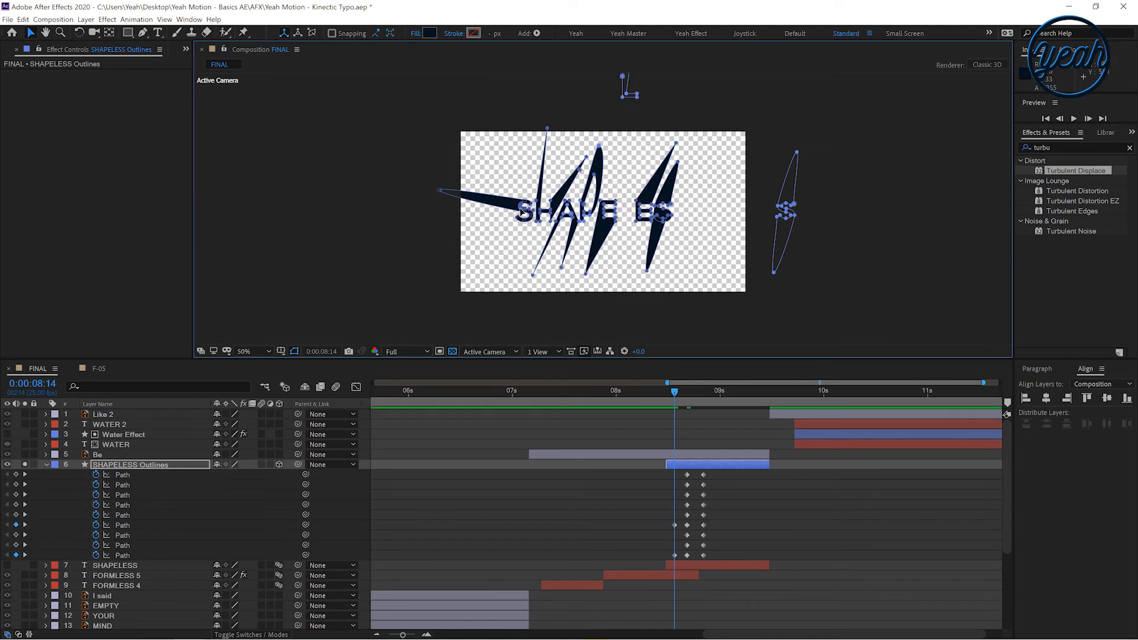
drag(524, 204, 416, 203)
click(550, 216)
drag(551, 205, 536, 112)
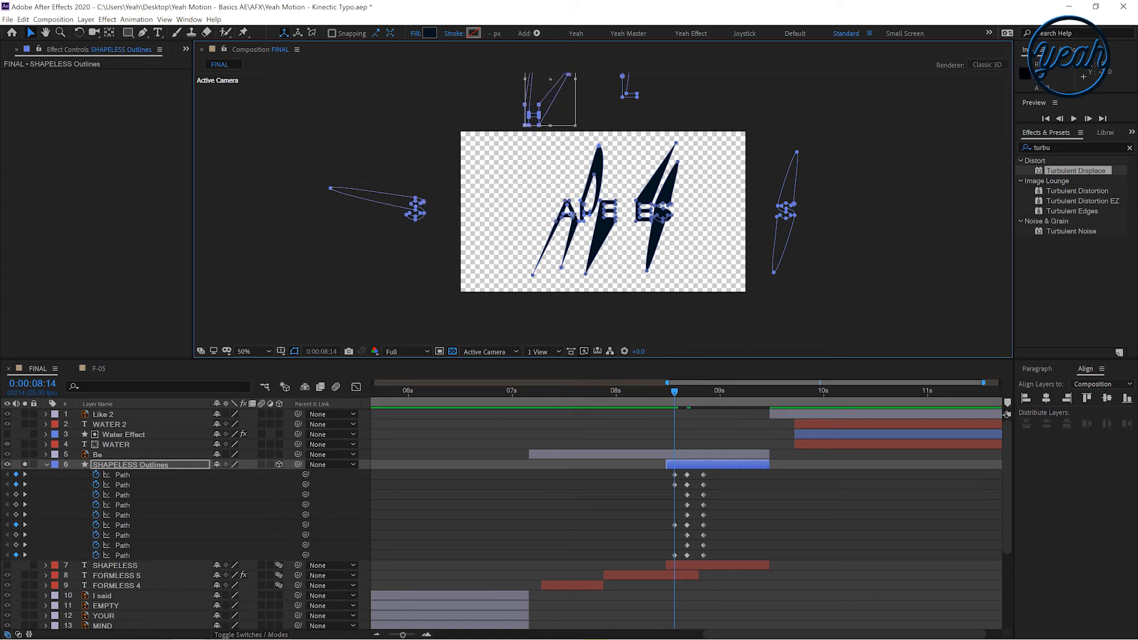
Move the A and P letter shapes down and the first E shape up, outside the frame
click(569, 215)
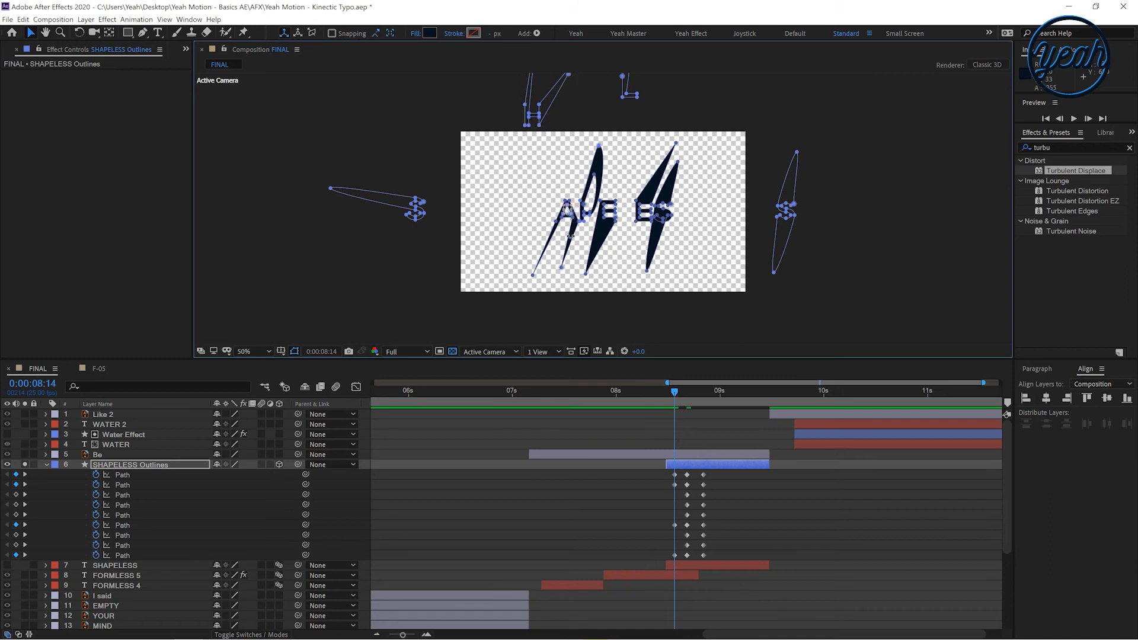
click(562, 267)
drag(571, 241, 560, 357)
click(594, 255)
drag(603, 228, 606, 329)
click(598, 160)
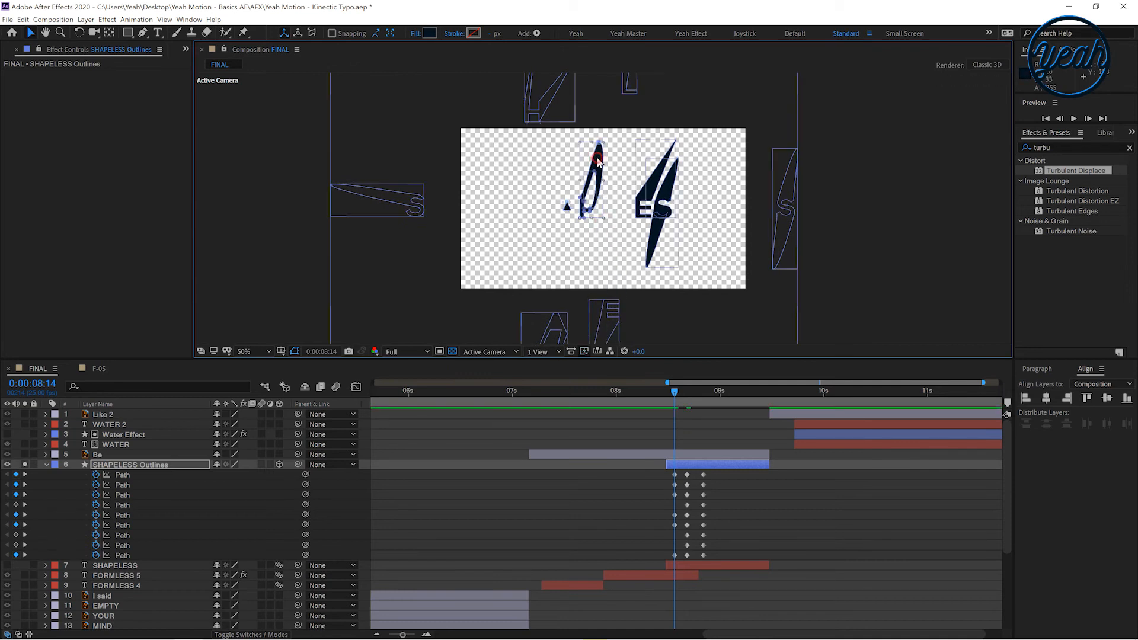
drag(593, 170, 597, 124)
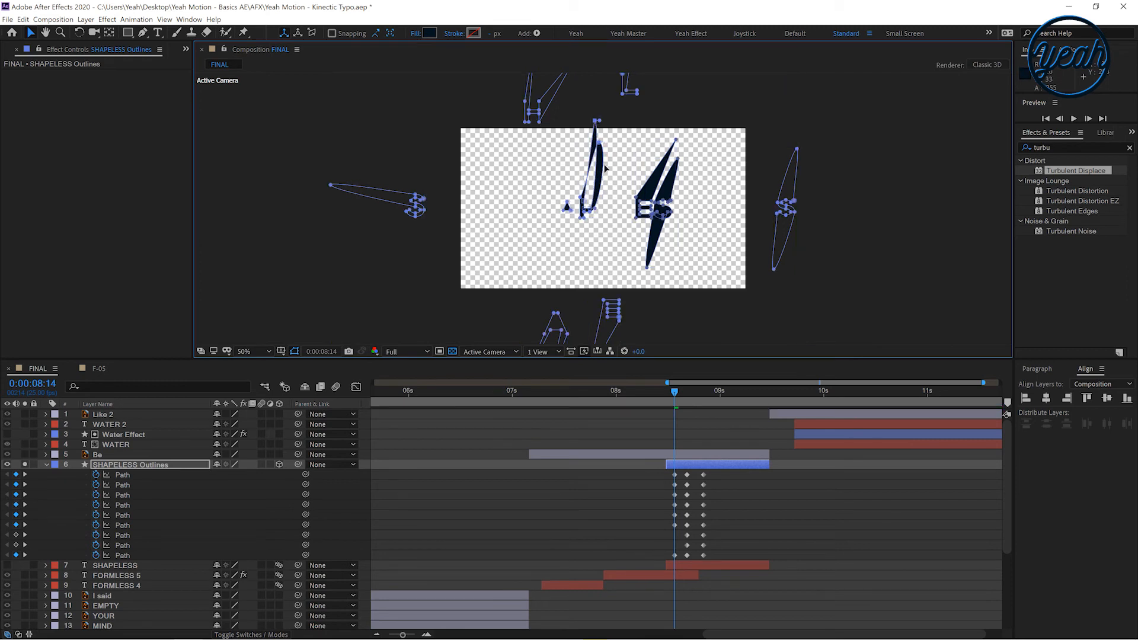
click(599, 153)
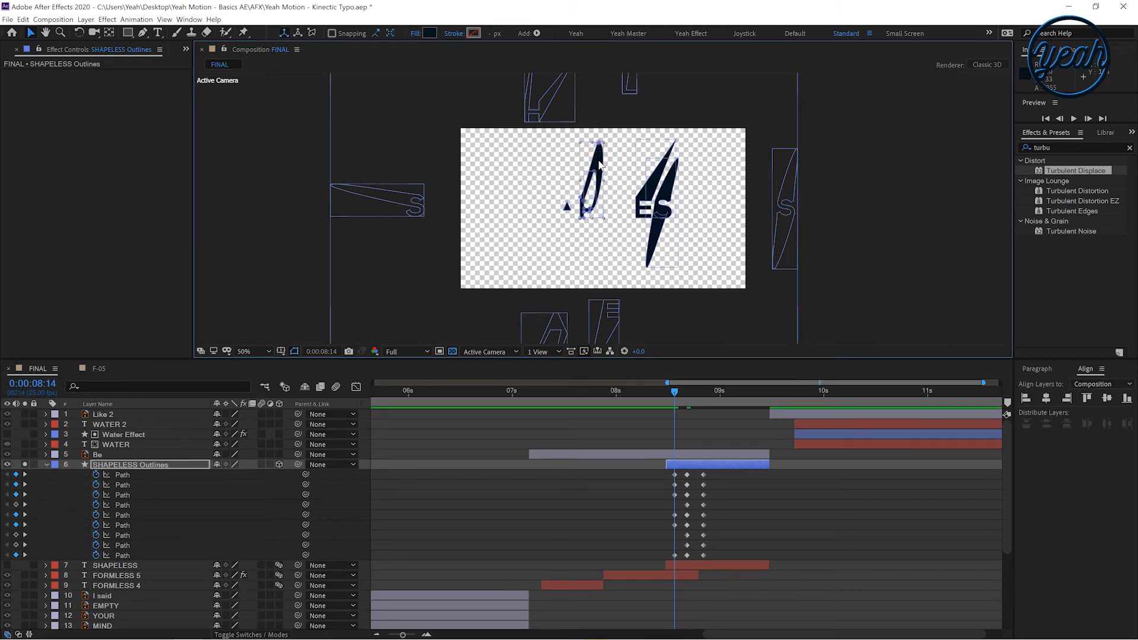
drag(599, 153, 595, 65)
Move the remaining E and S letter shapes down, below the frame
click(656, 185)
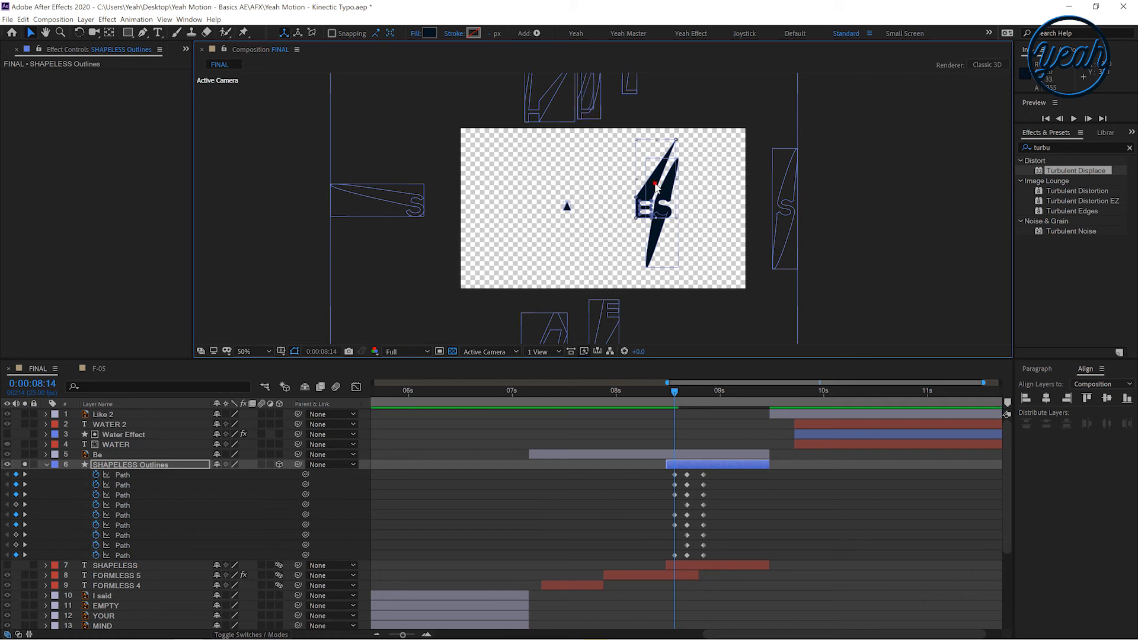
drag(648, 191, 691, 342)
click(655, 231)
drag(662, 204, 640, 352)
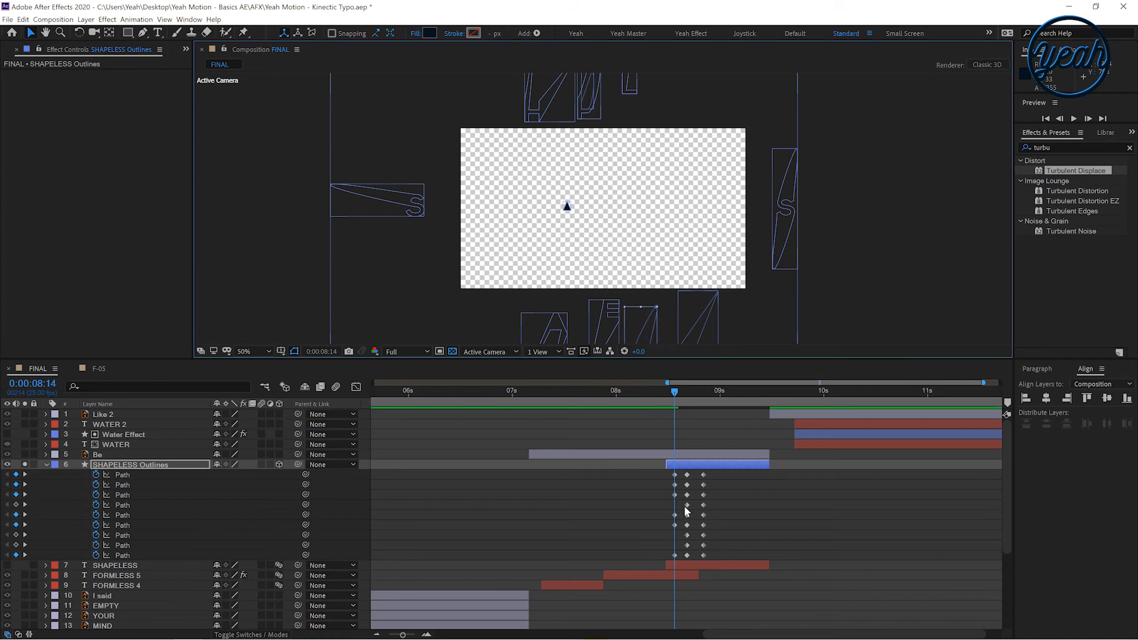
Apply Easy Ease to all the path keyframes and move the second set of keyframes slightly earlier
drag(647, 473, 719, 559)
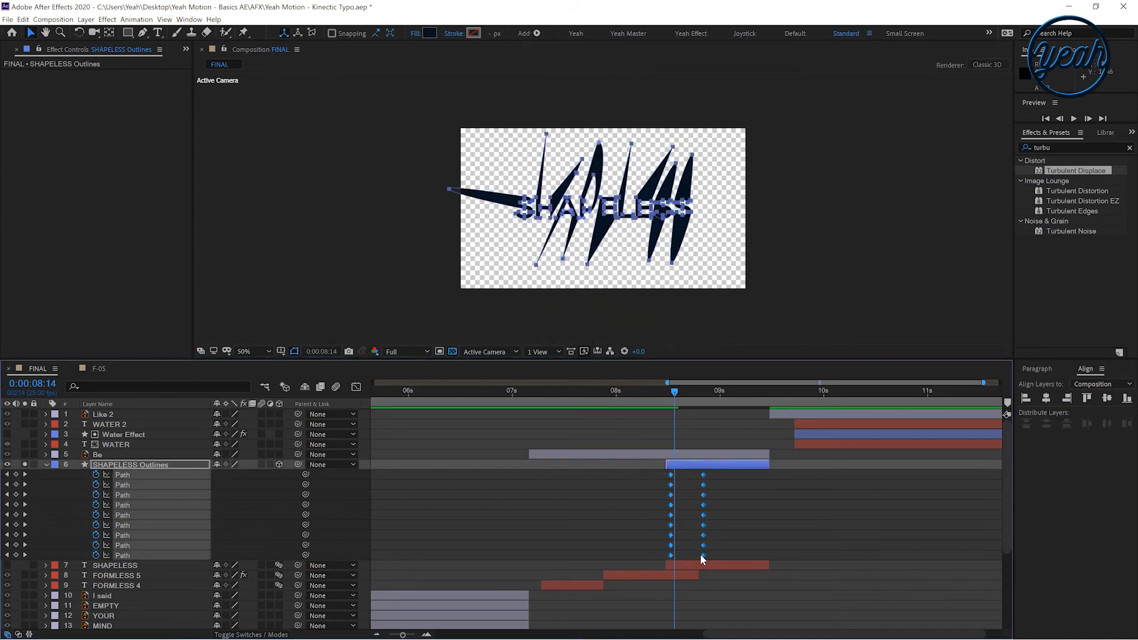
right_click(703, 556)
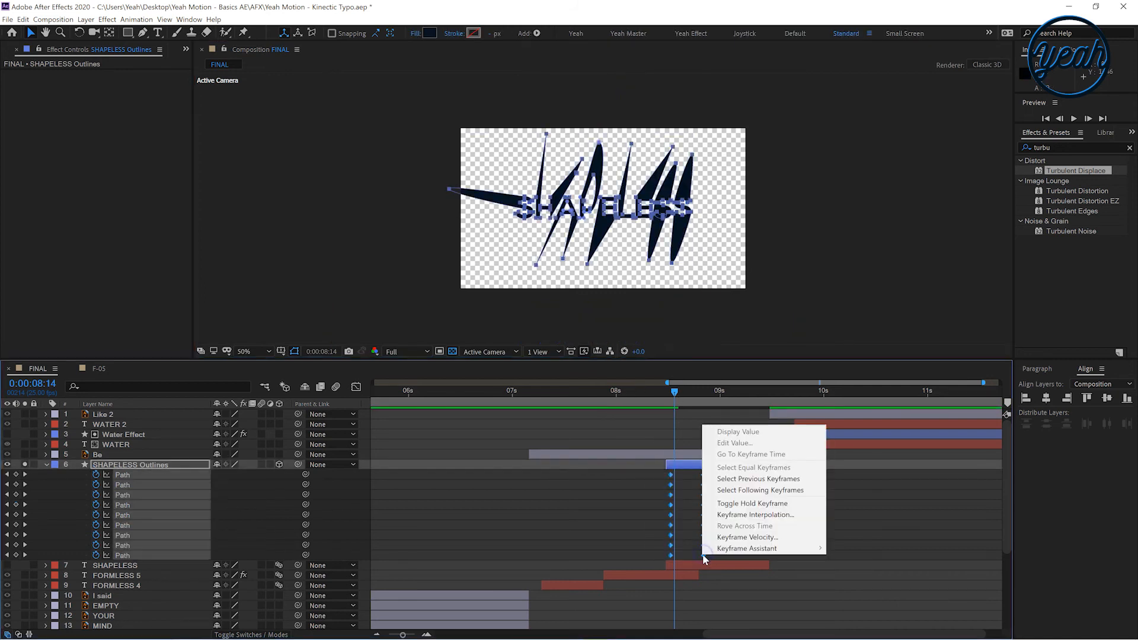
click(733, 547)
click(854, 481)
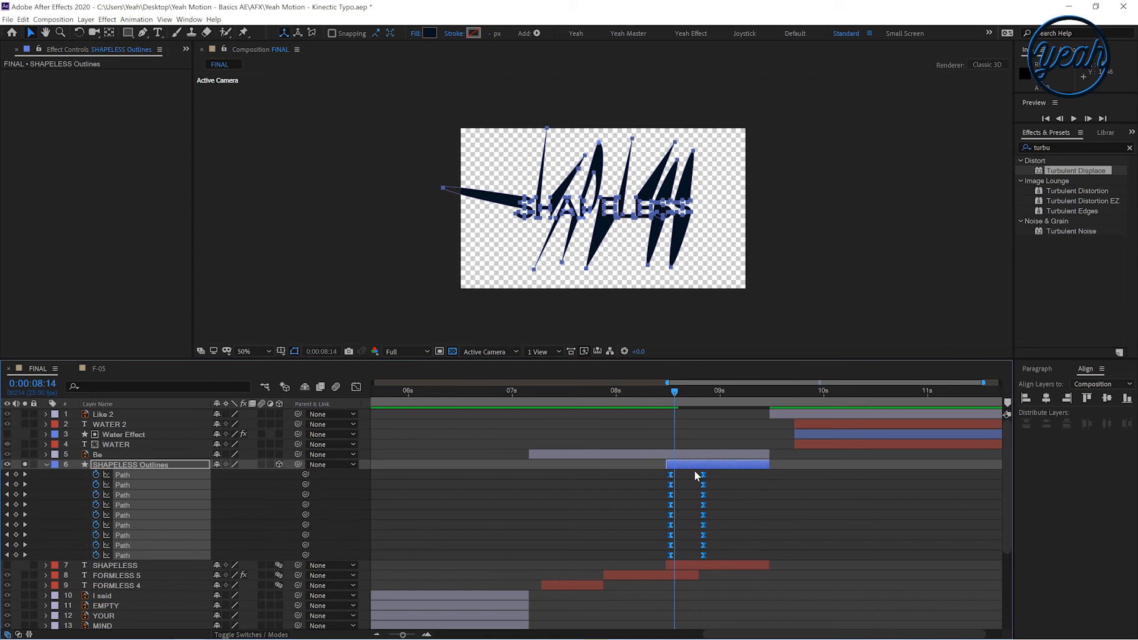
drag(703, 555, 691, 552)
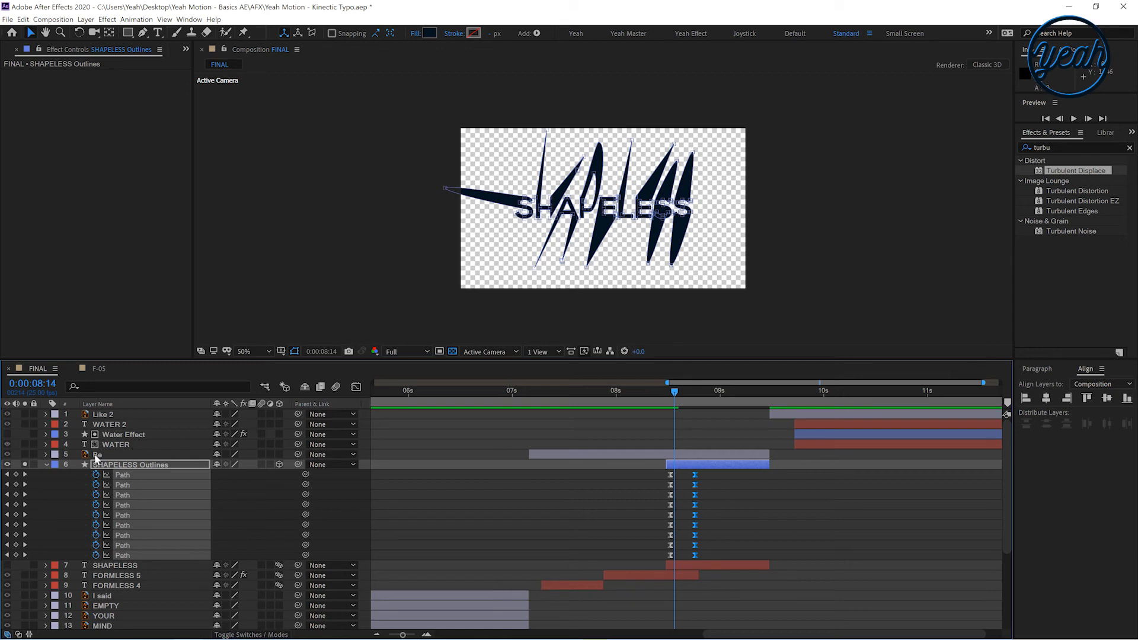
Turn off the transparency grid and un-solo the SHAPELESS Outlines layer
click(42, 464)
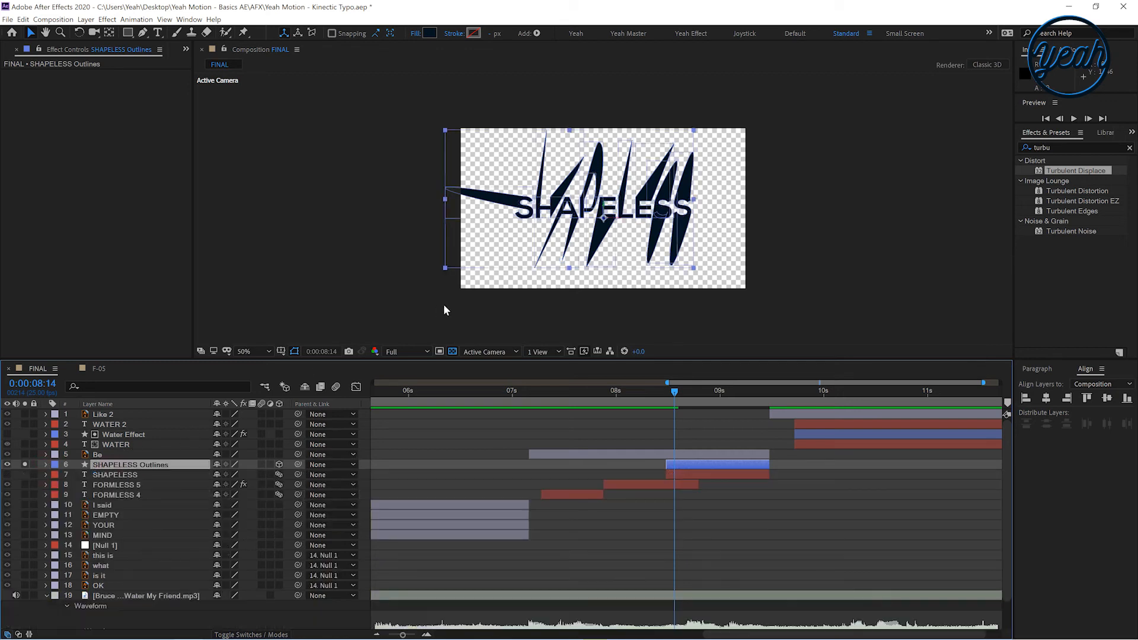
click(255, 351)
click(252, 367)
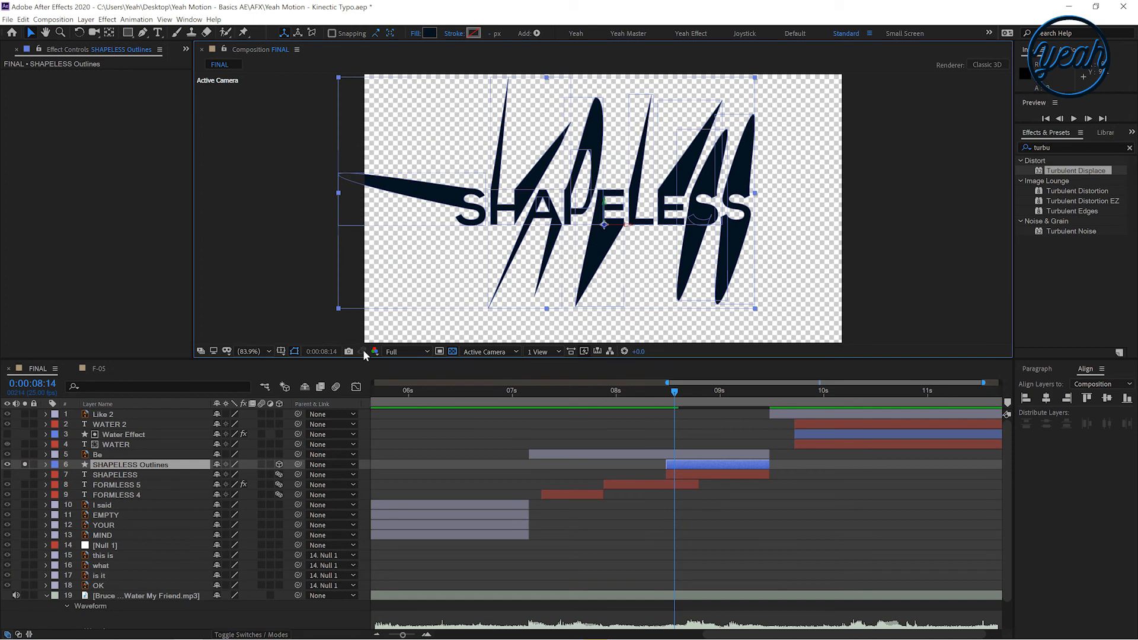
click(451, 352)
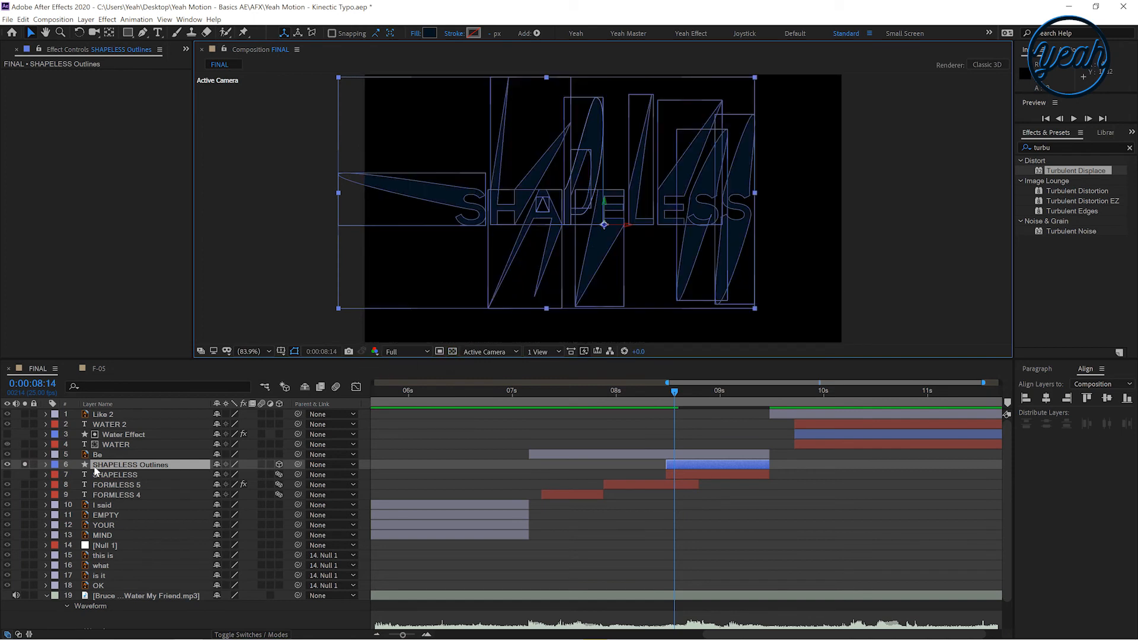
click(26, 463)
Scrub through the SHAPELESS transition and review the layer's path keyframes around 8:13
click(670, 403)
drag(669, 400, 721, 400)
click(696, 463)
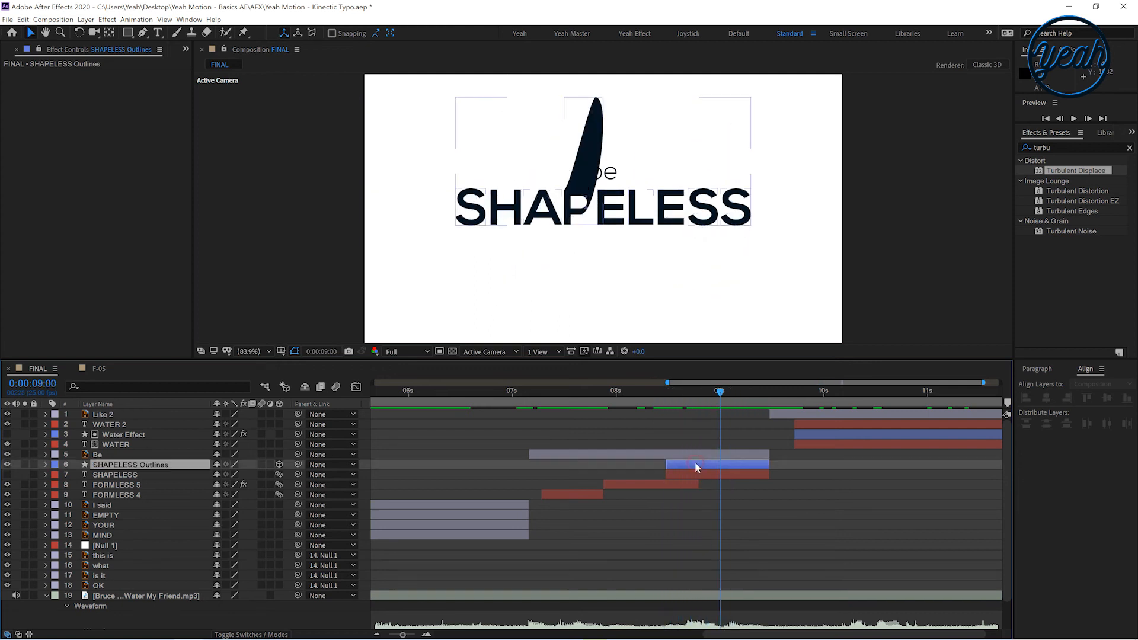
key(u)
click(695, 397)
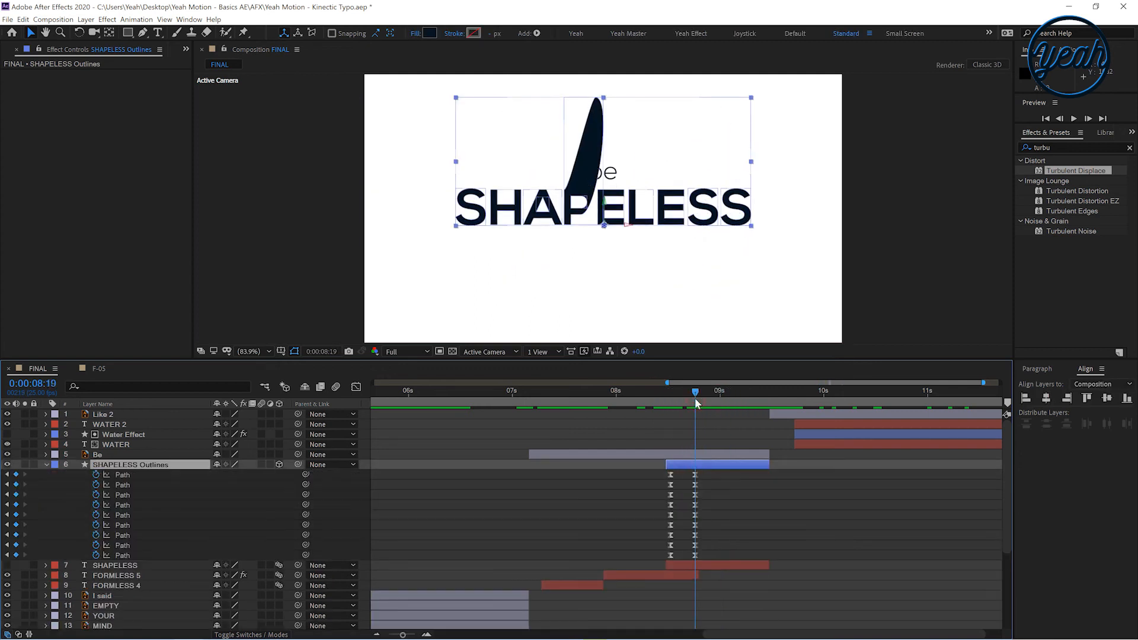
click(124, 486)
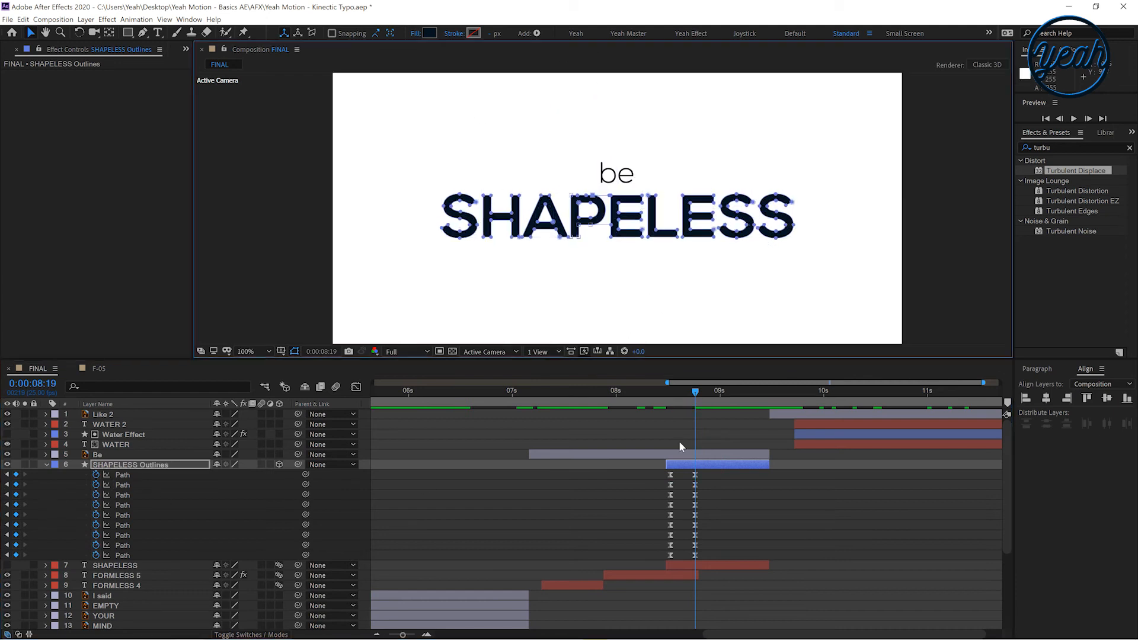
click(671, 432)
drag(656, 403, 669, 405)
click(673, 464)
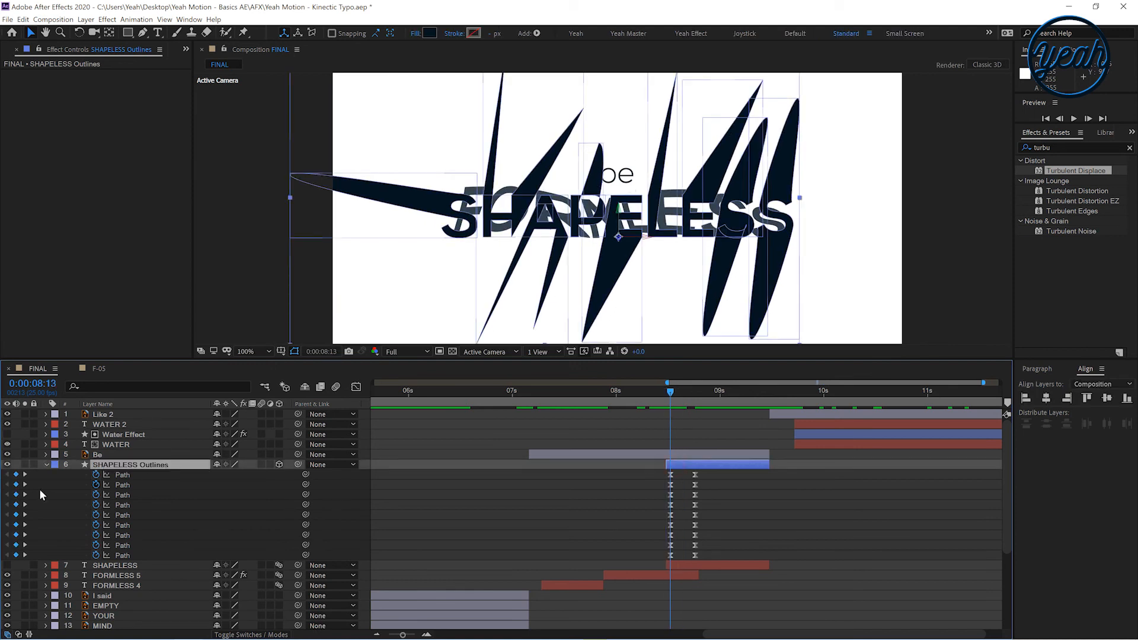
Animate the SHAPELESS Outlines layer's Opacity, setting it to 0% at 8:13
click(44, 464)
ctrl+click(44, 464)
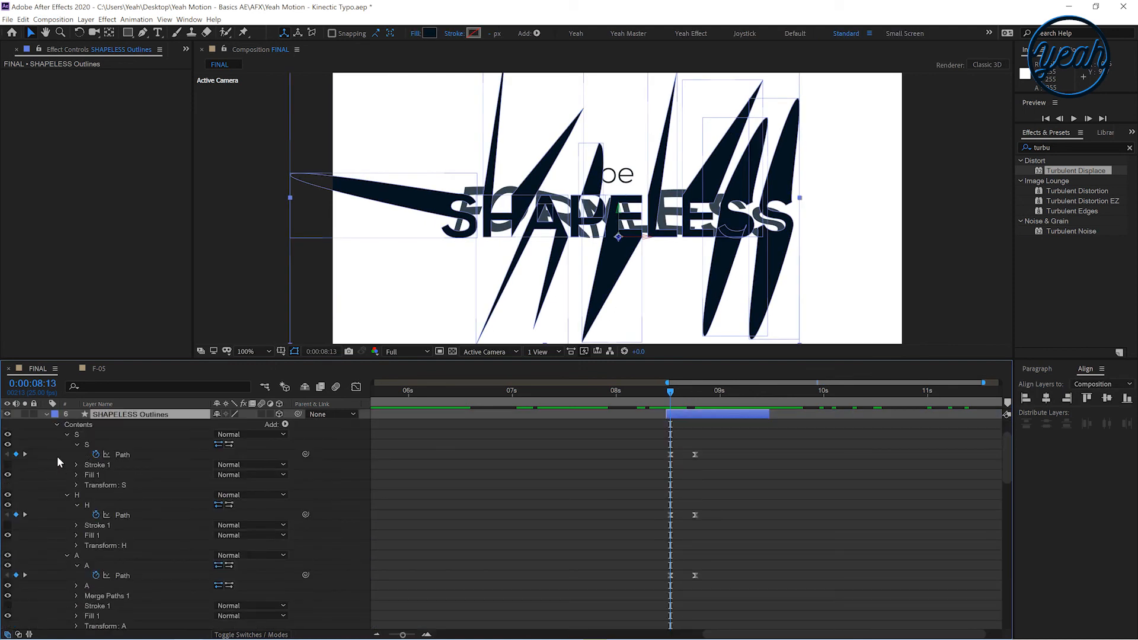
click(56, 424)
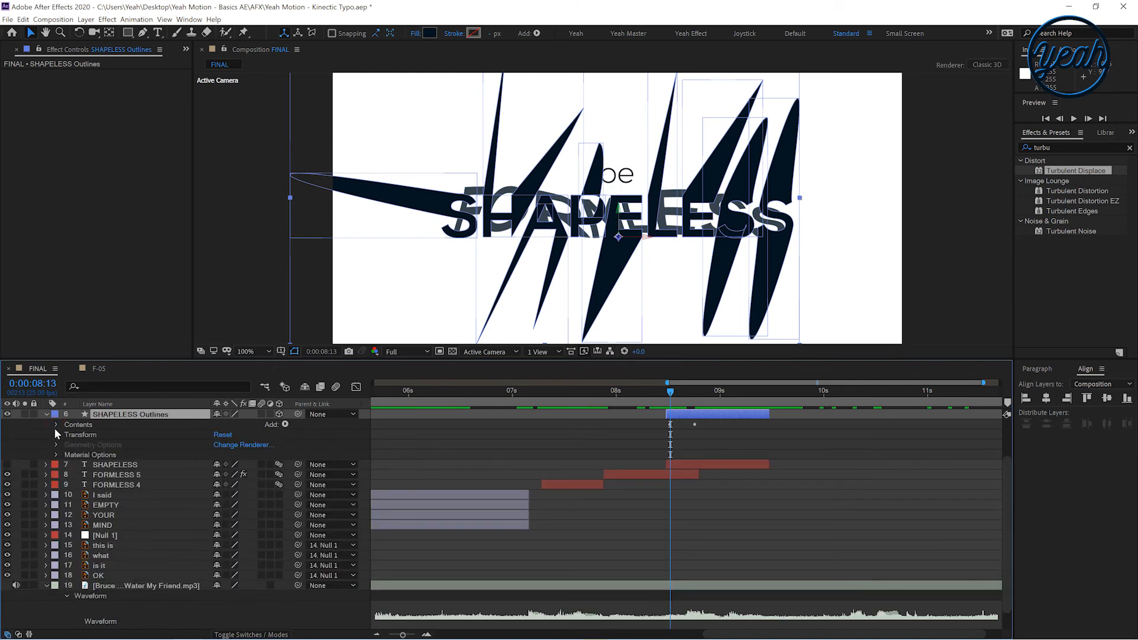
click(56, 434)
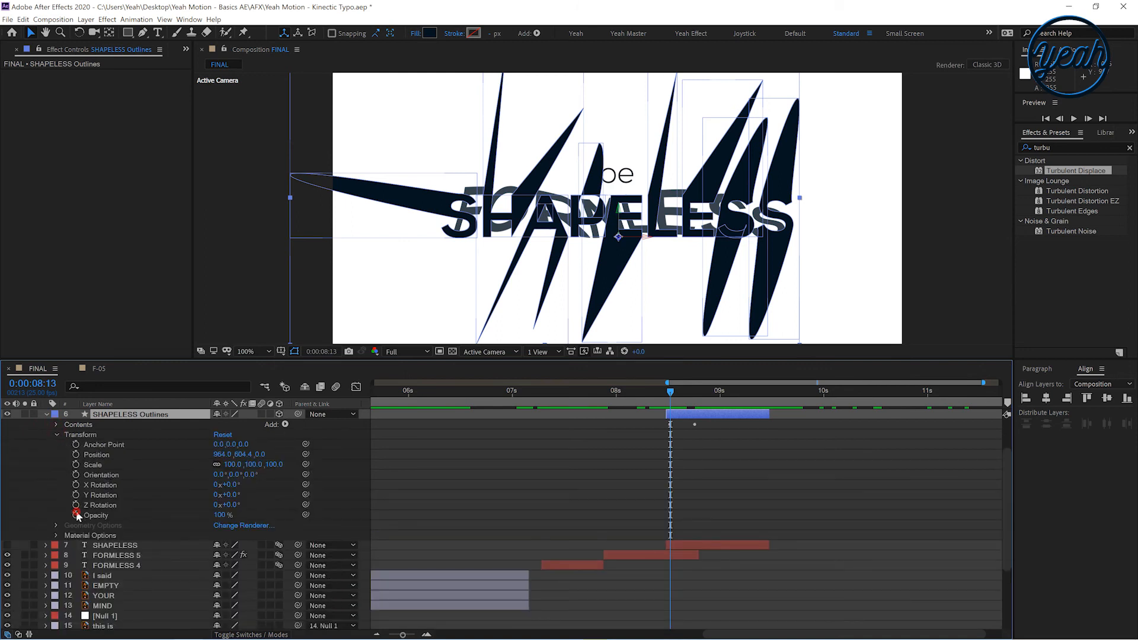
click(76, 514)
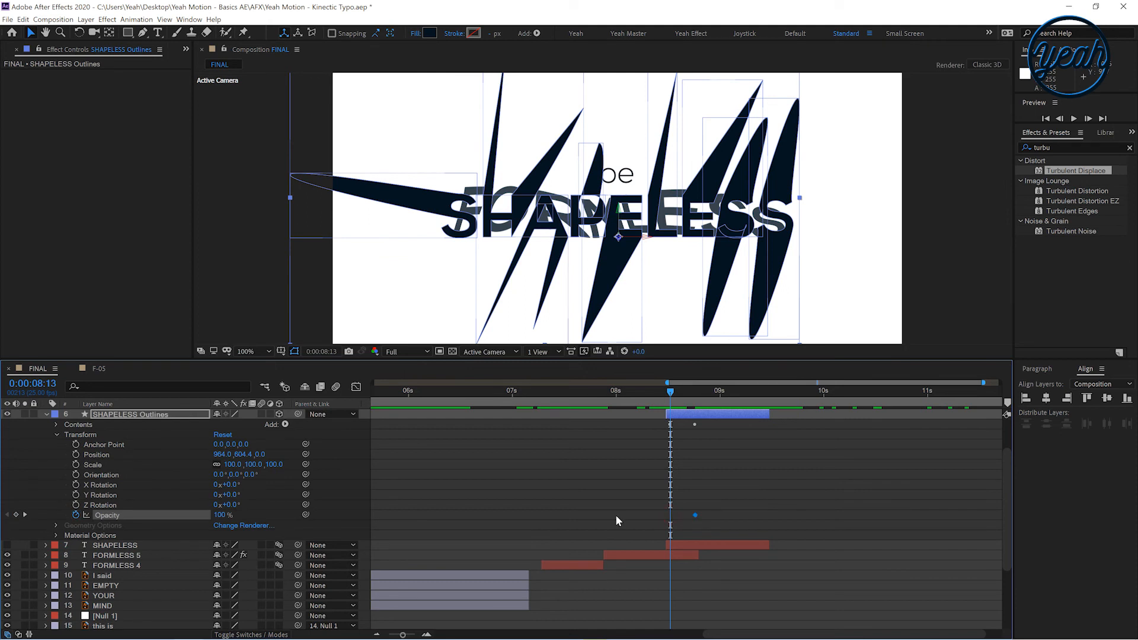
drag(52, 514, 46, 513)
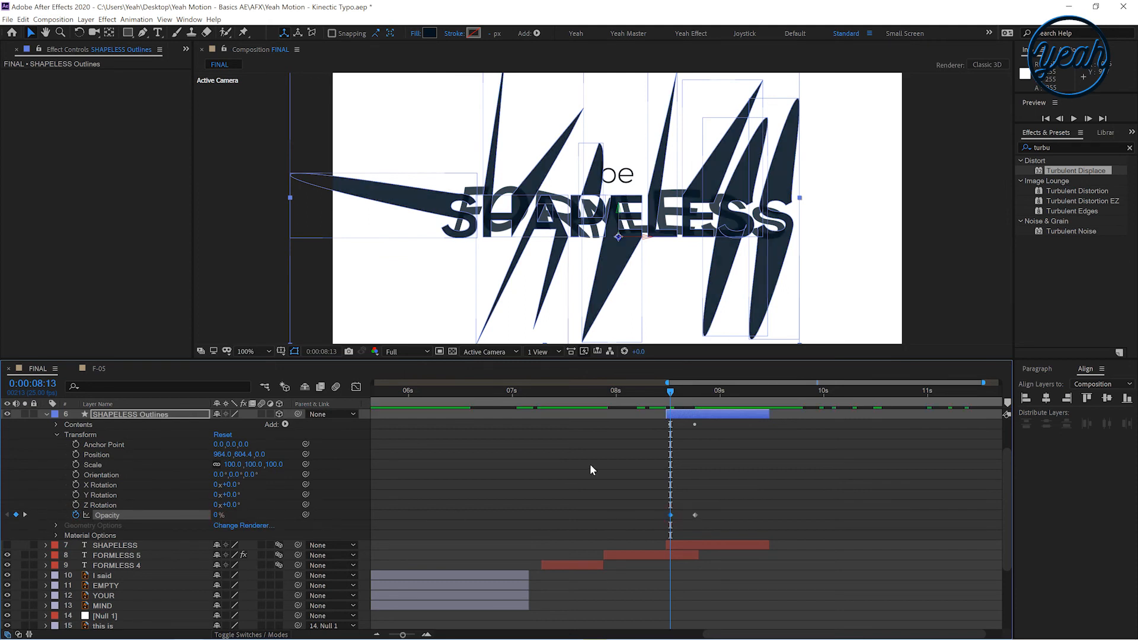
Apply Time-Reverse Keyframes to the layer's Opacity keyframes
click(675, 462)
click(694, 514)
right_click(694, 515)
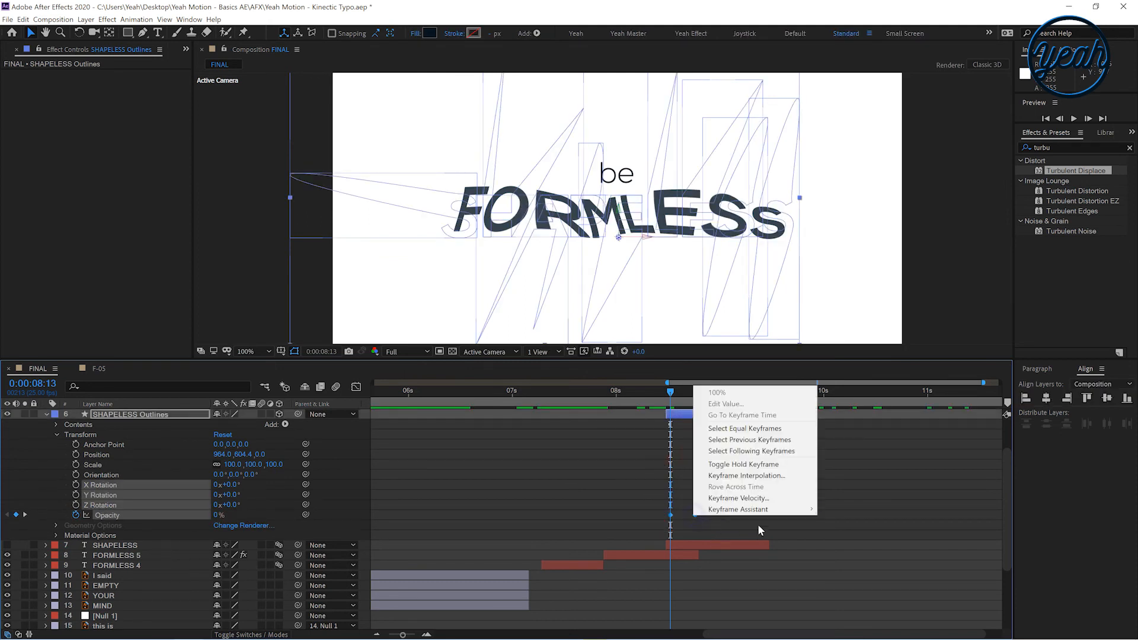
mouse_move(783, 510)
click(873, 614)
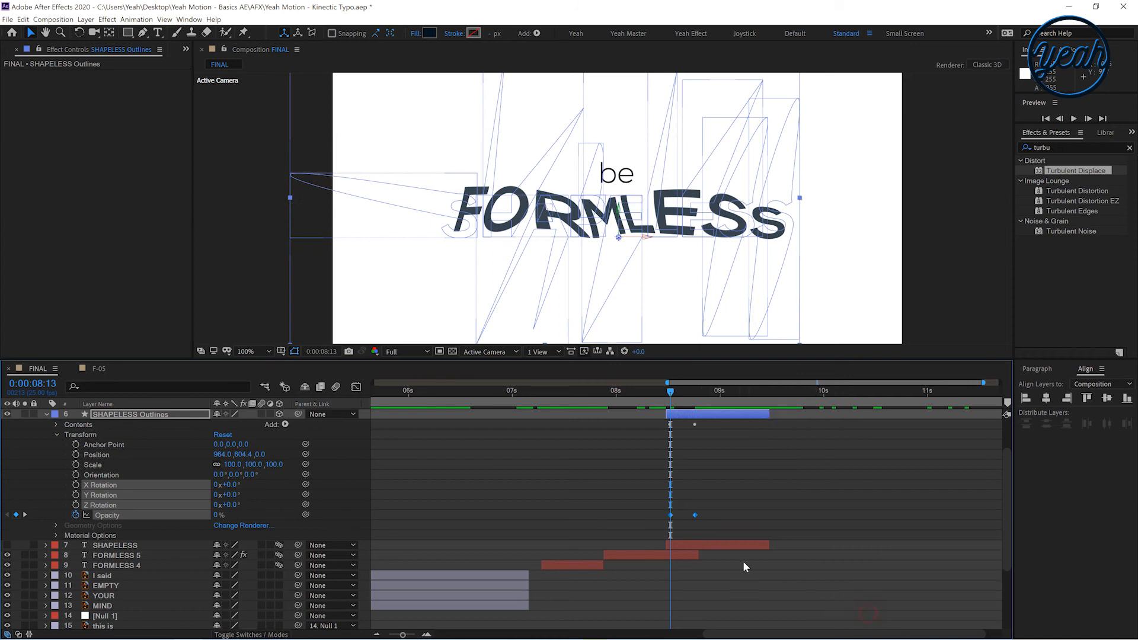
right_click(690, 515)
mouse_move(770, 511)
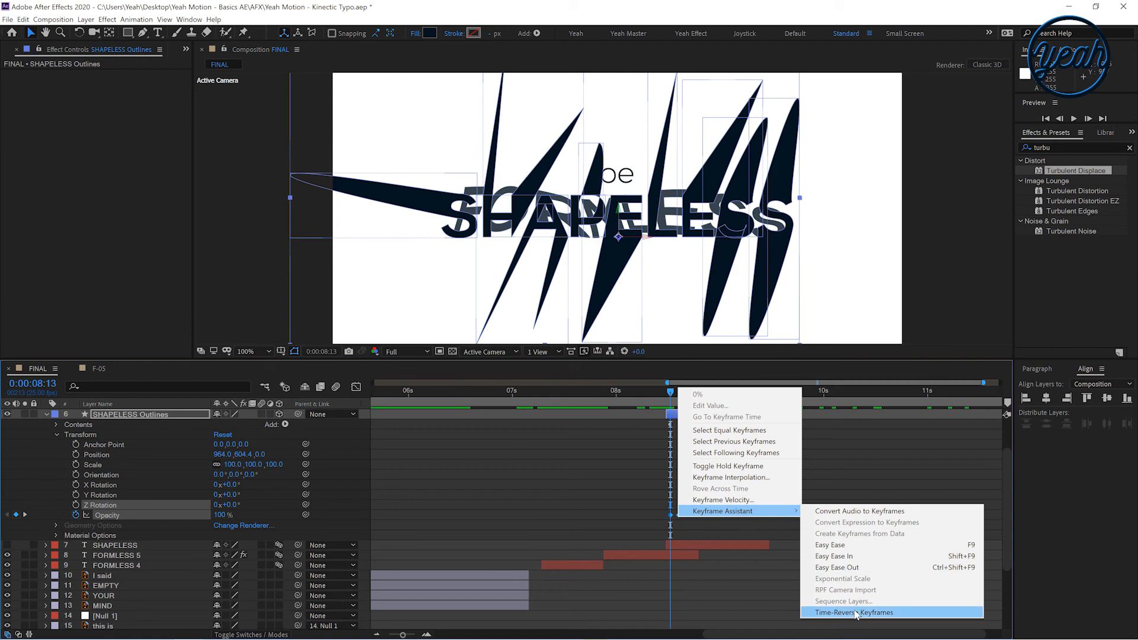
click(873, 614)
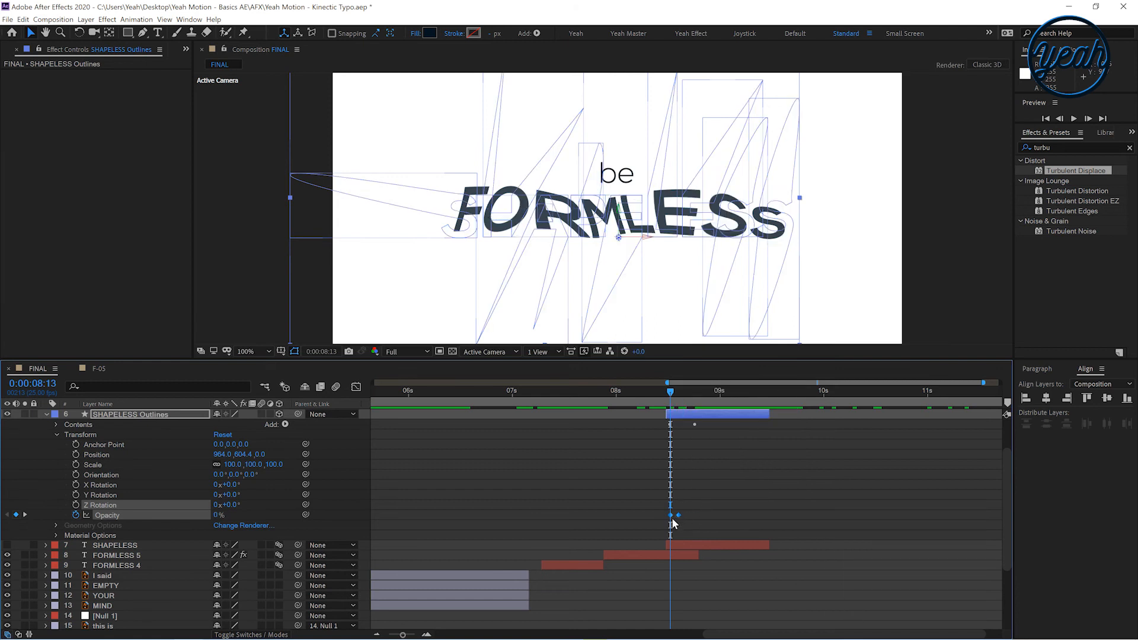
Preview the SHAPELESS to FORMLESS transition around 8:12
click(659, 527)
key(space)
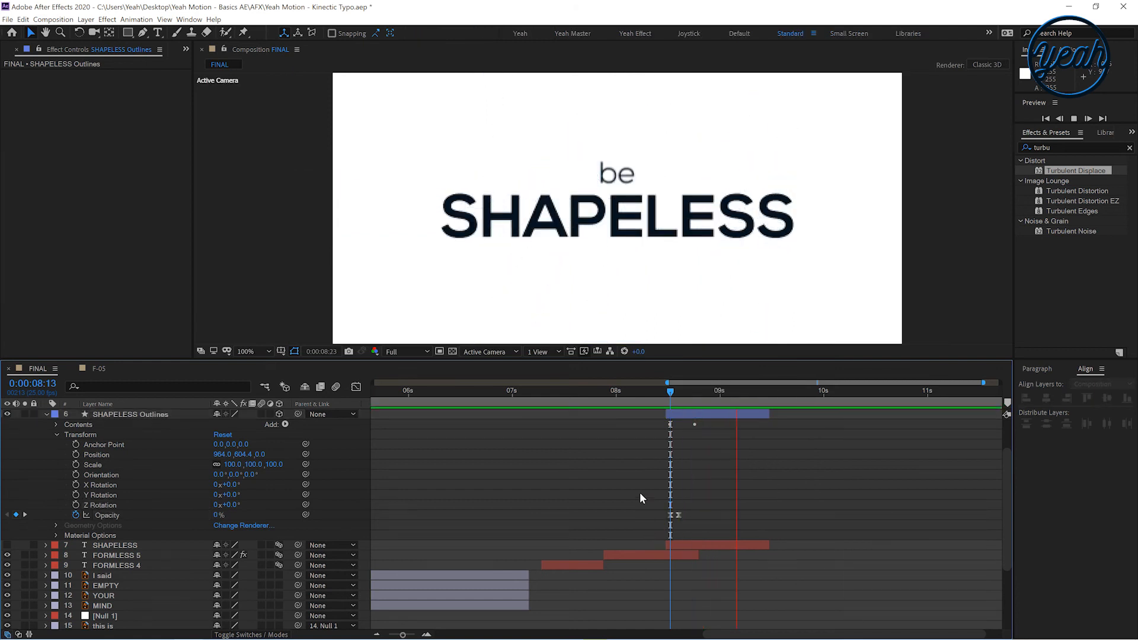
drag(667, 382, 694, 389)
drag(634, 400, 704, 452)
scroll(667, 455, up, 2)
click(666, 464)
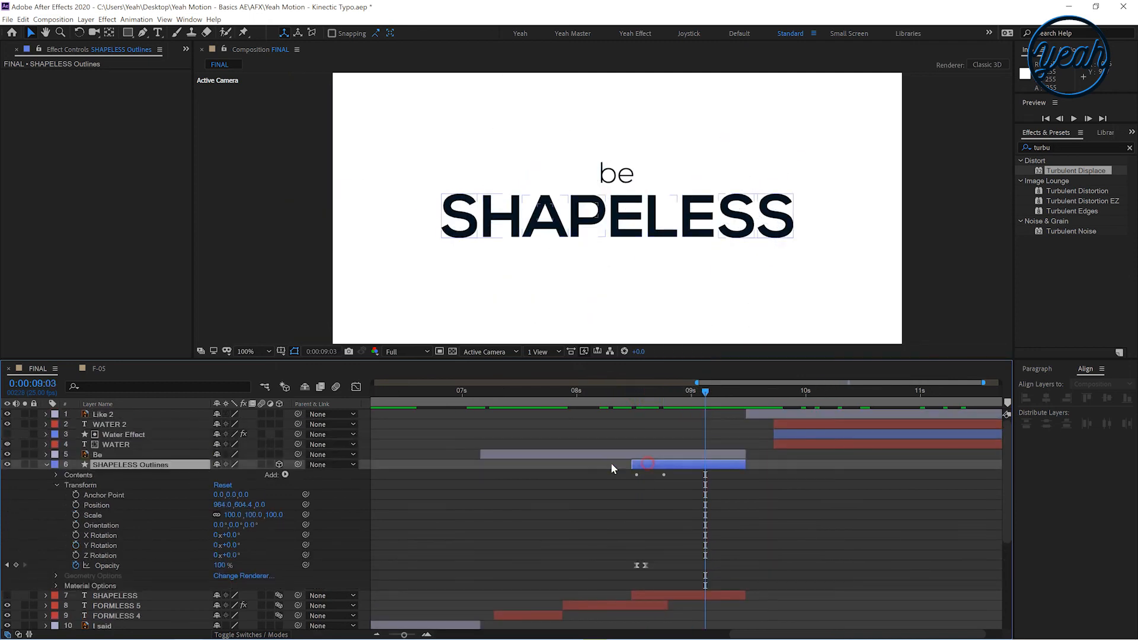
click(46, 465)
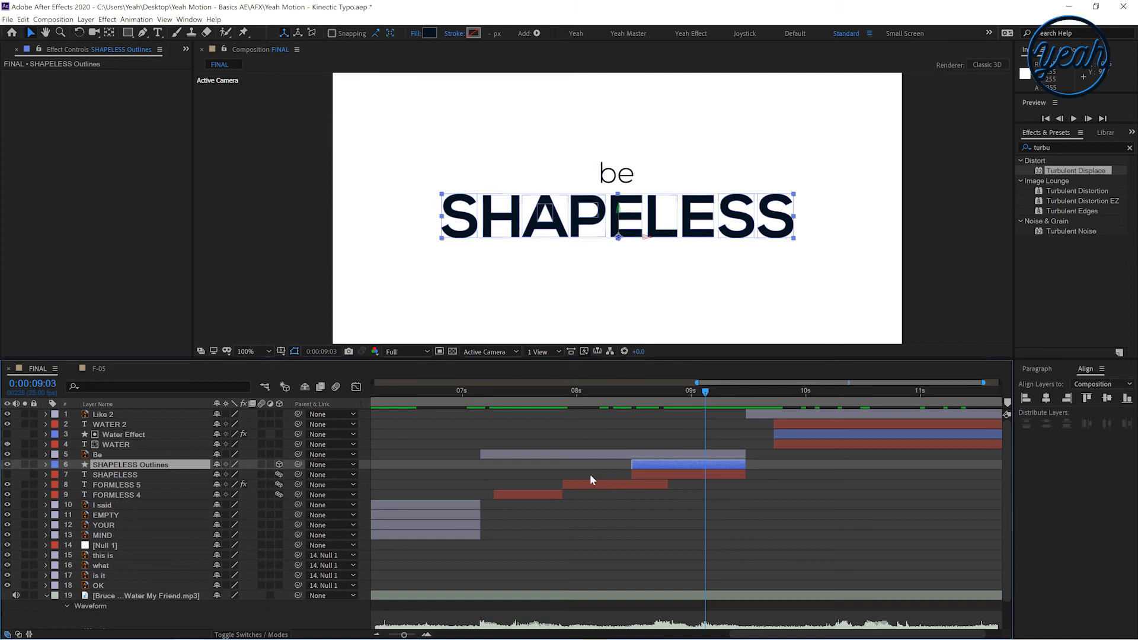
key(u)
drag(643, 564, 618, 473)
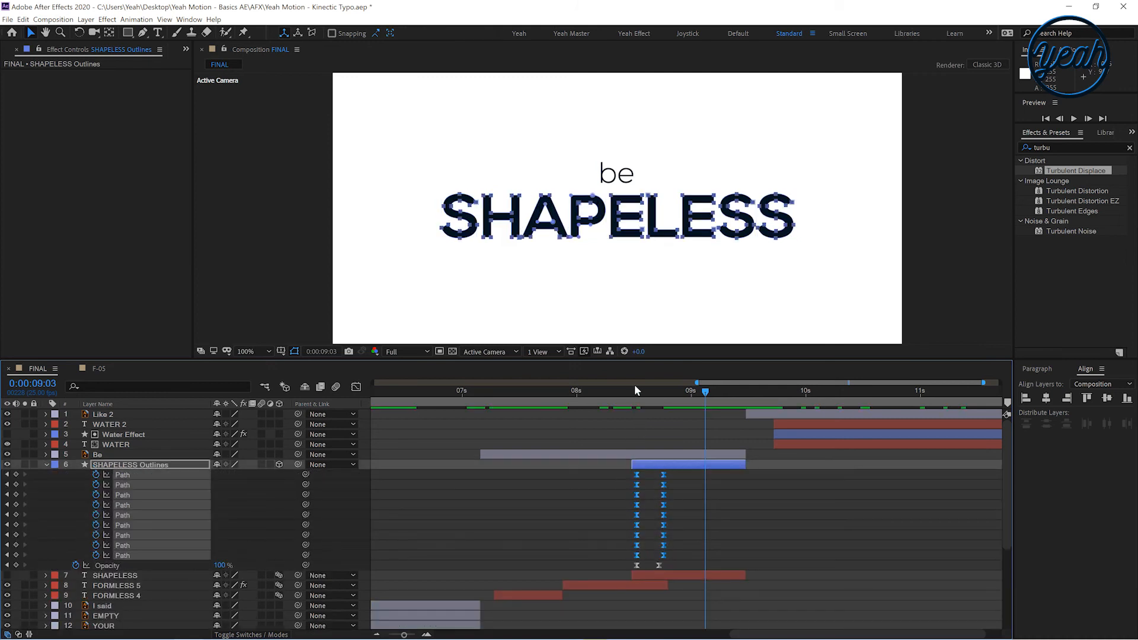
click(631, 396)
key(space)
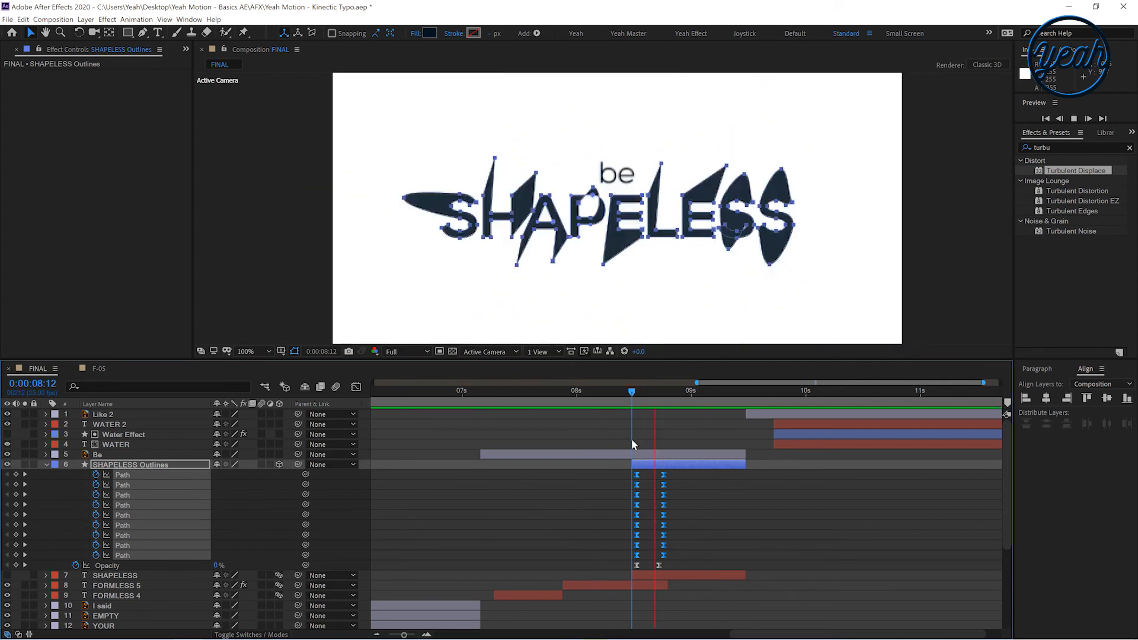
key(space)
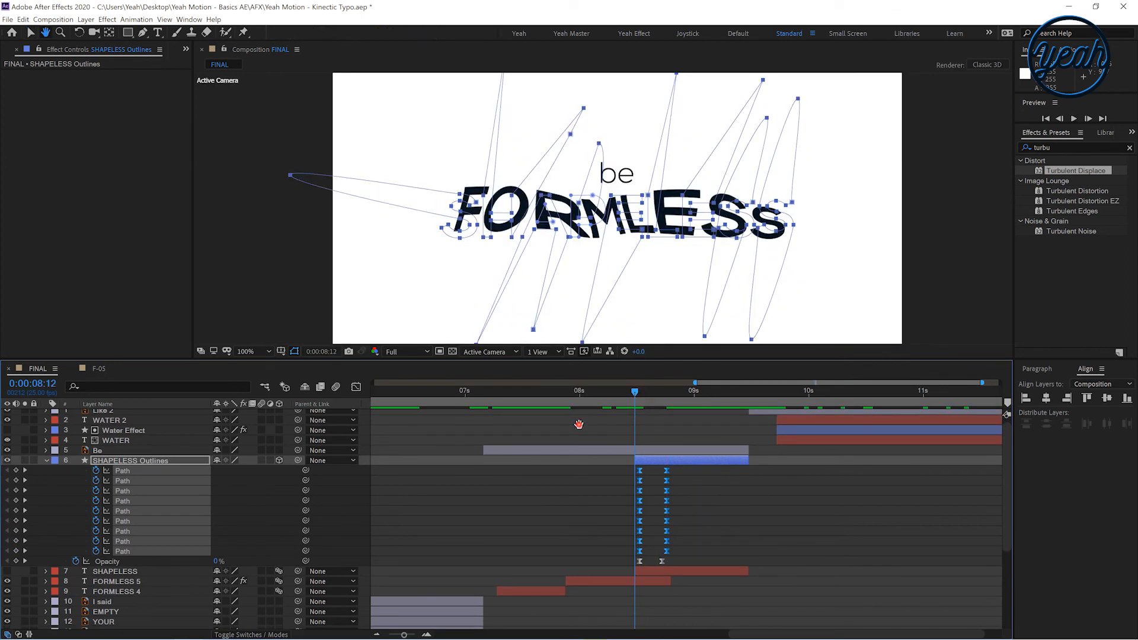
Preview the SHAPELESS Outlines layer's reversed opacity fade around 8:12
click(595, 542)
key(space)
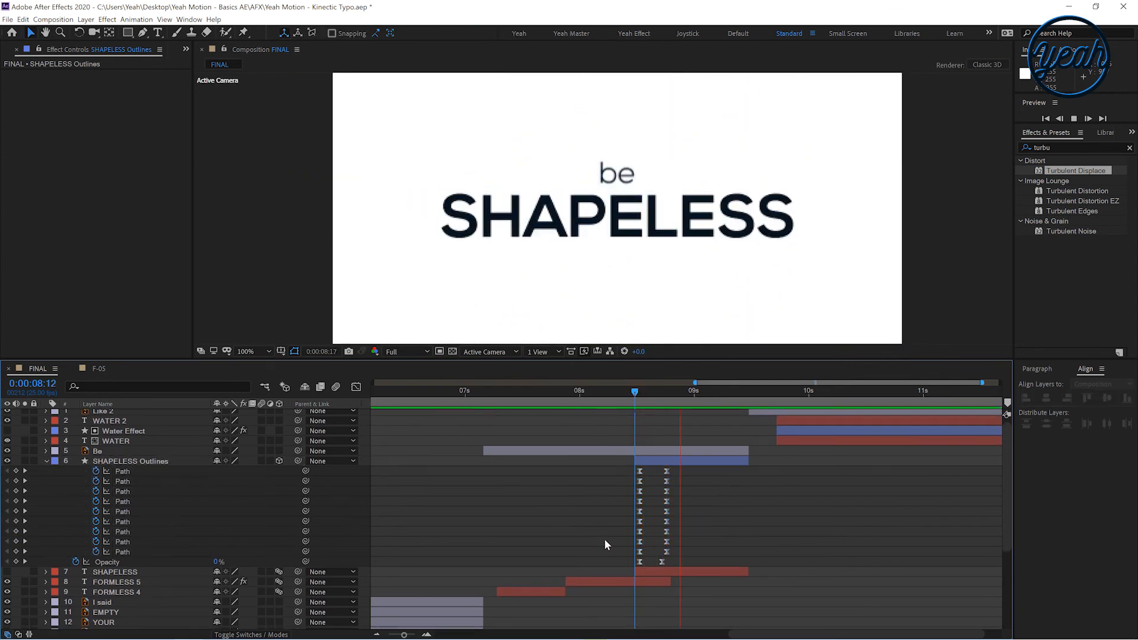
key(space)
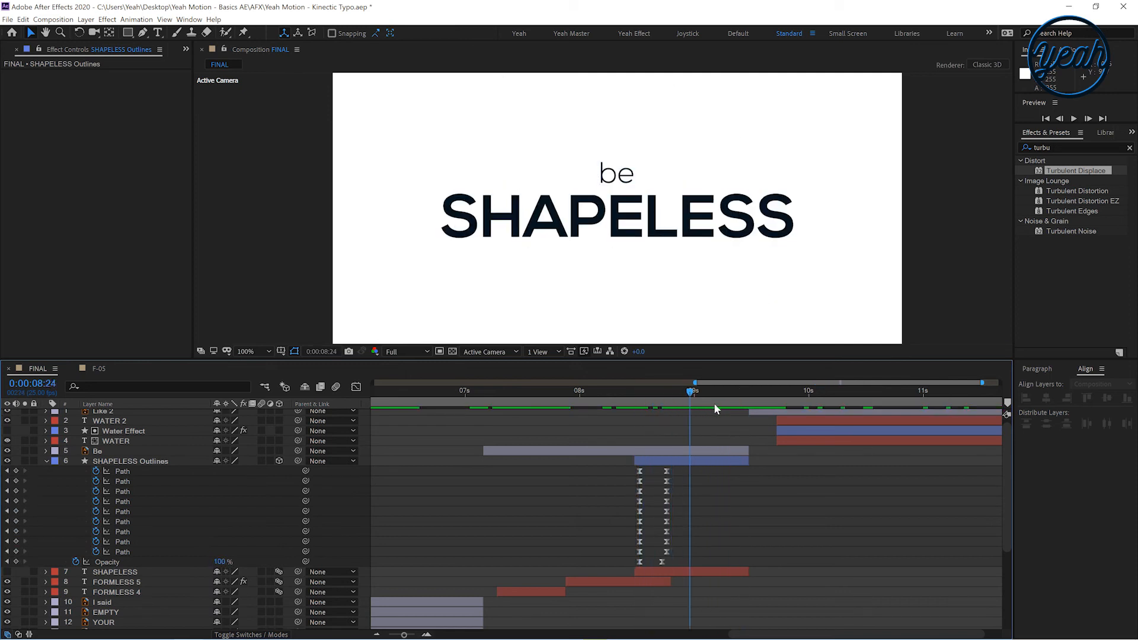
click(45, 461)
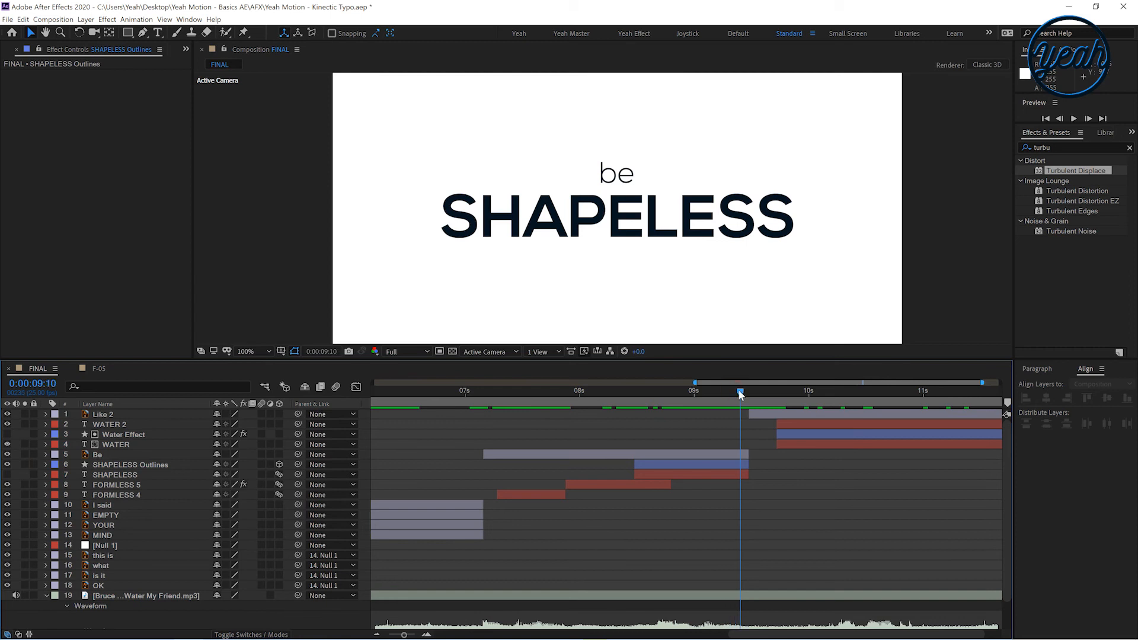
Extend the out-points of the Be, SHAPELESS Outlines and SHAPELESS layers to 10:00
drag(758, 393, 809, 412)
click(740, 465)
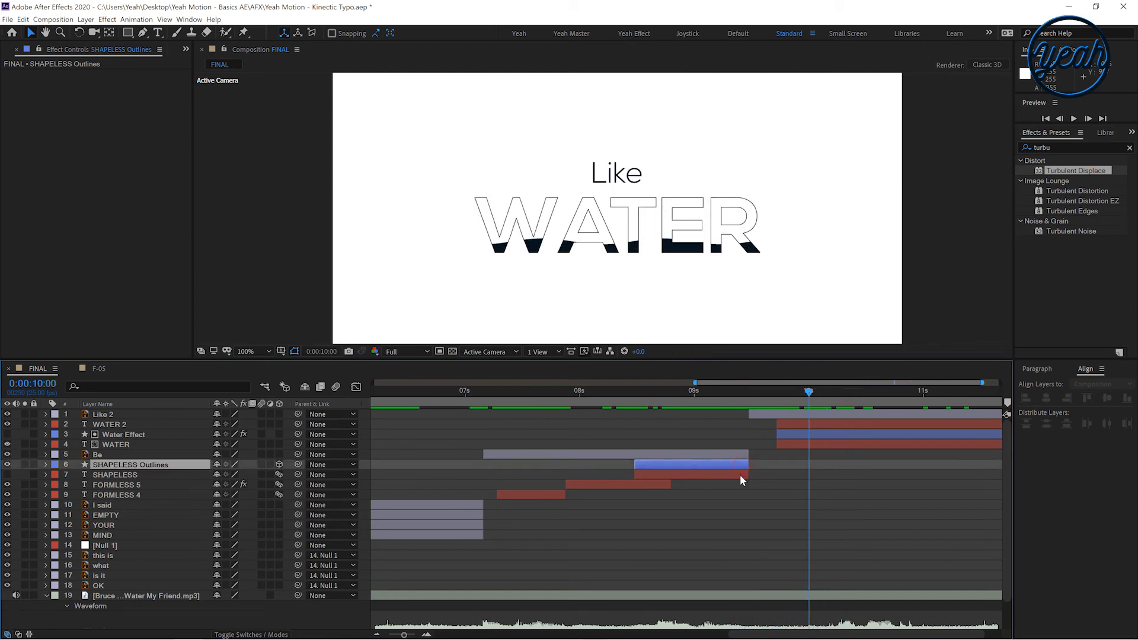
shift+click(740, 474)
drag(748, 472, 808, 456)
click(778, 396)
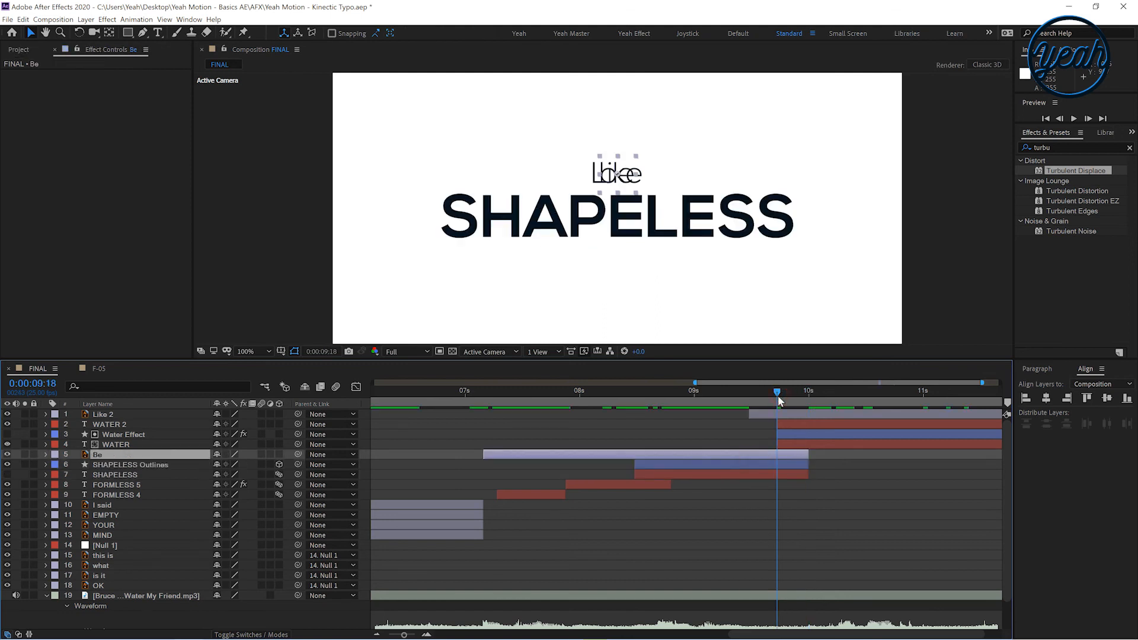
click(756, 493)
click(772, 474)
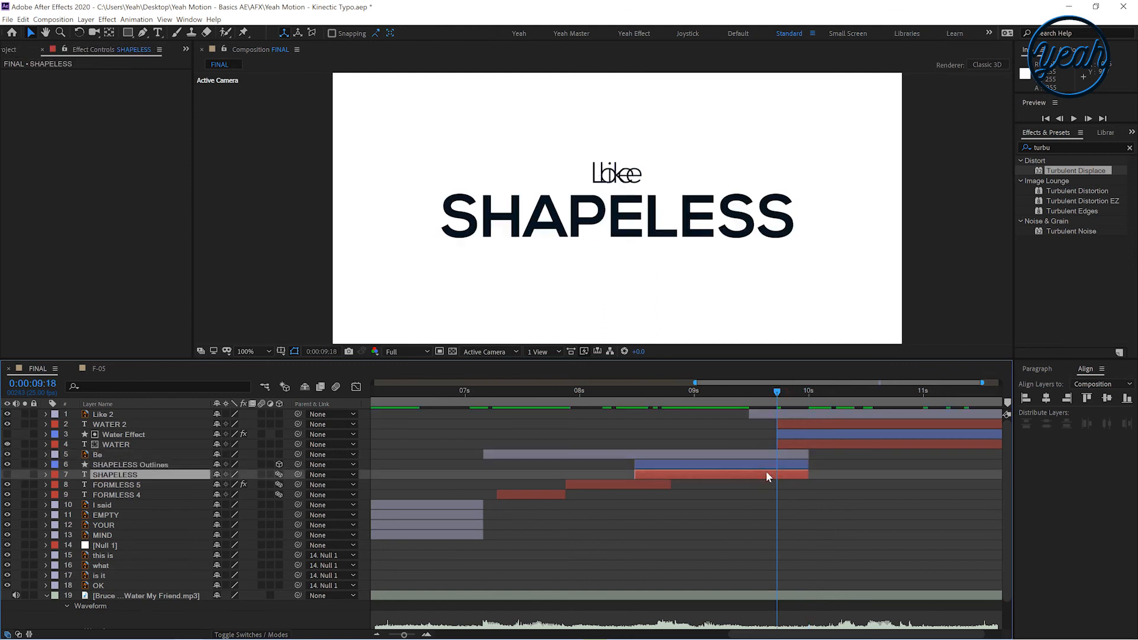
Paste the Be layer's Scale keyframes at 9:18, animating Scale from 100% down to 0% at 9:22
click(734, 455)
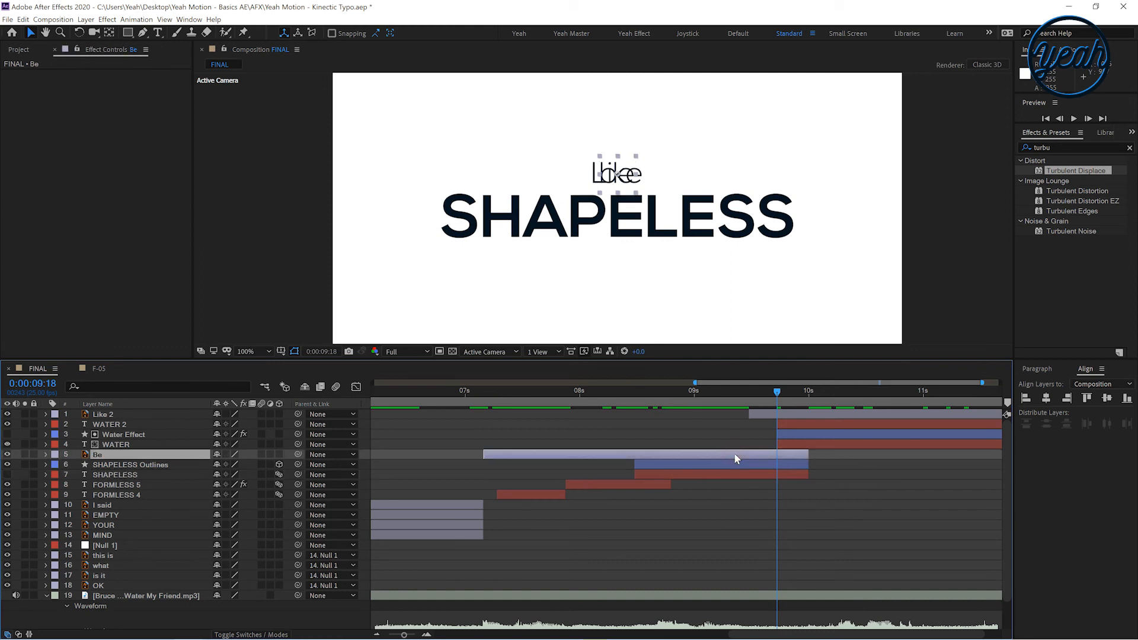
click(45, 455)
click(57, 465)
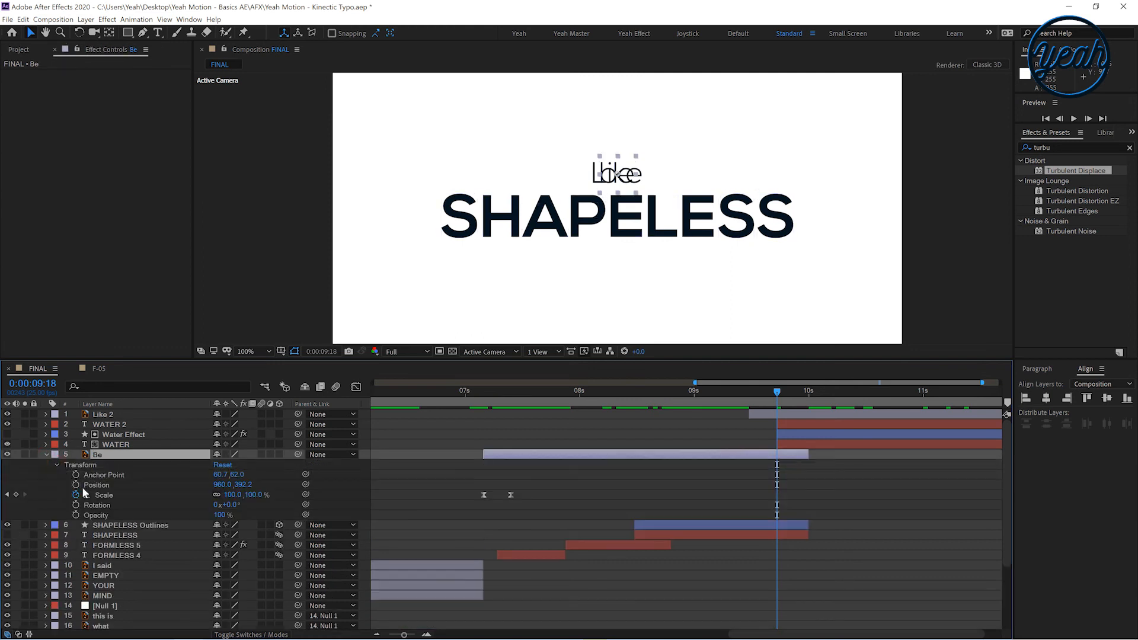
drag(569, 493, 490, 464)
key(ctrl+v)
click(793, 394)
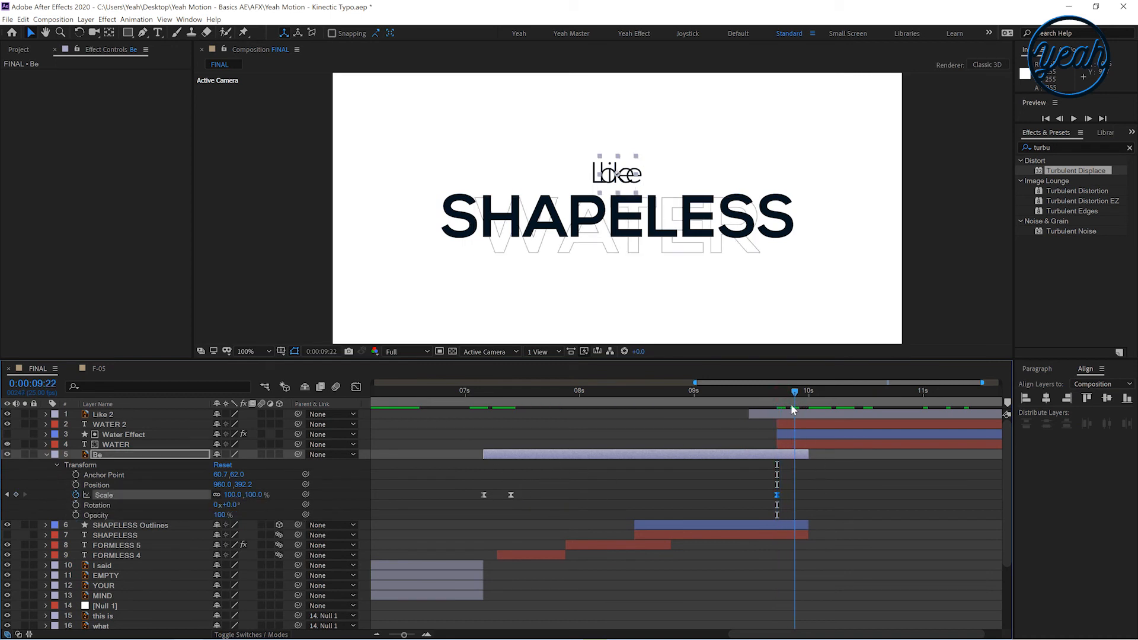
click(768, 489)
key(j)
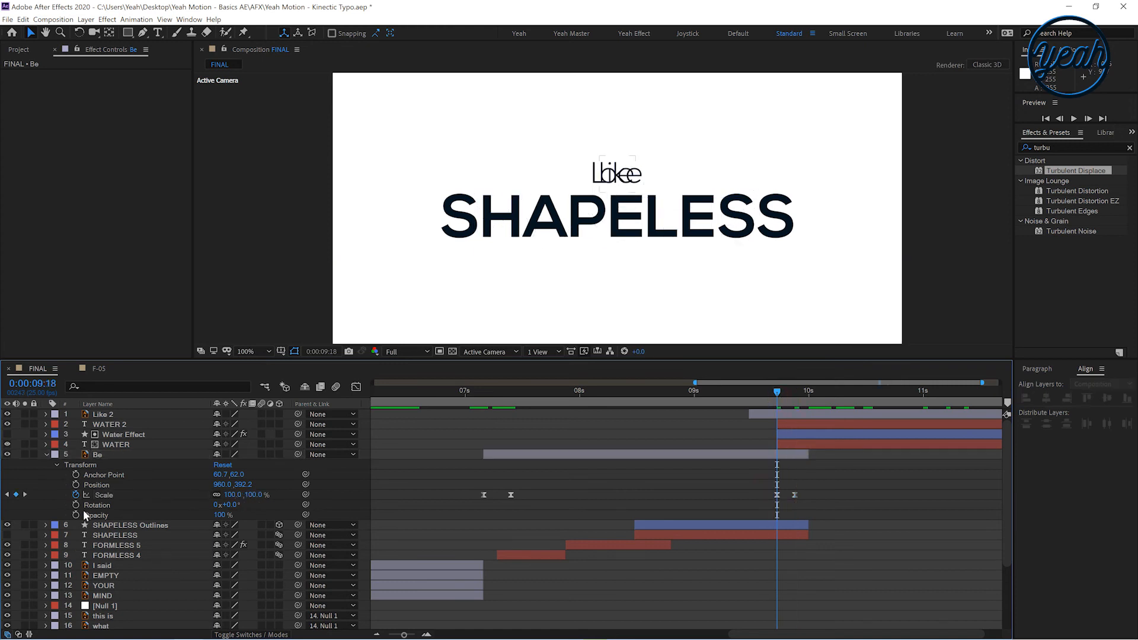
Add a fading Opacity animation to the Be layer and shift its Scale and Opacity keyframes to start at 9:11
click(76, 515)
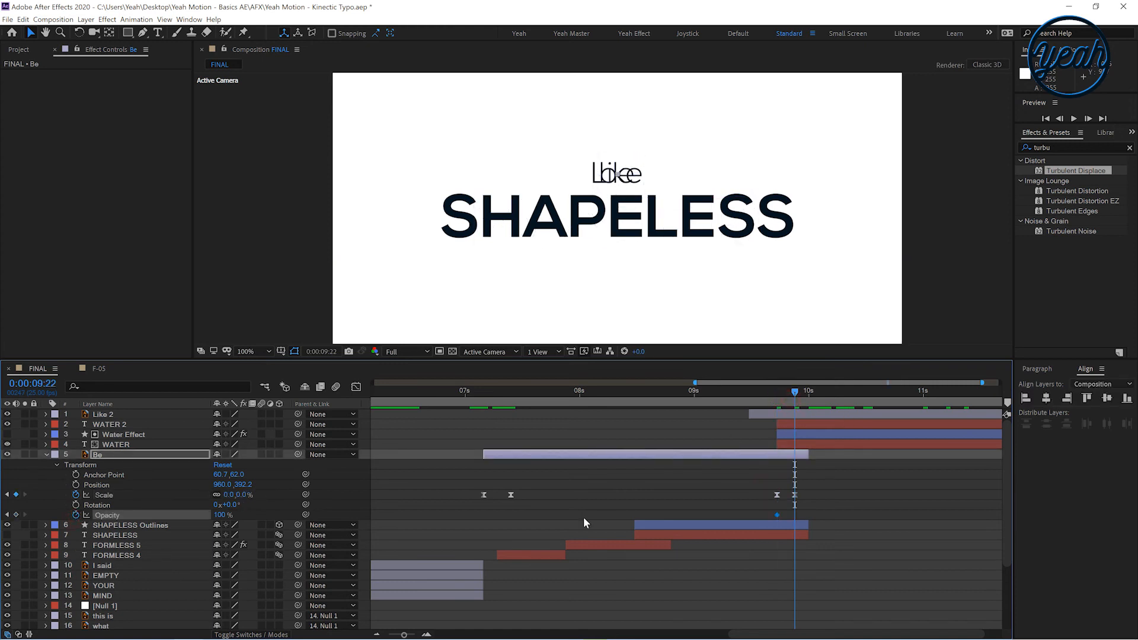
click(765, 484)
mouse_move(767, 395)
mouse_down()
mouse_move(735, 393)
mouse_move(745, 396)
mouse_up()
click(766, 484)
drag(766, 484, 798, 523)
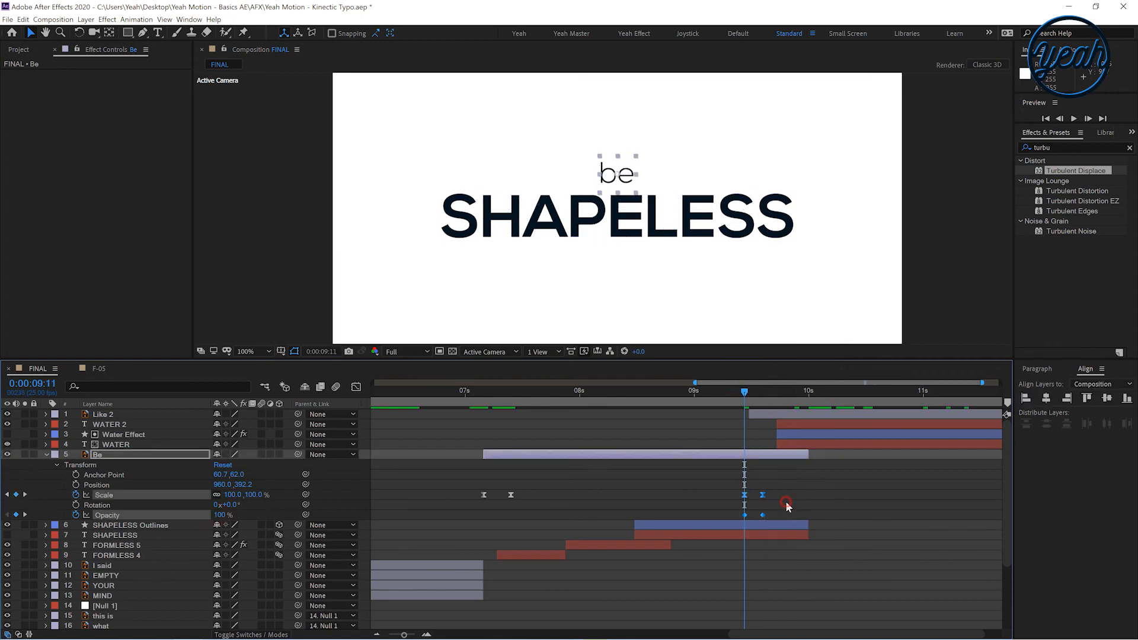
click(787, 502)
key(space)
click(749, 393)
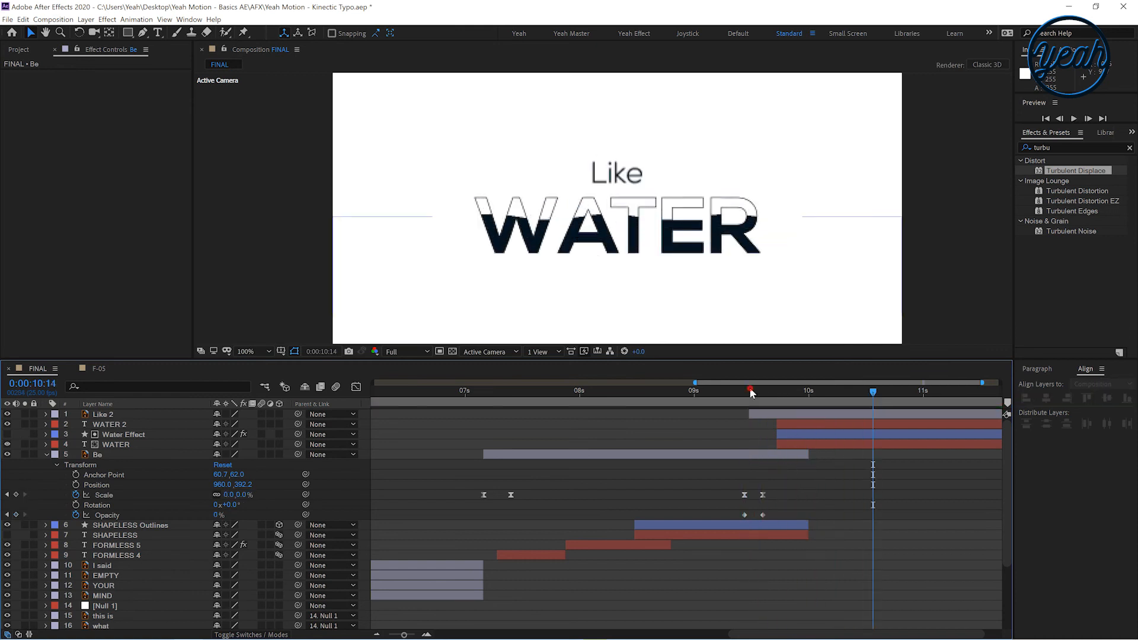
Keyframe the SHAPELESS text layer's Opacity from 100% at 9:12 to 1% at 9:18
click(729, 536)
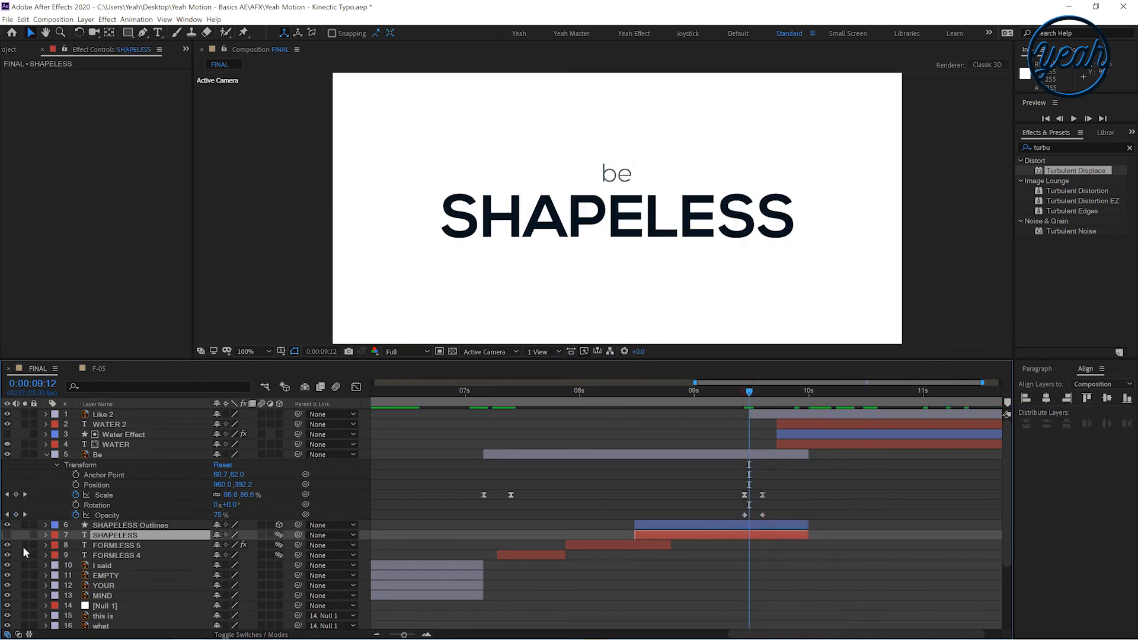
click(45, 535)
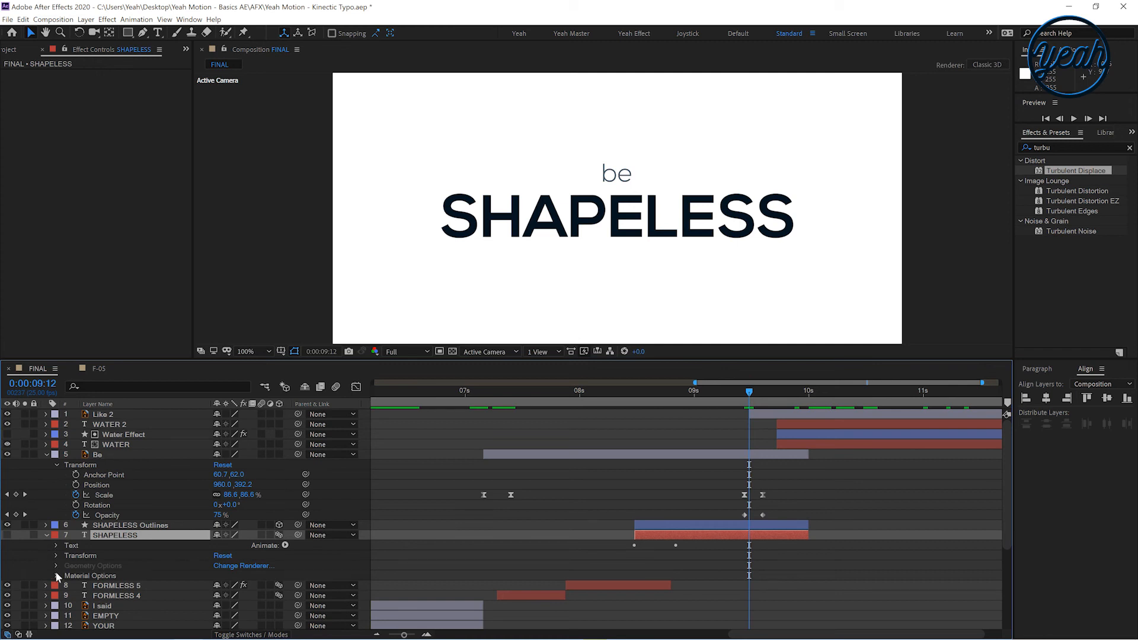
click(56, 574)
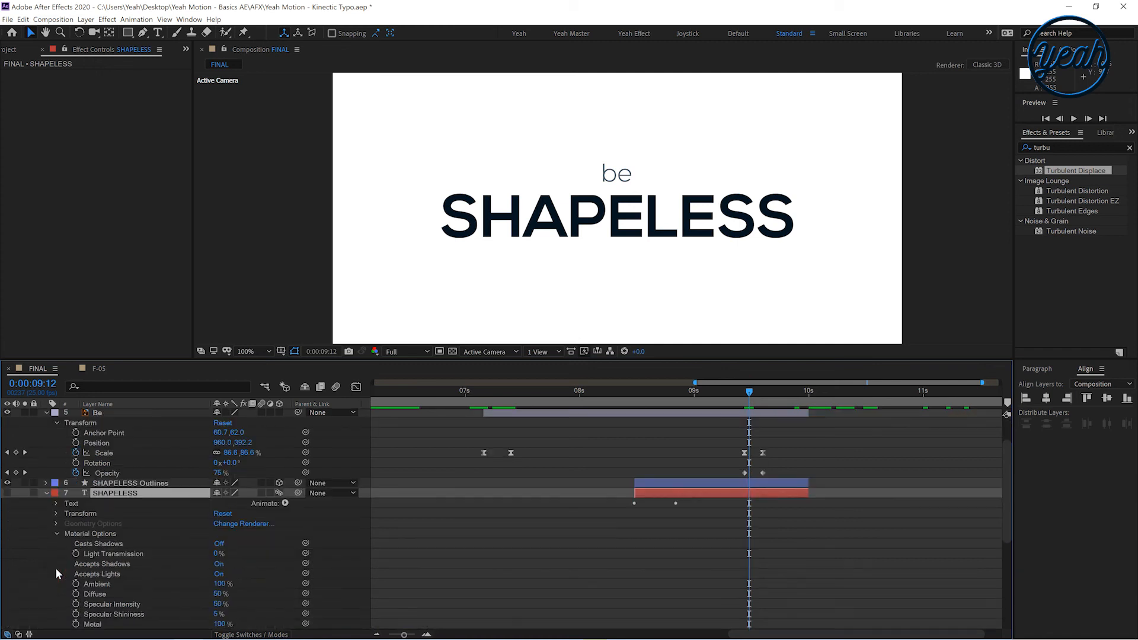
click(56, 513)
click(76, 593)
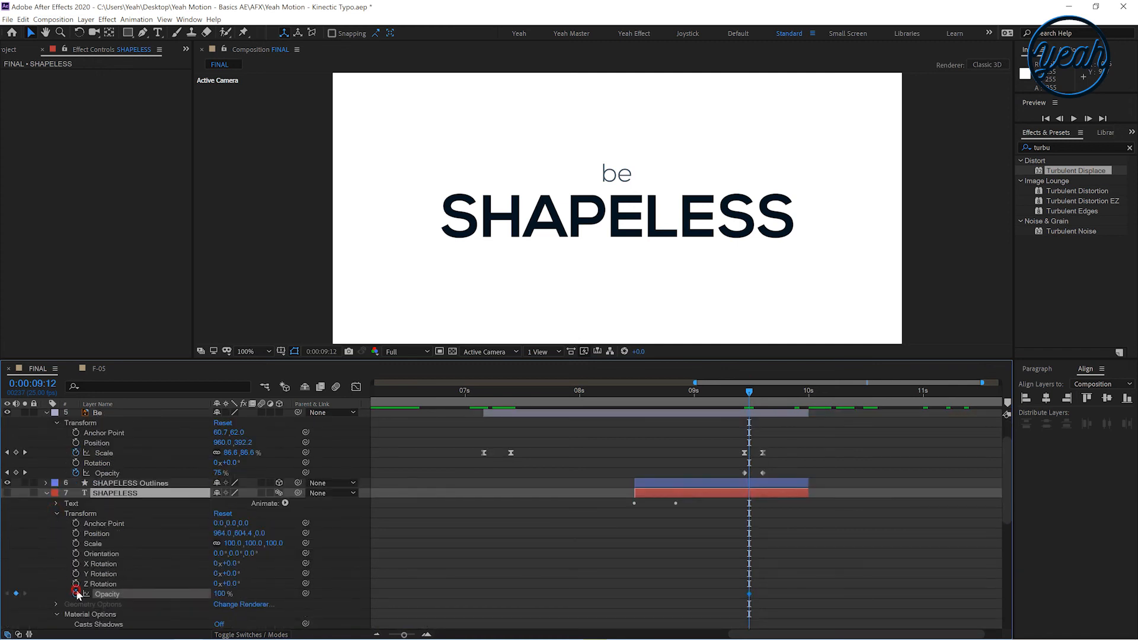
click(777, 395)
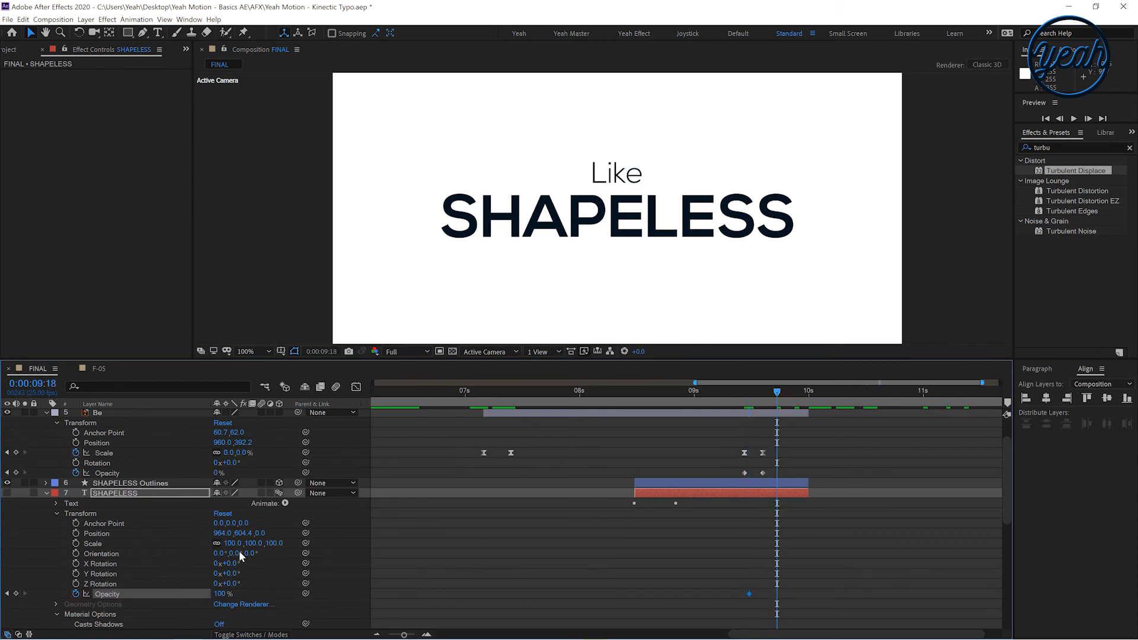
click(729, 495)
key(u)
click(731, 412)
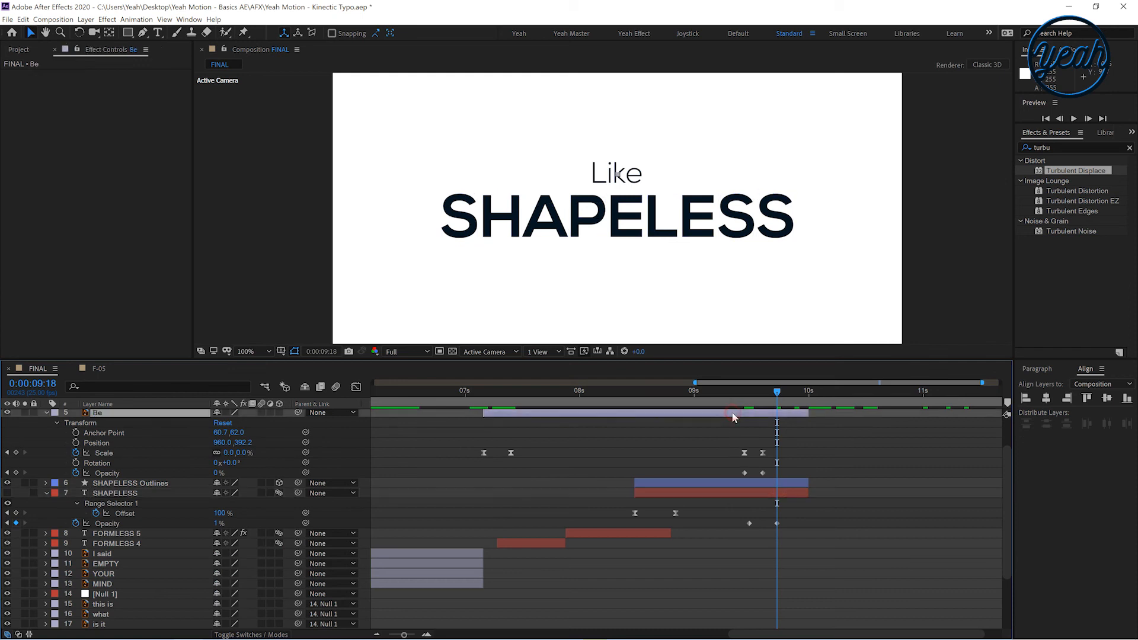
key(u)
Preview the FINAL composition from the beginning with the whole timeline in view
key(u)
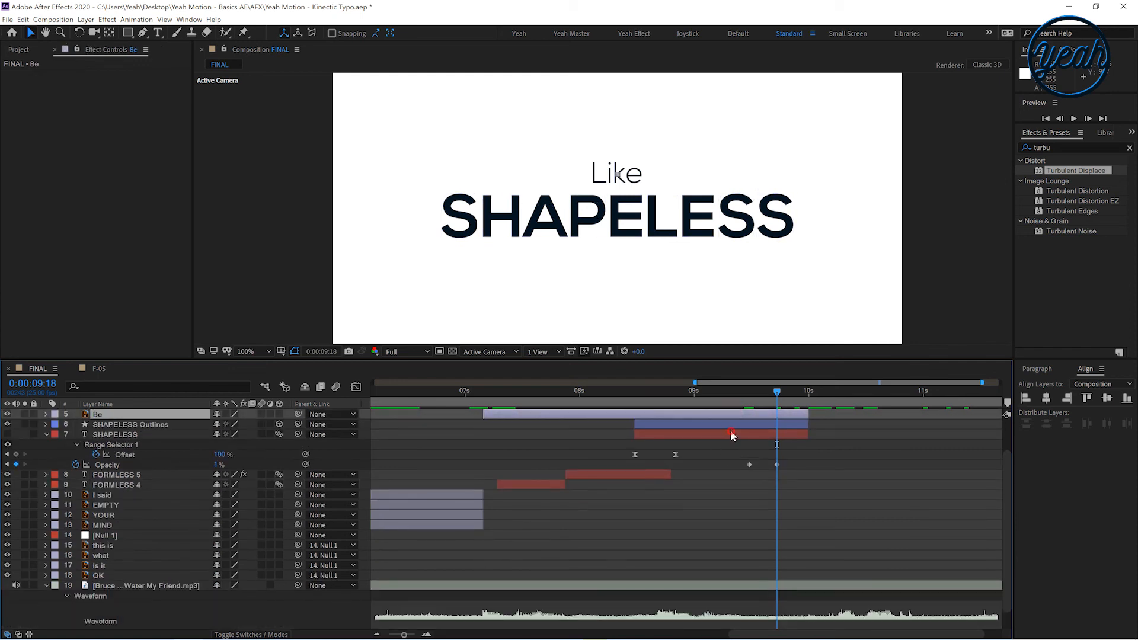
click(730, 431)
key(u)
click(757, 506)
scroll(776, 500, up, 3)
key(space)
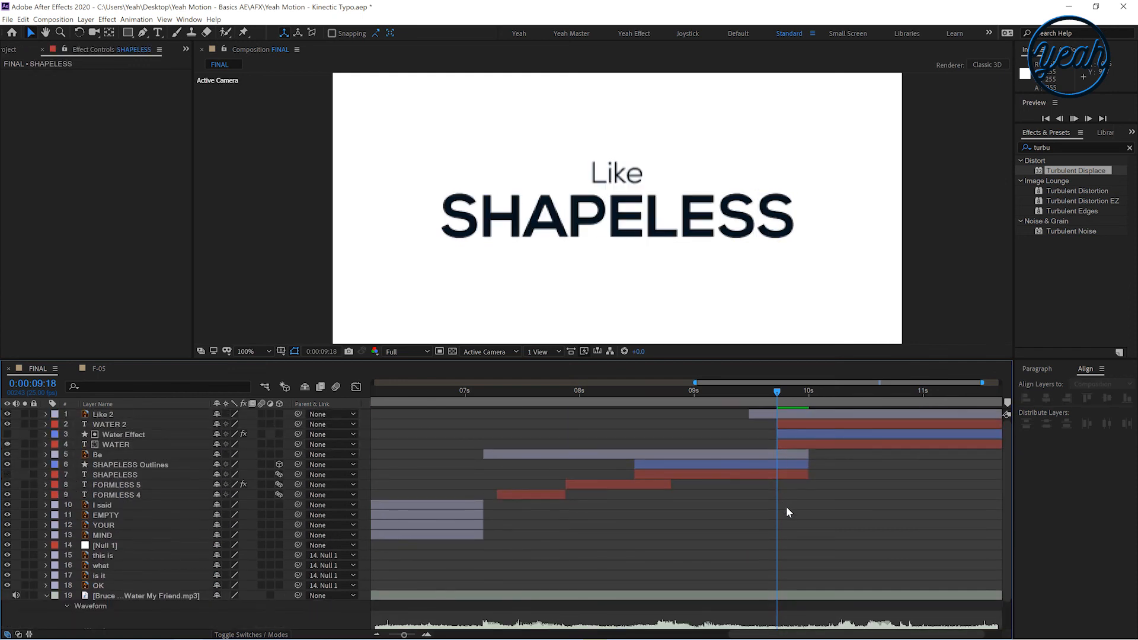
scroll(787, 507, down, 3)
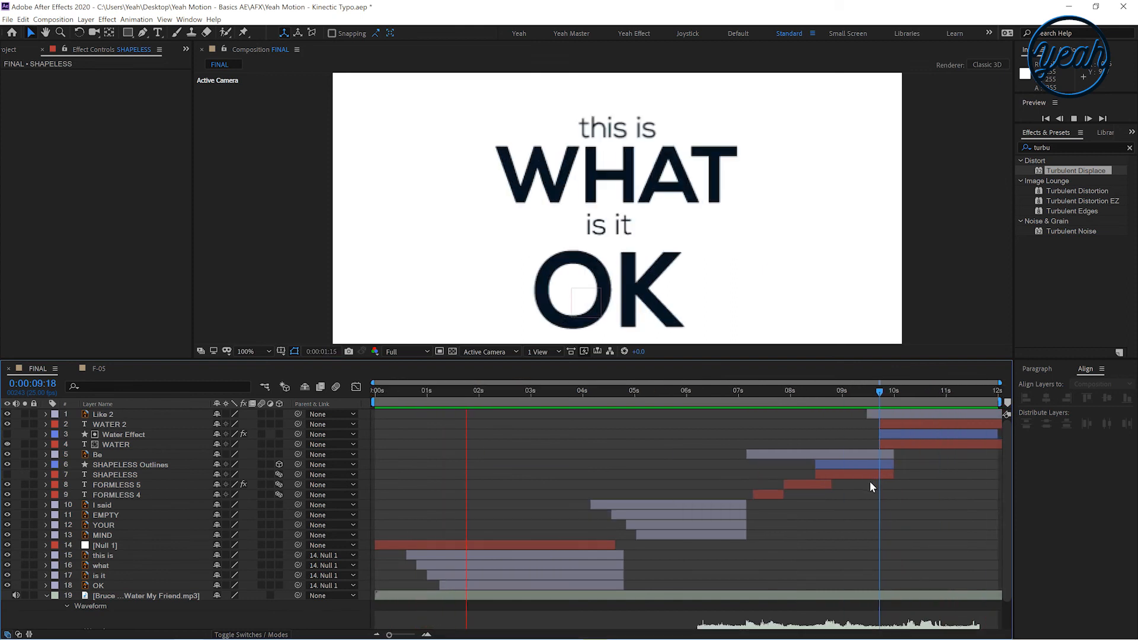
click(469, 403)
drag(465, 402, 251, 408)
key(space)
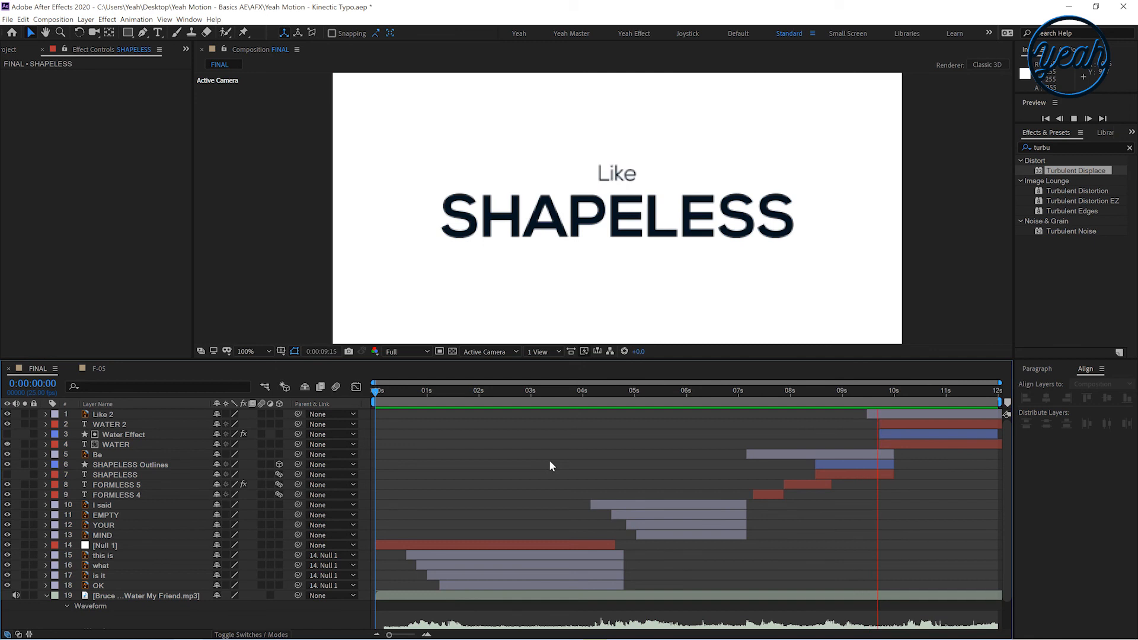
Delay the Like 2 layer to about 10:03 and the WATER, Water Effect and WATER 2 layers to about 10:13
click(880, 396)
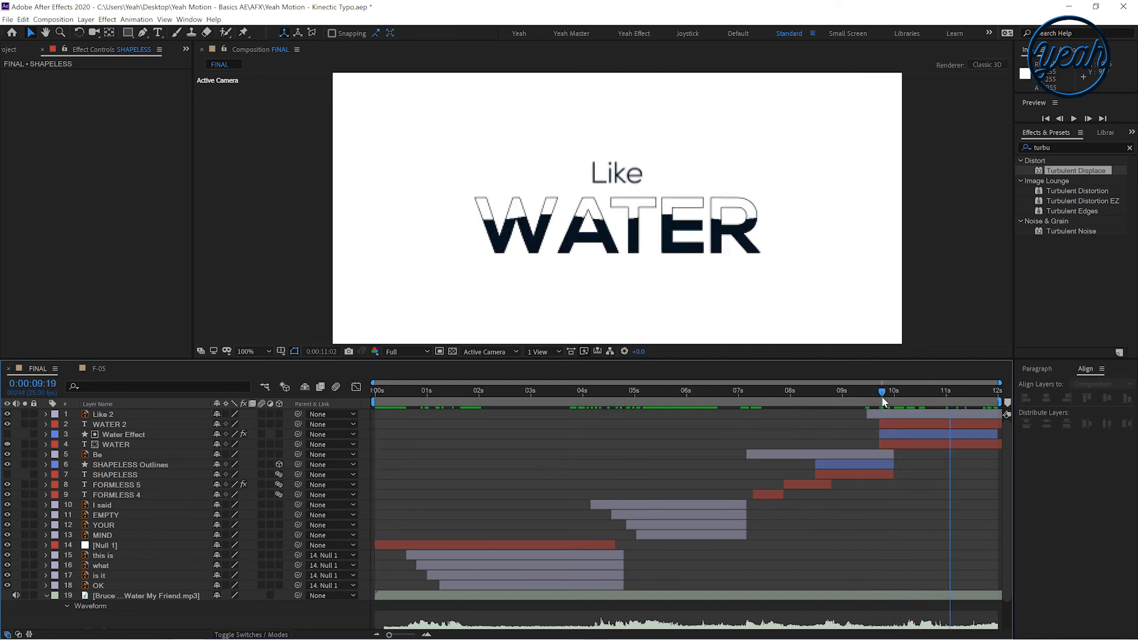
drag(888, 414, 917, 440)
click(904, 425)
shift+click(896, 445)
key(space)
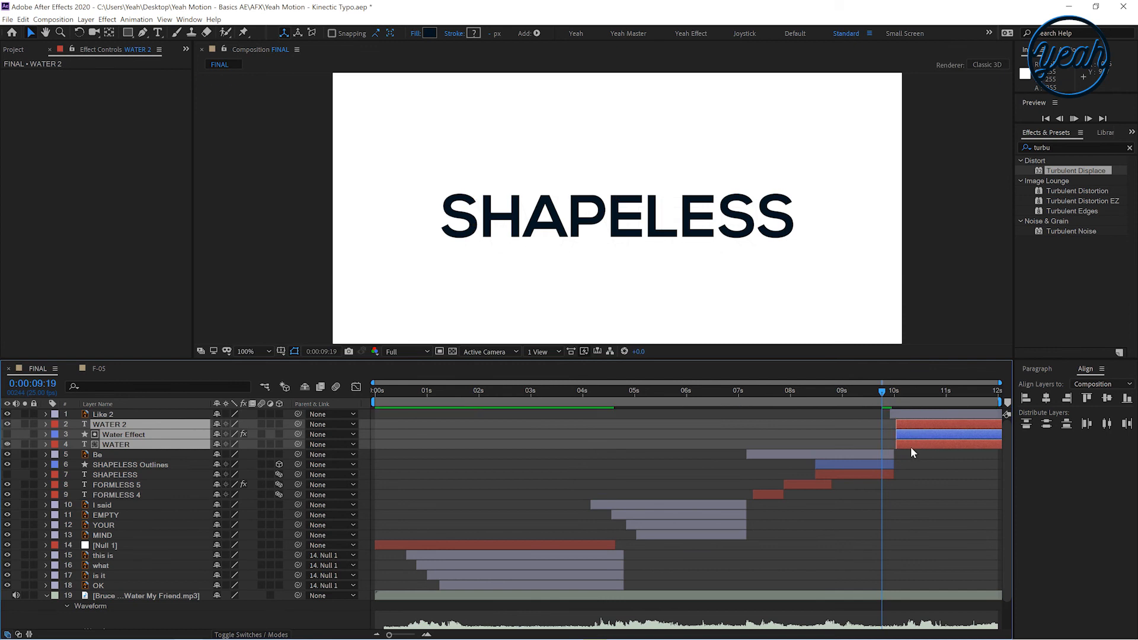
key(space)
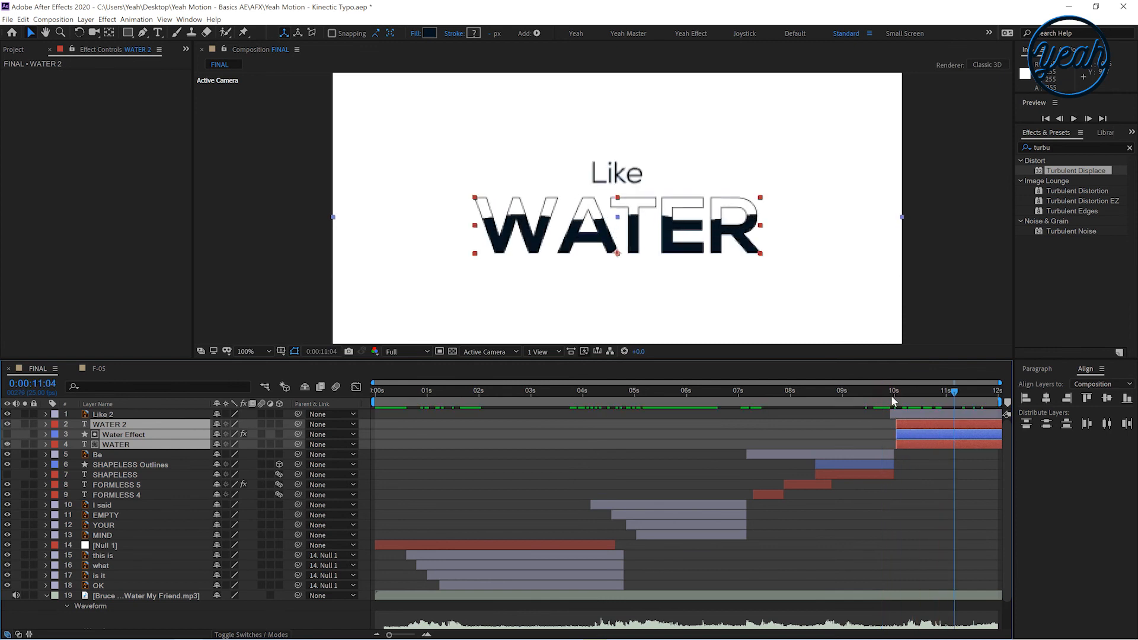
click(892, 394)
key(equal)
key(equal)
mouse_move(837, 494)
mouse_down()
mouse_move(617, 463)
mouse_move(576, 516)
mouse_up()
click(589, 414)
drag(589, 414, 681, 400)
click(656, 424)
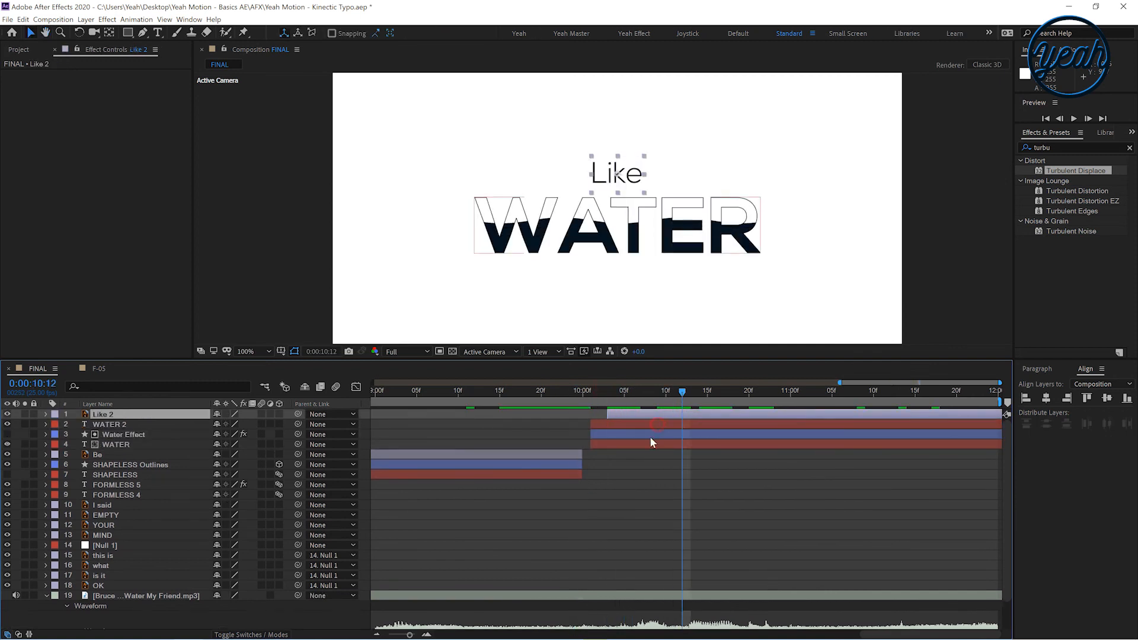
shift+click(630, 444)
drag(628, 442, 729, 435)
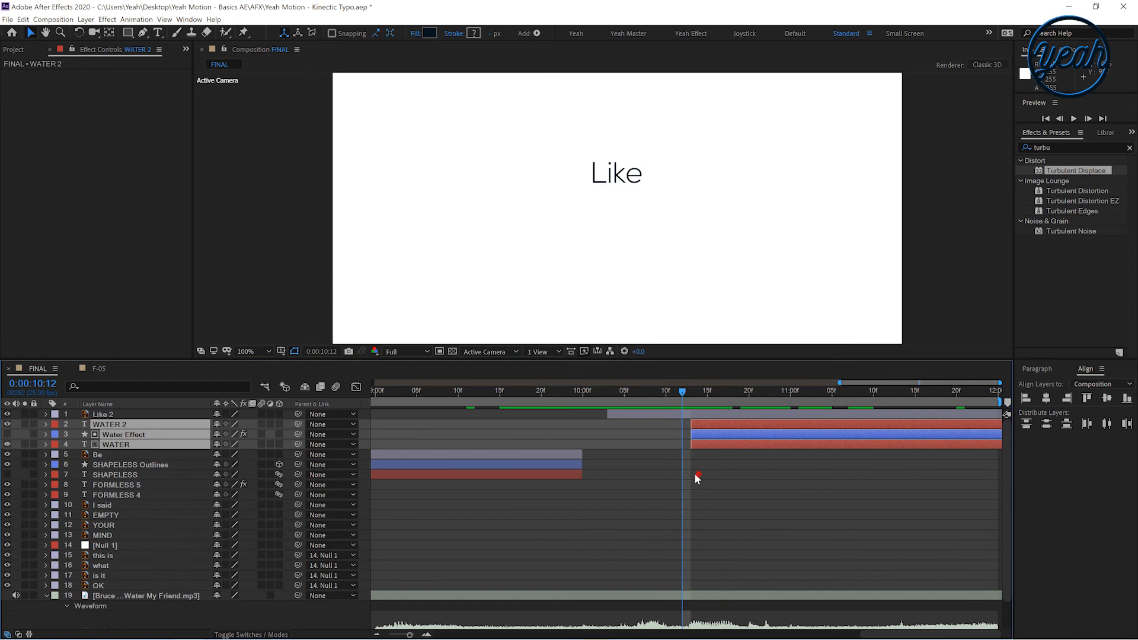
Extend the out-points of the SHAPELESS, Be and SHAPELESS Outlines layers to about 10:19
click(540, 455)
drag(563, 475, 683, 476)
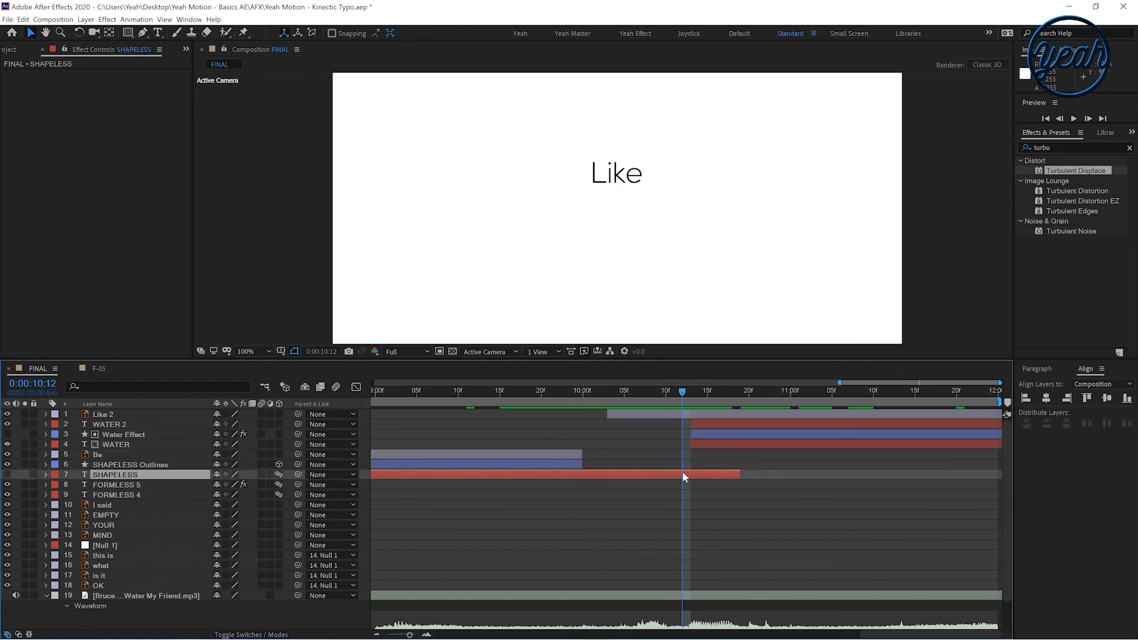
click(579, 464)
shift+click(578, 455)
drag(581, 454, 737, 462)
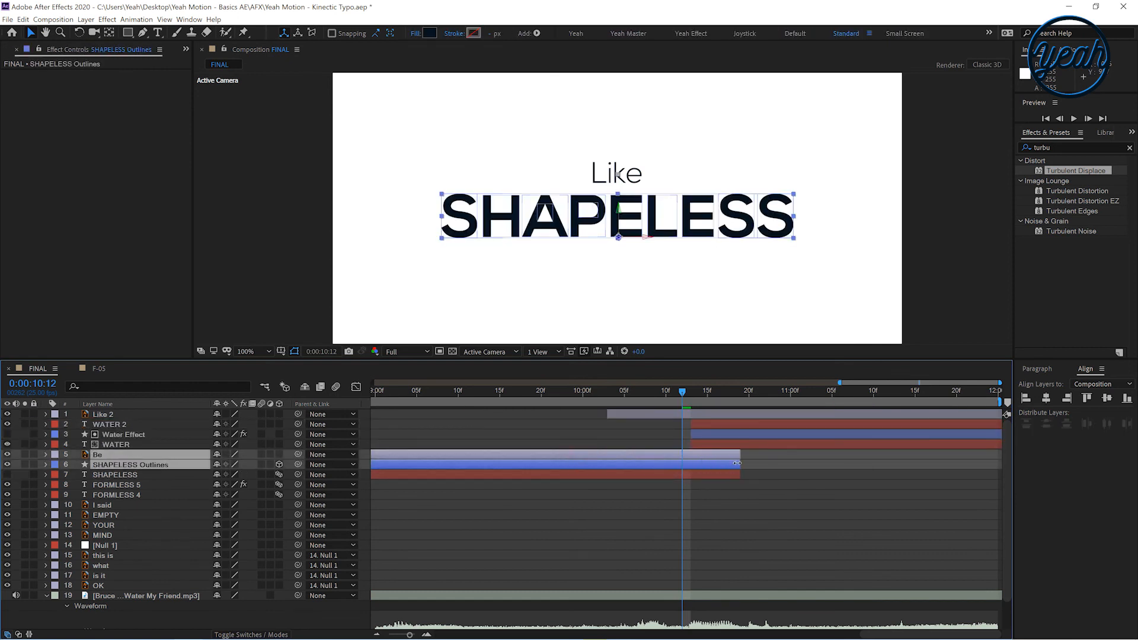
Move the Be layer's Scale and Opacity keyframes later to match the new layer timing
key(u)
click(490, 473)
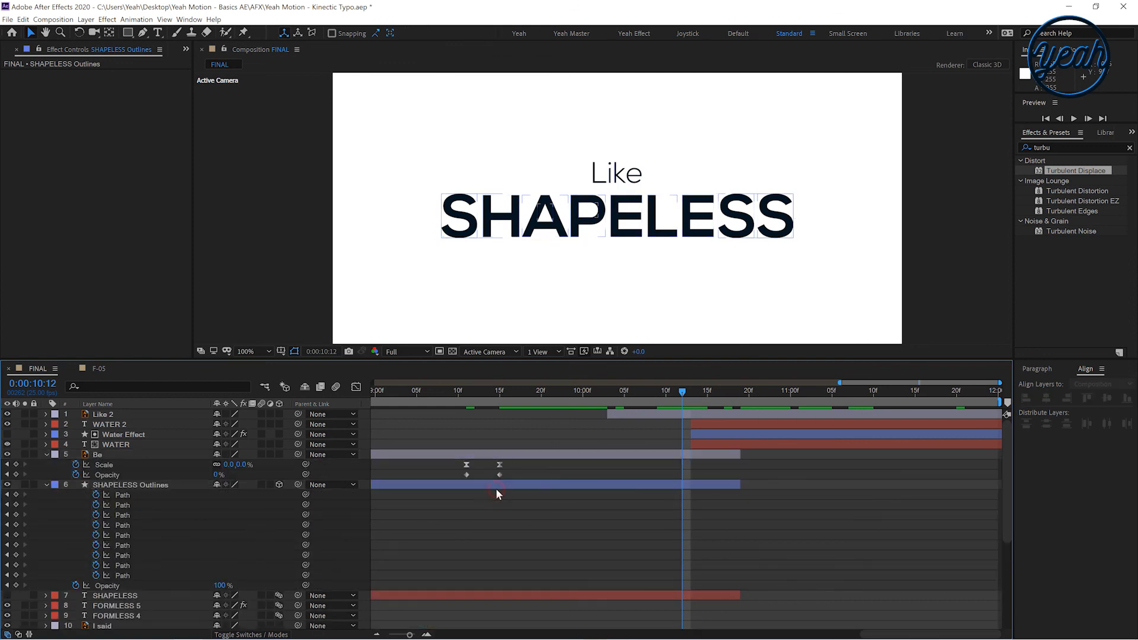
key(u)
key(u)
click(490, 474)
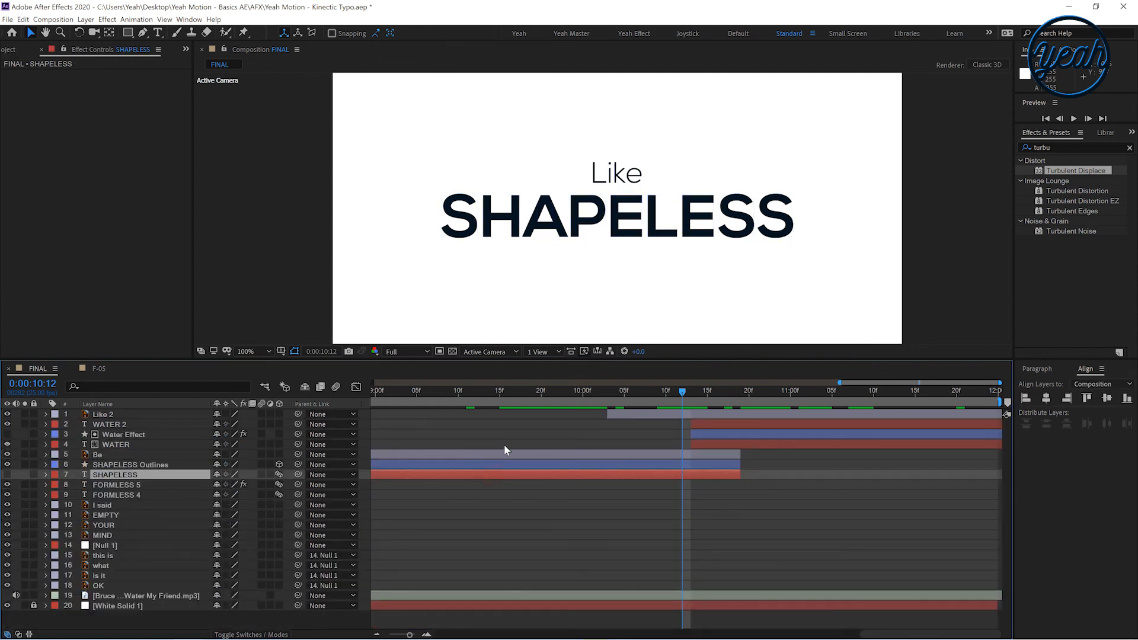
shift+click(504, 454)
key(u)
drag(442, 460, 571, 471)
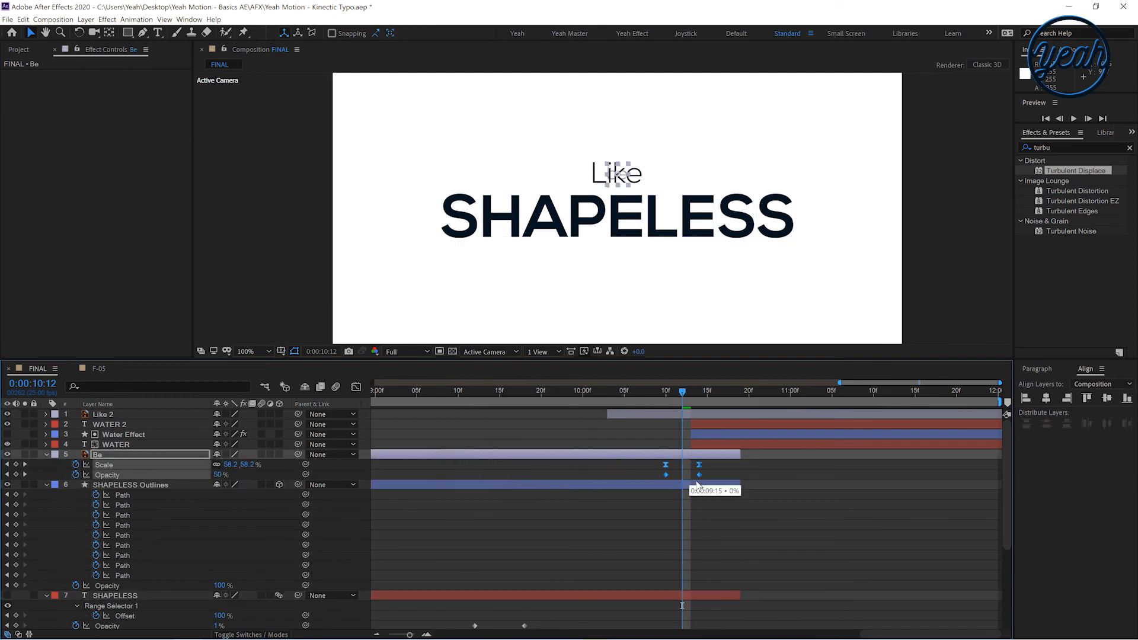
drag(656, 396, 604, 406)
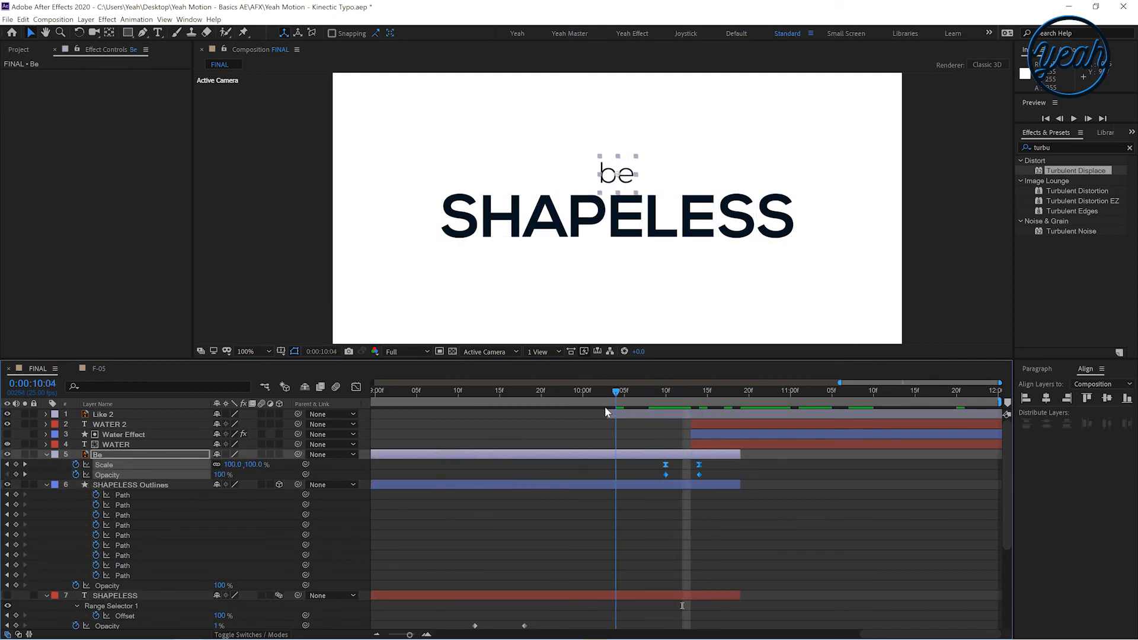
drag(665, 465, 571, 467)
Move the SHAPELESS layer's Opacity keyframes later, to about 10:09 through 10:15
key(space)
click(557, 396)
drag(582, 396, 609, 402)
scroll(570, 505, down, 2)
drag(550, 572, 652, 544)
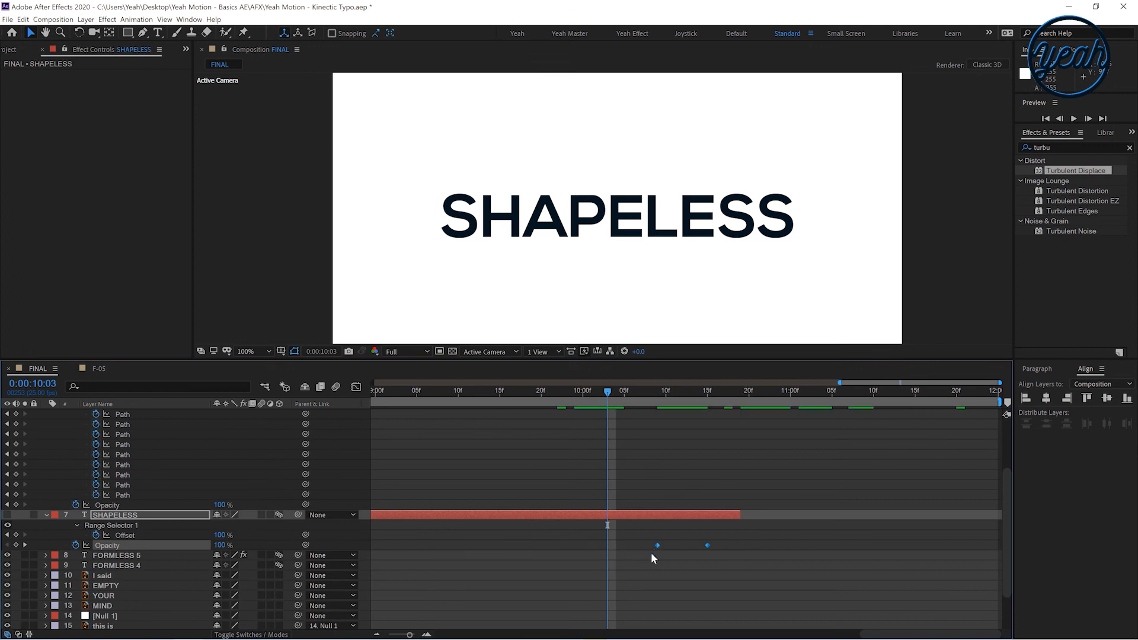
Duplicate the Water Effect layer and move the copy just above the SHAPELESS Outlines layer
scroll(661, 517, up, 3)
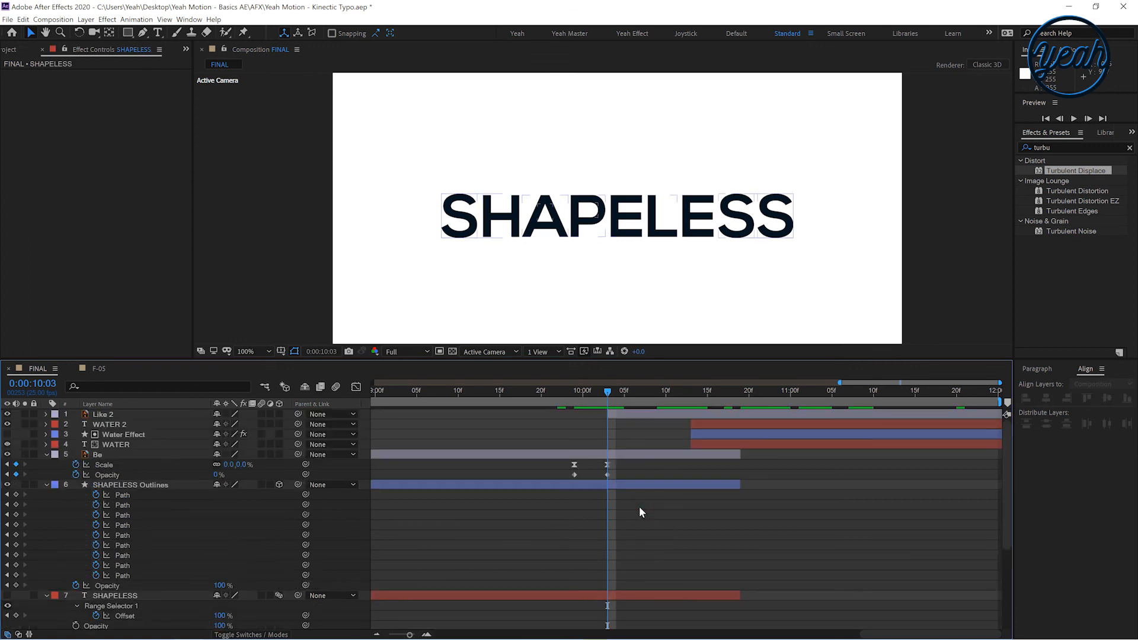
key(u)
key(u)
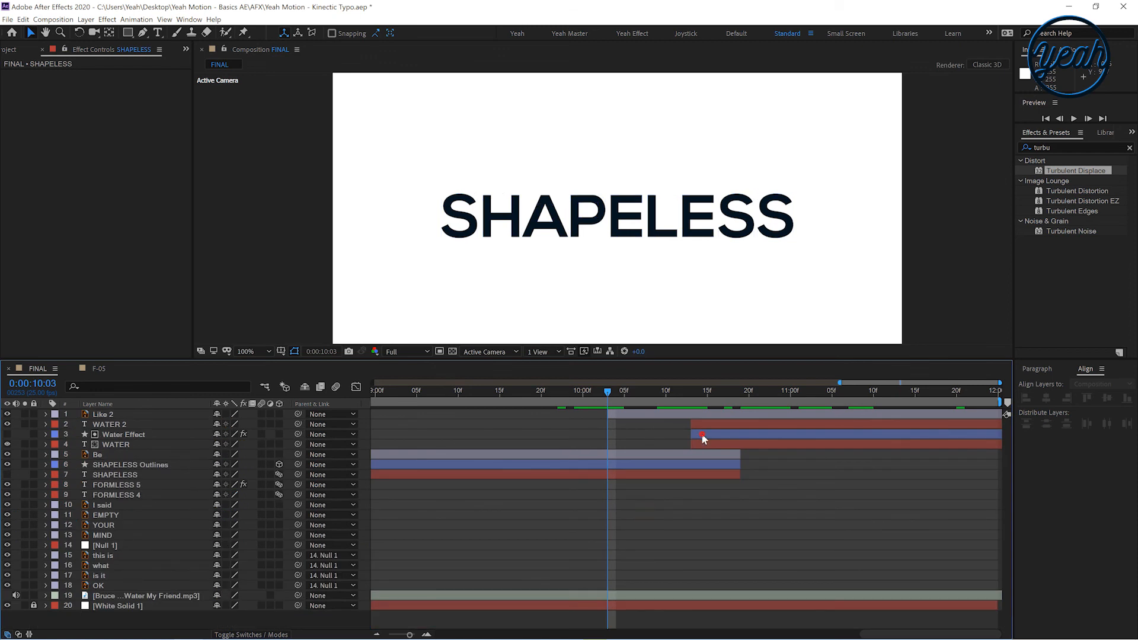
click(703, 438)
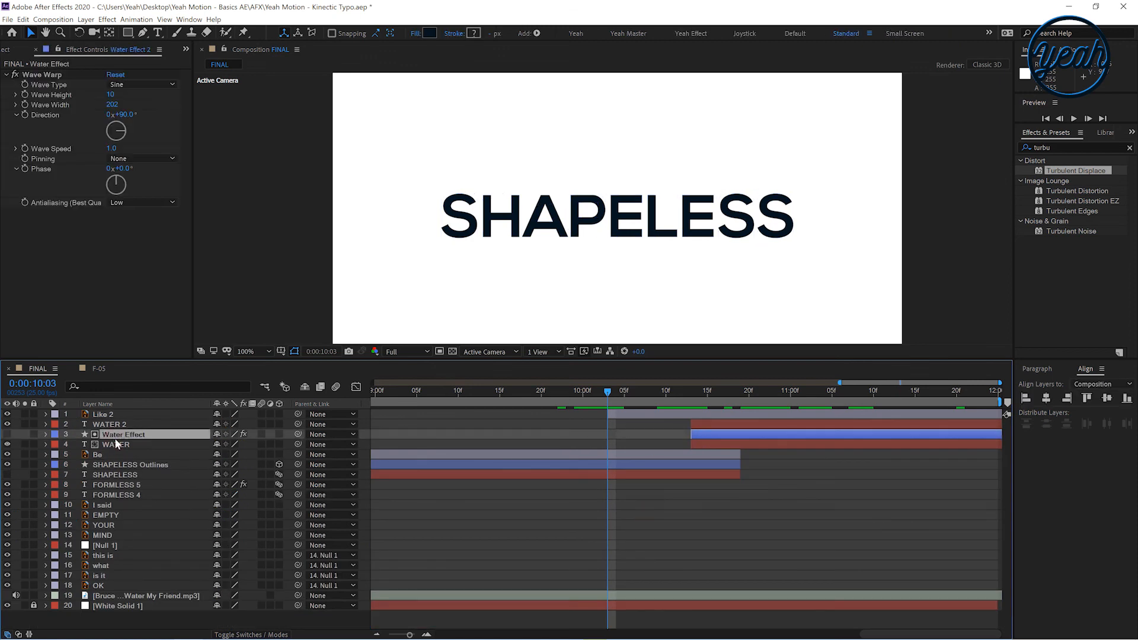
key(ctrl+d)
key(ctrl+z)
click(24, 20)
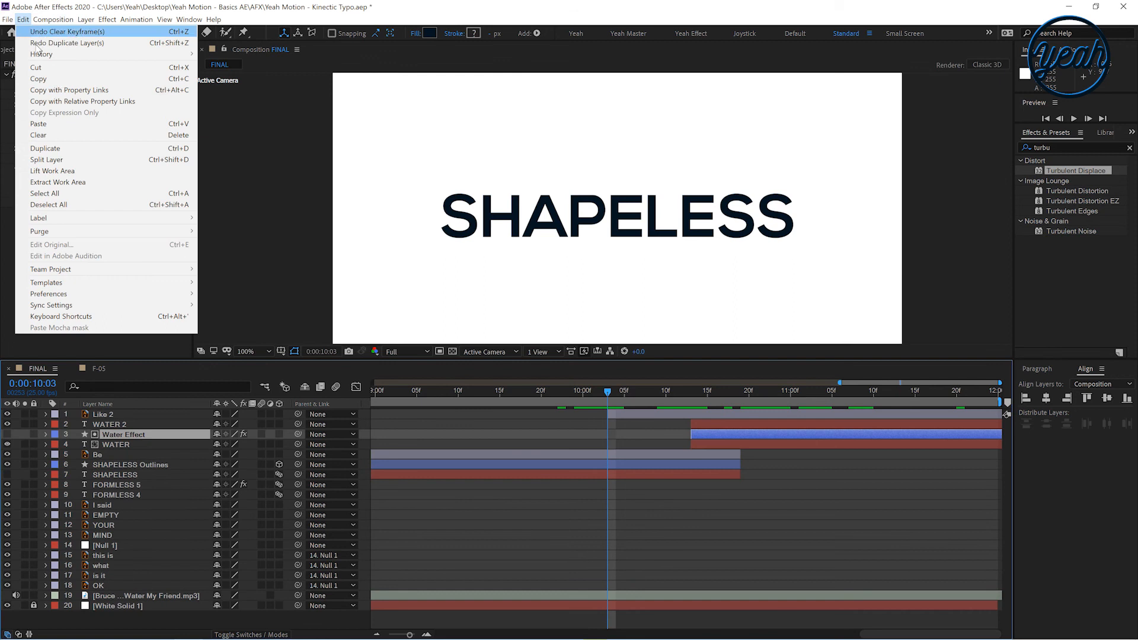
click(55, 149)
key(ctrl+d)
drag(135, 447, 134, 470)
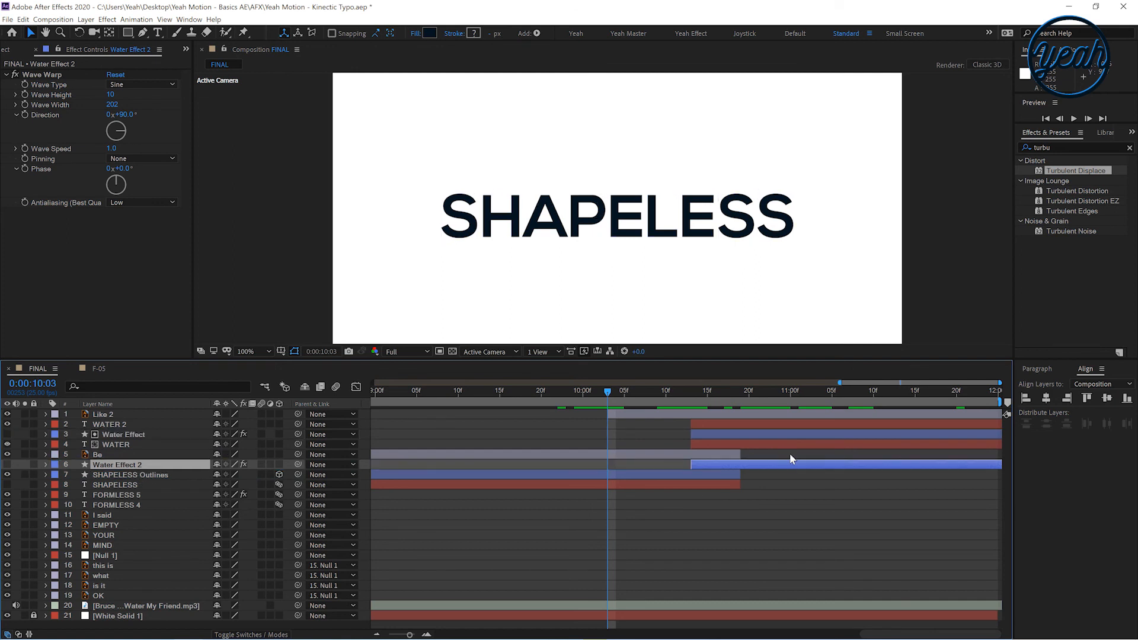
Move the Water Effect 2 layer to start with SHAPELESS and shift its Position keyframes to about 10:05 and 10:18
drag(784, 465, 623, 474)
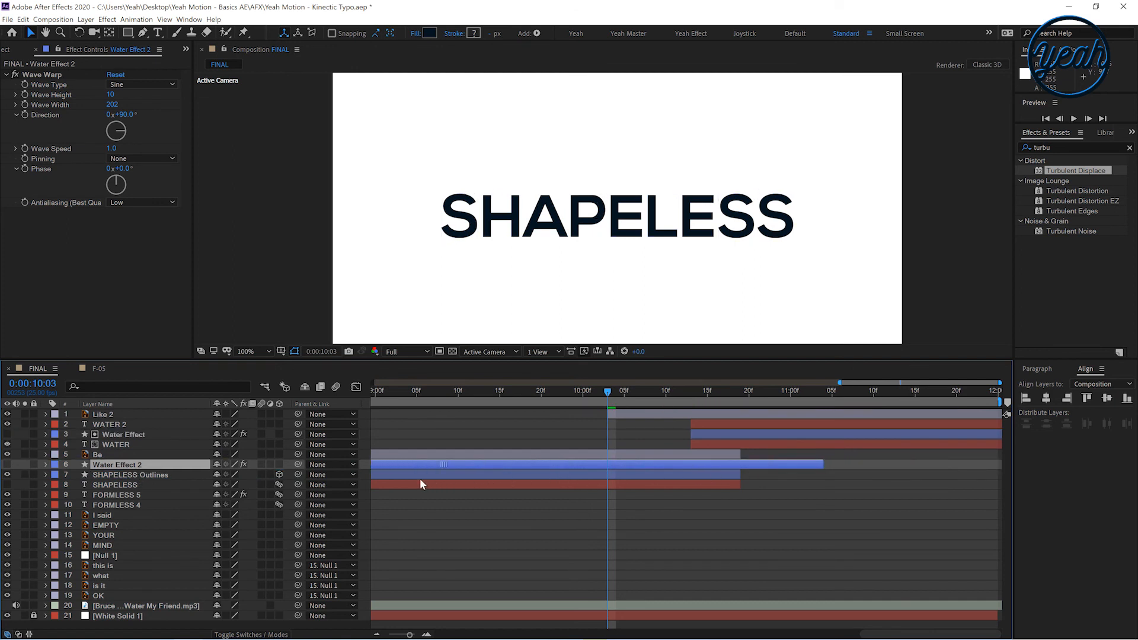
drag(375, 472, 531, 483)
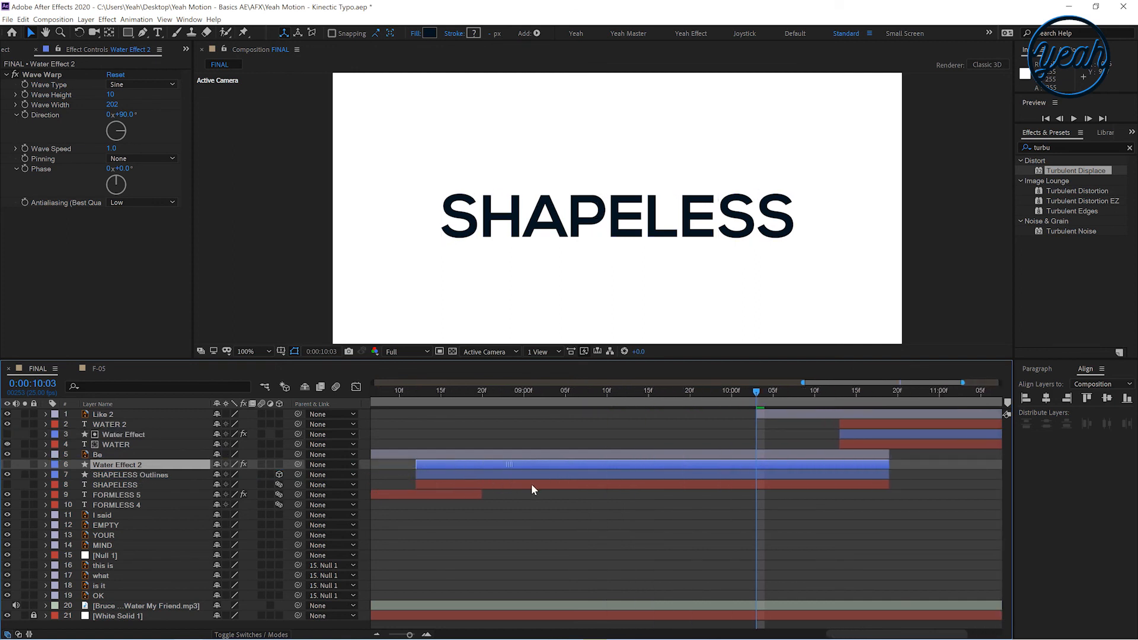
key(u)
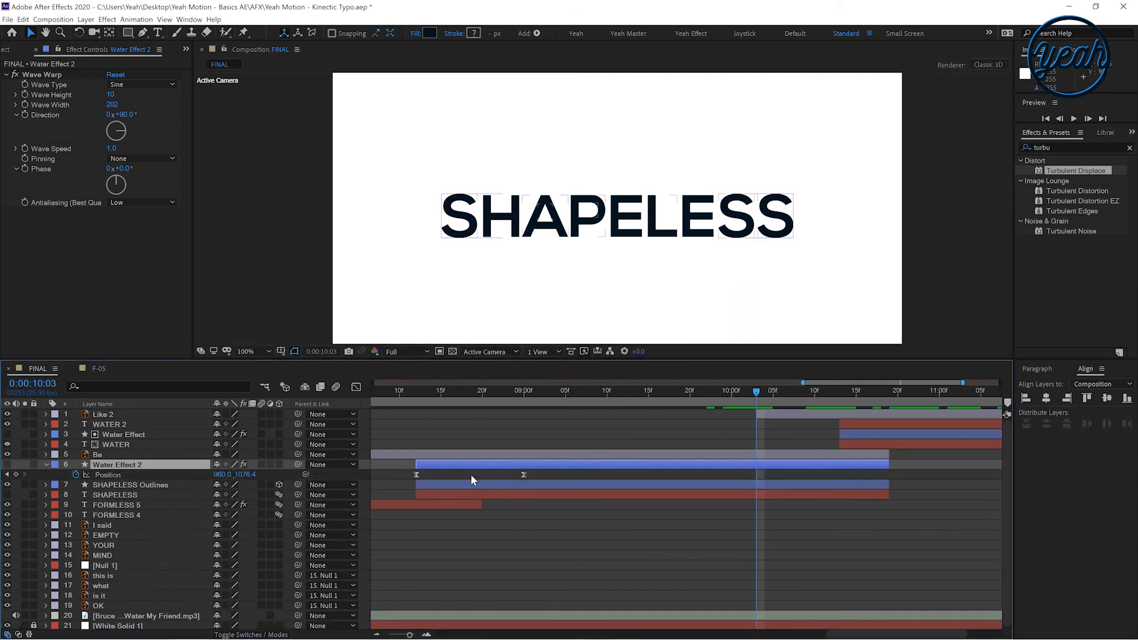
drag(395, 473, 521, 482)
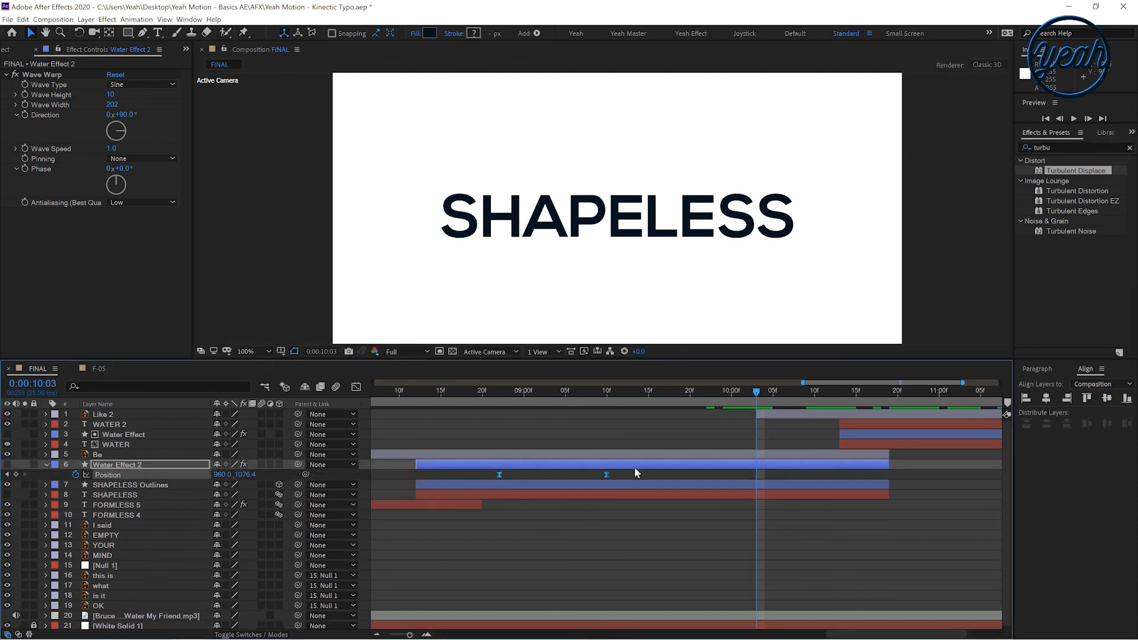
drag(773, 475, 773, 475)
key(space)
drag(793, 421, 792, 422)
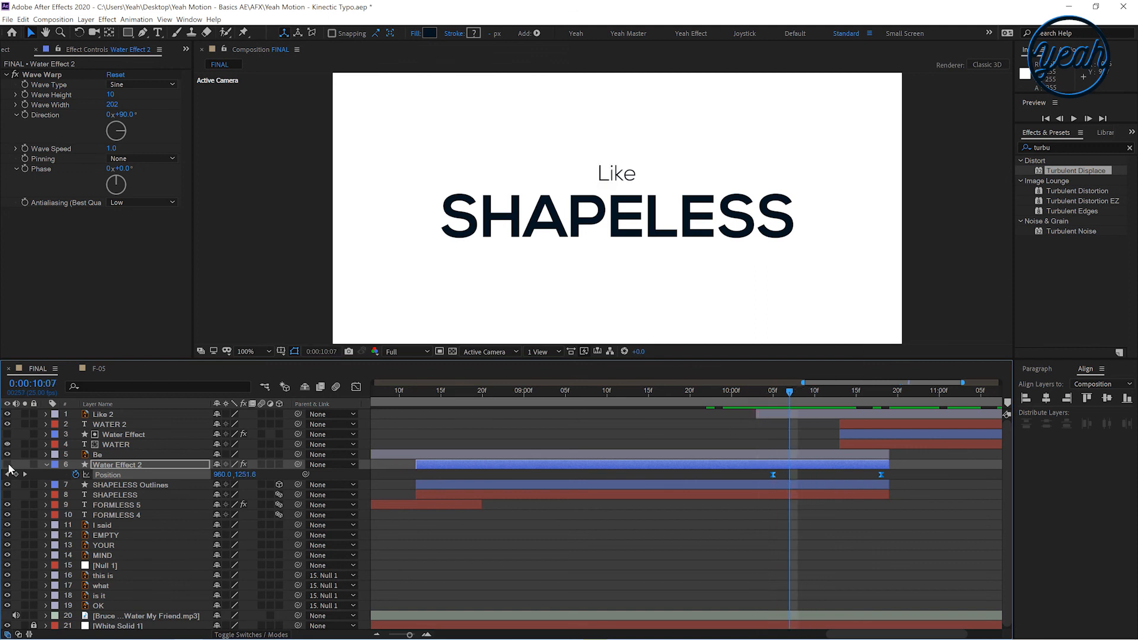
Show Water Effect 2 and set its Position to 960, -139.4 at 10:05 and 960, 189.4 at 10:18
click(8, 465)
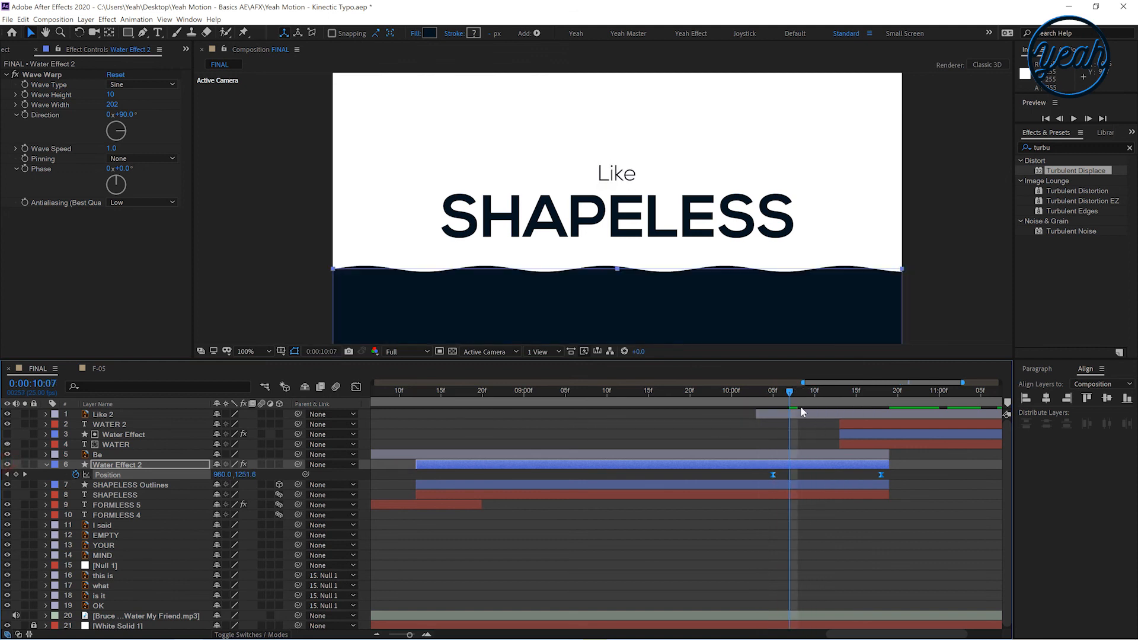
drag(809, 397, 773, 397)
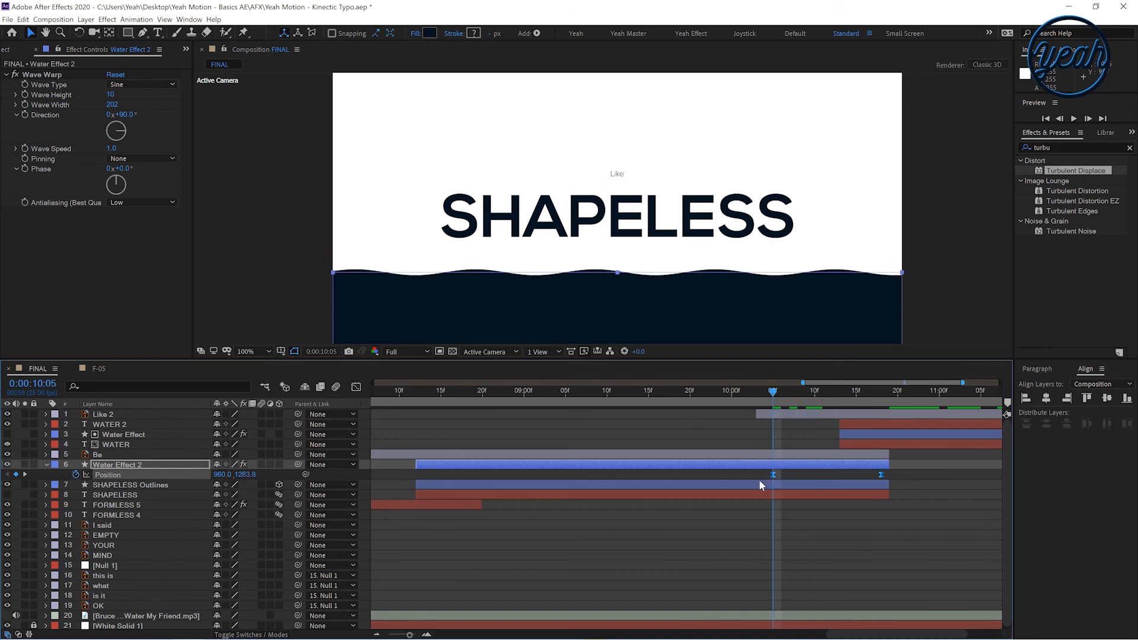
drag(776, 477, 916, 468)
drag(737, 324, 729, 106)
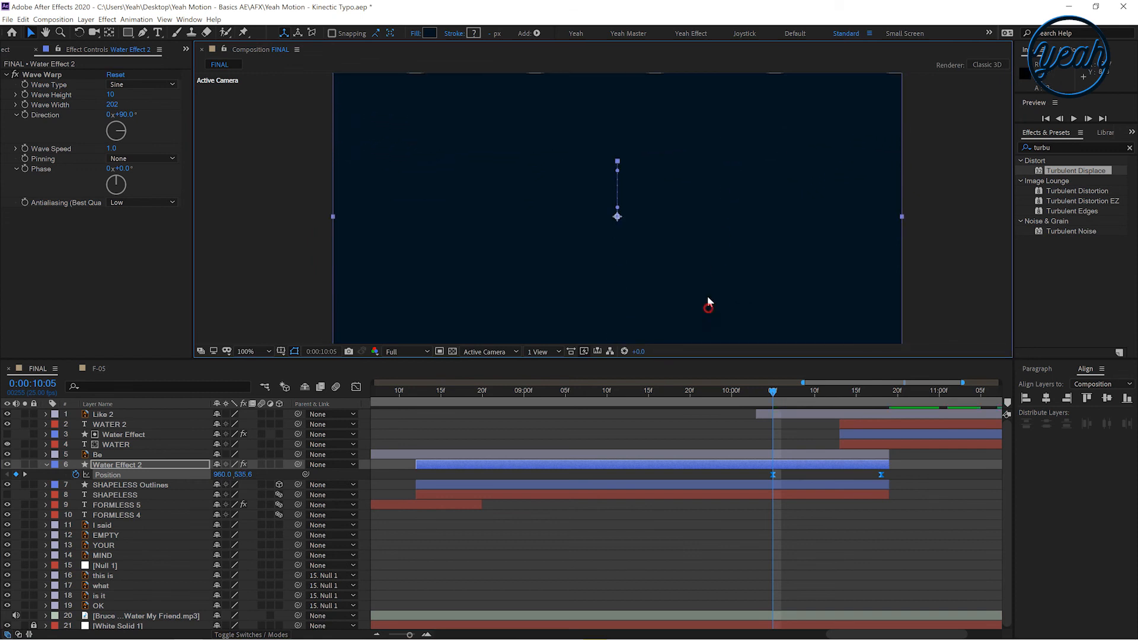
drag(704, 177, 709, 106)
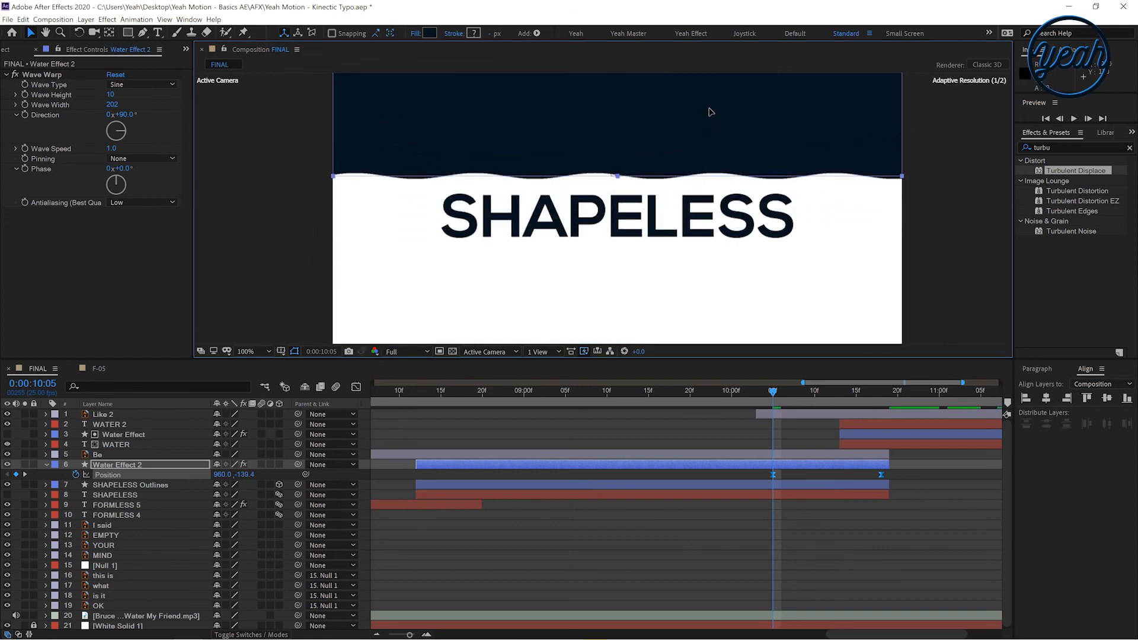
click(746, 414)
drag(795, 381, 882, 389)
drag(697, 89, 711, 239)
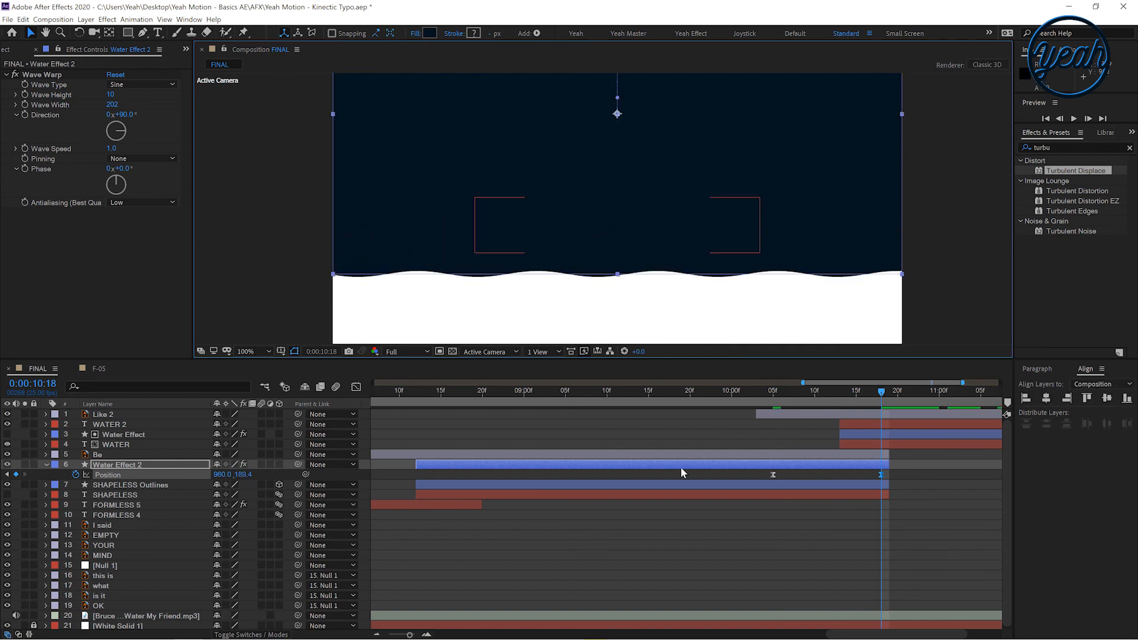
Set the SHAPELESS Outlines layer's track matte to Alpha Inverted Matte "Water Effect 2" and scrub to preview
click(136, 487)
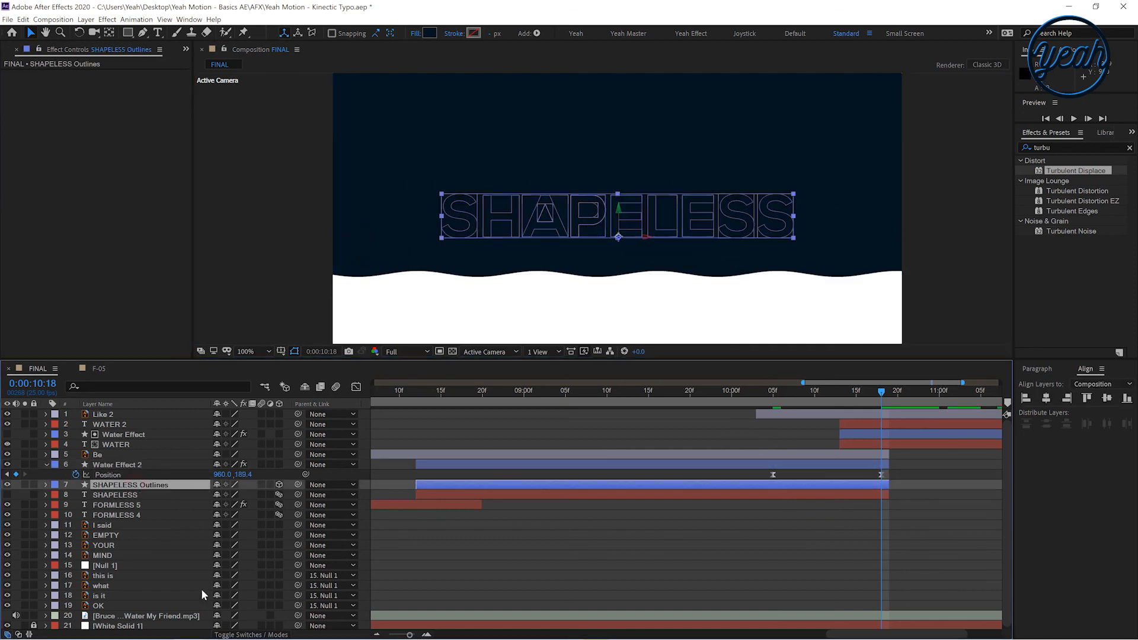
click(237, 634)
click(290, 486)
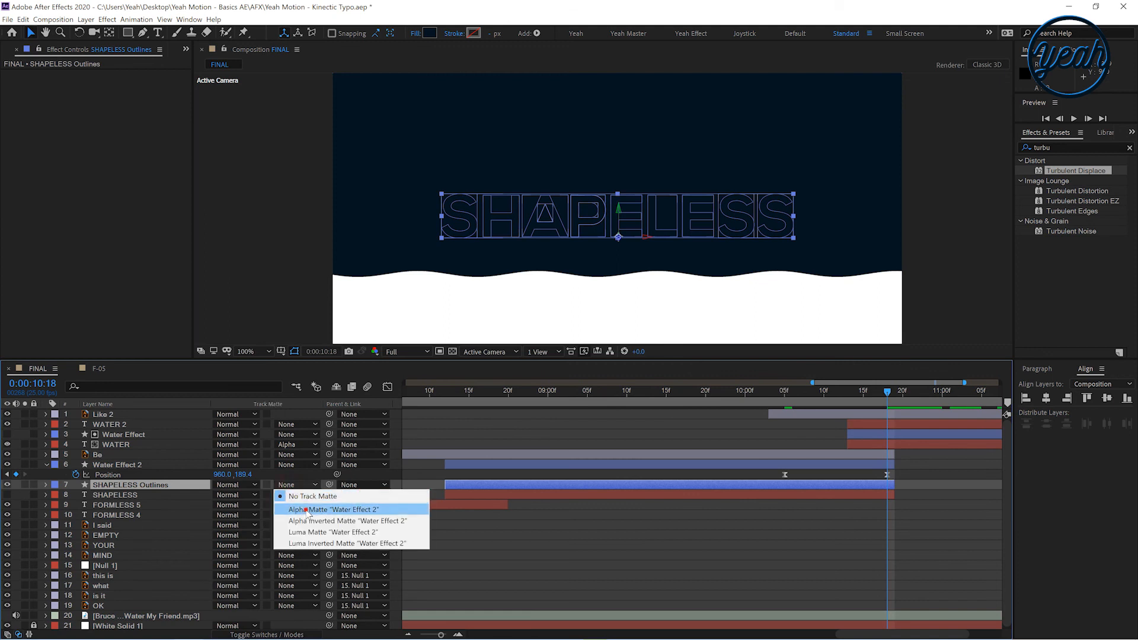
click(308, 511)
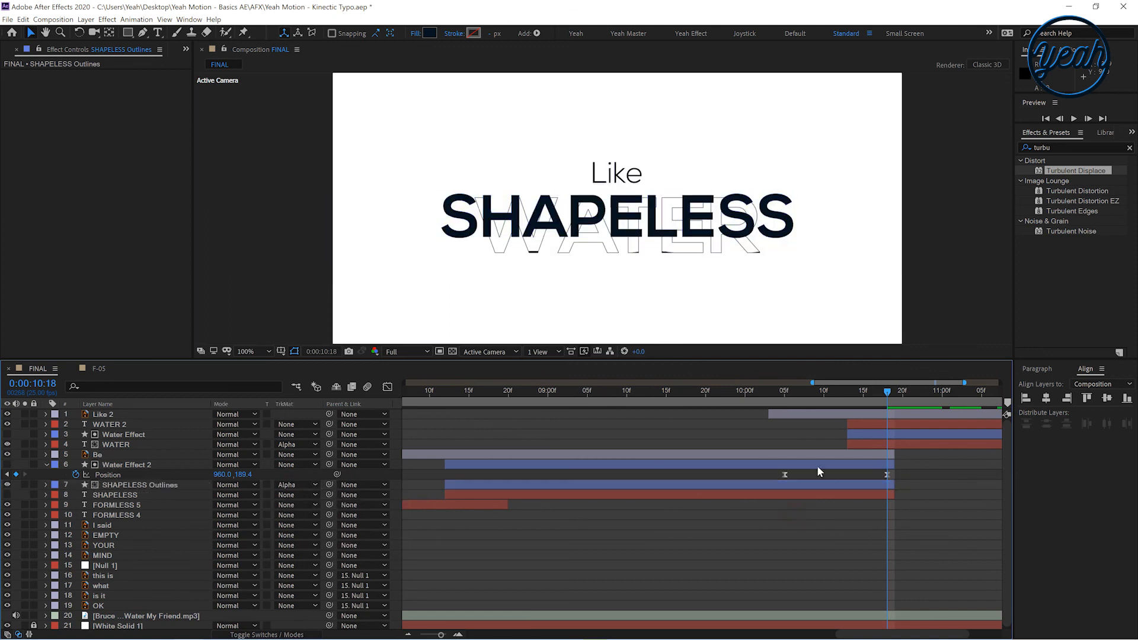
drag(775, 391, 879, 394)
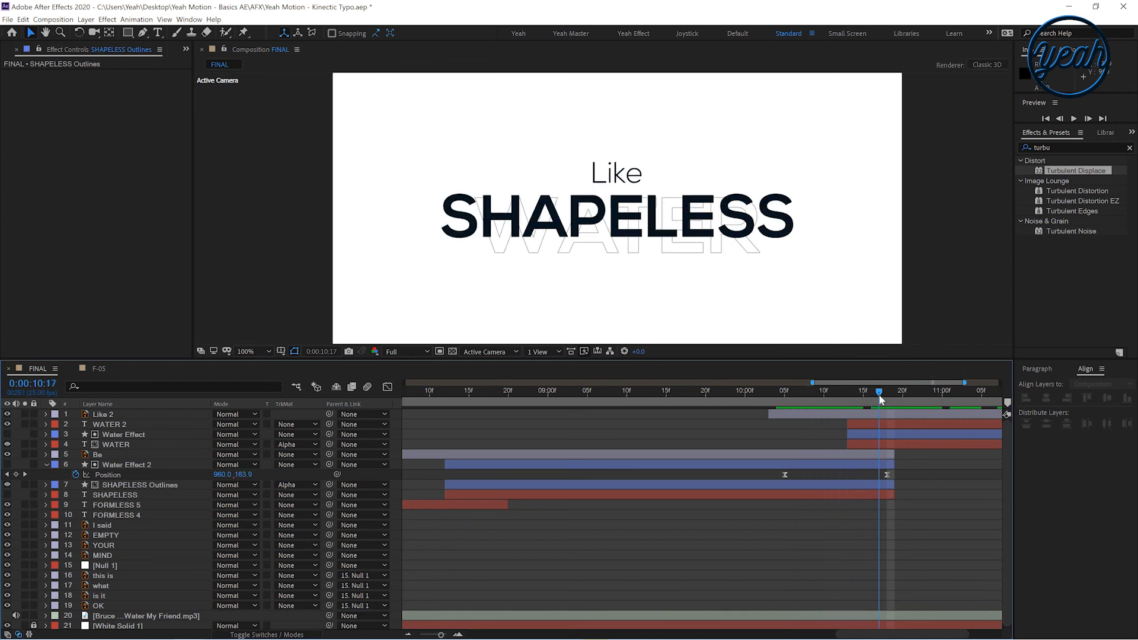
click(297, 484)
click(320, 516)
drag(768, 396, 902, 393)
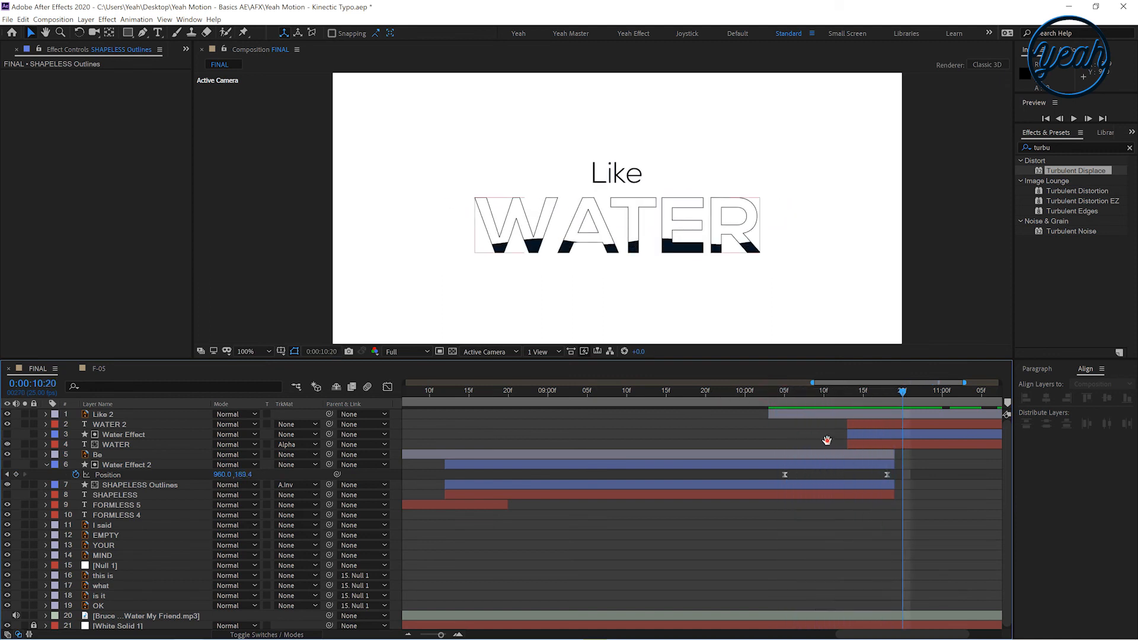
Move the Water Effect 2 Position keyframes later, to about 10:09 and 10:22
drag(827, 440, 579, 465)
click(734, 443)
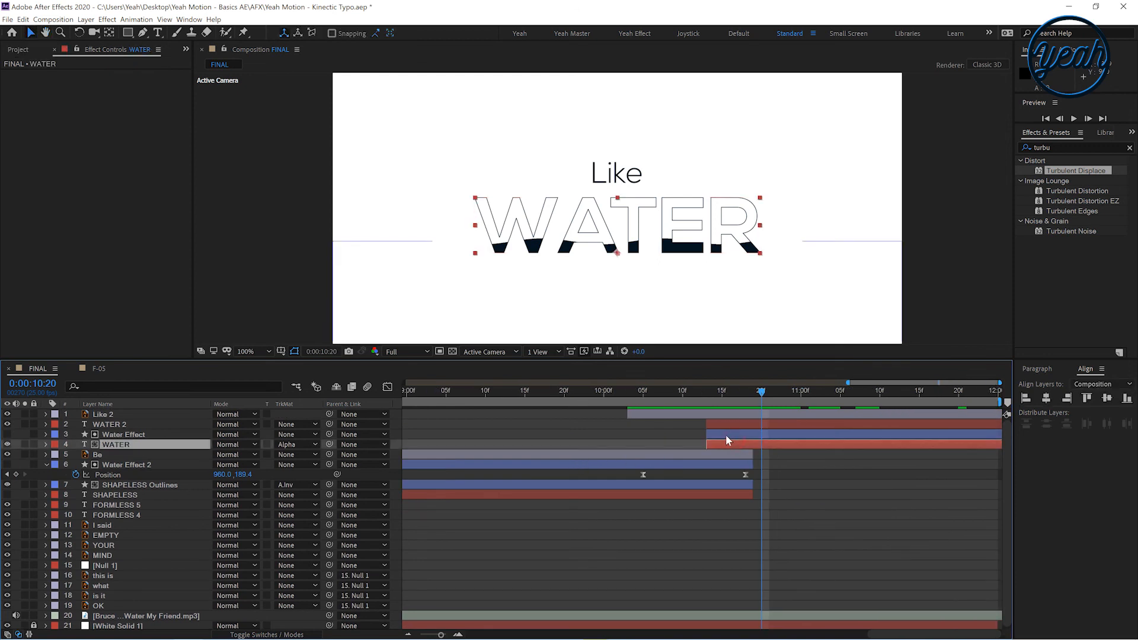
shift+click(726, 434)
drag(763, 472, 673, 474)
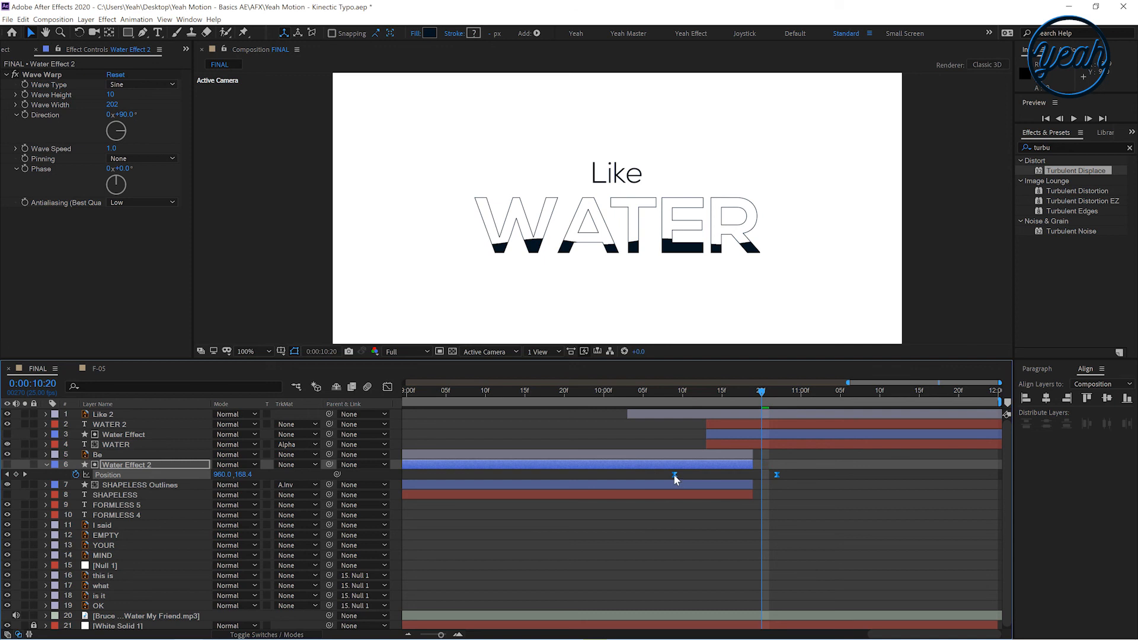
Extend the out-points of the Be, Water Effect 2, SHAPELESS Outlines and SHAPELESS layers to about 10:23
click(724, 493)
shift+click(730, 454)
drag(753, 454, 784, 451)
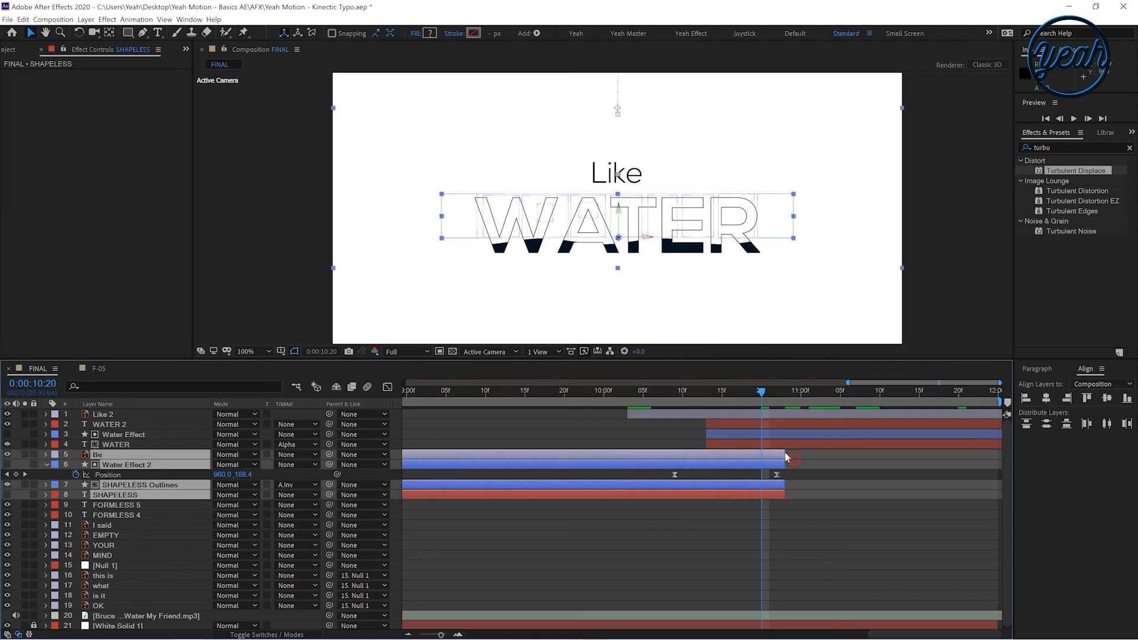
Trim the WATER 2 layer's in-point to 10:20
click(720, 422)
key(alt+bracketleft)
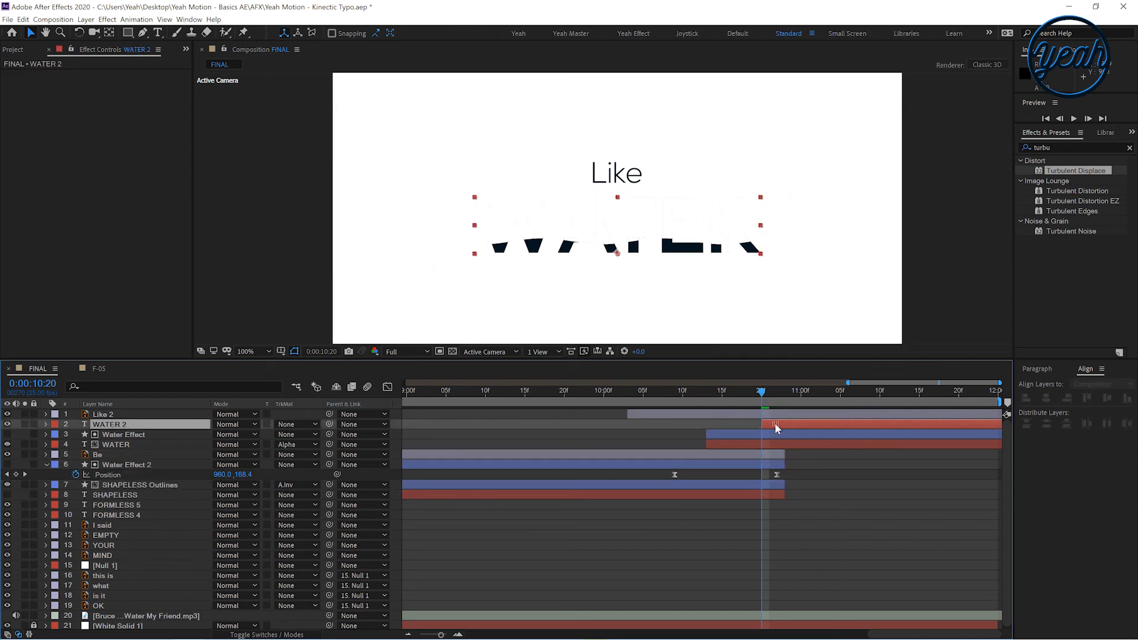
drag(665, 392, 719, 400)
drag(752, 399, 709, 425)
Set the WATER layer's track matte to Alpha Inverted Matte using the Water Effect layer
click(712, 438)
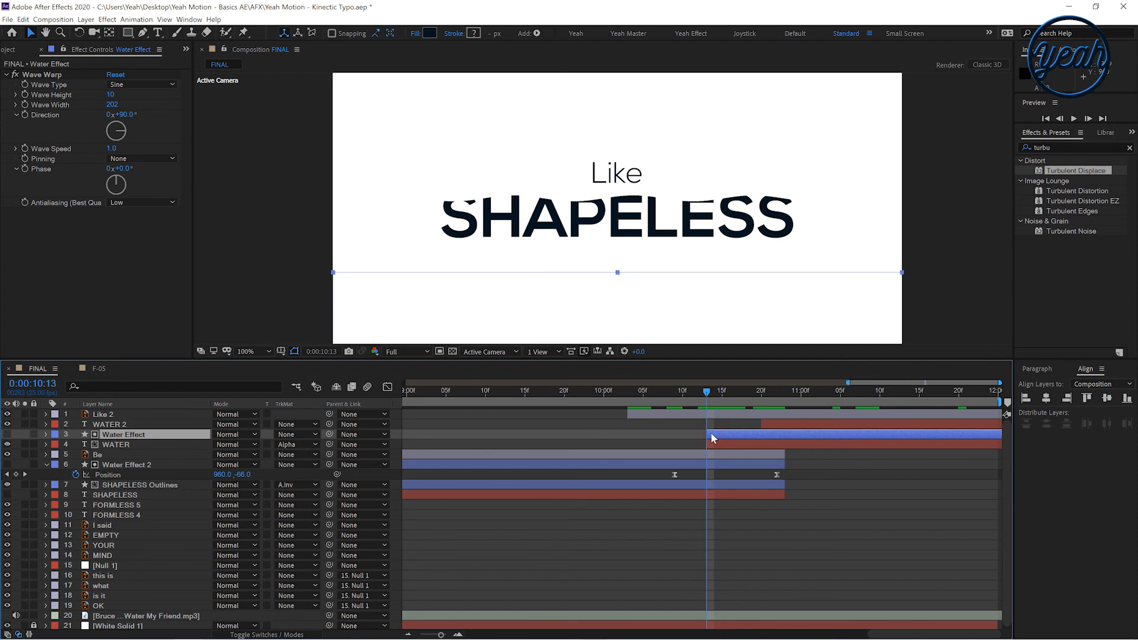
key(p)
click(705, 443)
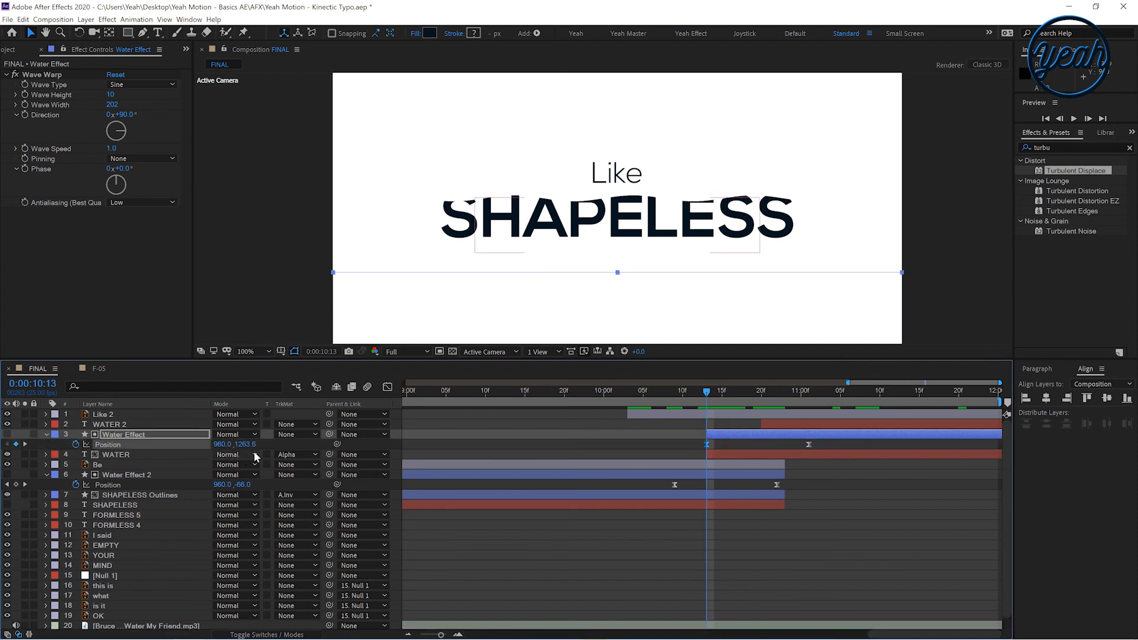
click(293, 454)
click(303, 488)
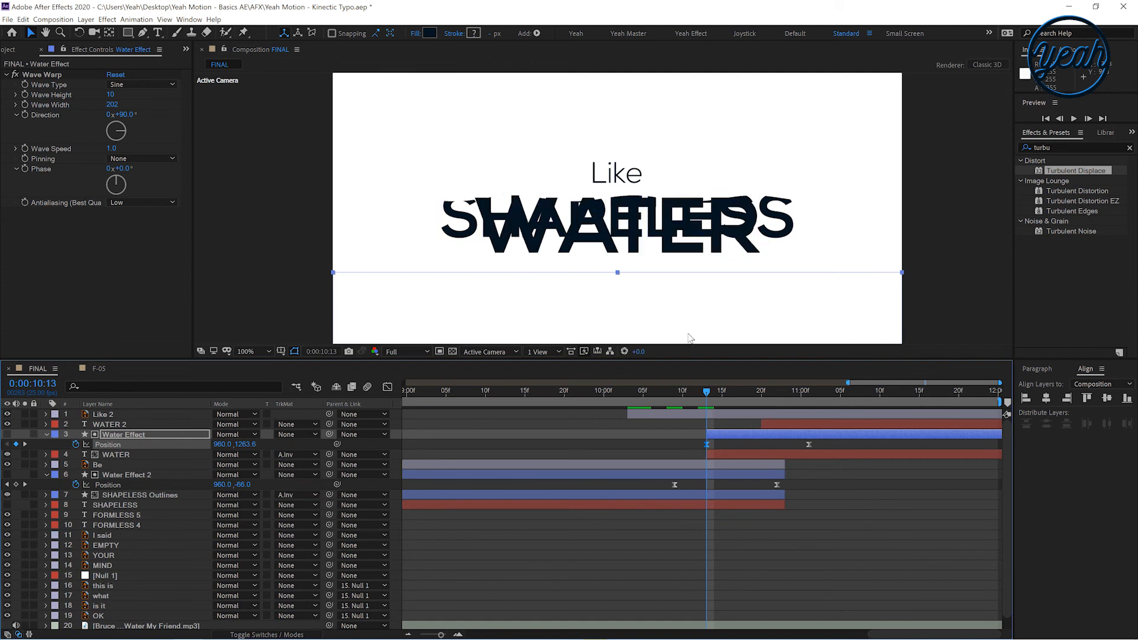
Try nudging the WATER layer upward by 30 pixels
click(687, 246)
key(shift+Up)
key(shift+Up)
key(shift+Up)
key(shift+Up)
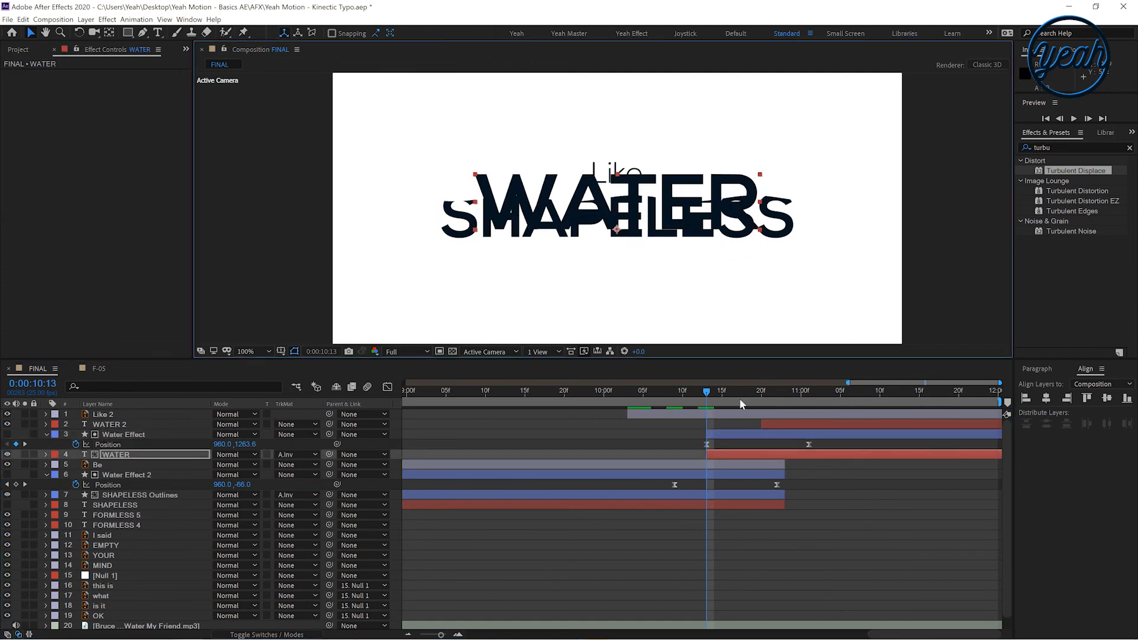
click(719, 433)
click(813, 236)
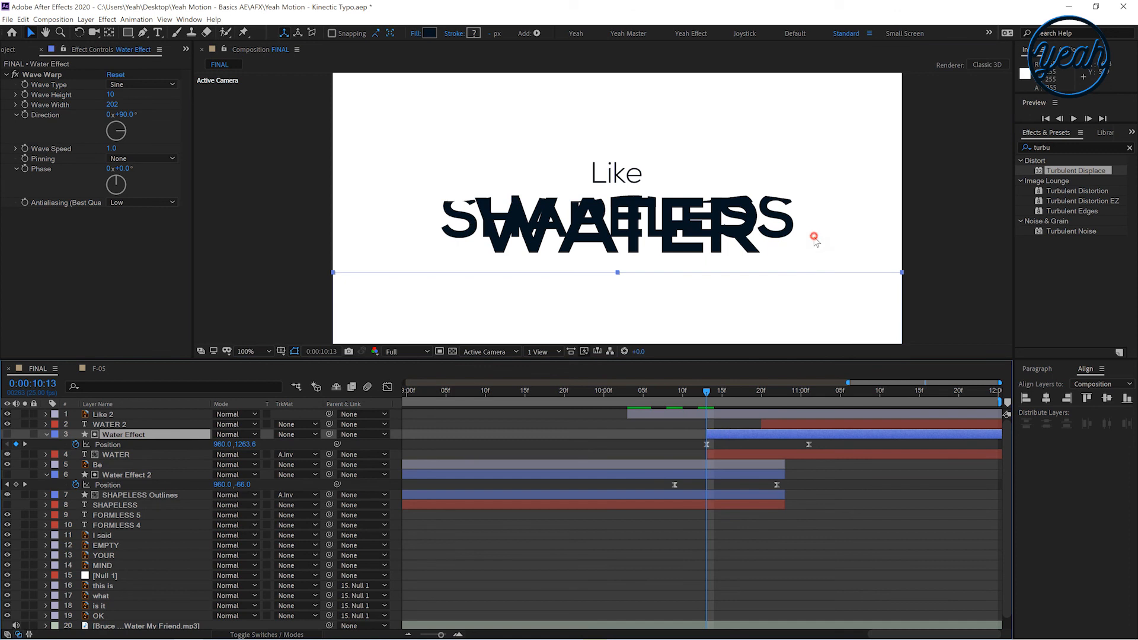
Move the Water Effect layer's Position keyframes earlier, to about 10:06 and 10:19
click(734, 437)
scroll(652, 296, down, 1)
drag(653, 301, 656, 247)
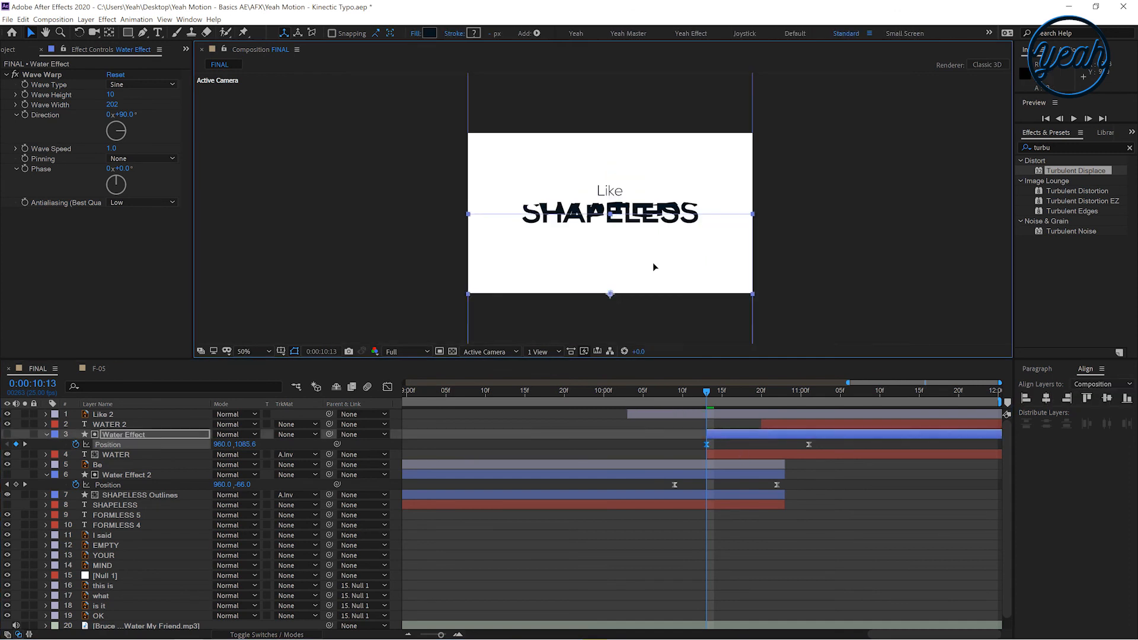
click(627, 452)
Shift the Water Effect 2 Position keyframes to about 10:04 and 10:17
mouse_move(690, 391)
mouse_down()
mouse_move(777, 393)
mouse_move(697, 397)
mouse_up()
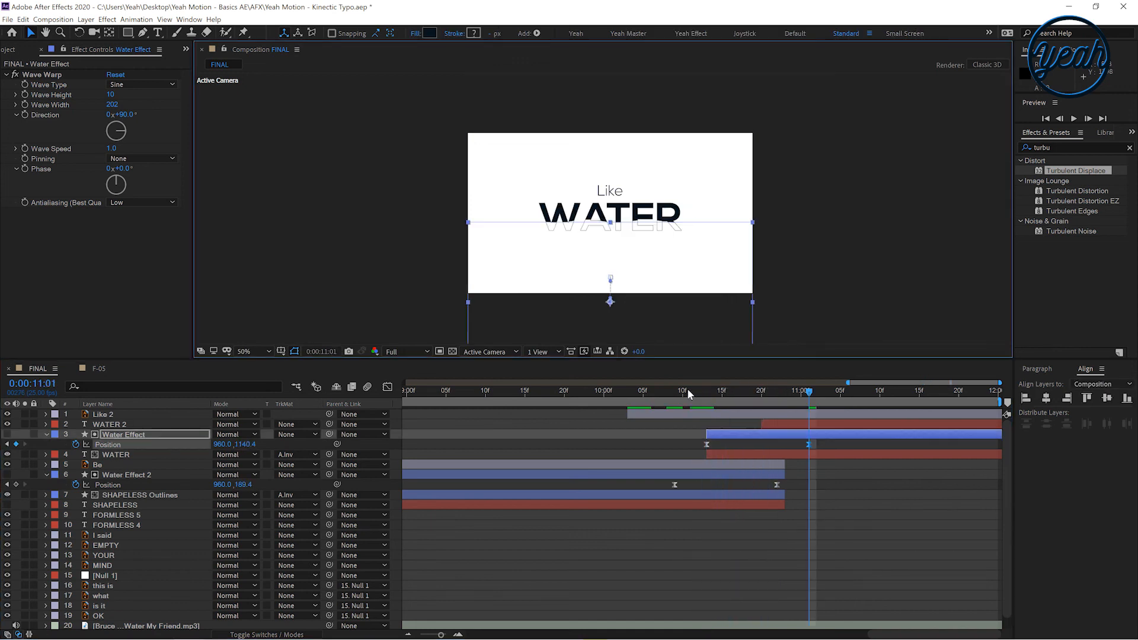
drag(687, 391, 761, 396)
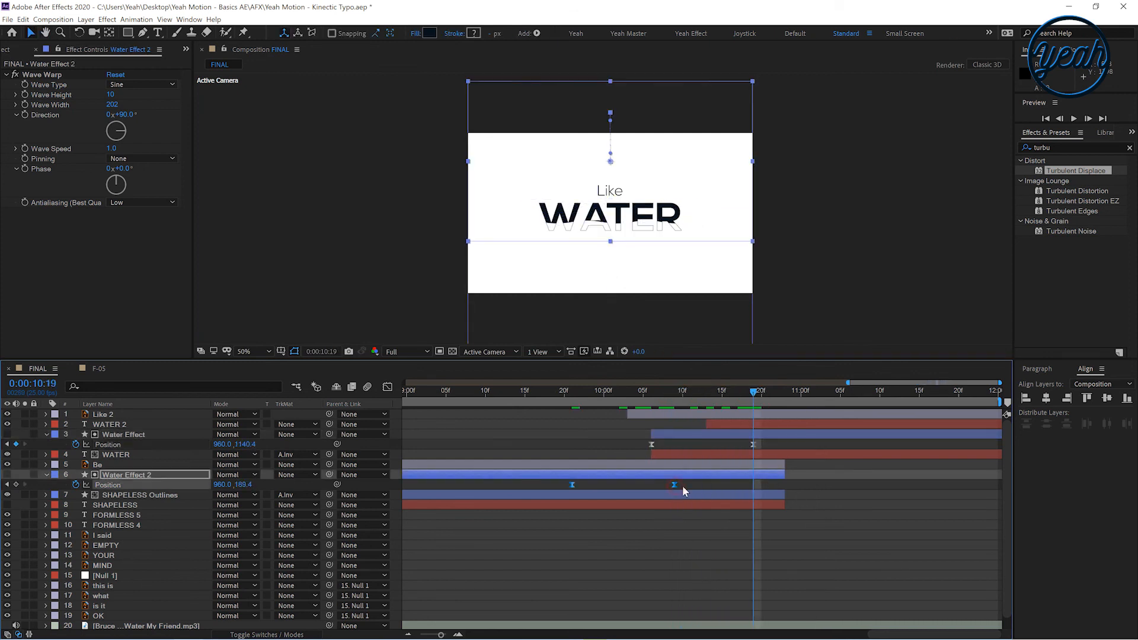
drag(613, 390, 722, 399)
click(644, 395)
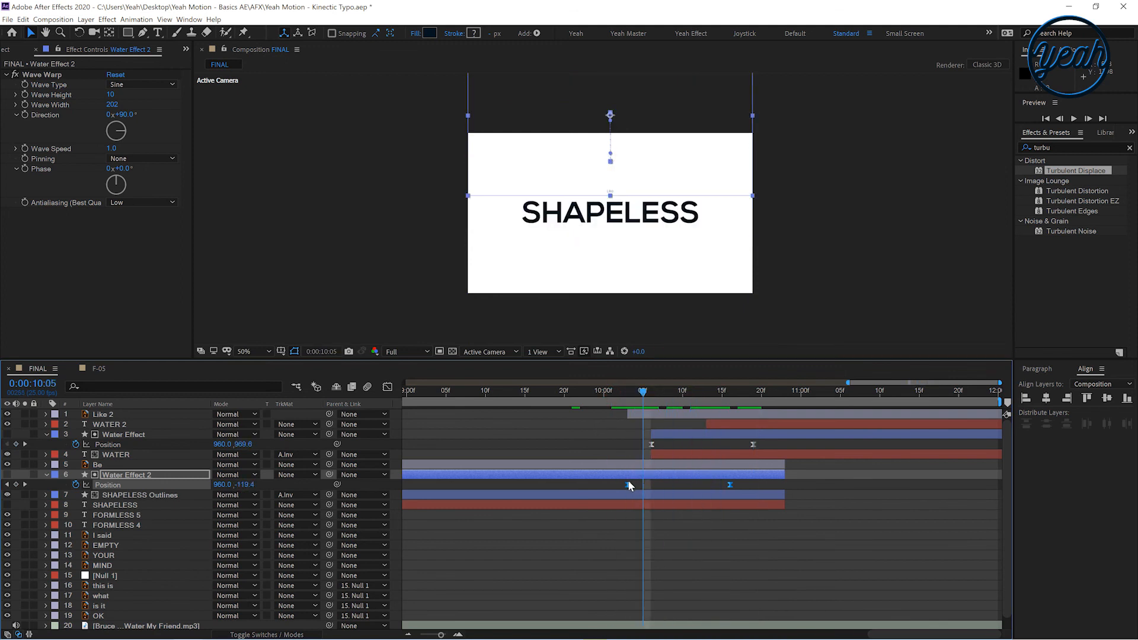
drag(629, 483, 635, 483)
Shift the Be layer's Scale and Opacity keyframes about two frames later and preview the sequence
drag(655, 403, 585, 407)
click(612, 465)
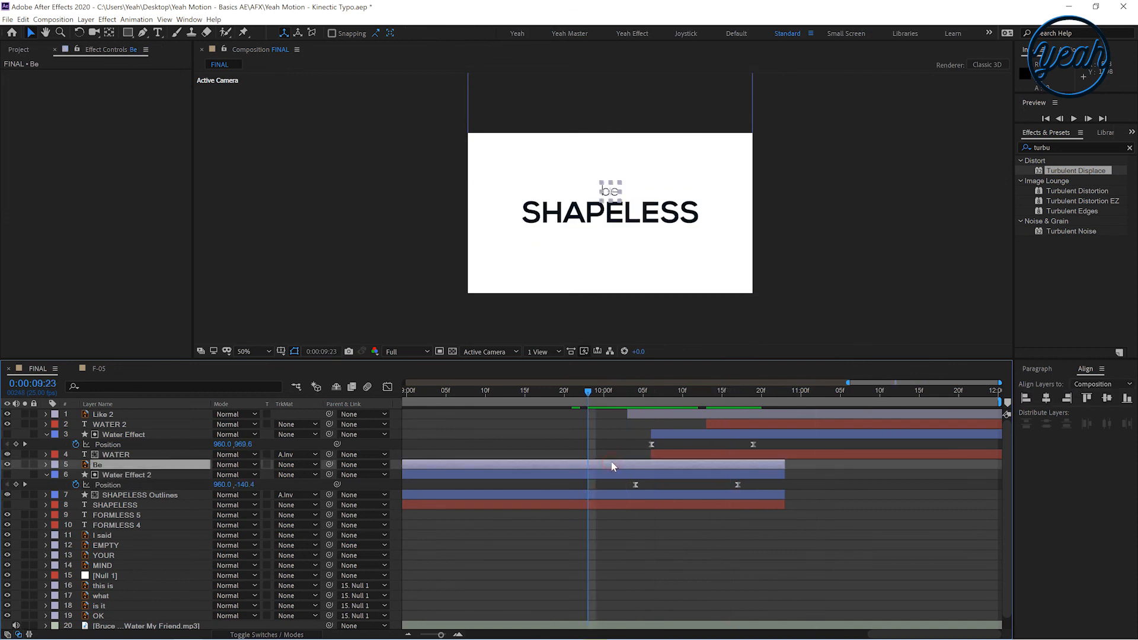
key(u)
drag(585, 470, 634, 483)
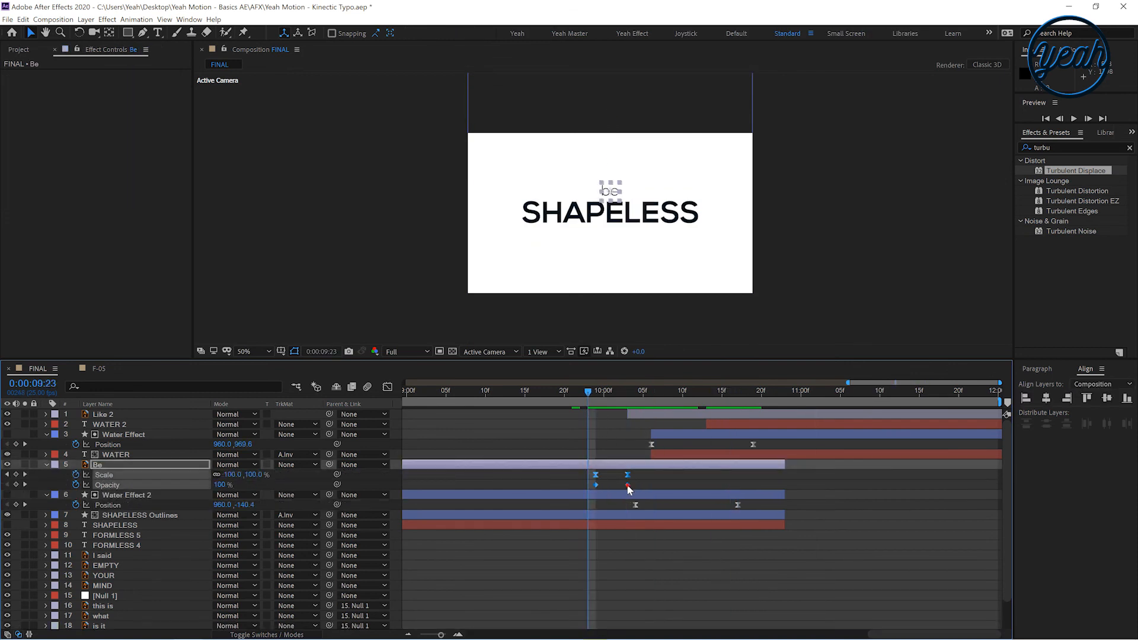
key(alt+Right)
key(space)
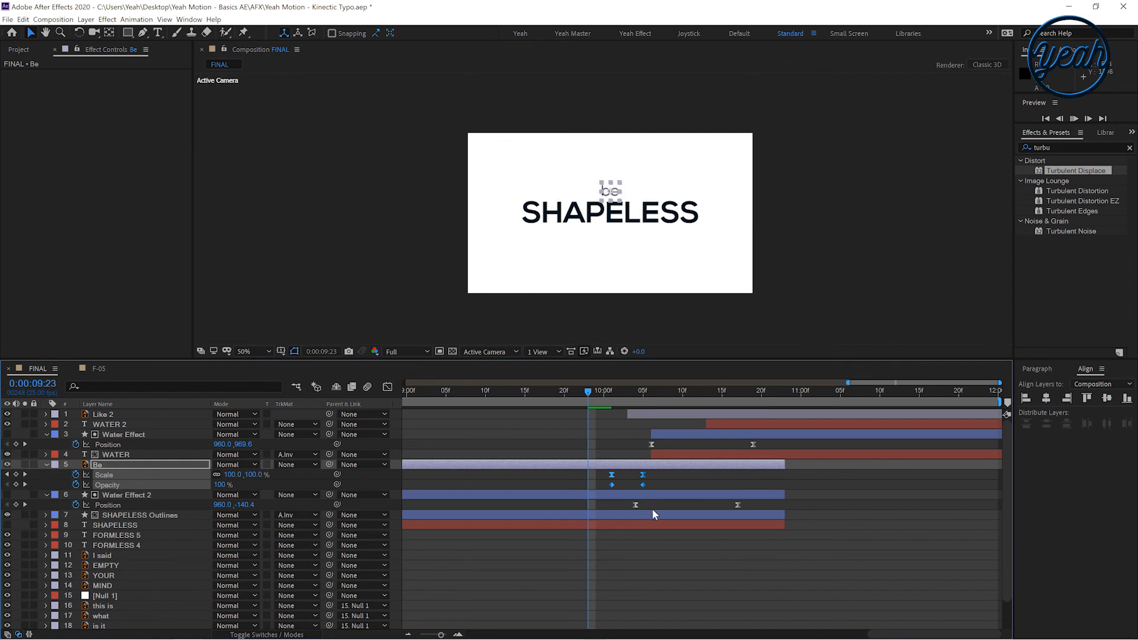
drag(611, 396, 563, 410)
key(space)
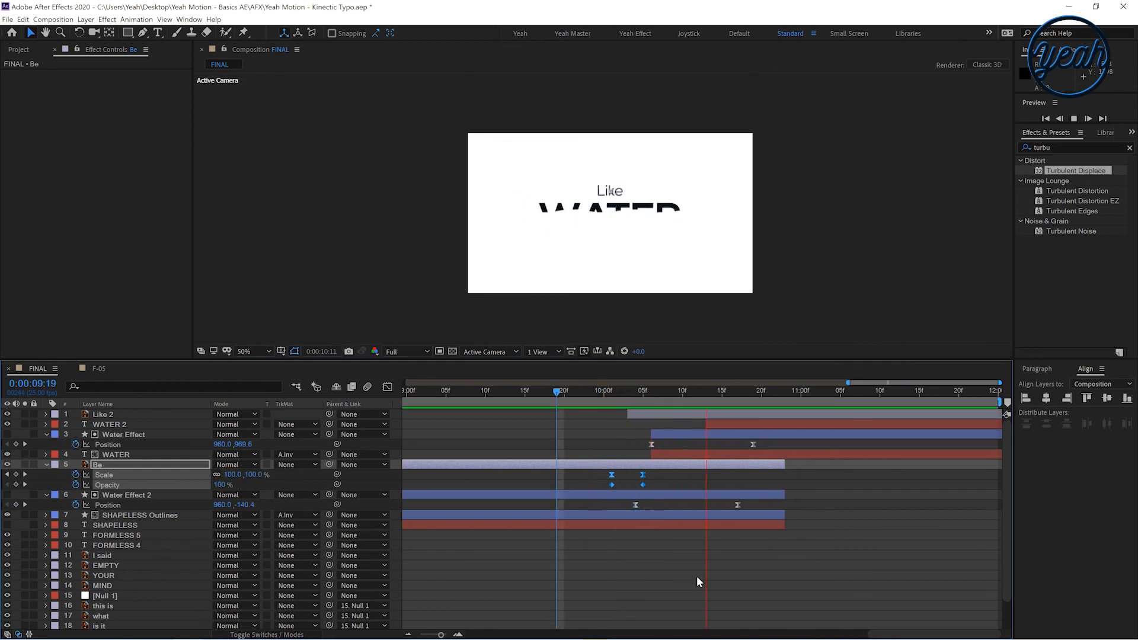
Enable motion blur on the text layers and turn on the composition's motion blur switch
click(580, 433)
key(minus)
key(minus)
key(minus)
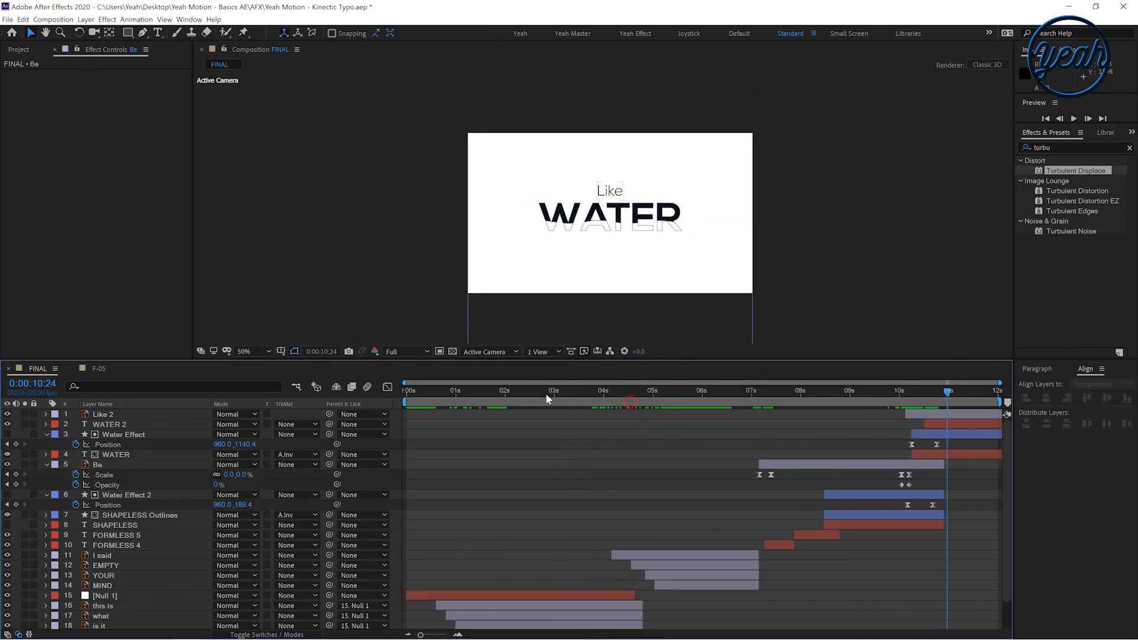
key(Home)
key(u)
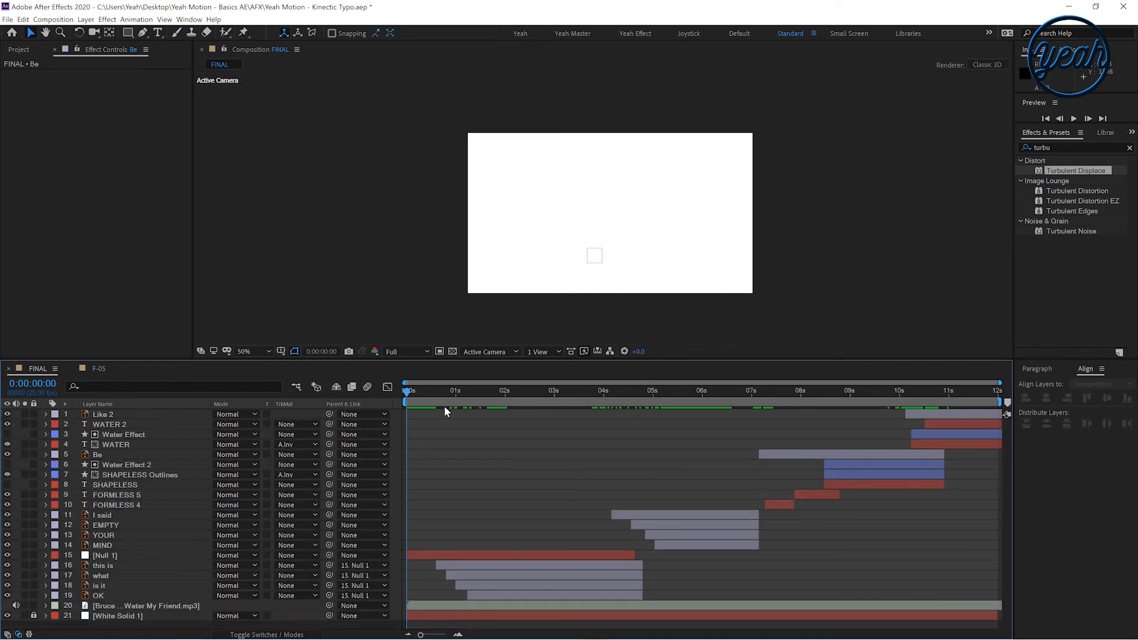
click(242, 634)
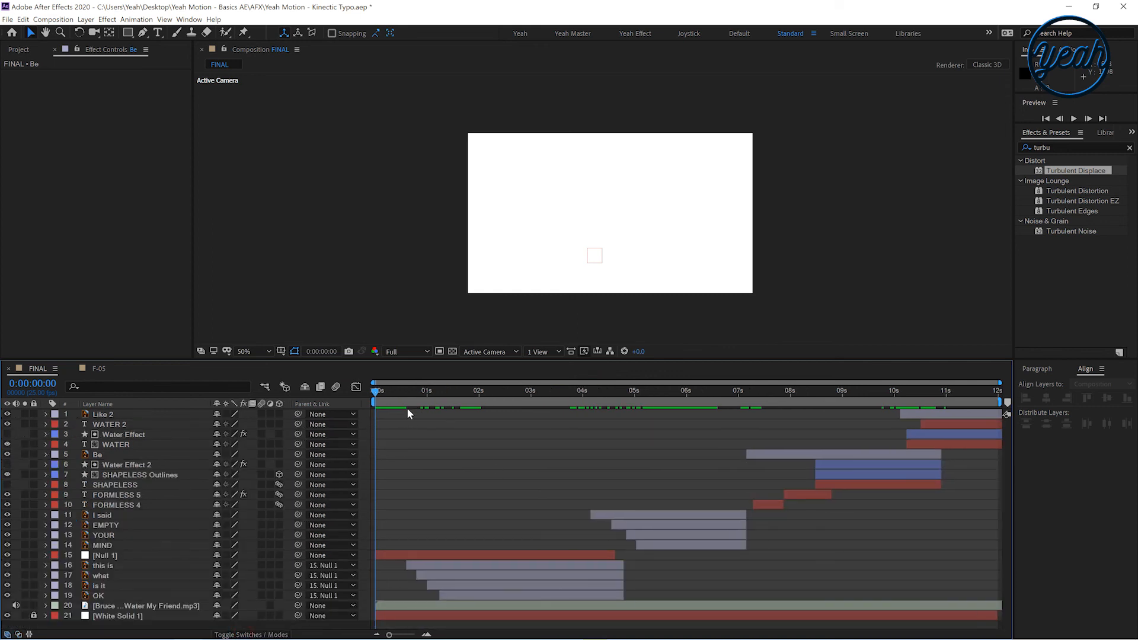
drag(411, 394, 239, 410)
drag(450, 396, 558, 385)
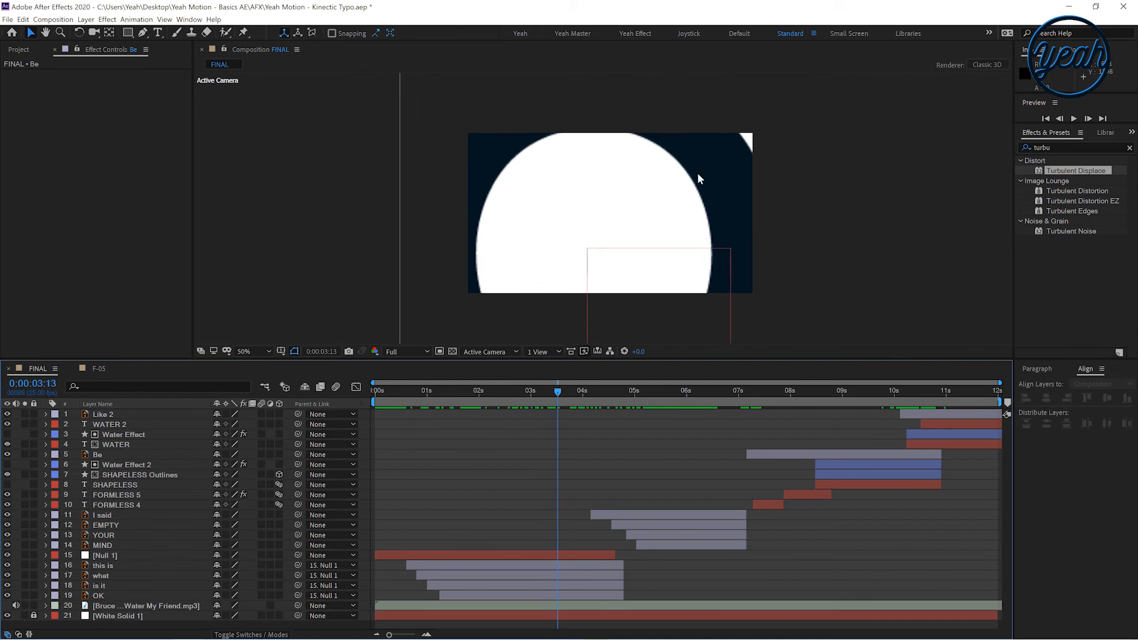
click(98, 596)
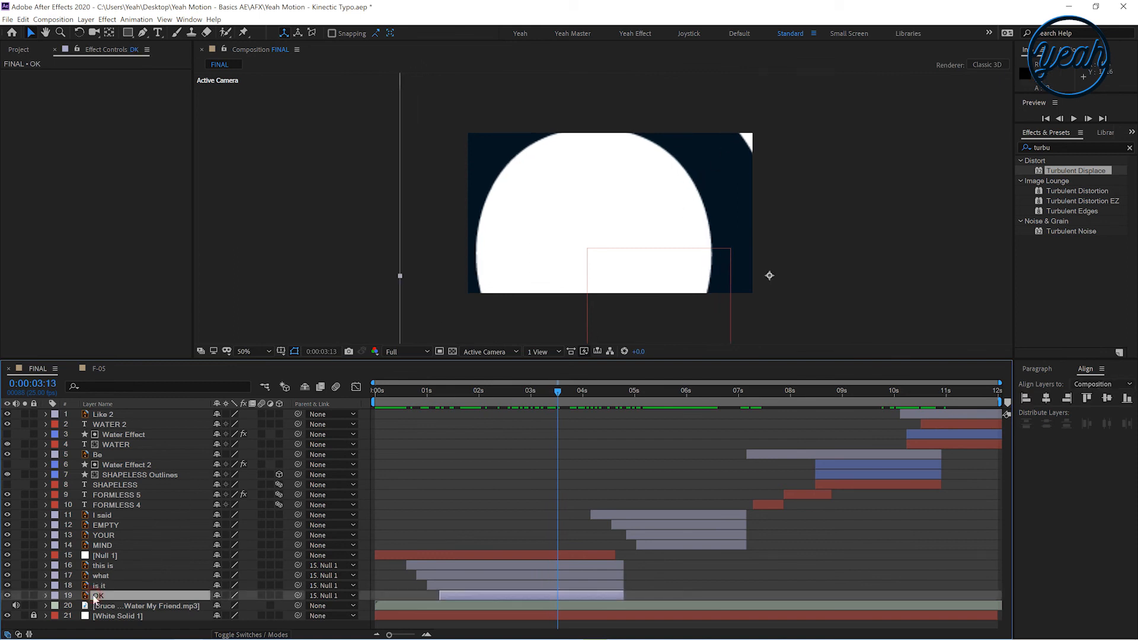
click(225, 595)
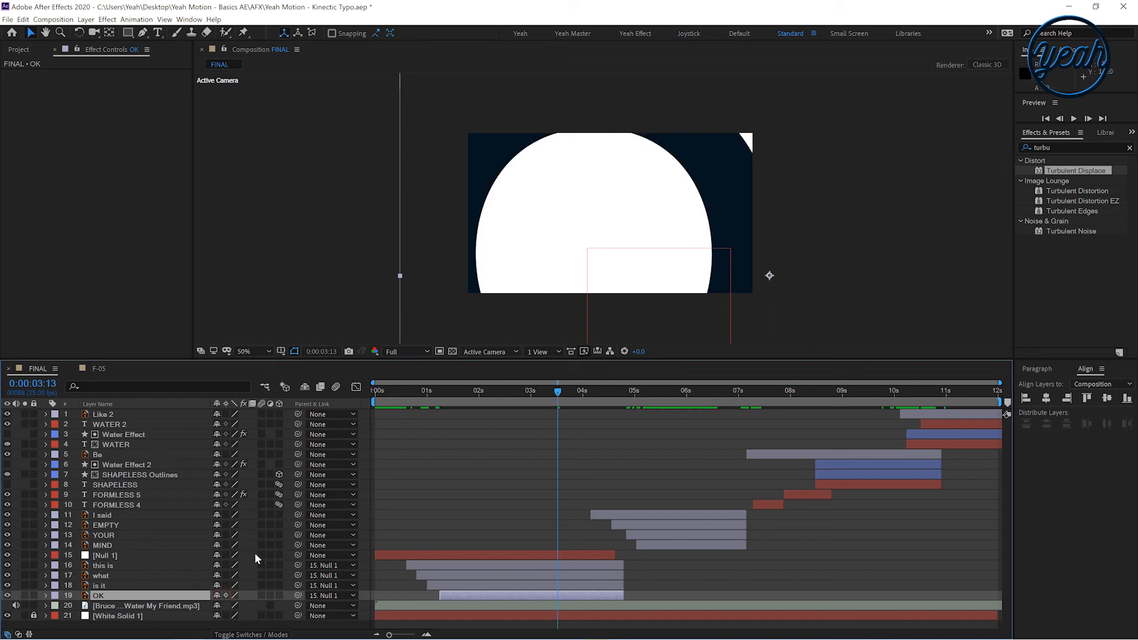
click(225, 595)
drag(263, 595, 263, 569)
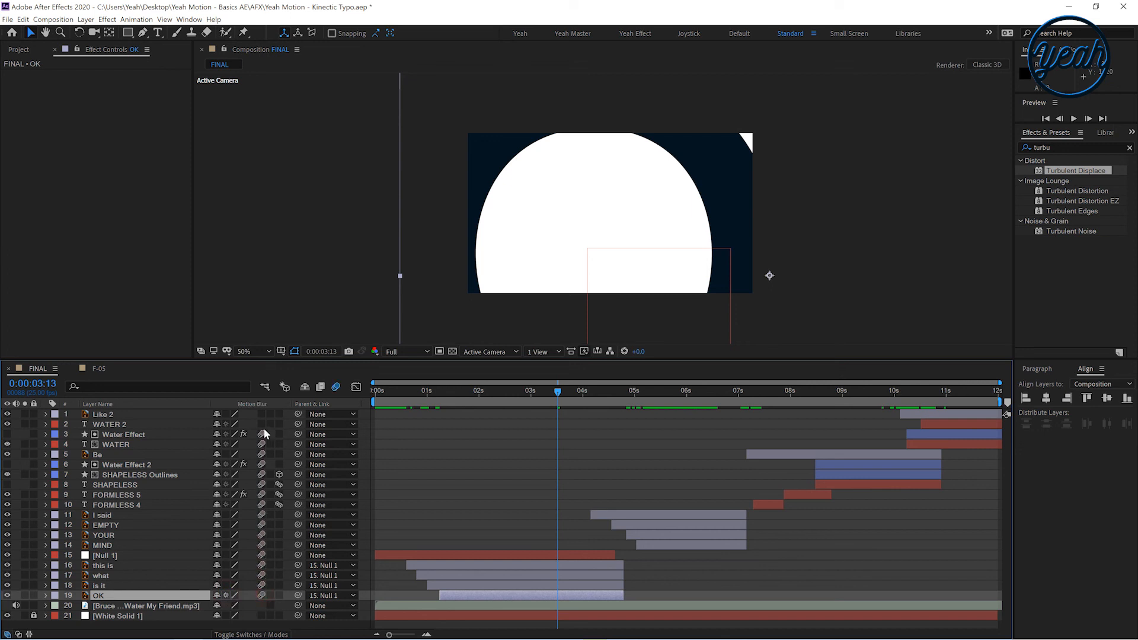
drag(413, 381, 533, 387)
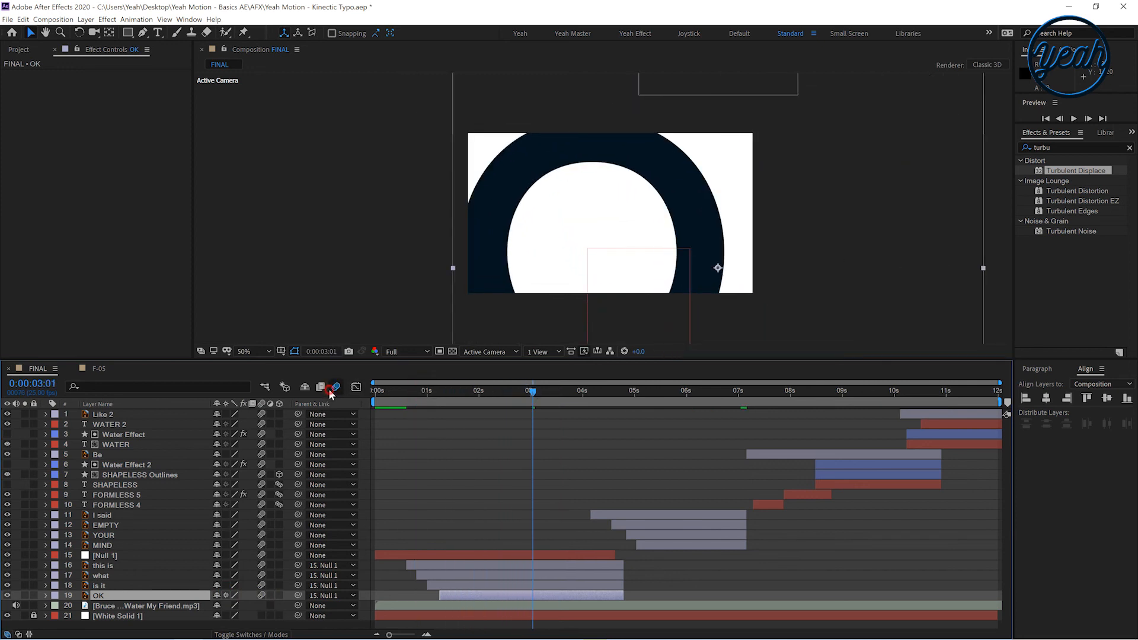
drag(455, 409, 288, 441)
Inspect the WATER 2 Opacity and Water Effect Position keyframes, collapse the layers, and preview the animation from the start
click(987, 424)
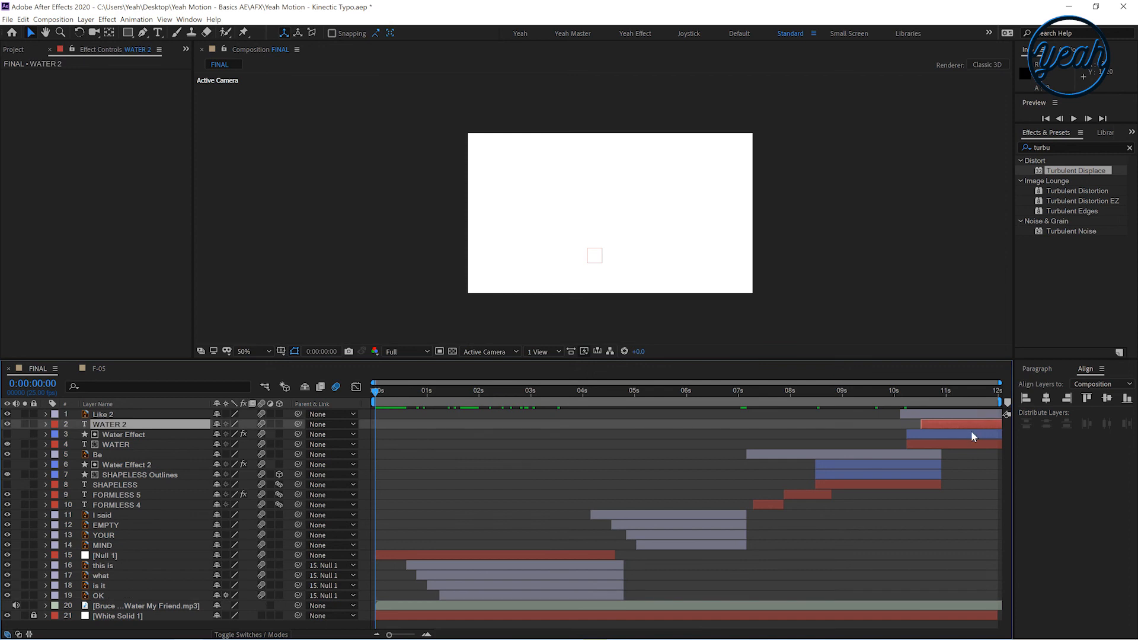
key(t)
click(962, 453)
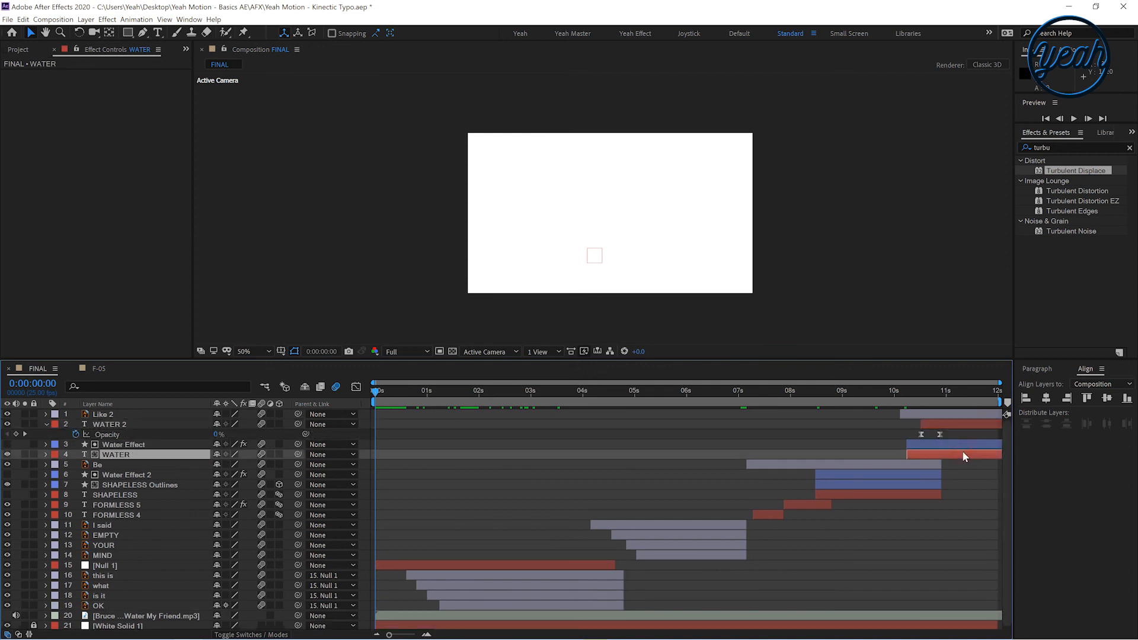
click(966, 445)
key(p)
drag(902, 395, 13, 455)
click(46, 444)
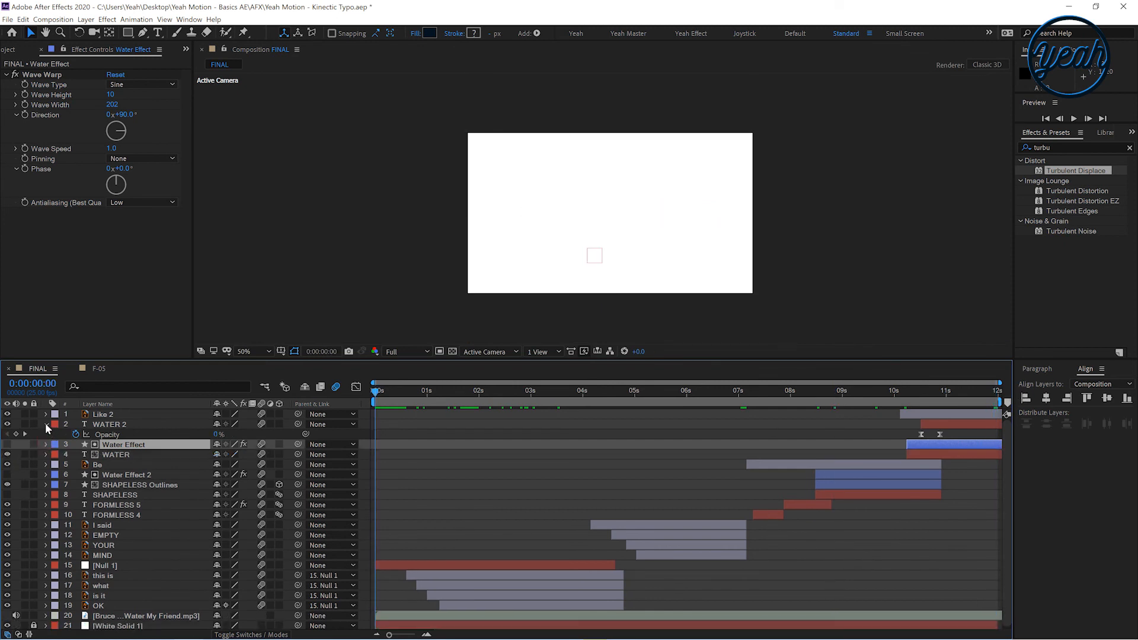
click(47, 425)
click(467, 450)
key(space)
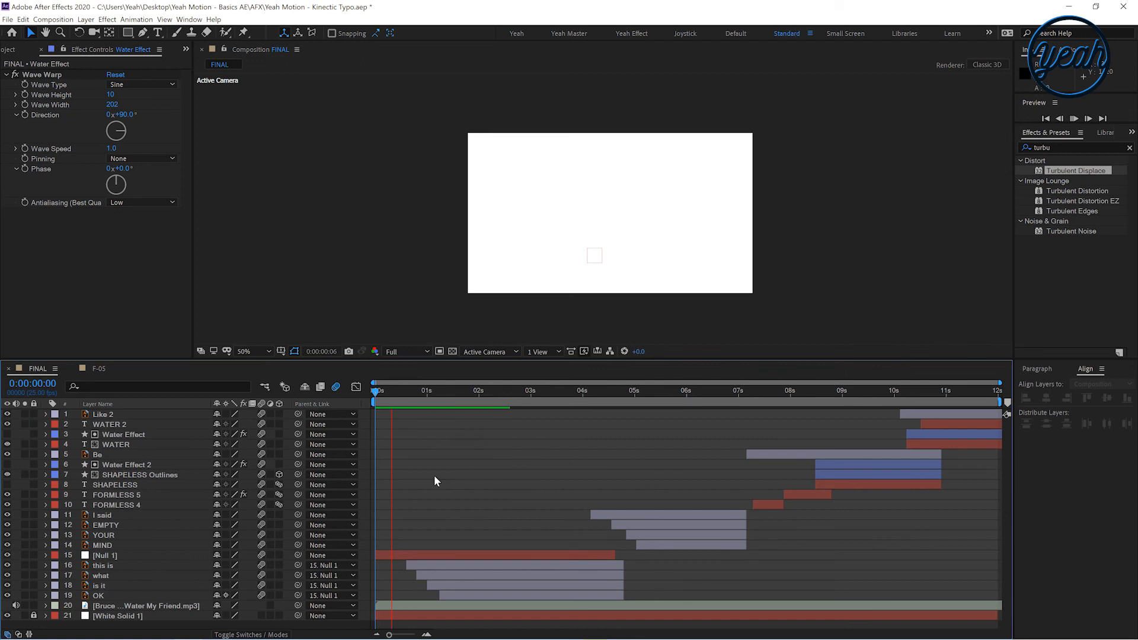